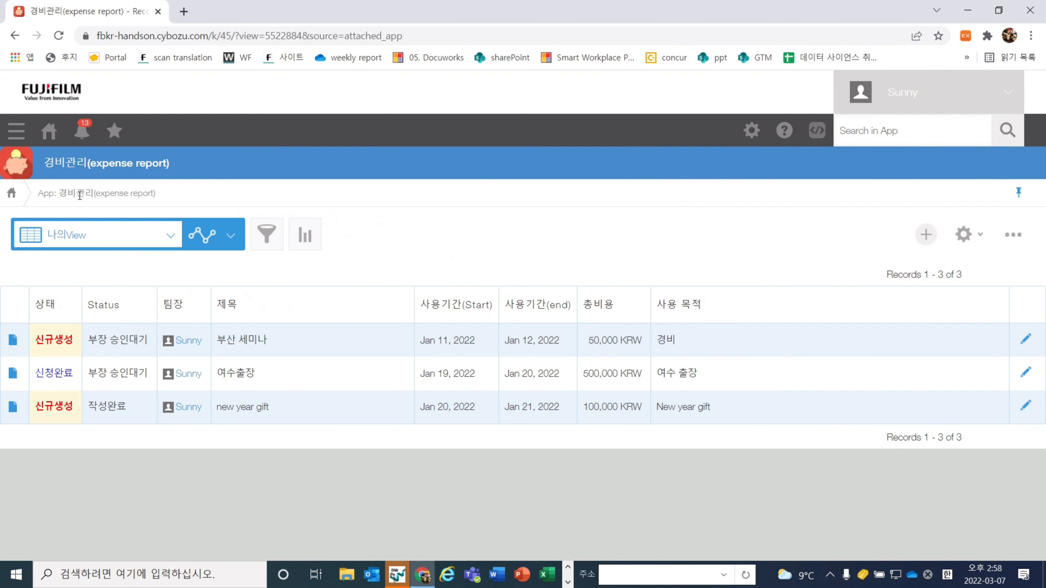
Return to the portal and start a new app from scratch using the Apps widget's + button
{"action": "left_click", "coordinate": [49, 131]}
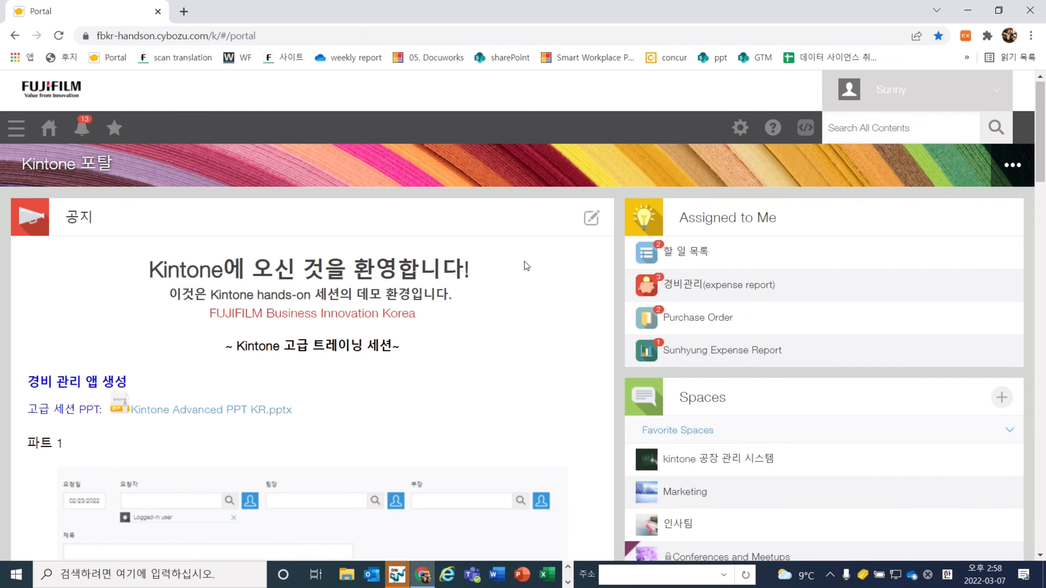
{"action": "scroll", "coordinate": [524, 262], "scroll_direction": "down", "scroll_amount": 10}
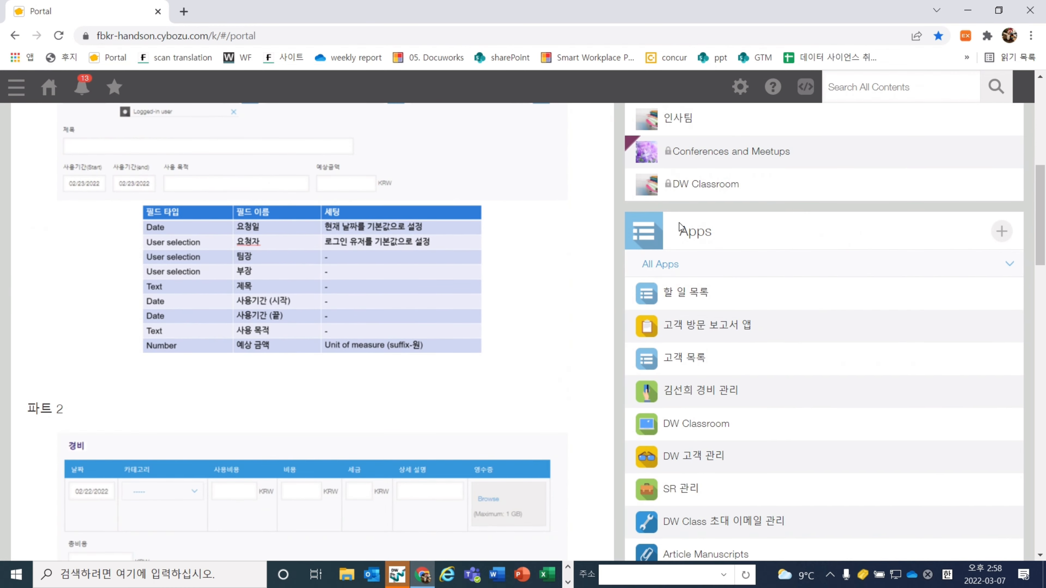
{"action": "left_click_drag", "start_coordinate": [679, 224], "coordinate": [717, 237]}
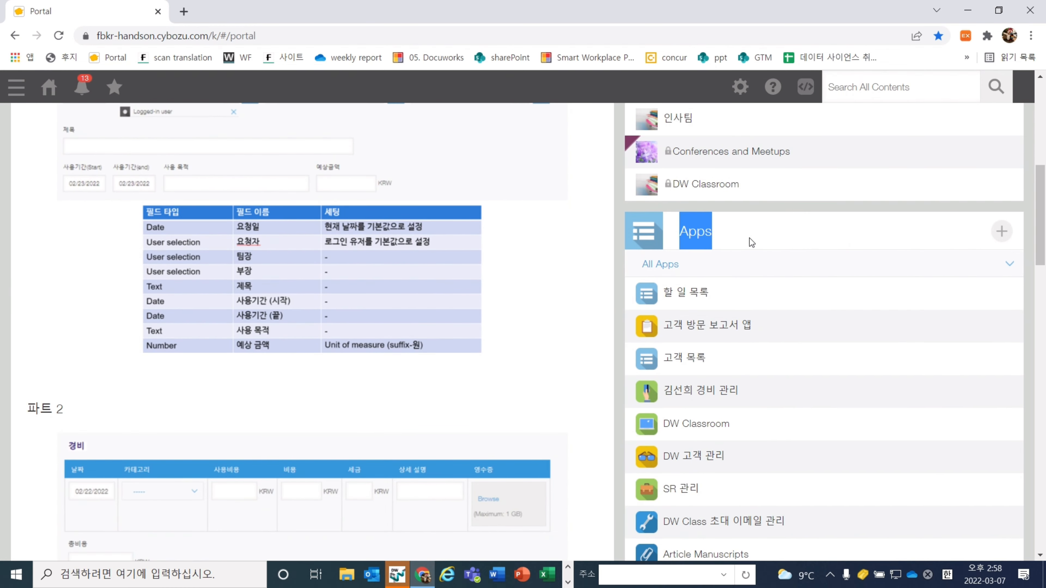
{"action": "left_click", "coordinate": [993, 234]}
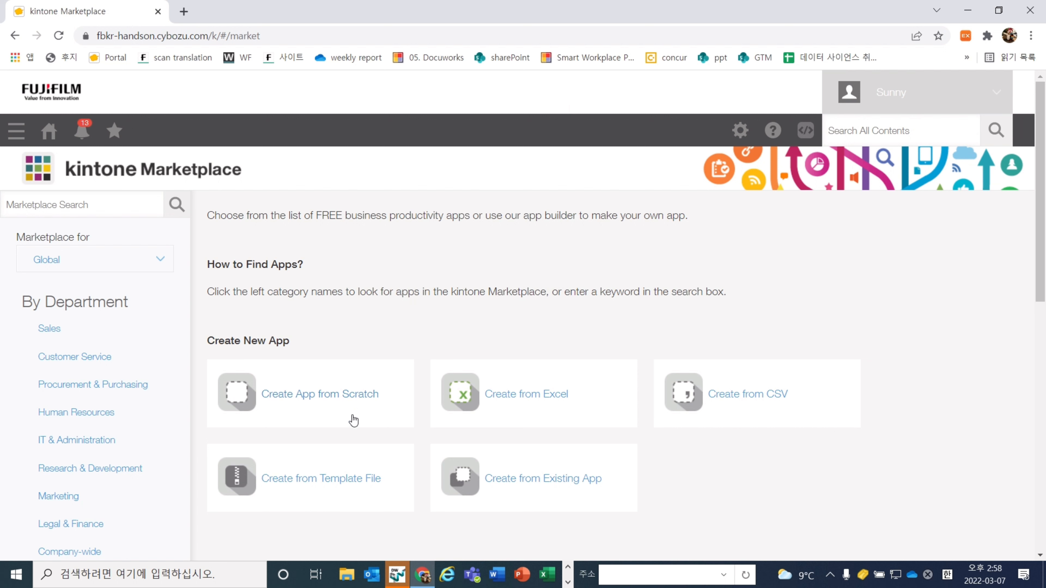
{"action": "left_click", "coordinate": [310, 402]}
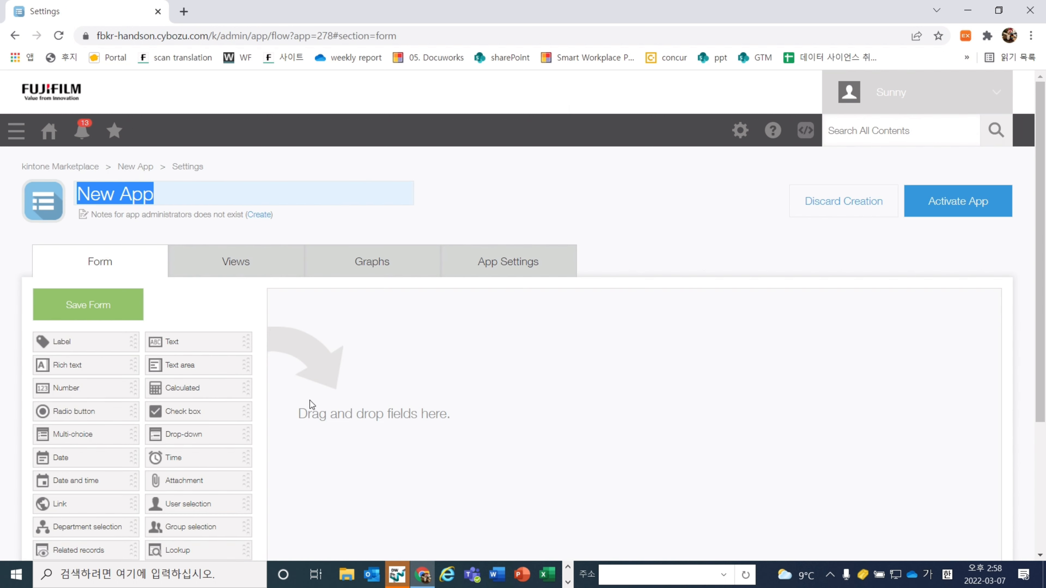
Replace 'New App' with the user's expense management app name ending in '경비 관리'
{"action": "scroll", "coordinate": [309, 397], "scroll_direction": "down", "scroll_amount": 3}
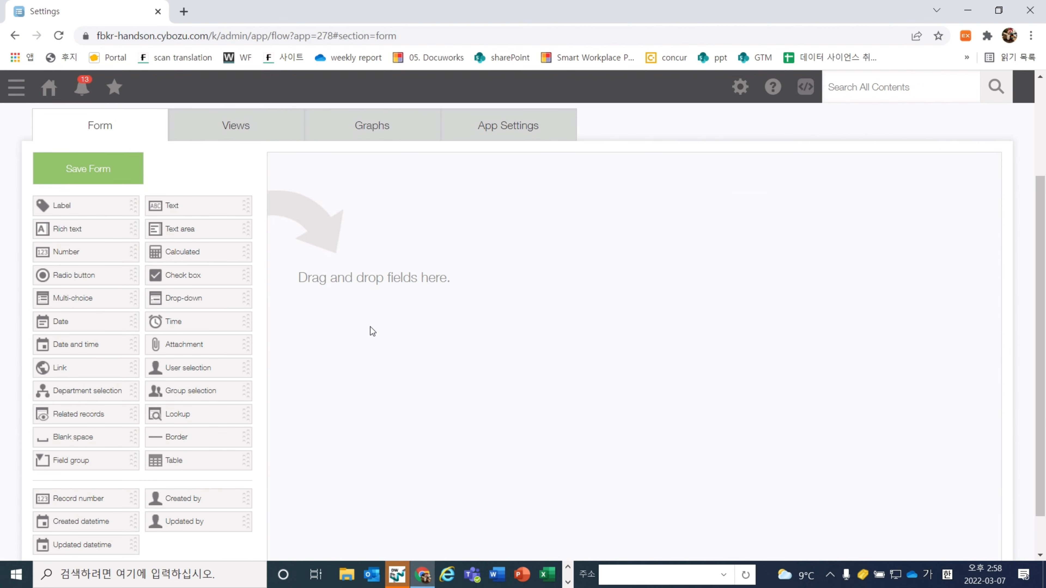
{"action": "scroll", "coordinate": [370, 322], "scroll_direction": "up", "scroll_amount": 2}
{"action": "double_click", "coordinate": [166, 142]}
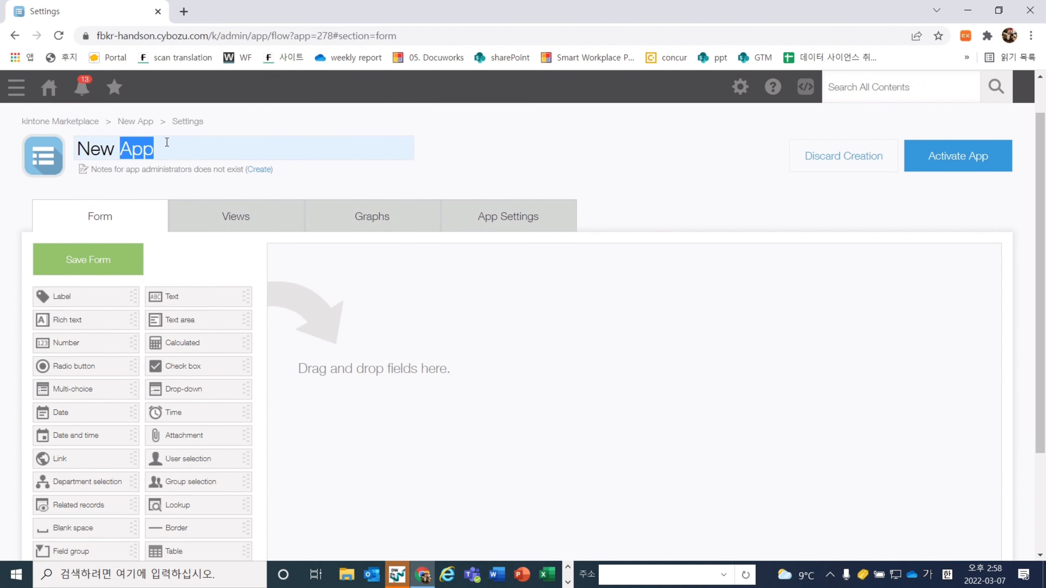
{"action": "triple_click", "coordinate": [166, 142]}
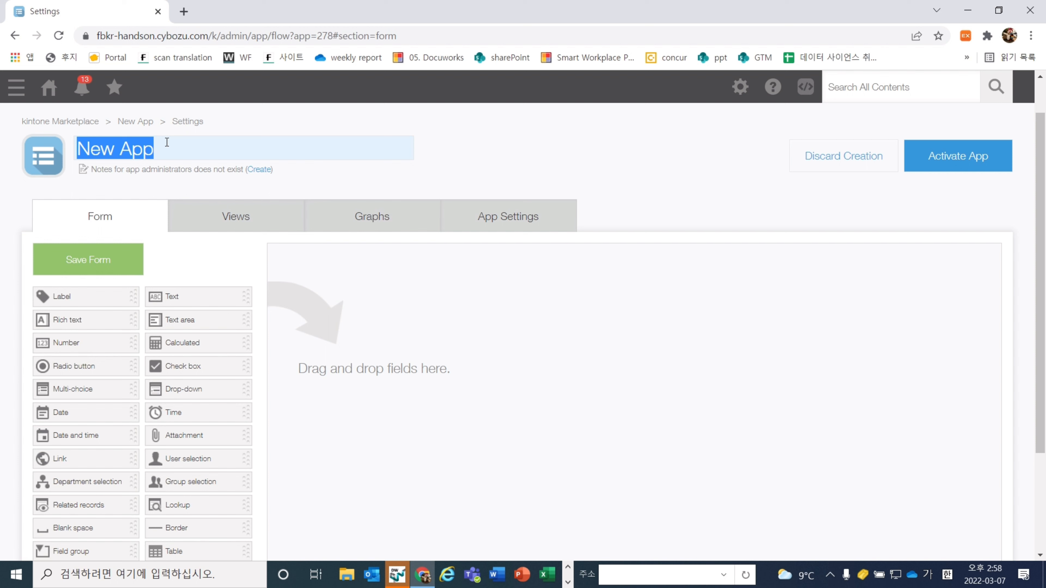
{"action": "key", "text": "BackSpace"}
{"action": "type", "text": "ㅅㅅ"}
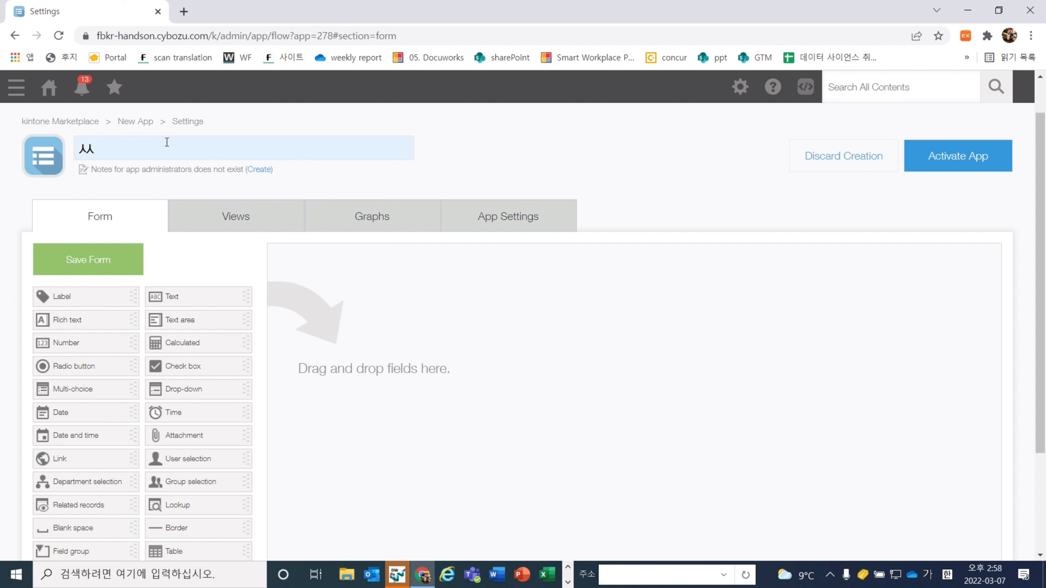
{"action": "type", "text": "ㅓ니 경비 ㄴ"}
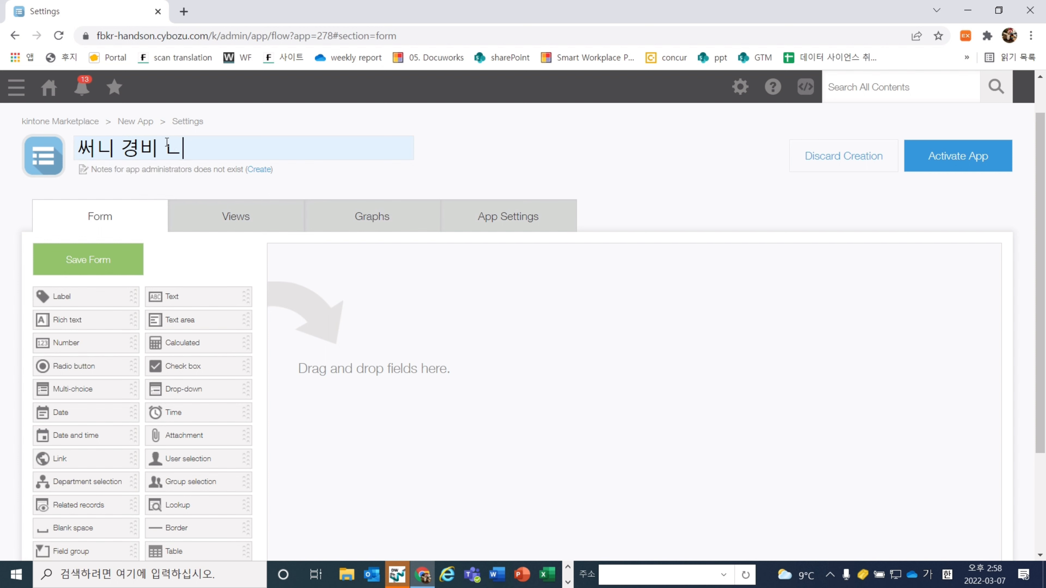
{"action": "key", "text": "BackSpace"}
{"action": "type", "text": "관리"}
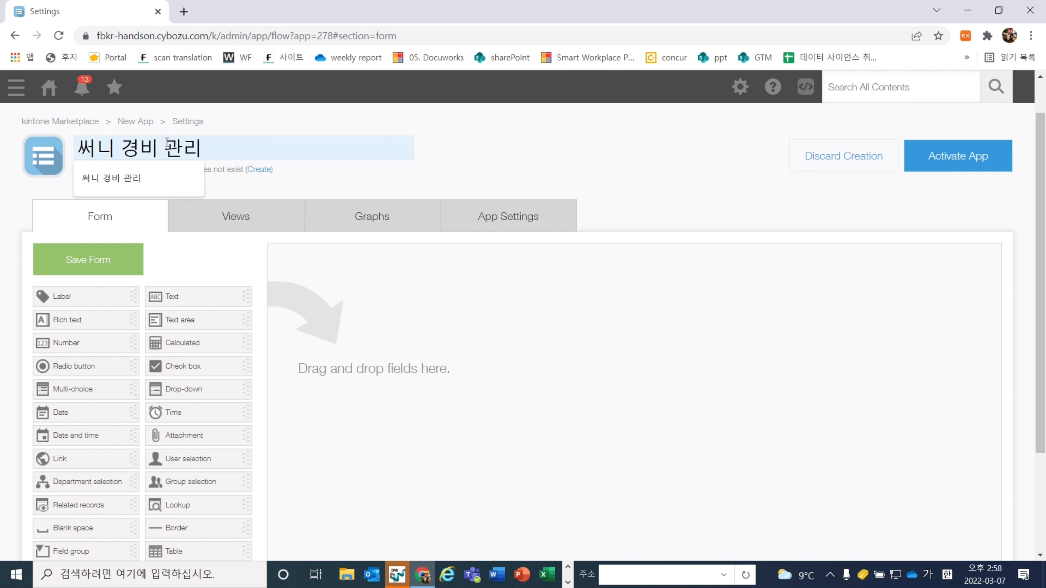
{"action": "left_click", "coordinate": [357, 187]}
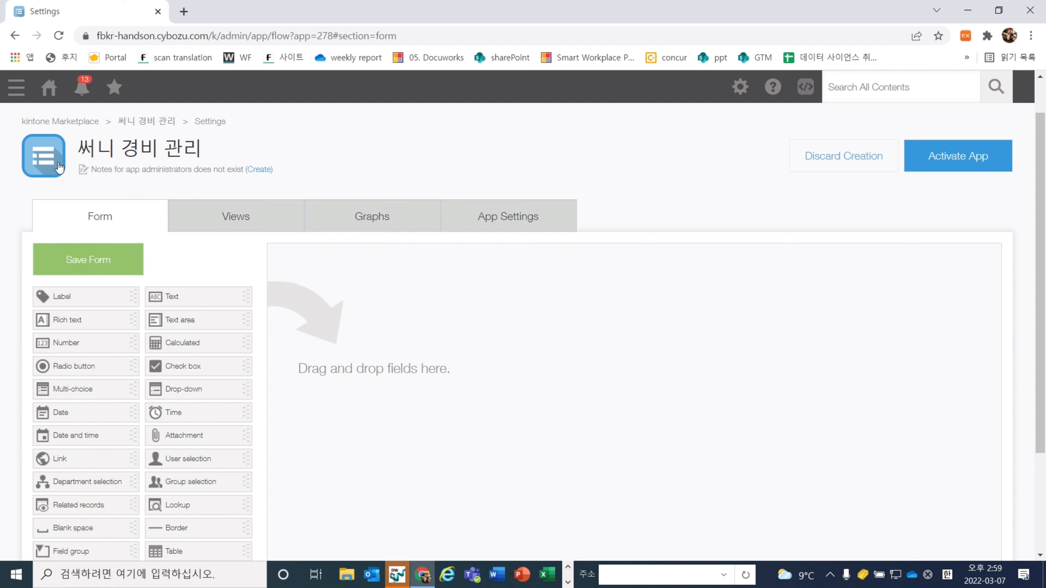
Give the app the credit-card icon and place a Date field on the empty form
{"action": "left_click", "coordinate": [37, 154]}
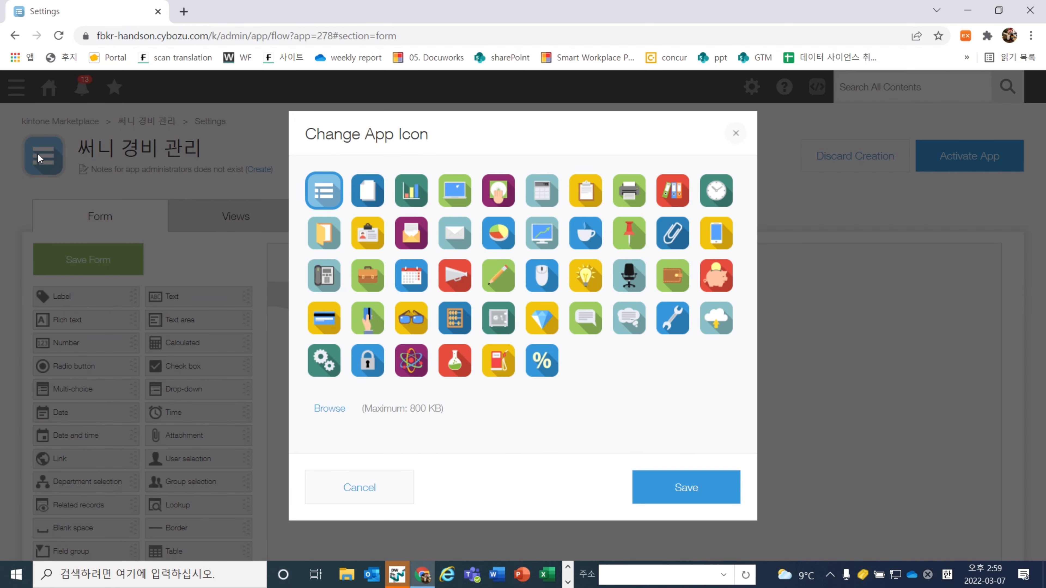
{"action": "left_click", "coordinate": [324, 318]}
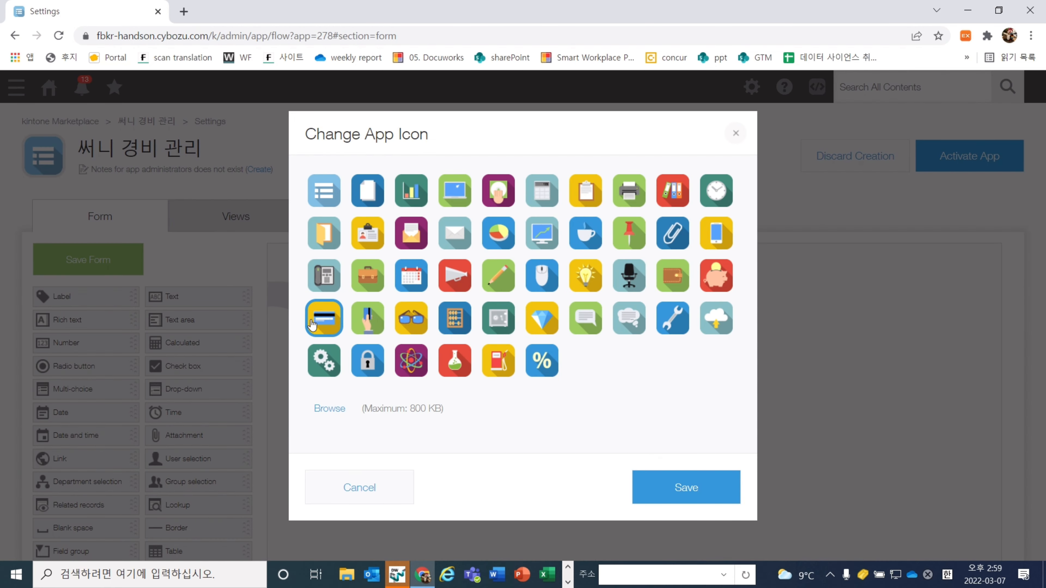
{"action": "left_click", "coordinate": [684, 488]}
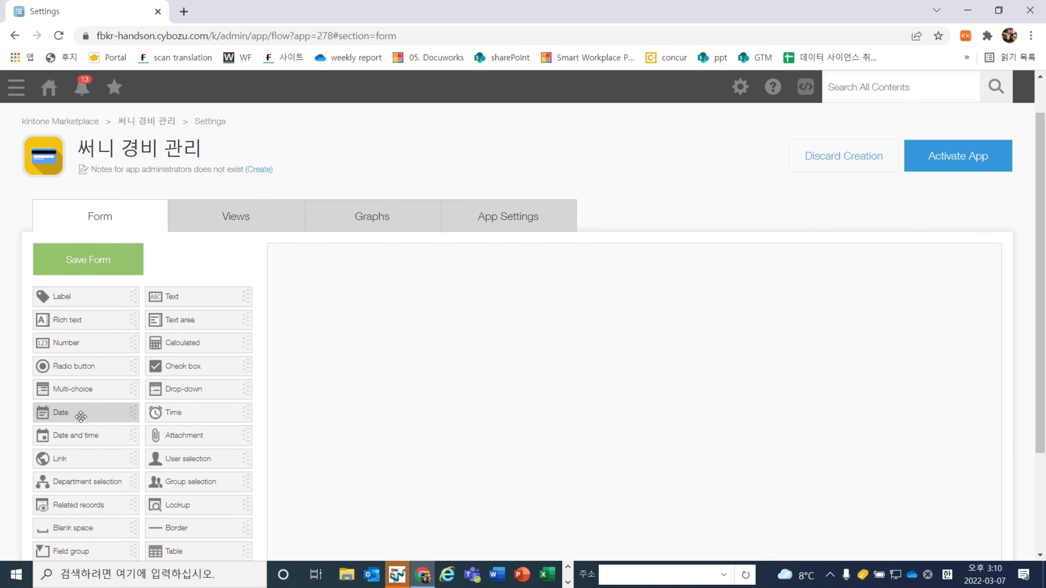
{"action": "left_click_drag", "start_coordinate": [80, 417], "coordinate": [386, 283]}
Name the Date field 요청일, keep its record-creation-date default, and add a User selection field beside it
{"action": "left_click", "coordinate": [354, 263]}
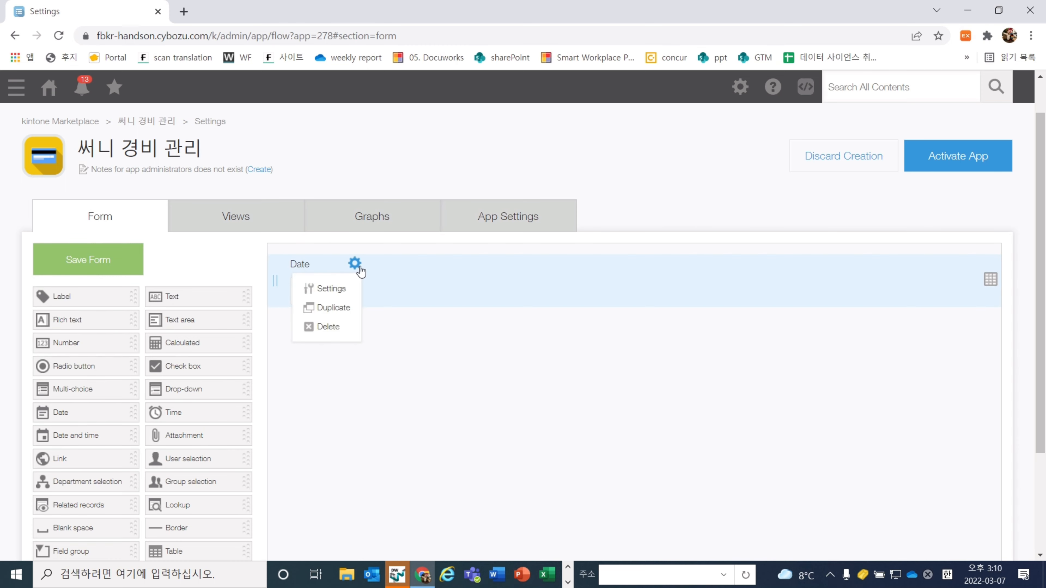
{"action": "left_click", "coordinate": [336, 289]}
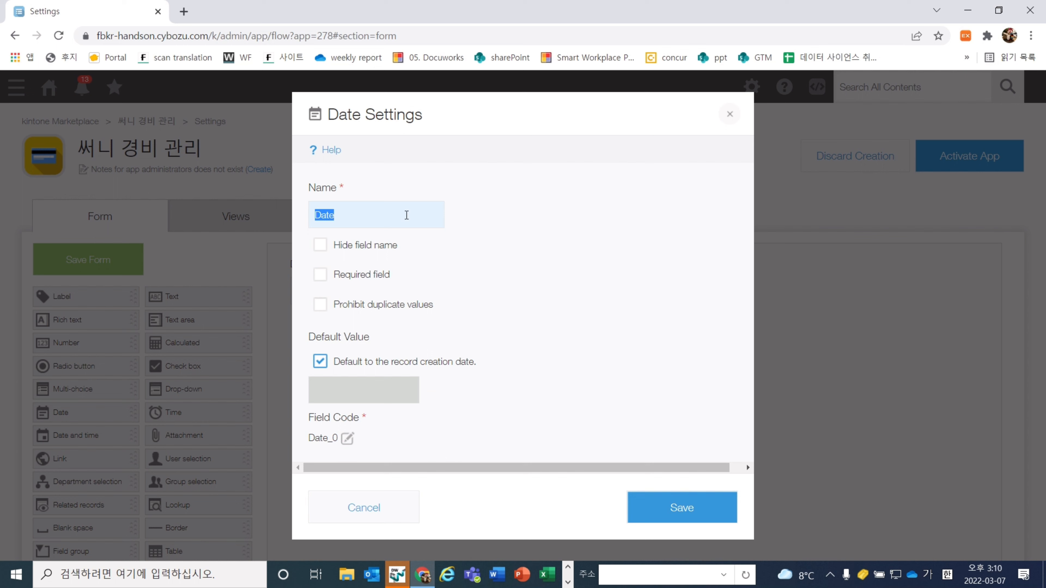
{"action": "type", "text": "ㅇ"}
{"action": "type", "text": "청일"}
{"action": "left_click", "coordinate": [516, 293]}
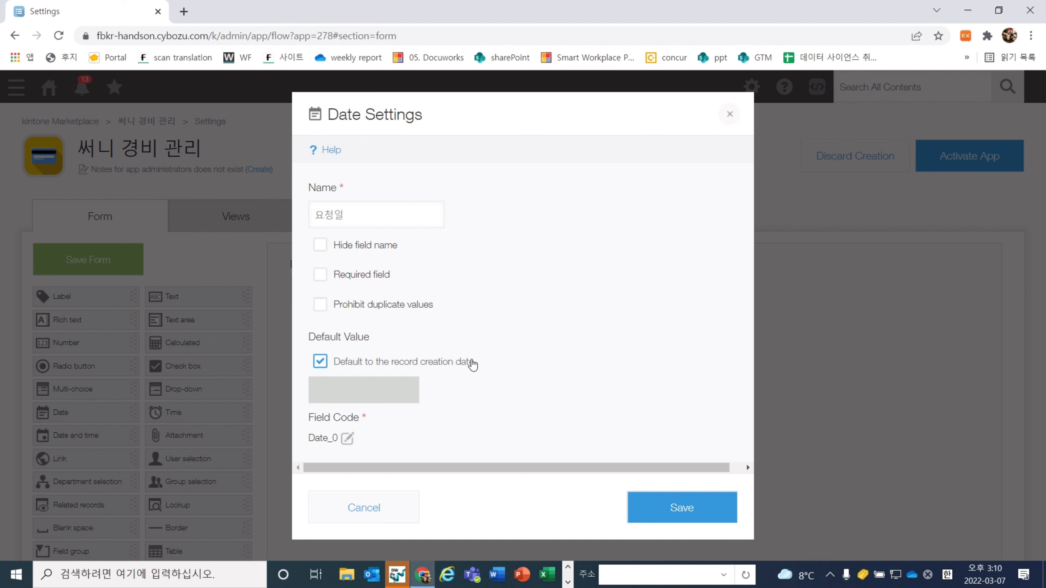
{"action": "left_click_drag", "start_coordinate": [493, 362], "coordinate": [329, 362]}
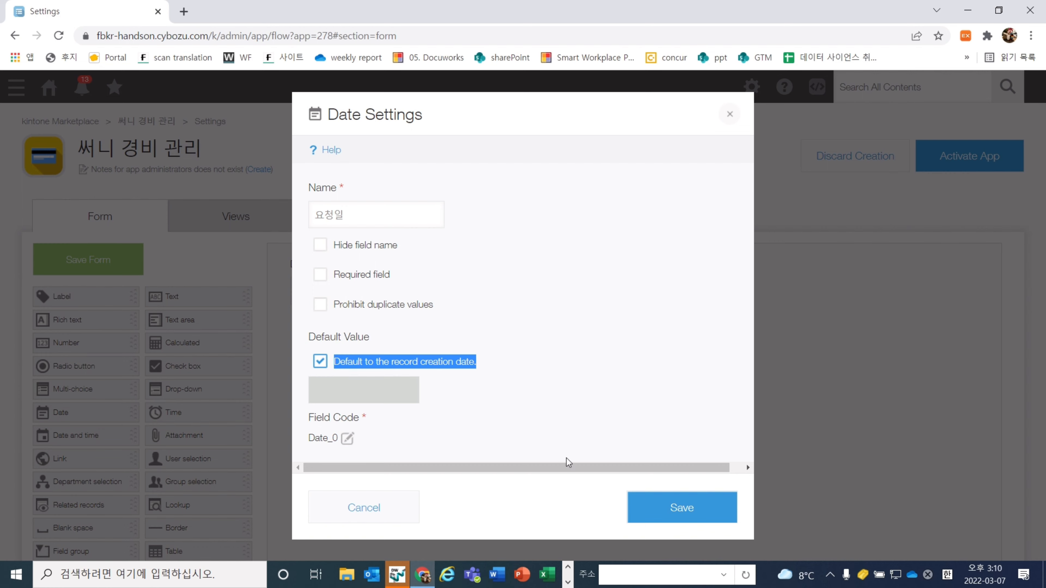
{"action": "left_click", "coordinate": [682, 511]}
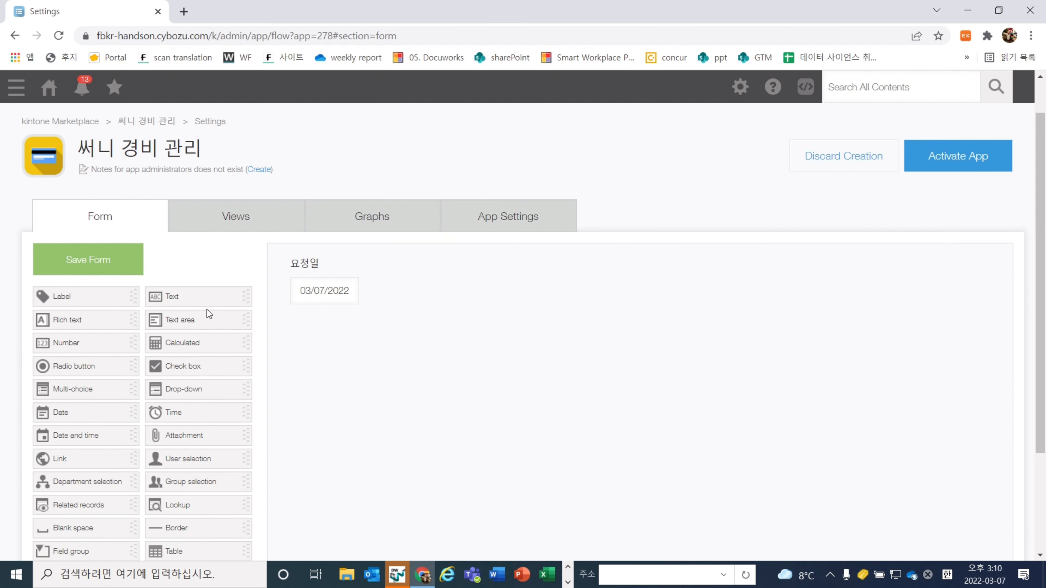
{"action": "left_click_drag", "start_coordinate": [212, 460], "coordinate": [476, 275]}
Name the User selection field 요청자, default it to Logged-in user, and add another User field
{"action": "left_click", "coordinate": [589, 263]}
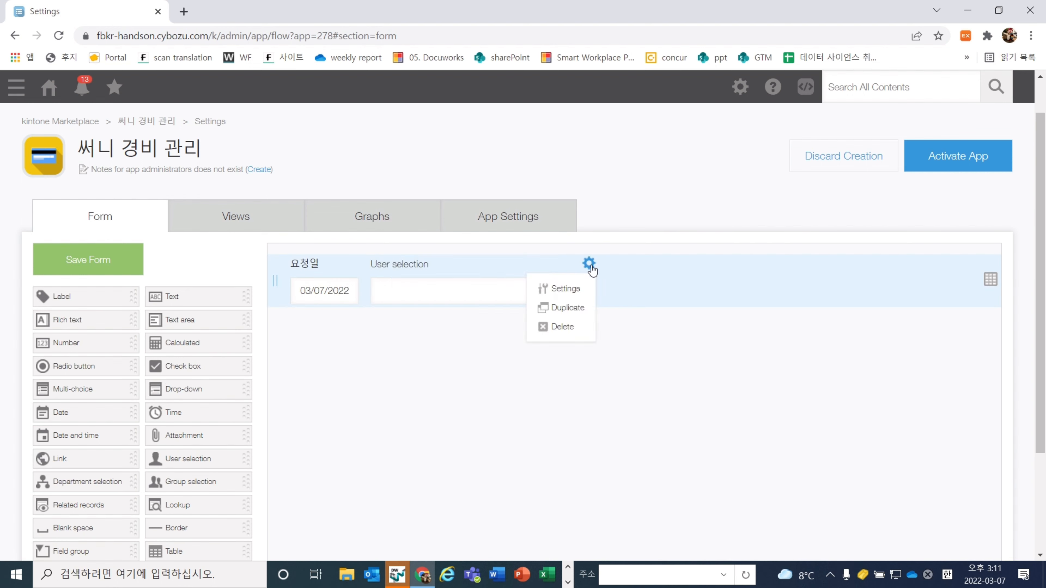
{"action": "left_click", "coordinate": [567, 289]}
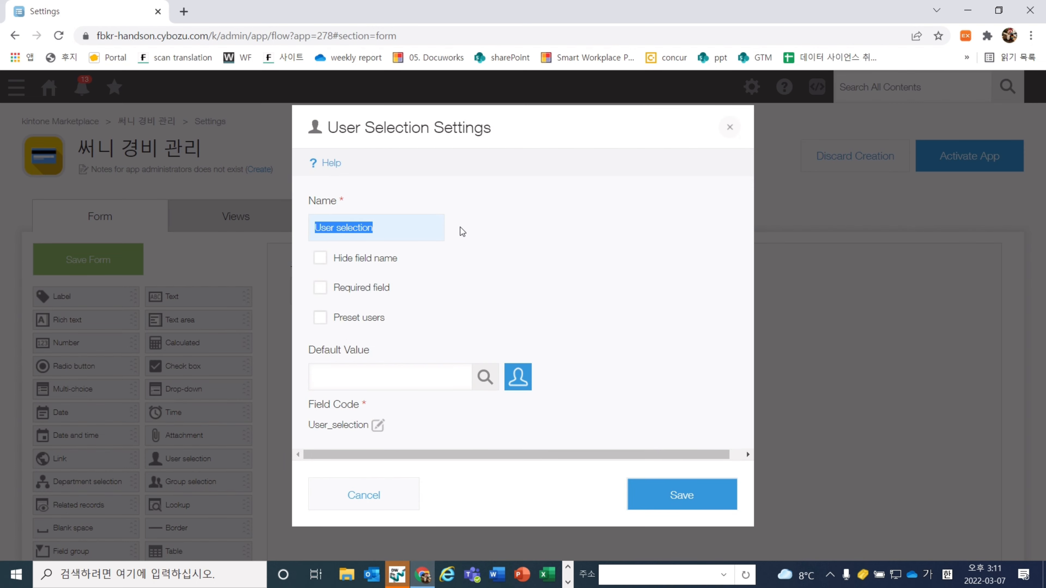
{"action": "type", "text": "요청자"}
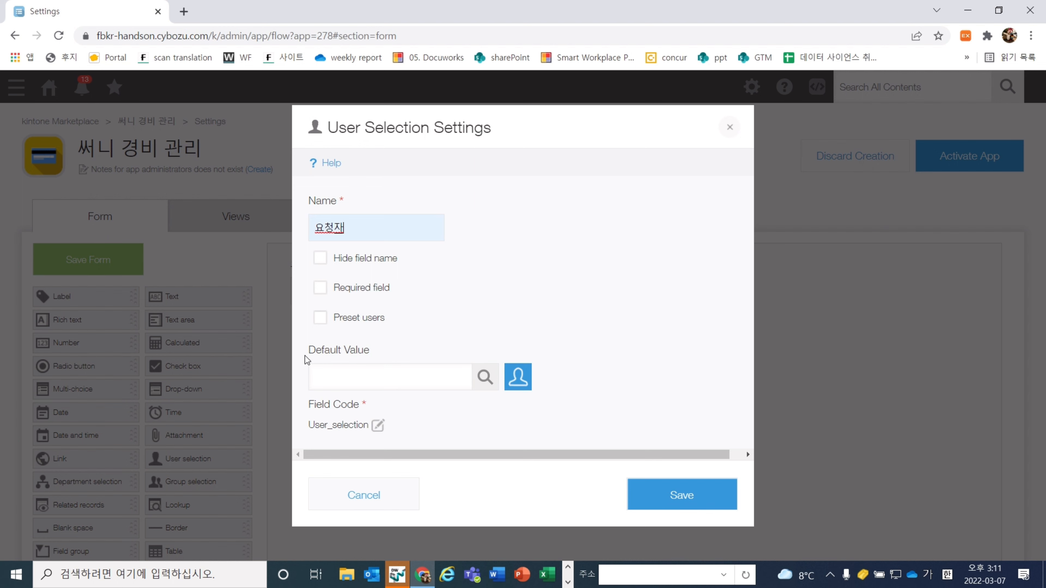
{"action": "left_click_drag", "start_coordinate": [305, 355], "coordinate": [378, 358]}
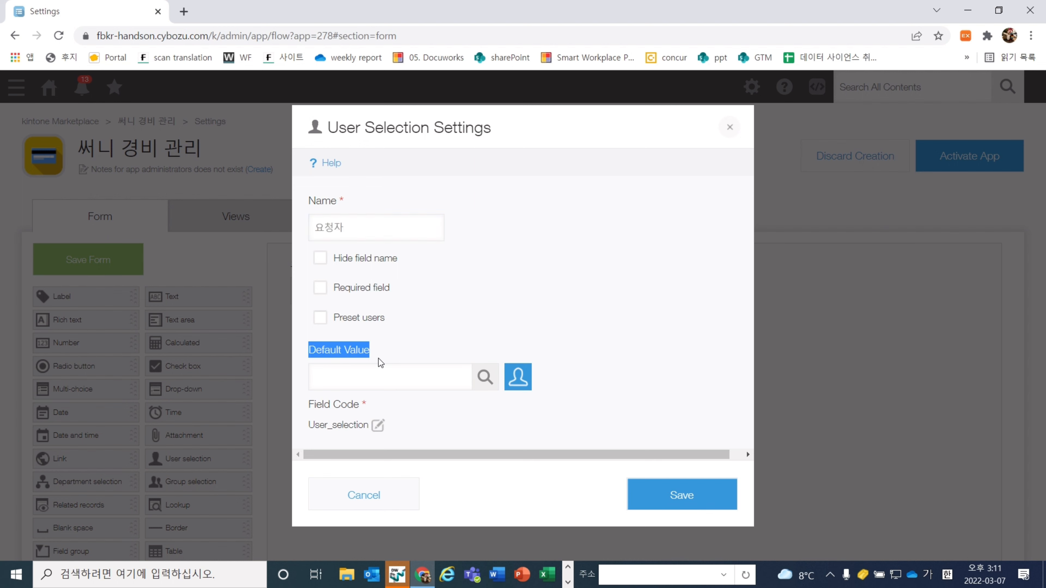
{"action": "left_click", "coordinate": [518, 379]}
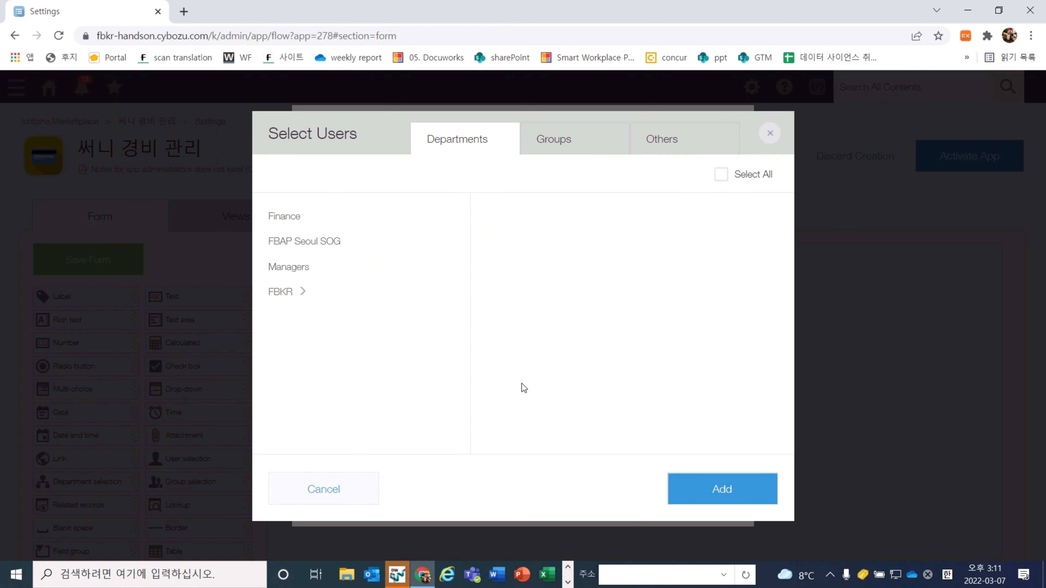
{"action": "left_click", "coordinate": [675, 150]}
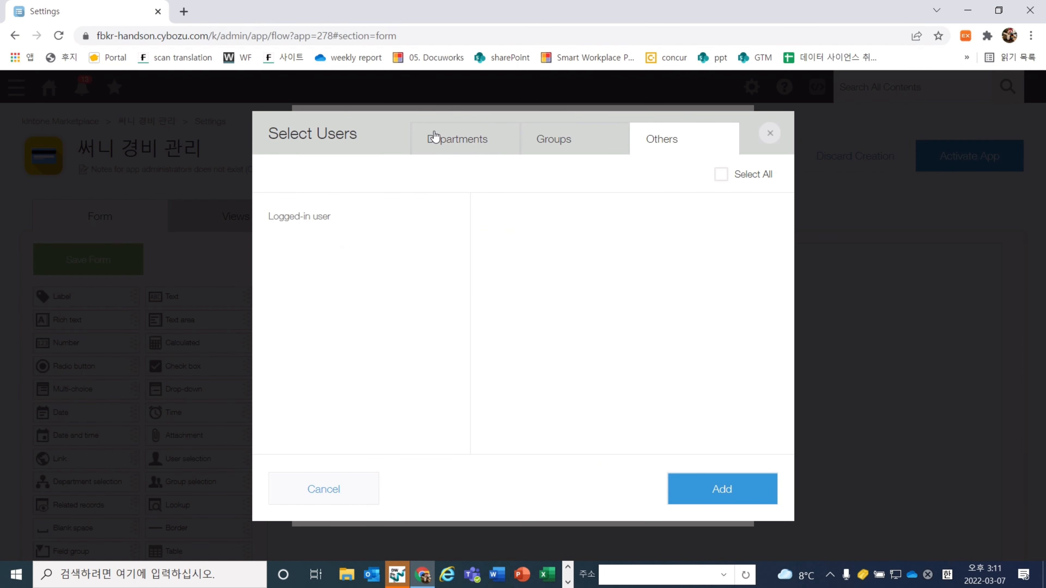
{"action": "left_click", "coordinate": [309, 219]}
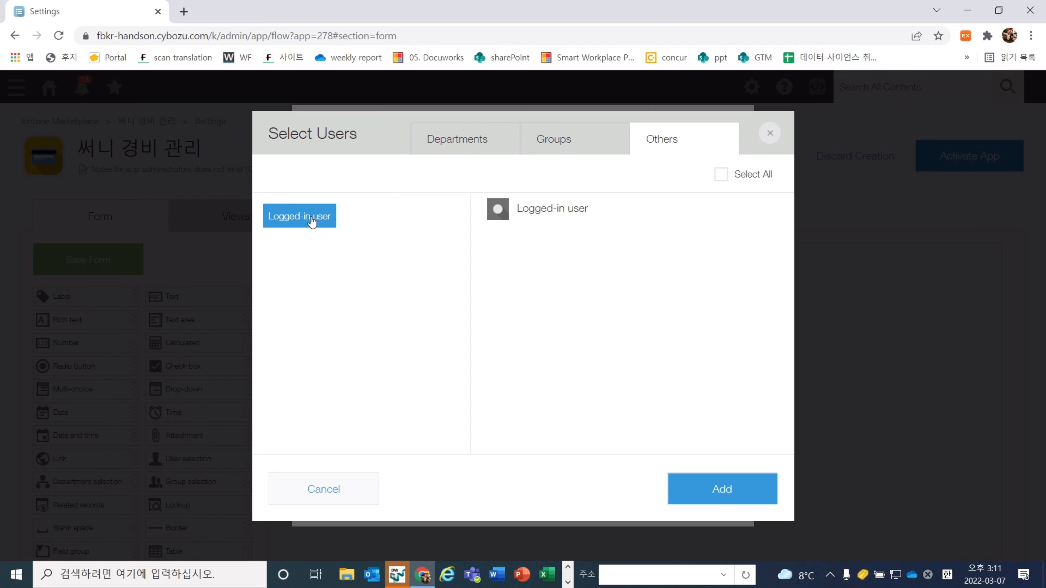
{"action": "left_click", "coordinate": [519, 217]}
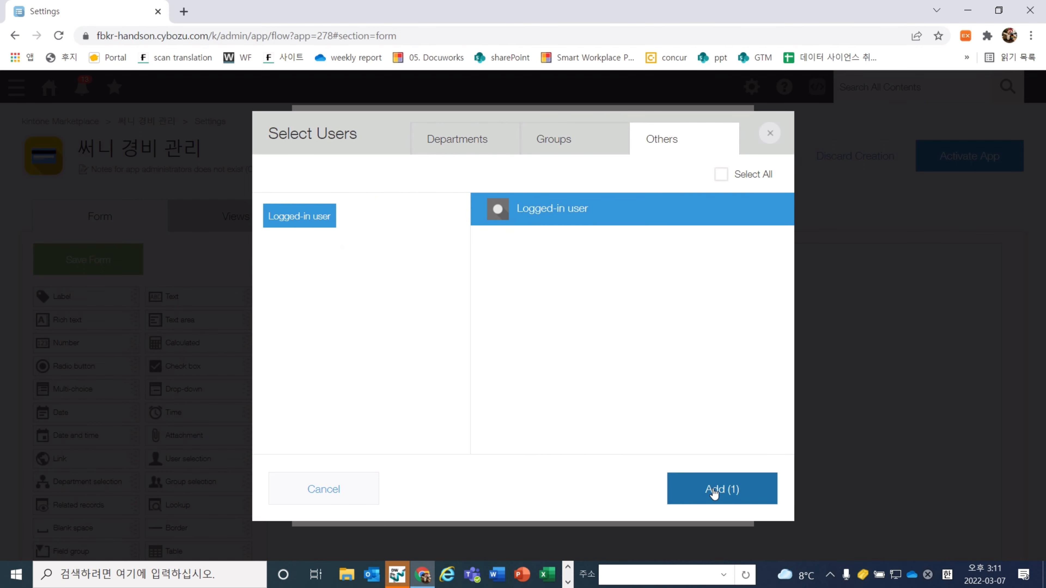
{"action": "left_click", "coordinate": [731, 479]}
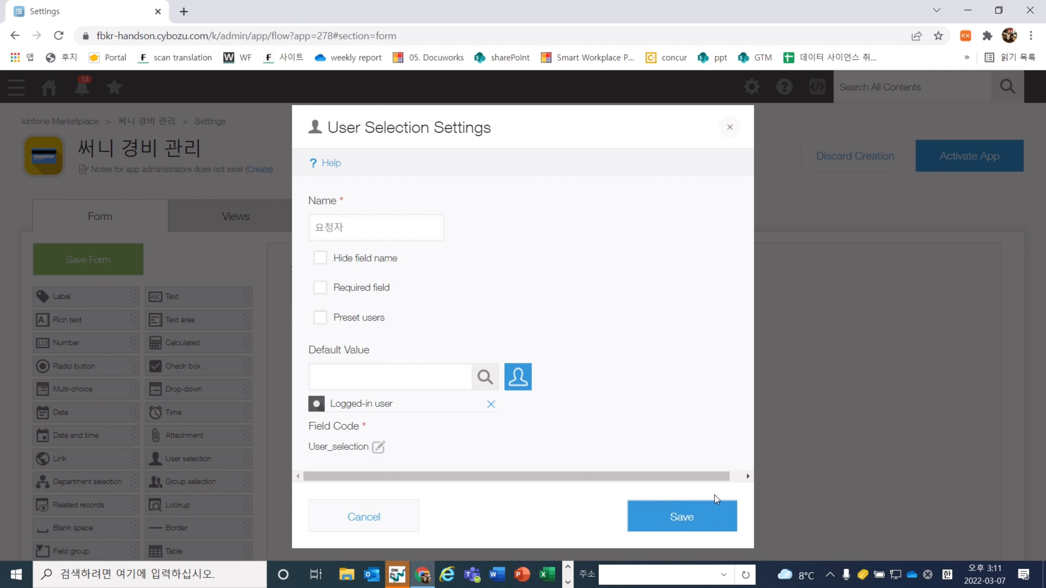
{"action": "left_click", "coordinate": [698, 516]}
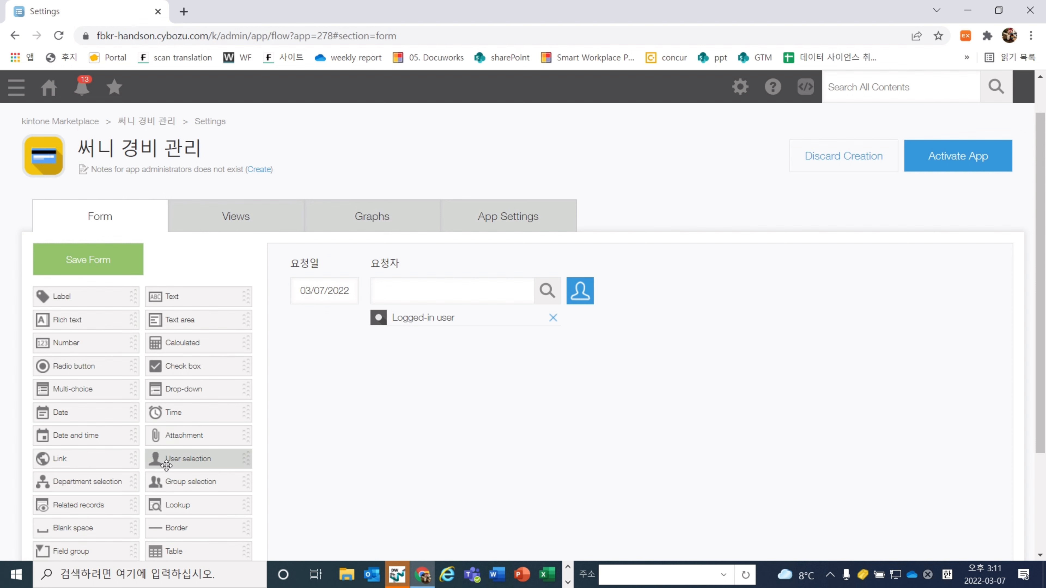
{"action": "left_click_drag", "start_coordinate": [183, 459], "coordinate": [697, 286]}
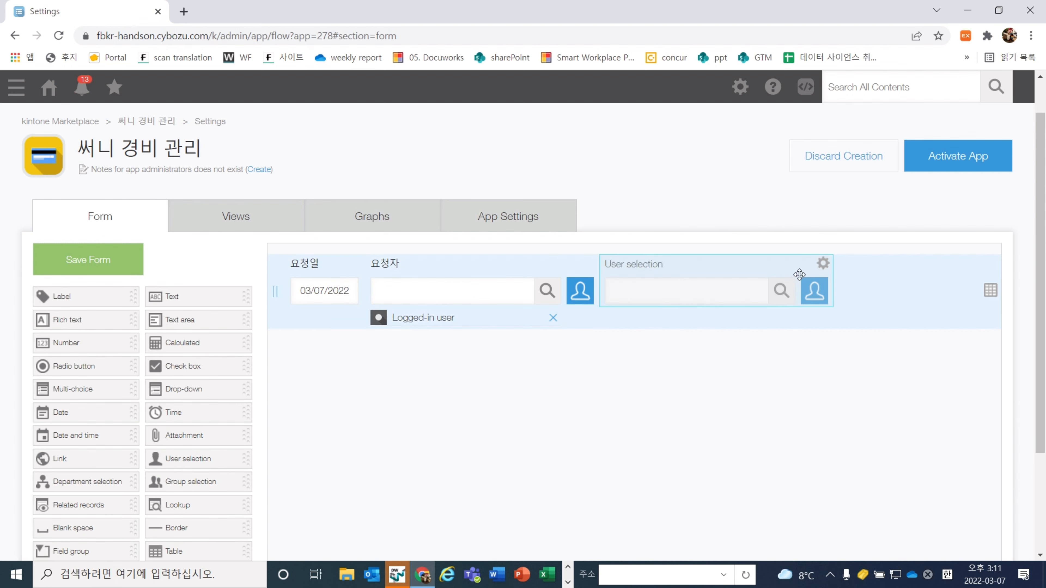
Name the new User selection field 팀장
{"action": "left_click", "coordinate": [822, 262]}
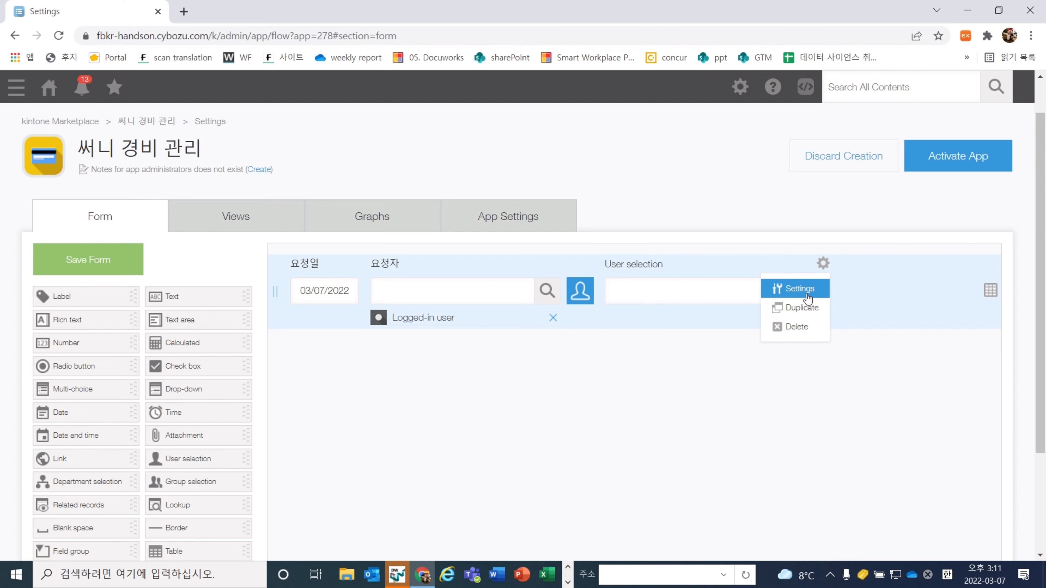
{"action": "left_click", "coordinate": [799, 289]}
{"action": "type", "text": "팀장"}
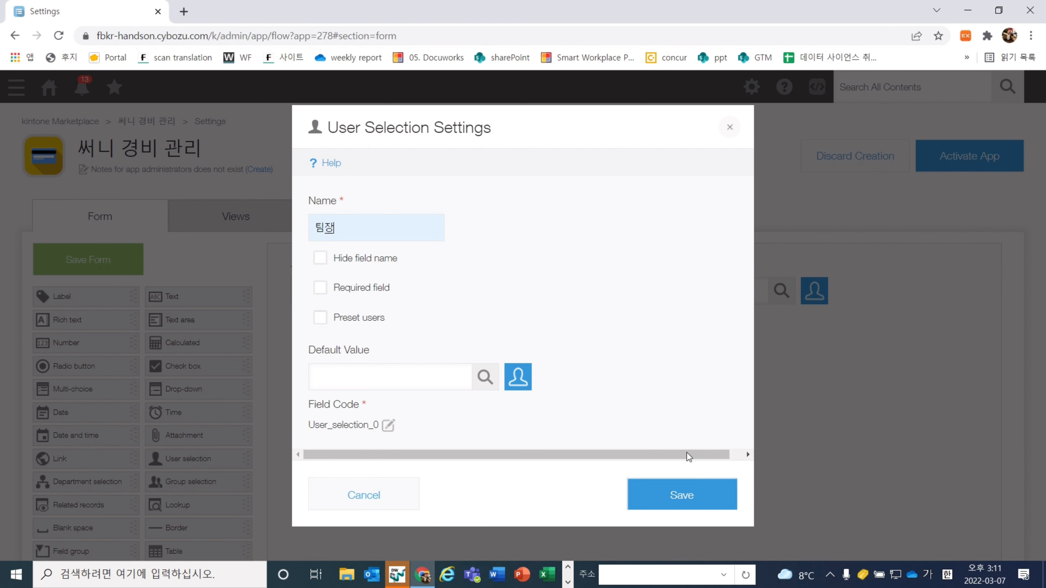
{"action": "left_click", "coordinate": [682, 495]}
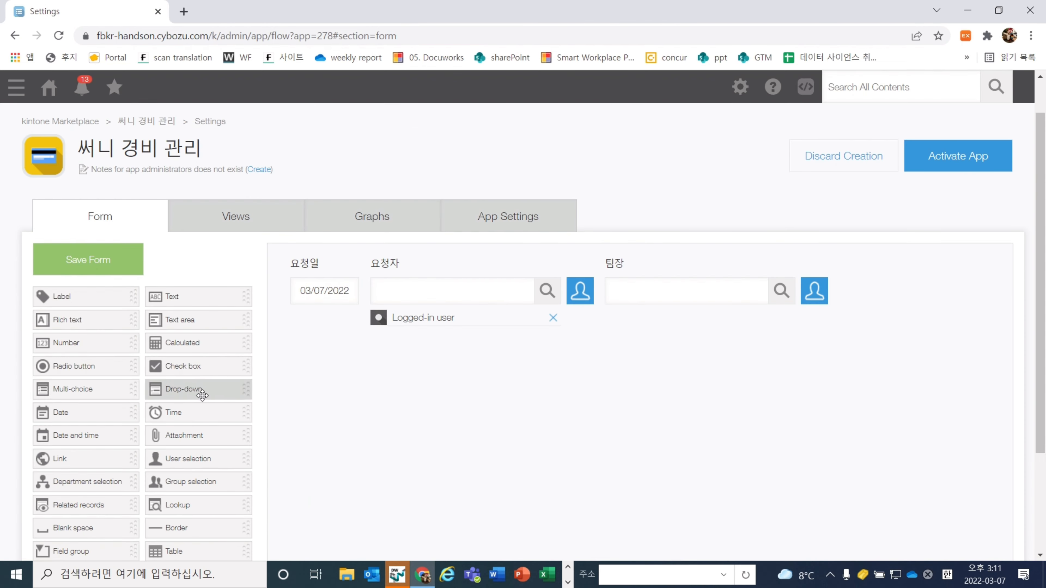
Add another User selection field right of 팀장 and name it 부장
{"action": "left_click_drag", "start_coordinate": [203, 460], "coordinate": [944, 285]}
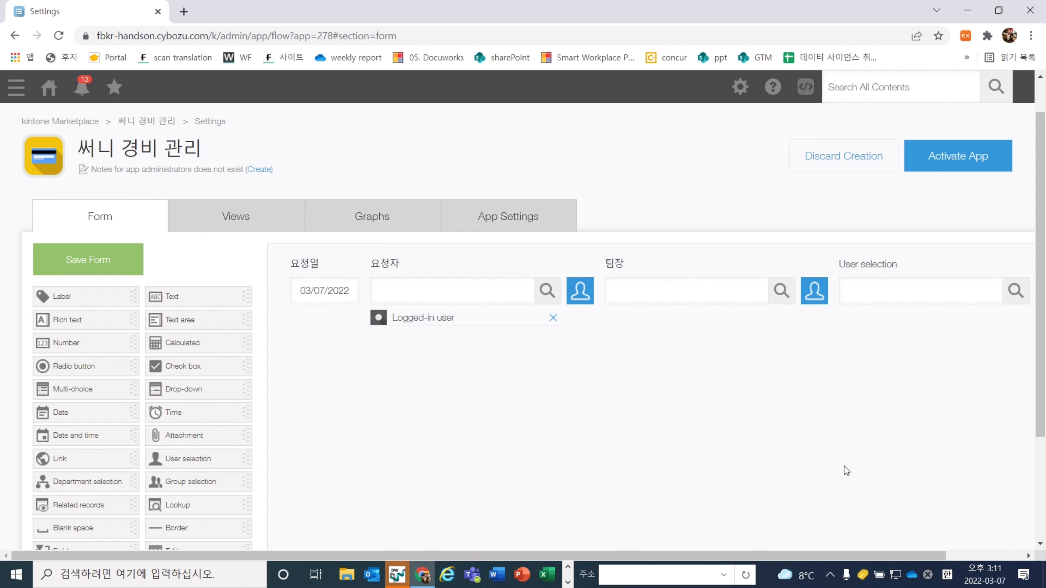
{"action": "left_click_drag", "start_coordinate": [668, 552], "coordinate": [724, 557]}
{"action": "left_click", "coordinate": [995, 264]}
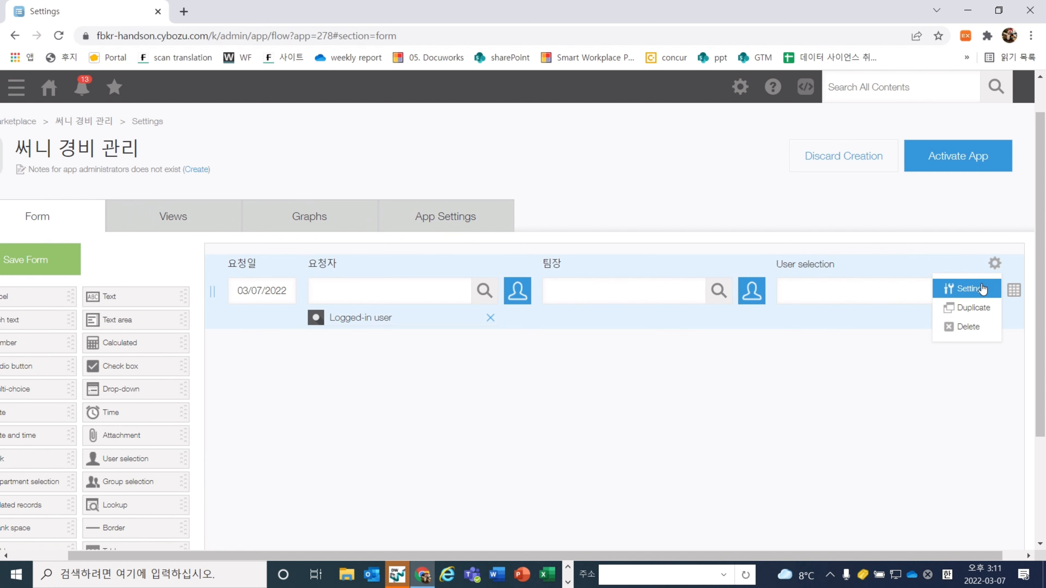
{"action": "left_click", "coordinate": [968, 288]}
{"action": "type", "text": "부장"}
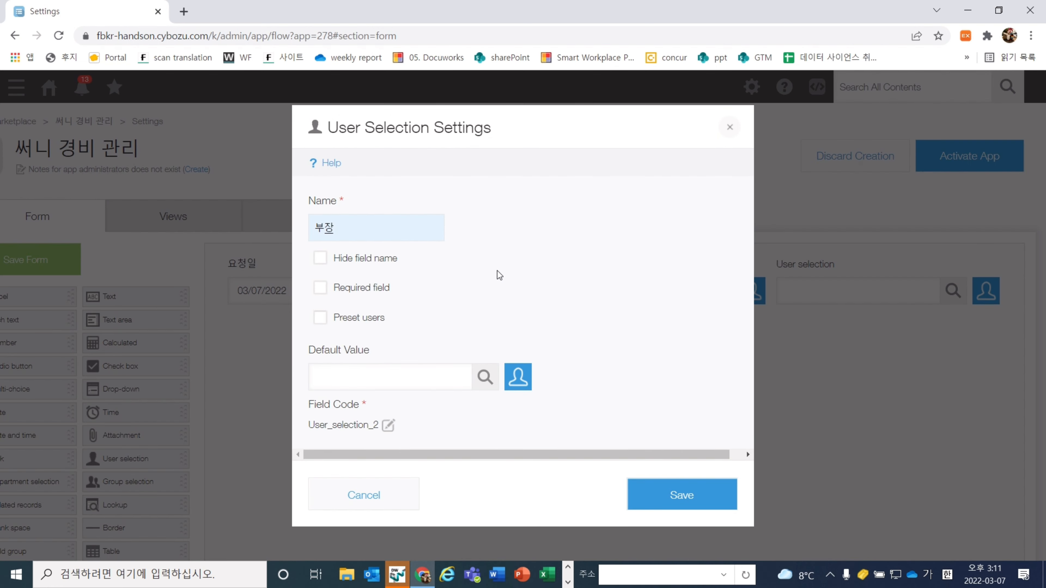
{"action": "left_click", "coordinate": [689, 505]}
{"action": "left_click_drag", "start_coordinate": [706, 553], "coordinate": [630, 553]}
Place a Text field on a new row below the user fields
{"action": "left_click_drag", "start_coordinate": [177, 296], "coordinate": [343, 373]}
{"action": "mouse_move", "coordinate": [405, 346]}
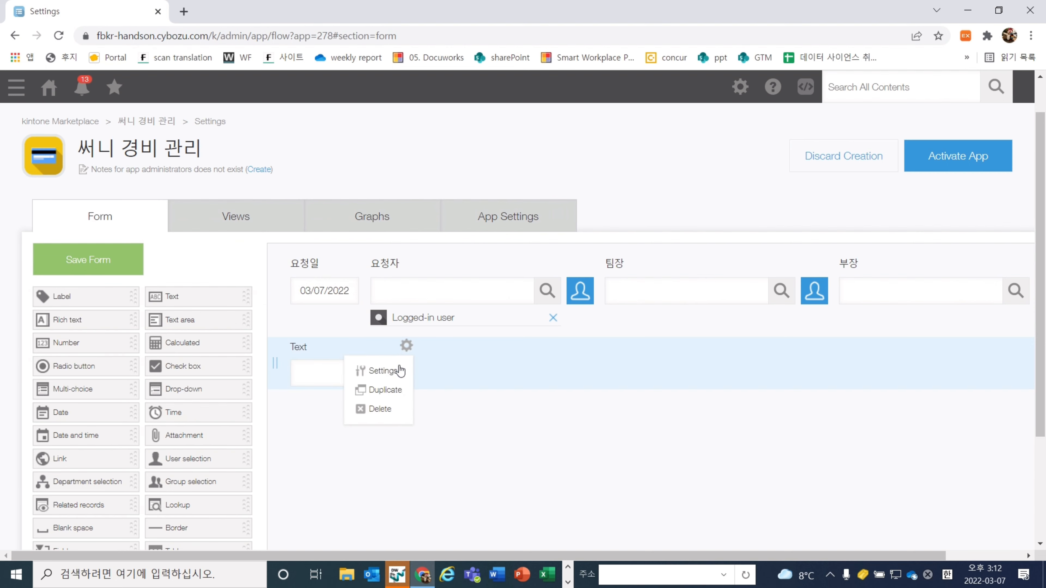
{"action": "left_click", "coordinate": [382, 370]}
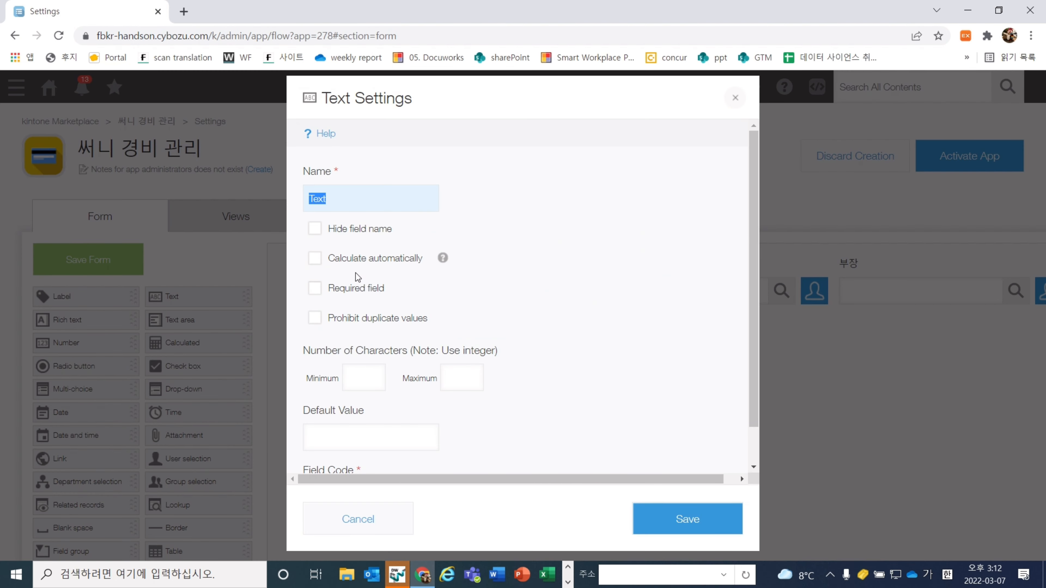
Name the Text field 제목 and widen its input box
{"action": "type", "text": "제목"}
{"action": "left_click", "coordinate": [686, 527]}
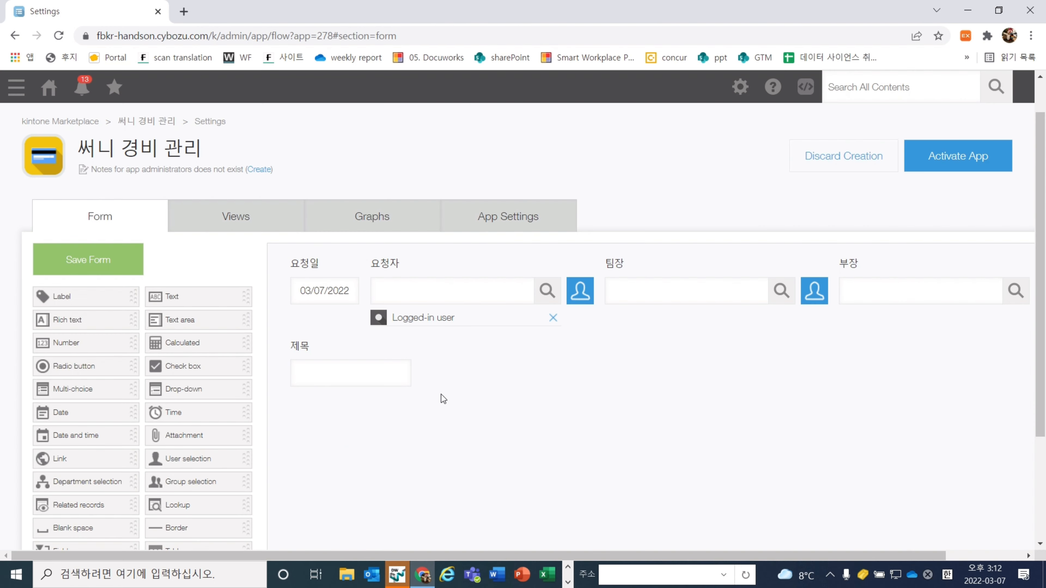
{"action": "left_click_drag", "start_coordinate": [410, 372], "coordinate": [667, 368]}
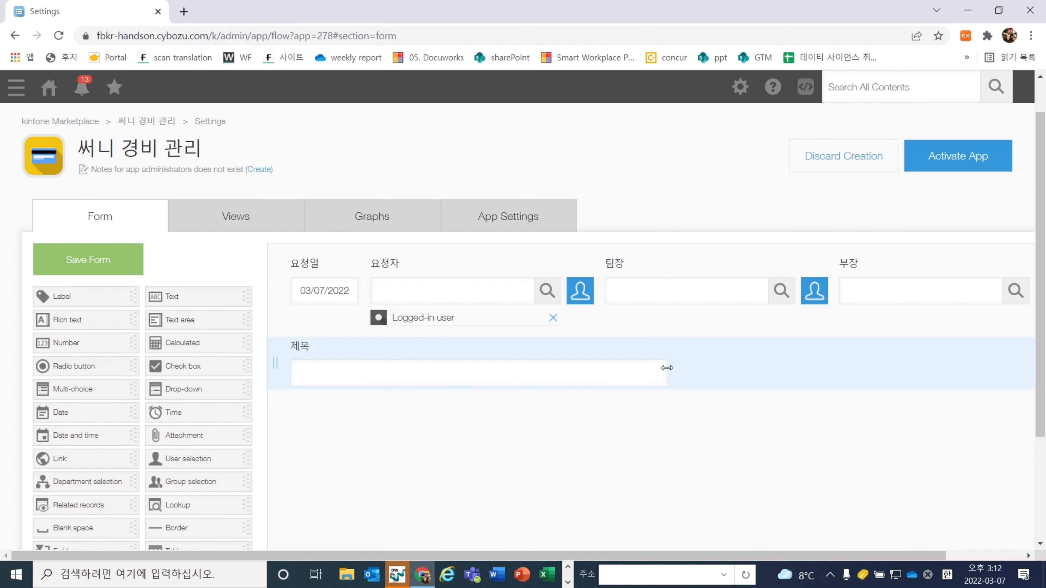
Add a Date field 사용기간 (시작) below 제목 with no record-creation-date default
{"action": "scroll", "coordinate": [495, 428], "scroll_direction": "down", "scroll_amount": 2}
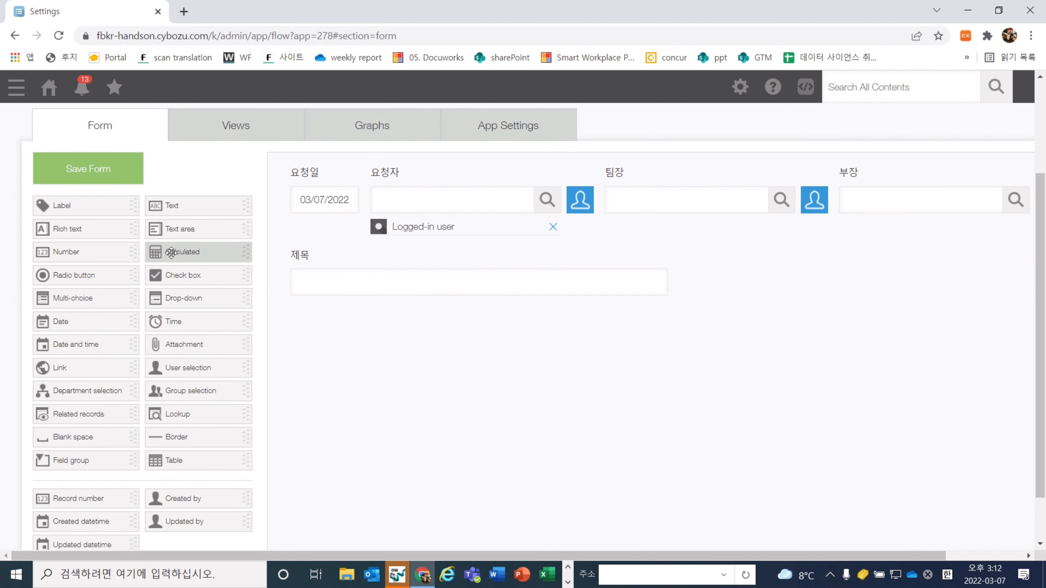
{"action": "left_click_drag", "start_coordinate": [99, 327], "coordinate": [353, 325]}
{"action": "mouse_move", "coordinate": [354, 315]}
{"action": "left_click", "coordinate": [330, 340]}
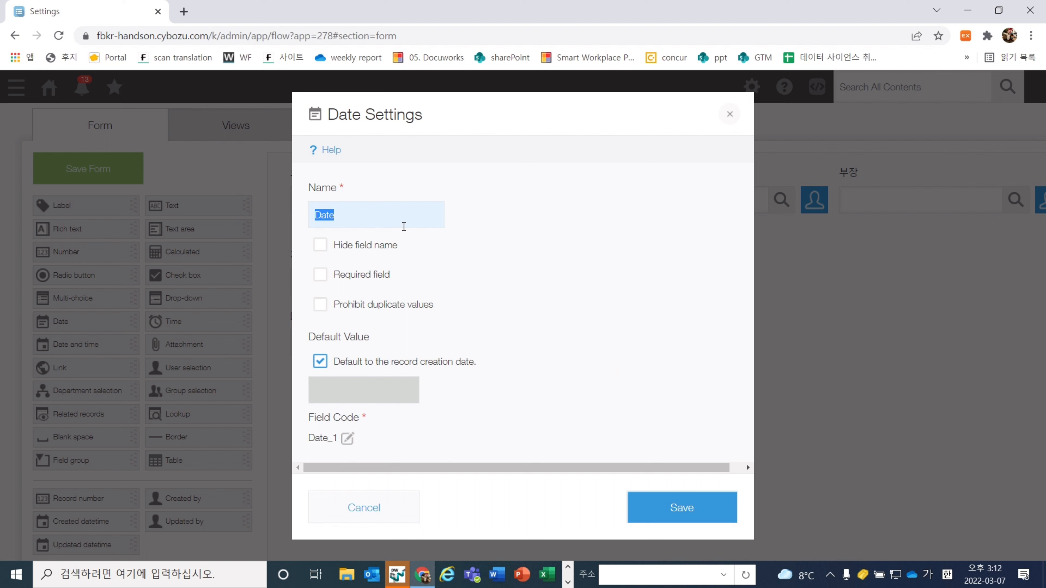
{"action": "type", "text": "사용기간 (시작)"}
{"action": "left_click", "coordinate": [513, 318]}
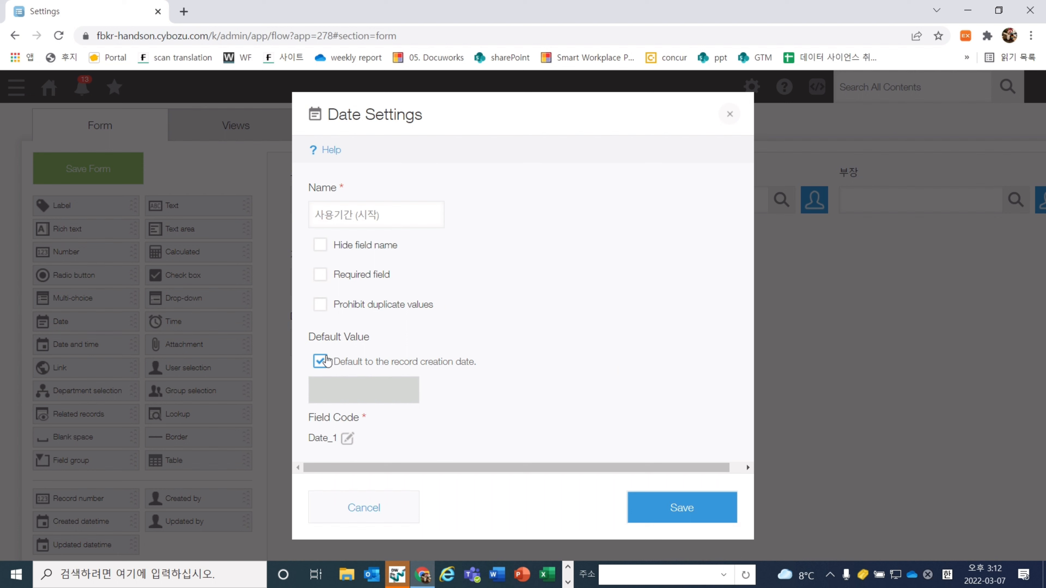
{"action": "left_click", "coordinate": [321, 362]}
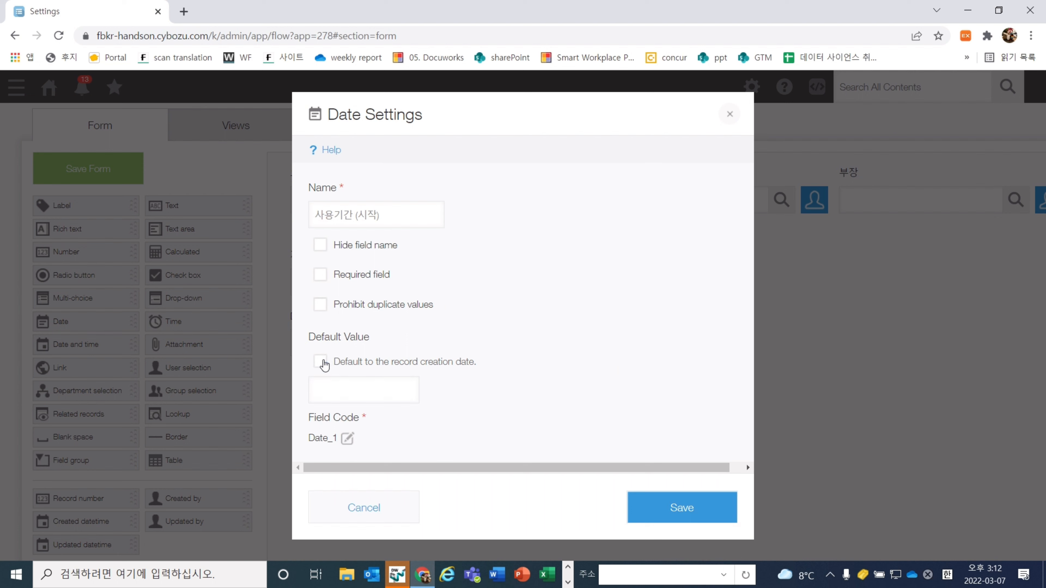
{"action": "left_click_drag", "start_coordinate": [332, 362], "coordinate": [477, 366]}
{"action": "left_click", "coordinate": [509, 373]}
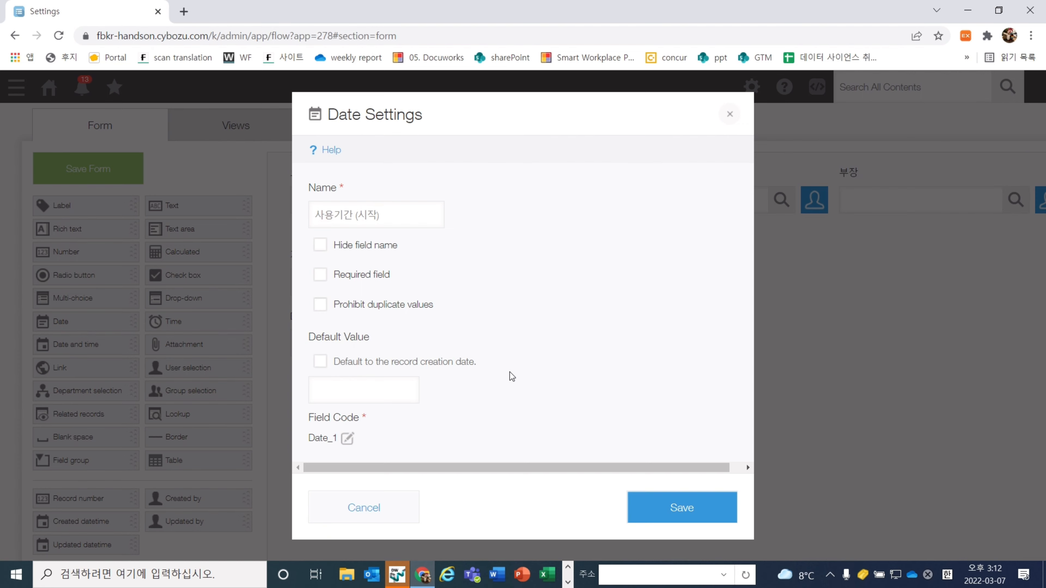
{"action": "left_click", "coordinate": [649, 509]}
Duplicate it beside itself and rename the copy 사용기간 (끝)
{"action": "mouse_move", "coordinate": [361, 320]}
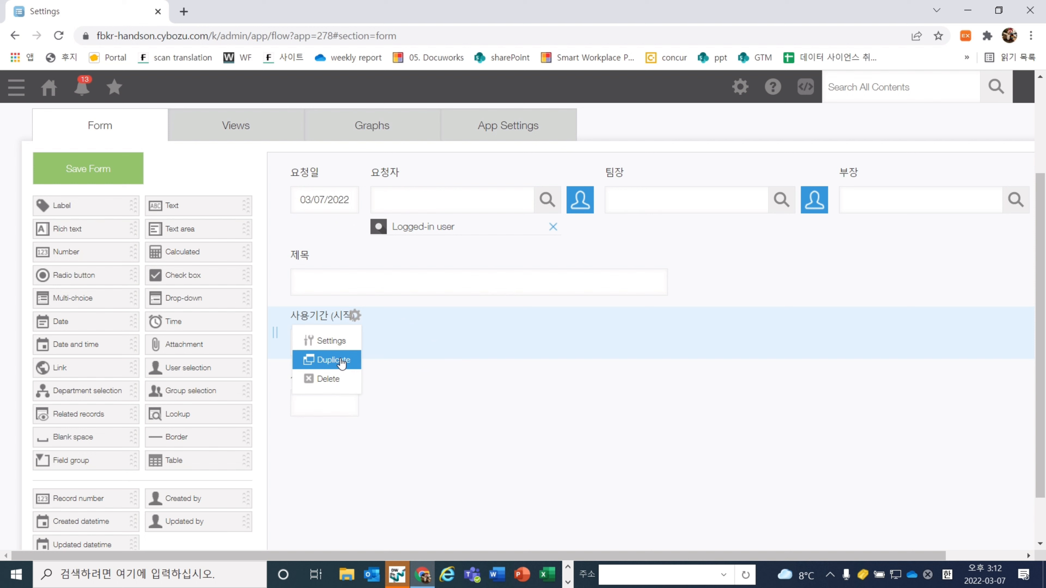
{"action": "left_click", "coordinate": [334, 360]}
{"action": "left_click_drag", "start_coordinate": [334, 411], "coordinate": [428, 326]}
{"action": "left_click", "coordinate": [431, 315]}
{"action": "left_click", "coordinate": [411, 341]}
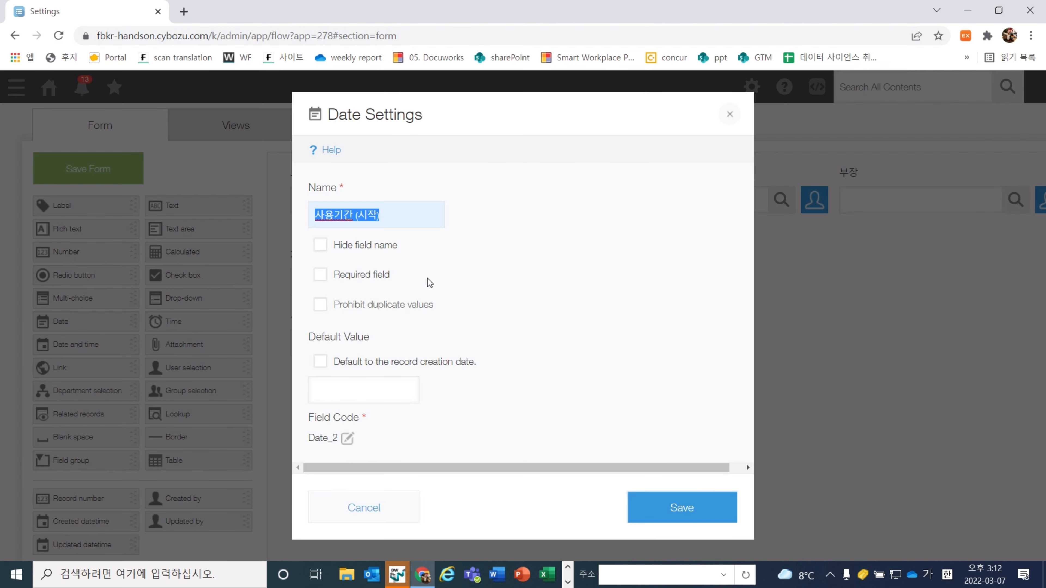
{"action": "left_click", "coordinate": [392, 213]}
{"action": "key", "text": "BackSpace"}
{"action": "key", "text": "BackSpace"}
{"action": "key", "text": "BackSpace"}
{"action": "type", "text": "끝)"}
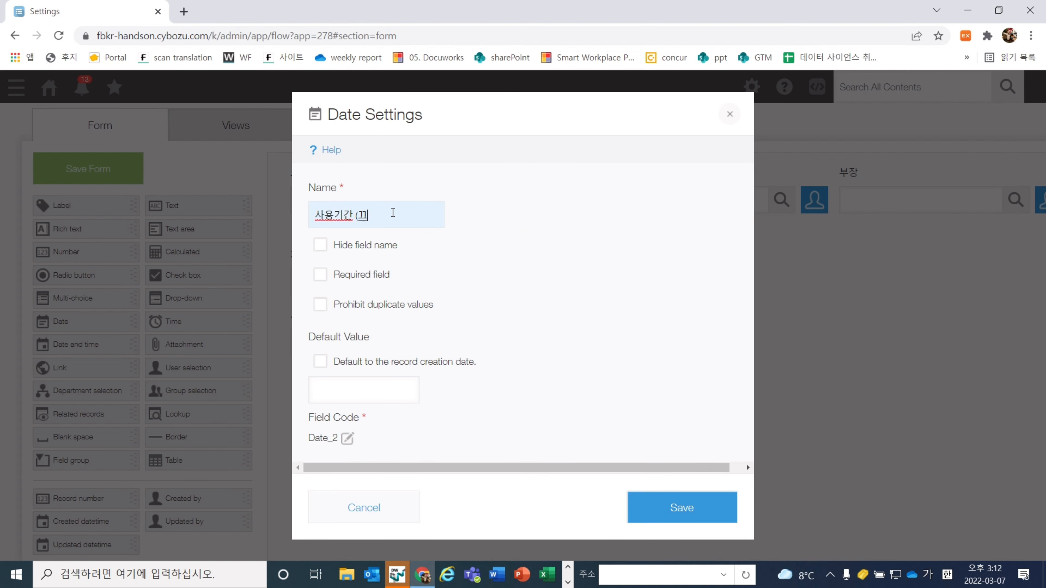
{"action": "left_click", "coordinate": [551, 268]}
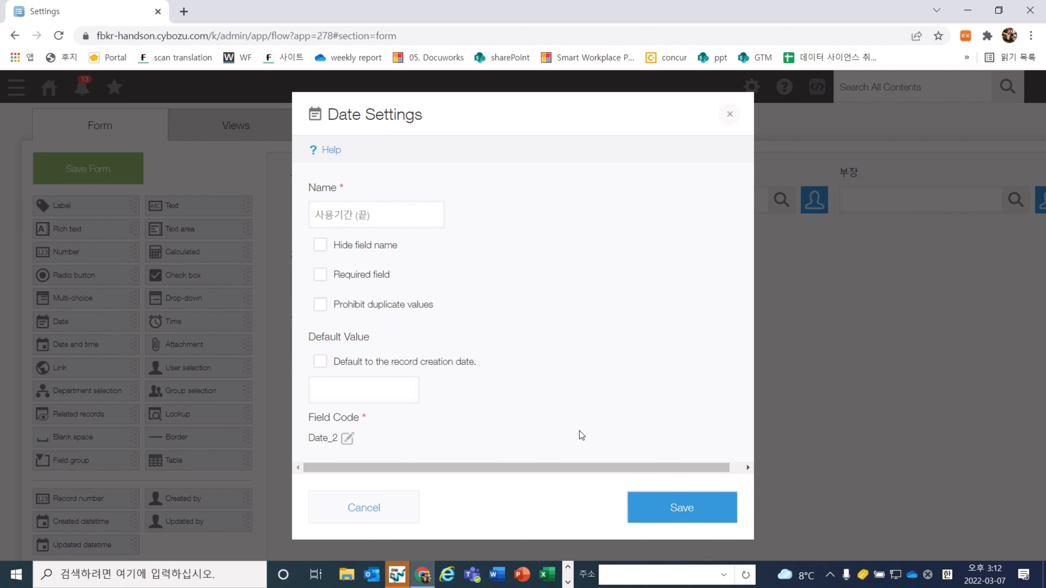
{"action": "left_click", "coordinate": [667, 515]}
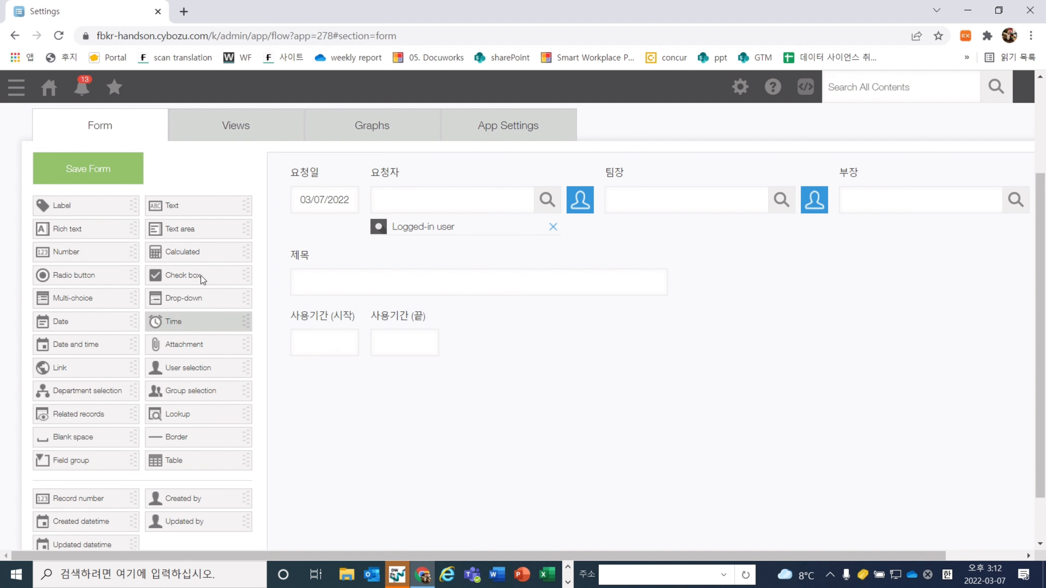
Add a widened Text field 사용 목적, then a Number field after it
{"action": "left_click_drag", "start_coordinate": [206, 205], "coordinate": [543, 315]}
{"action": "left_click", "coordinate": [567, 316]}
{"action": "left_click", "coordinate": [552, 346]}
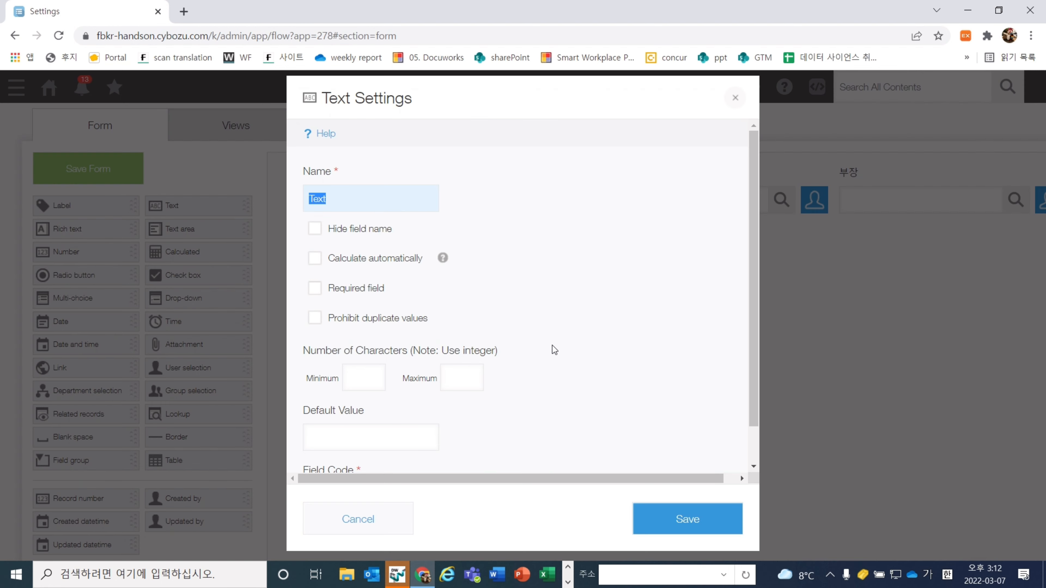
{"action": "type", "text": "사용 목적"}
{"action": "scroll", "coordinate": [619, 454], "scroll_direction": "down", "scroll_amount": 1}
{"action": "left_click", "coordinate": [658, 507]}
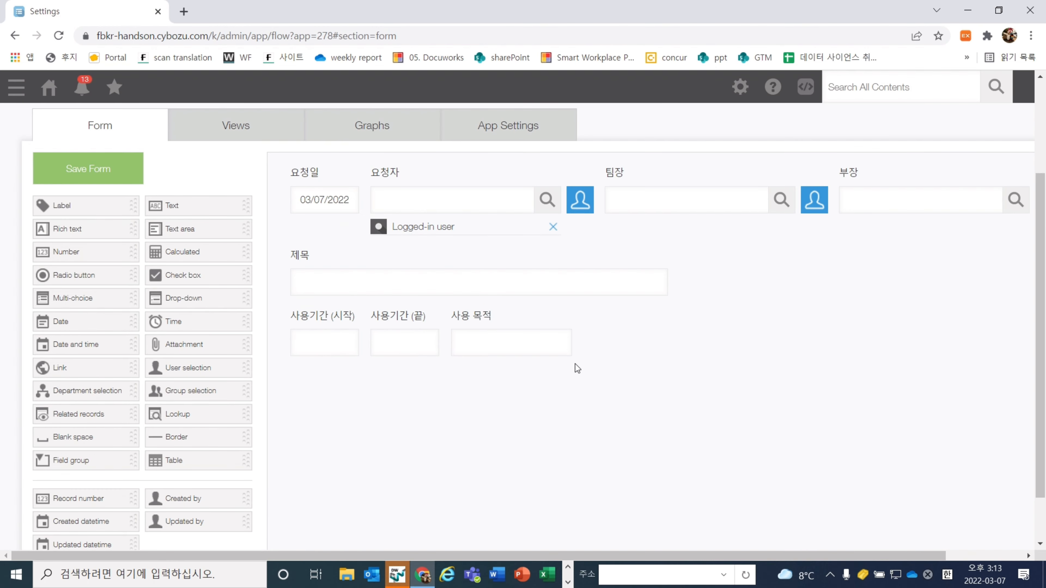
{"action": "left_click_drag", "start_coordinate": [572, 342], "coordinate": [799, 346]}
{"action": "left_click_drag", "start_coordinate": [799, 347], "coordinate": [799, 346]}
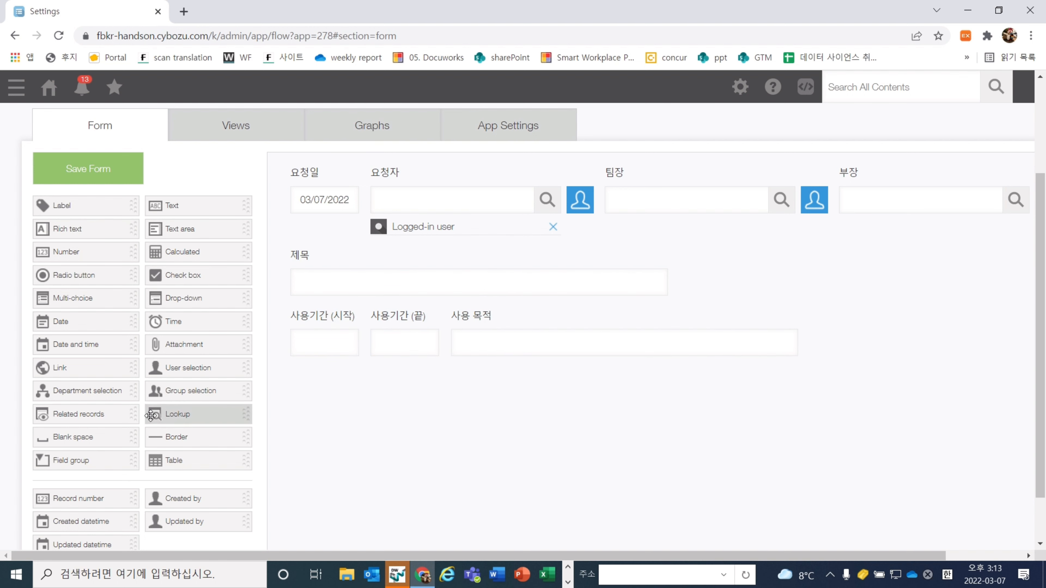
{"action": "left_click_drag", "start_coordinate": [86, 249], "coordinate": [865, 330]}
Name the Number field 예상 금액 and show thousands separators
{"action": "mouse_move", "coordinate": [923, 316]}
{"action": "left_click", "coordinate": [902, 340]}
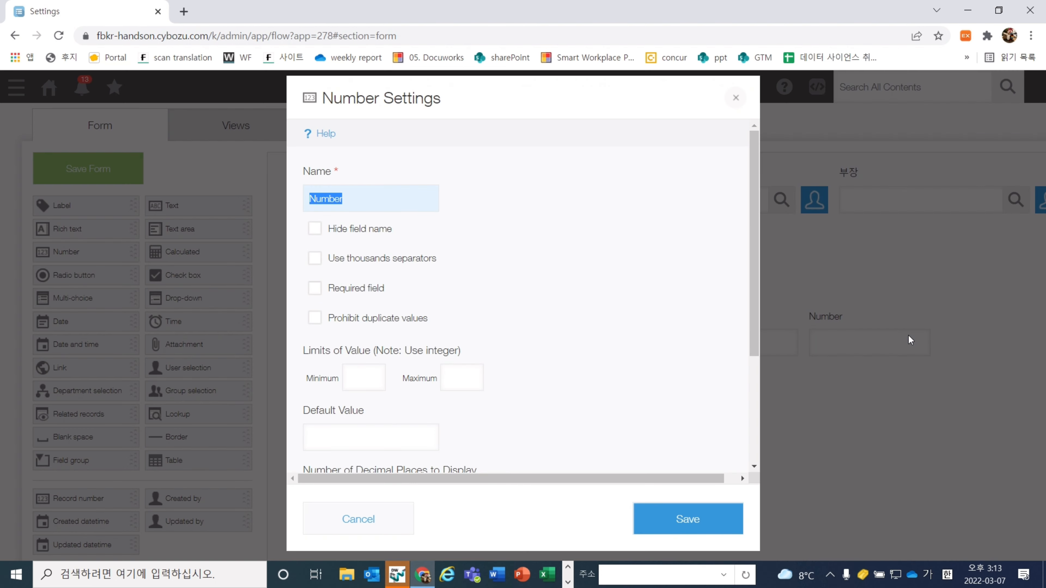
{"action": "type", "text": "예상 금액"}
{"action": "left_click", "coordinate": [641, 295]}
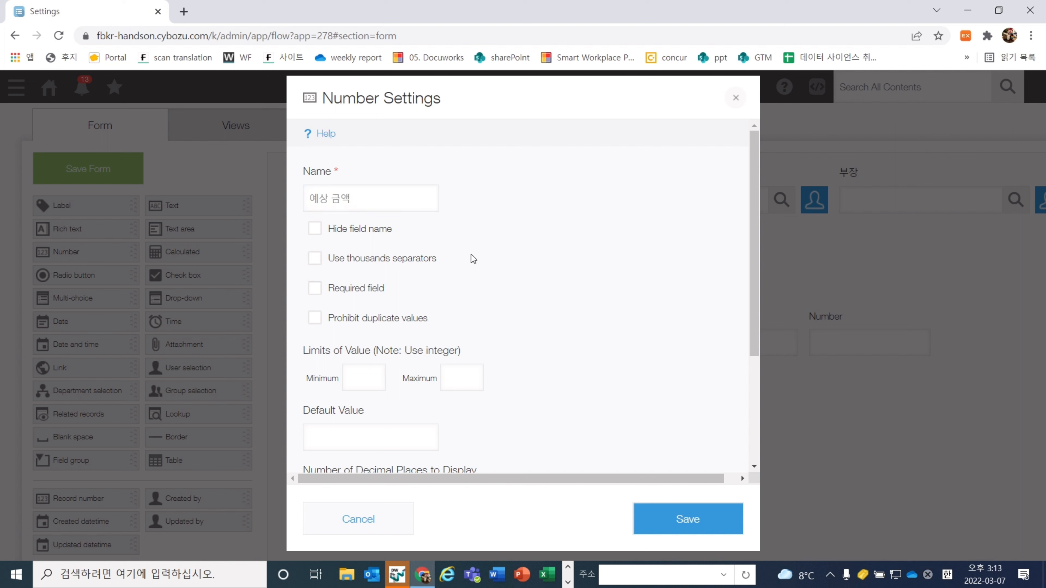
{"action": "left_click_drag", "start_coordinate": [437, 260], "coordinate": [318, 254]}
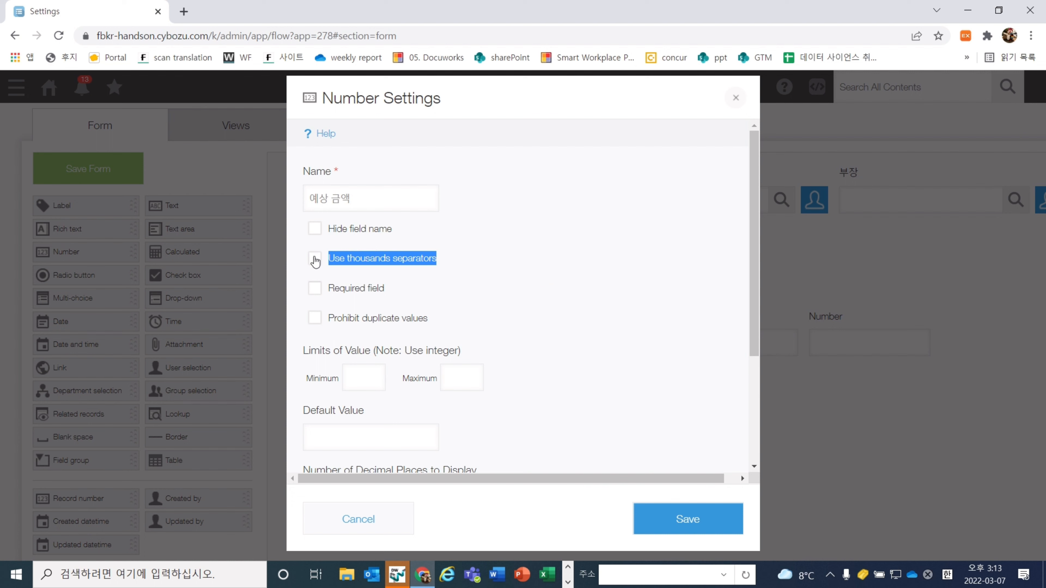
{"action": "left_click", "coordinate": [315, 259]}
Set its unit of measure to KRW shown as a suffix, and save
{"action": "scroll", "coordinate": [539, 338], "scroll_direction": "down", "scroll_amount": 1}
{"action": "scroll", "coordinate": [539, 338], "scroll_direction": "down", "scroll_amount": 3}
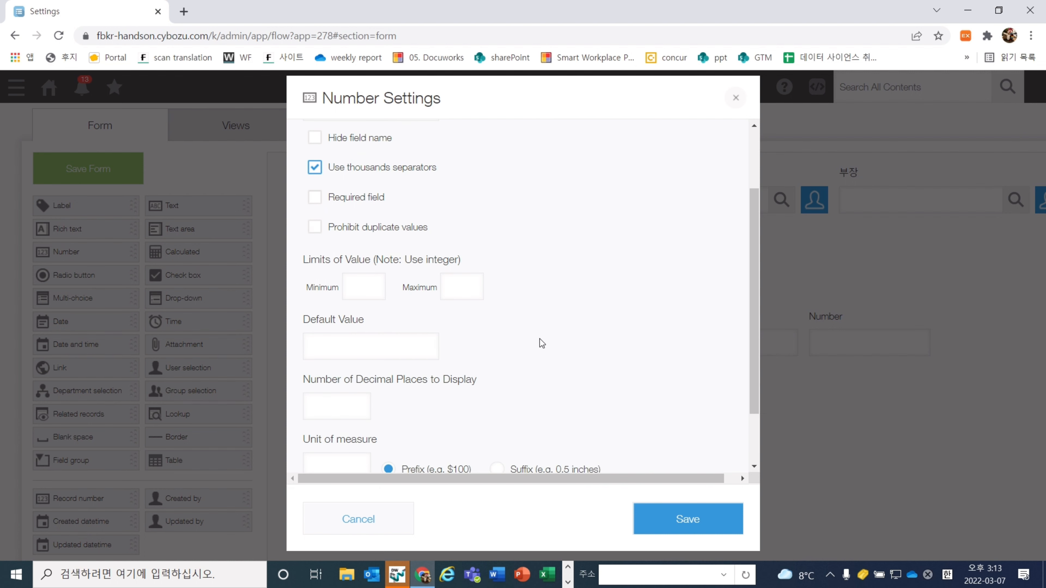
{"action": "left_click_drag", "start_coordinate": [407, 370], "coordinate": [290, 366]}
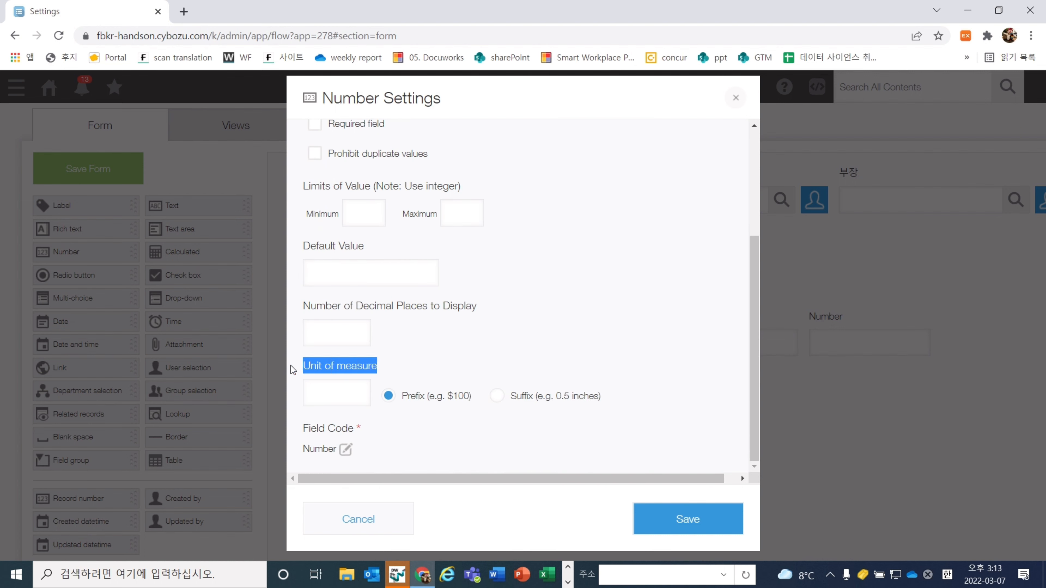
{"action": "left_click", "coordinate": [531, 406]}
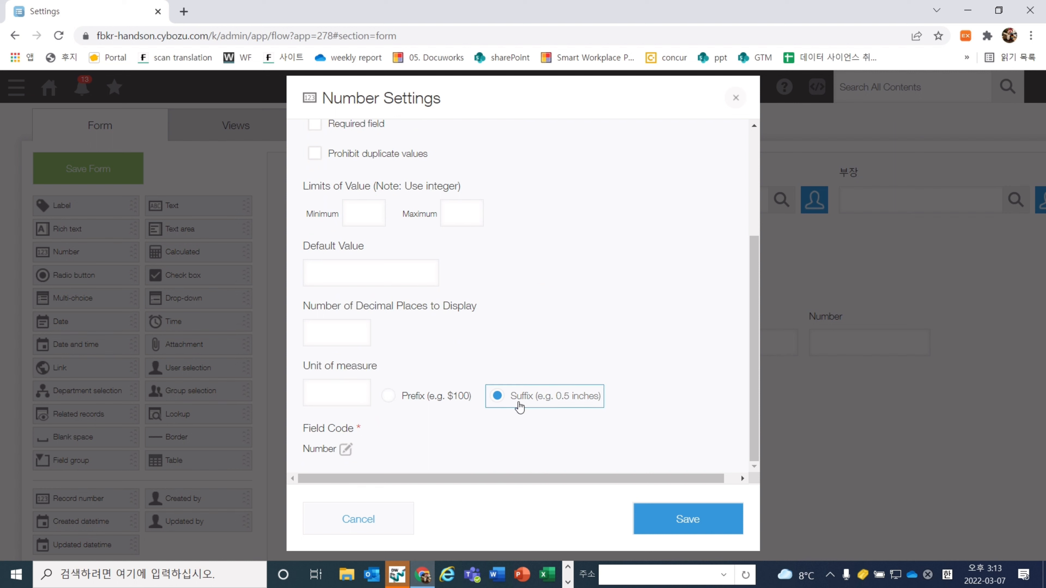
{"action": "left_click", "coordinate": [334, 398]}
{"action": "type", "text": "ㄱ"}
{"action": "key", "text": "BackSpace"}
{"action": "key", "text": "Hangul"}
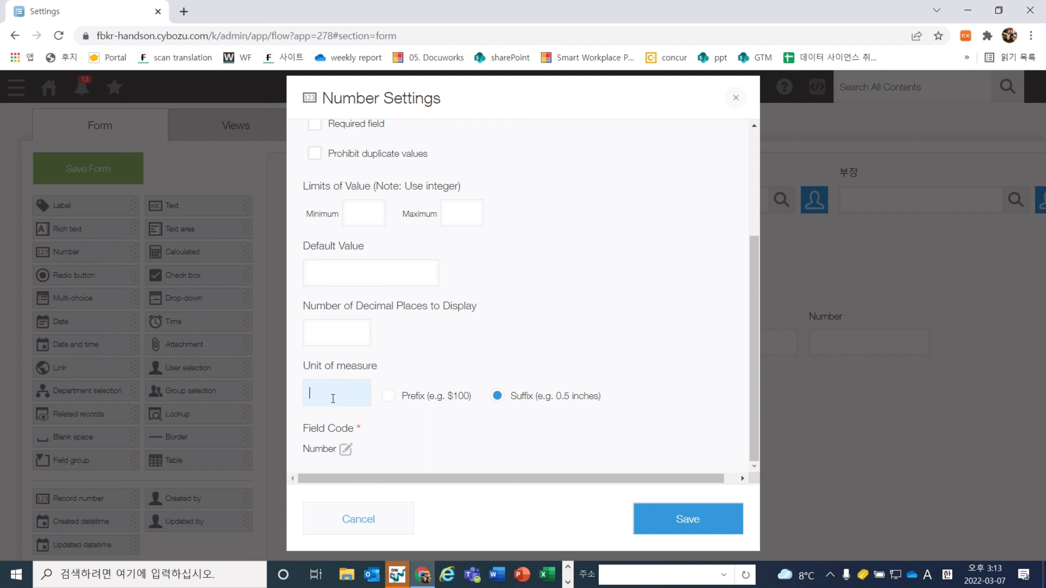
{"action": "type", "text": "KRW"}
{"action": "left_click", "coordinate": [726, 519]}
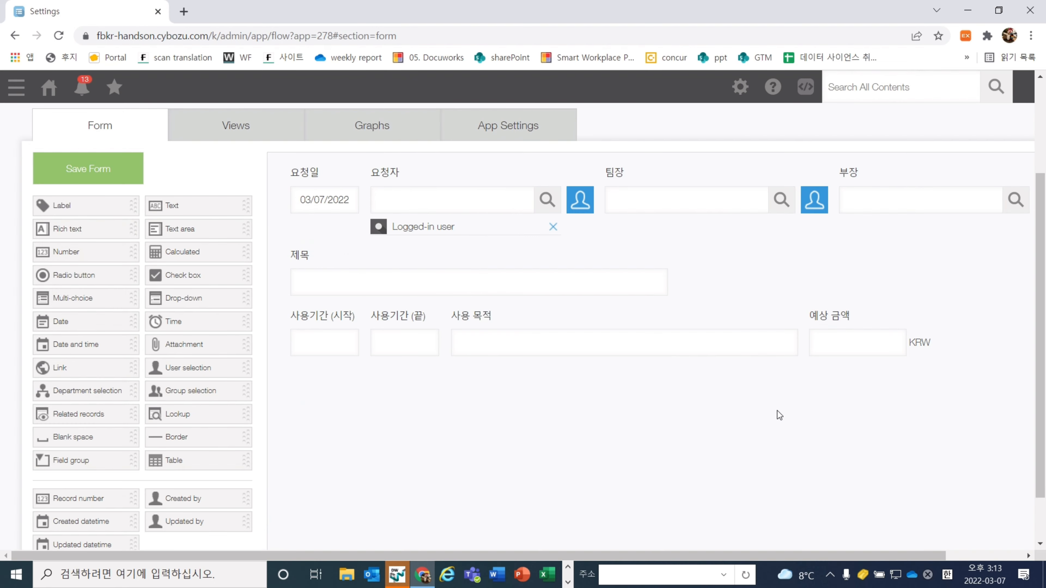
{"action": "scroll", "coordinate": [752, 436], "scroll_direction": "up", "scroll_amount": 3}
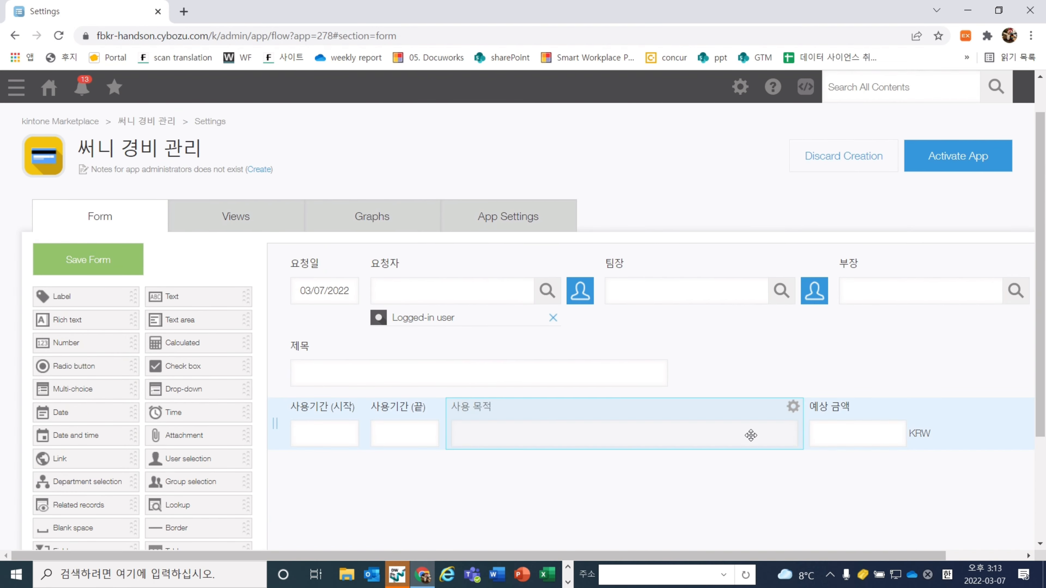
Narrow 사용 목적, widen 제목, save the form, and choose Activate App
{"action": "key", "text": "ctrl+minus"}
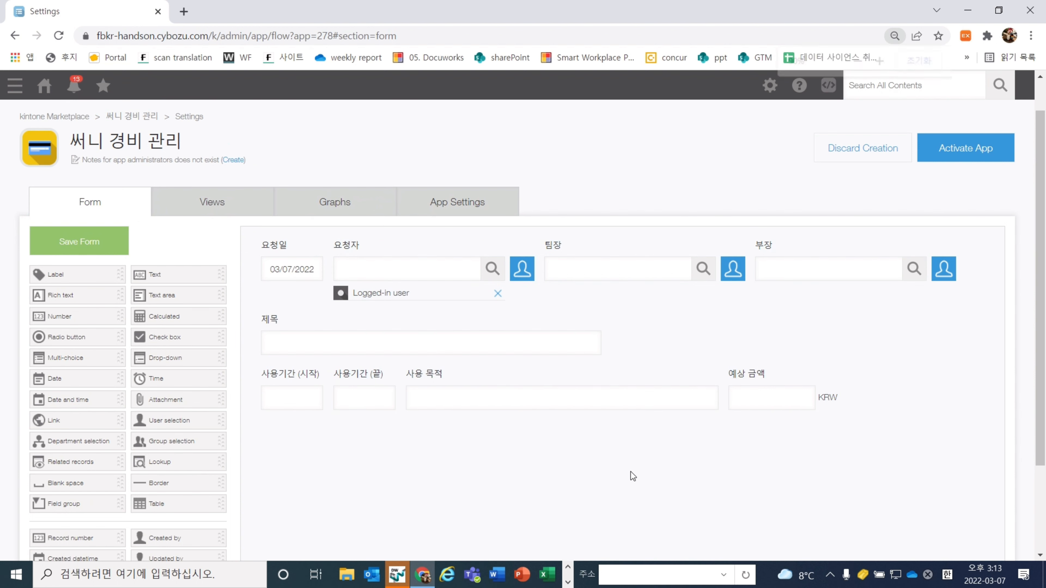
{"action": "left_click_drag", "start_coordinate": [727, 397], "coordinate": [656, 397]}
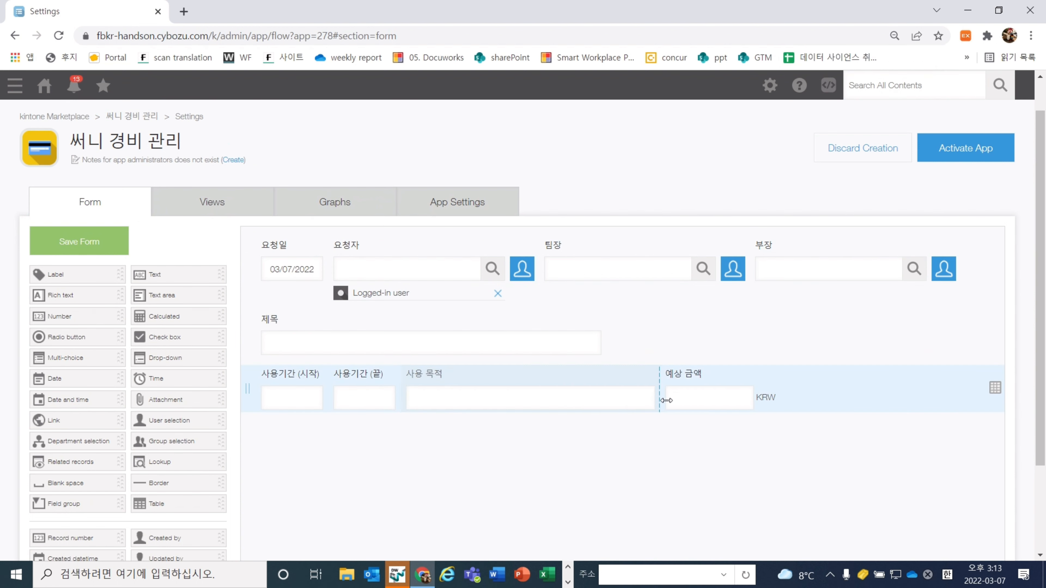
{"action": "left_click_drag", "start_coordinate": [611, 346], "coordinate": [753, 347]}
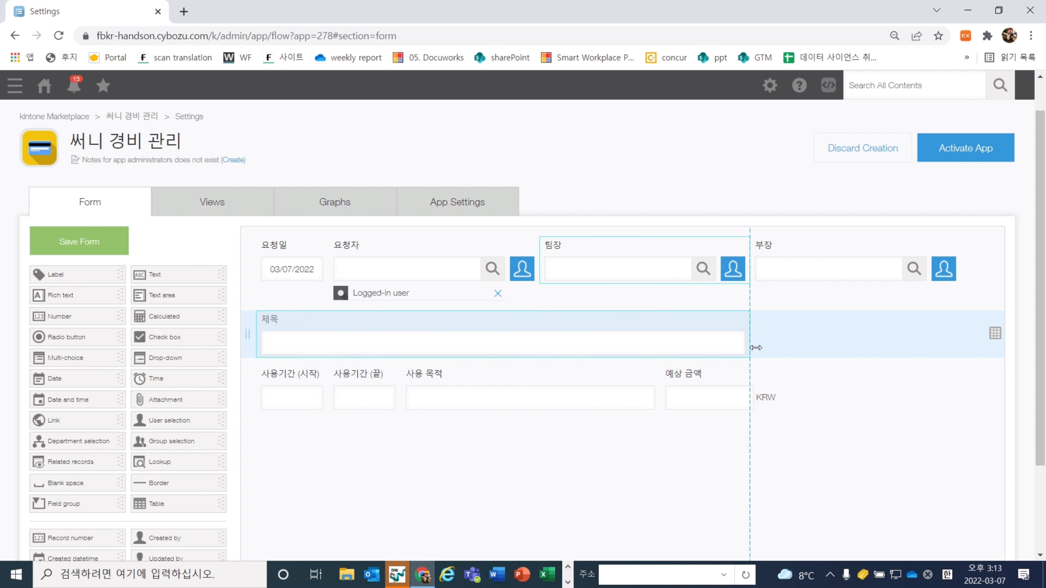
{"action": "left_click_drag", "start_coordinate": [660, 390], "coordinate": [652, 396]}
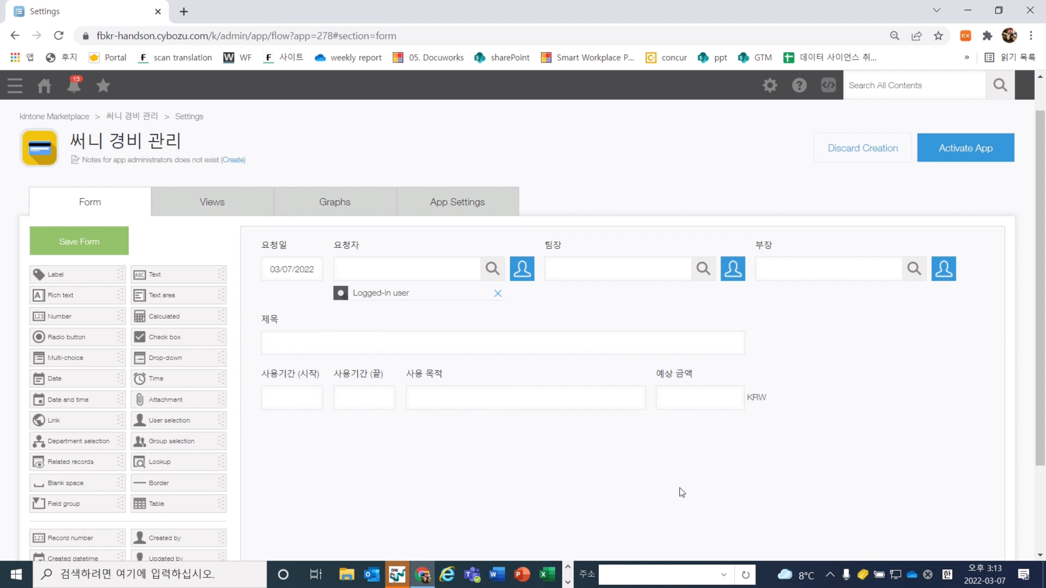
{"action": "left_click", "coordinate": [108, 247]}
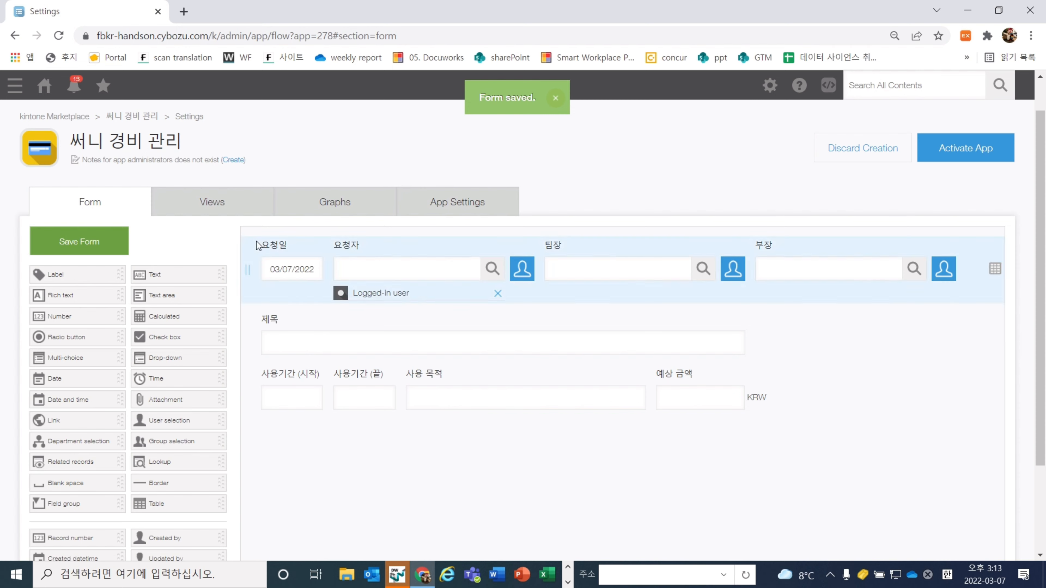
{"action": "left_click", "coordinate": [991, 160]}
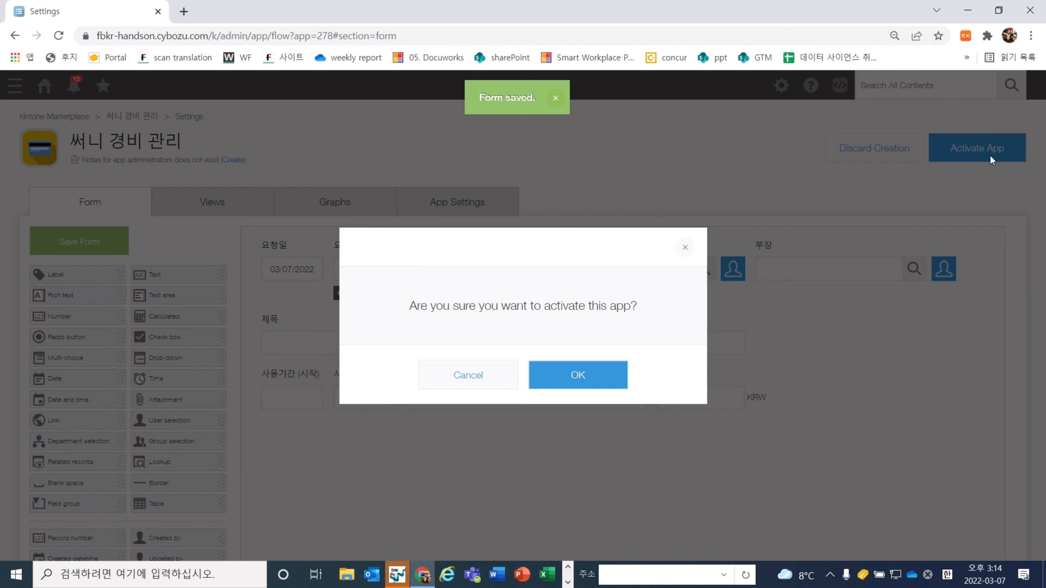
Confirm app activation, start a new expense record, and open the 팀장 user picker
{"action": "left_click", "coordinate": [568, 384]}
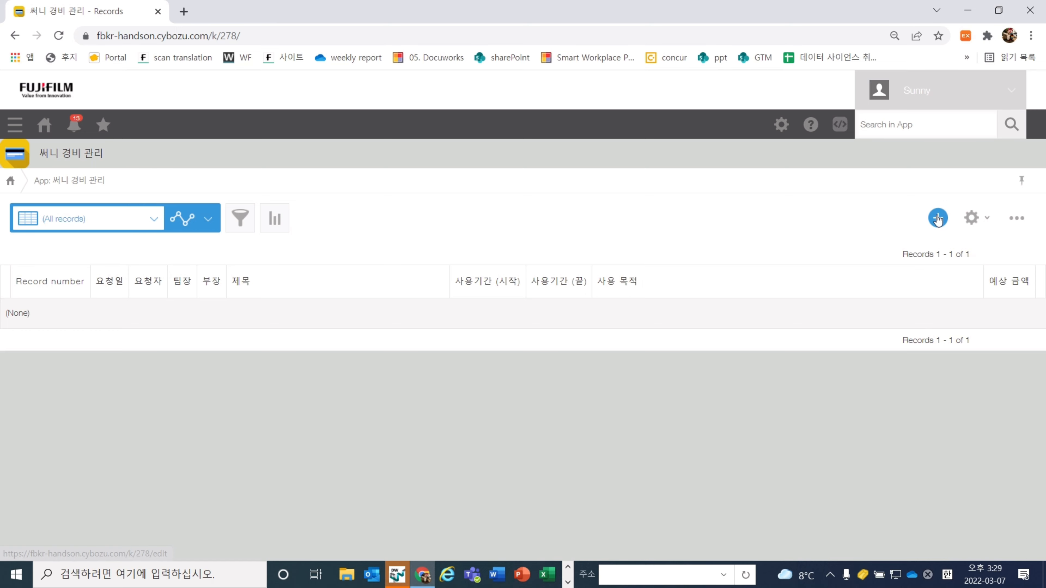
{"action": "left_click", "coordinate": [937, 220]}
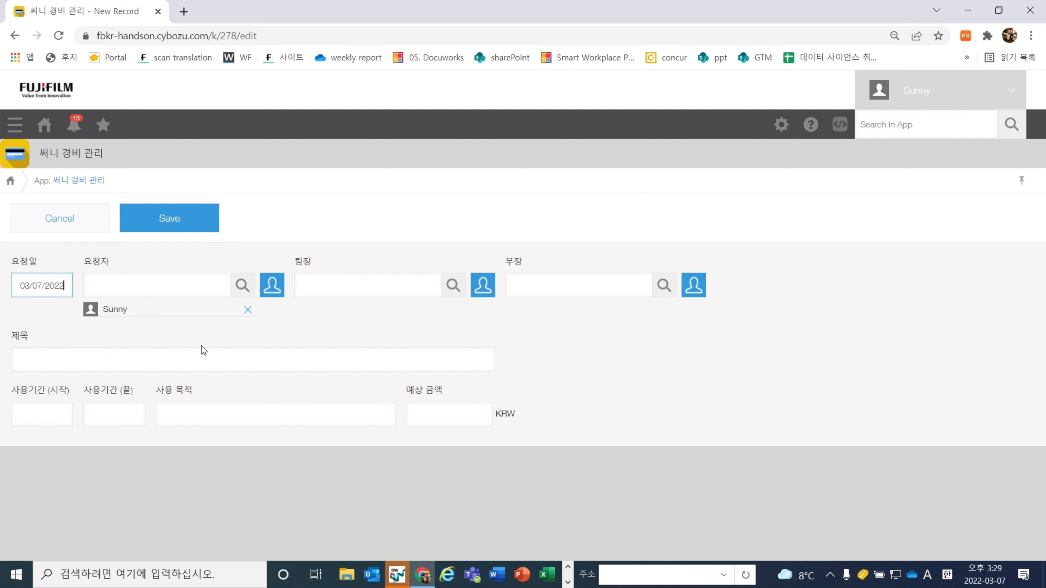
{"action": "left_click", "coordinate": [453, 289]}
Browse departments and groups in the user picker, then close it without choosing anyone
{"action": "left_click", "coordinate": [484, 286]}
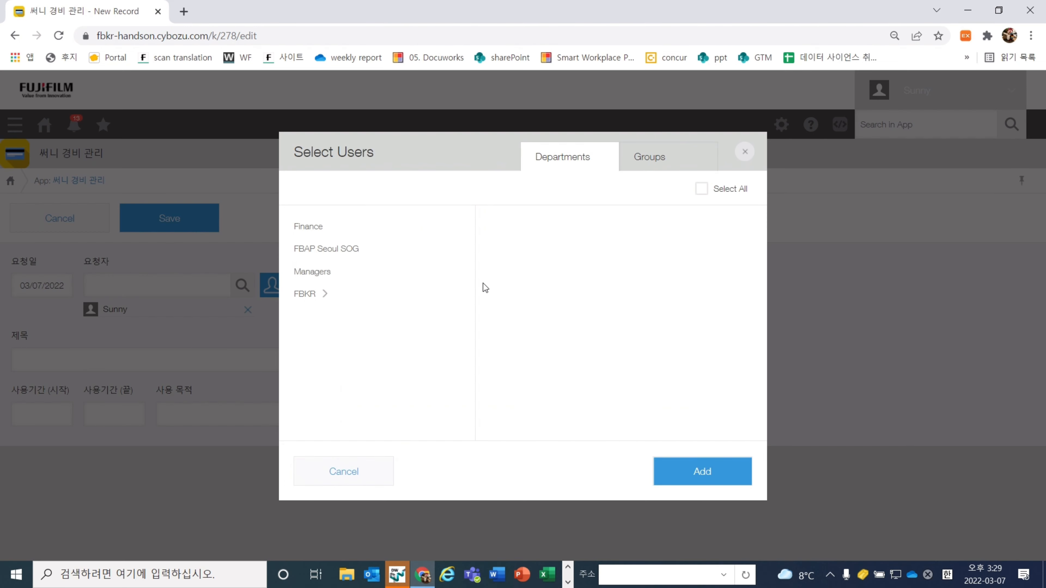
{"action": "left_click", "coordinate": [306, 226]}
{"action": "left_click", "coordinate": [322, 249]}
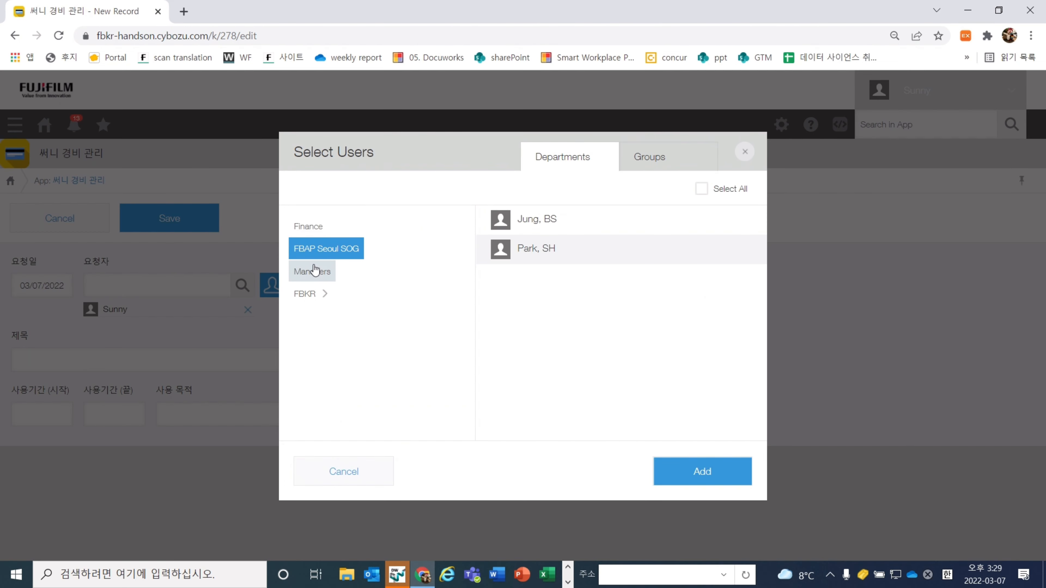
{"action": "left_click", "coordinate": [311, 272]}
{"action": "left_click", "coordinate": [301, 305]}
{"action": "left_click", "coordinate": [658, 170]}
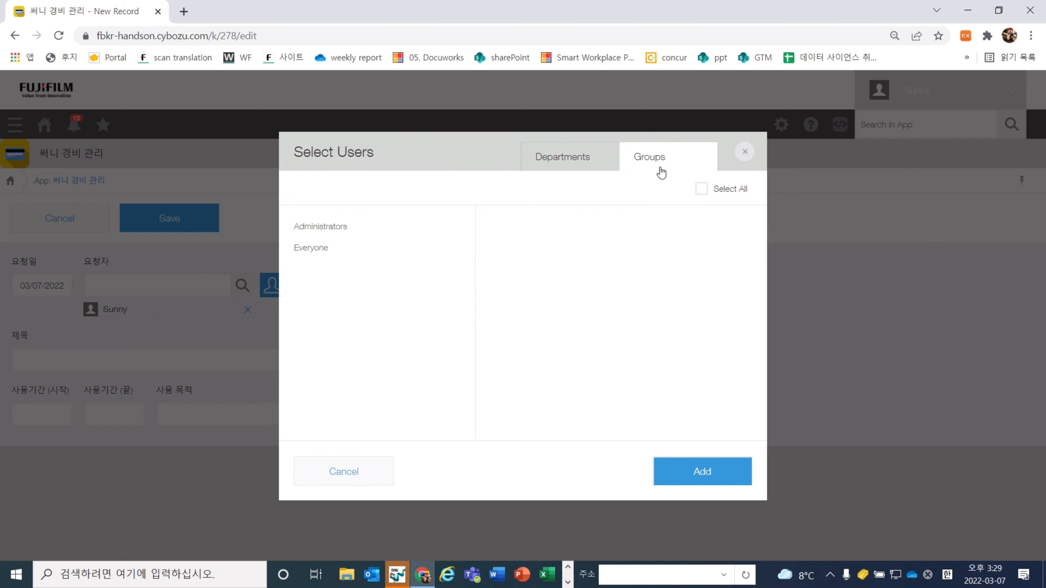
{"action": "left_click", "coordinate": [305, 234]}
{"action": "left_click", "coordinate": [311, 249]}
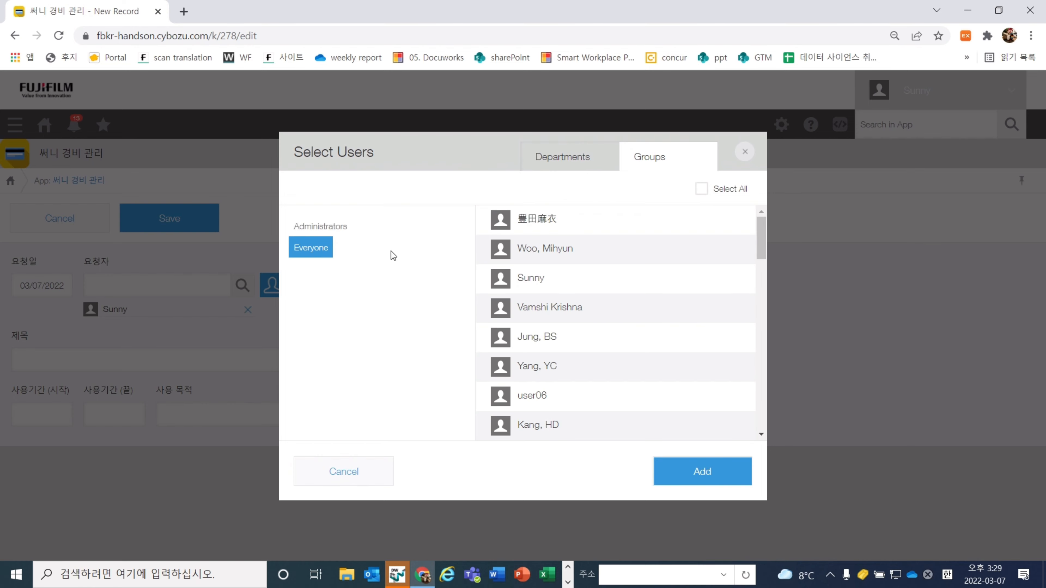
{"action": "left_click", "coordinate": [383, 474]}
Fill 팀장 and 부장 from name-search suggestions and title the record '경비 요청'
{"action": "left_click", "coordinate": [337, 286]}
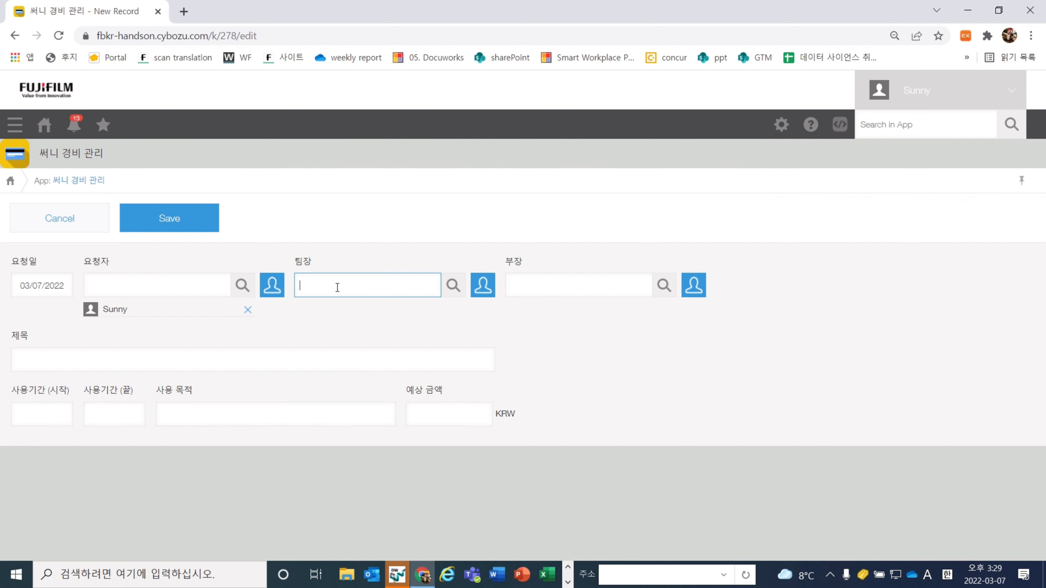
{"action": "type", "text": "ㅅ"}
{"action": "key", "text": "BackSpace"}
{"action": "type", "text": "팀"}
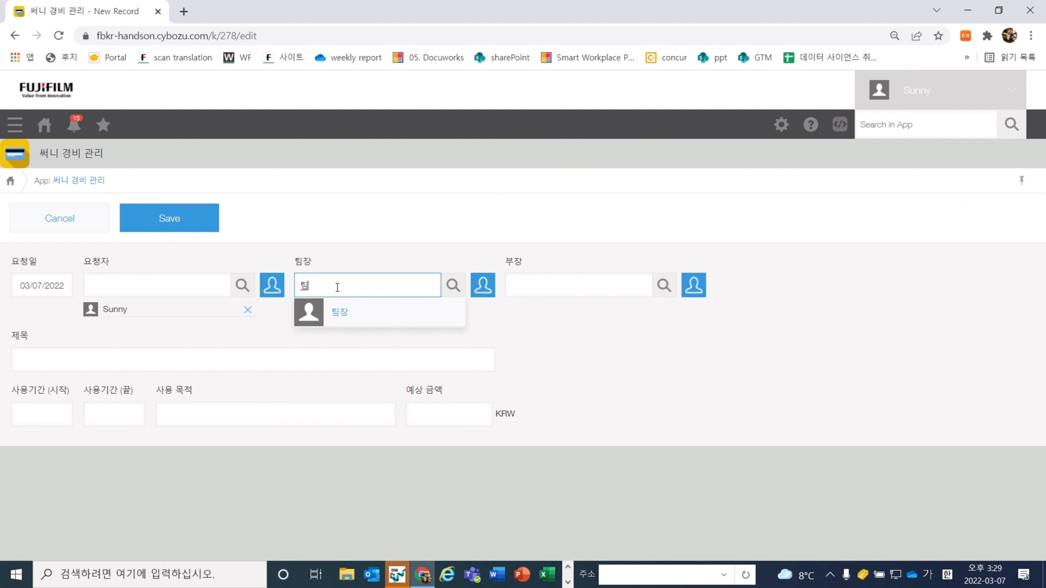
{"action": "left_click", "coordinate": [361, 315]}
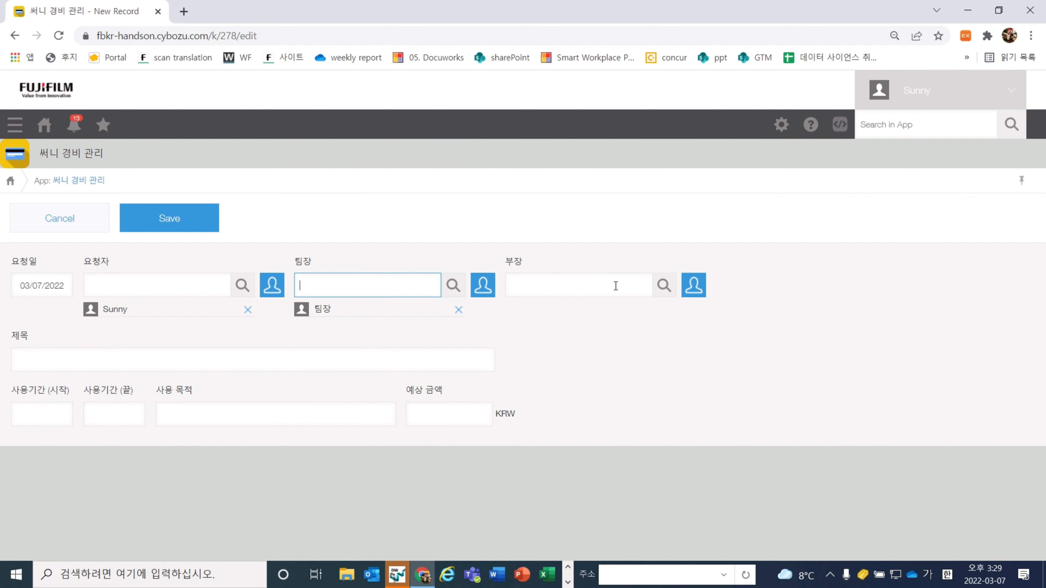
{"action": "left_click", "coordinate": [541, 282]}
{"action": "type", "text": "부장"}
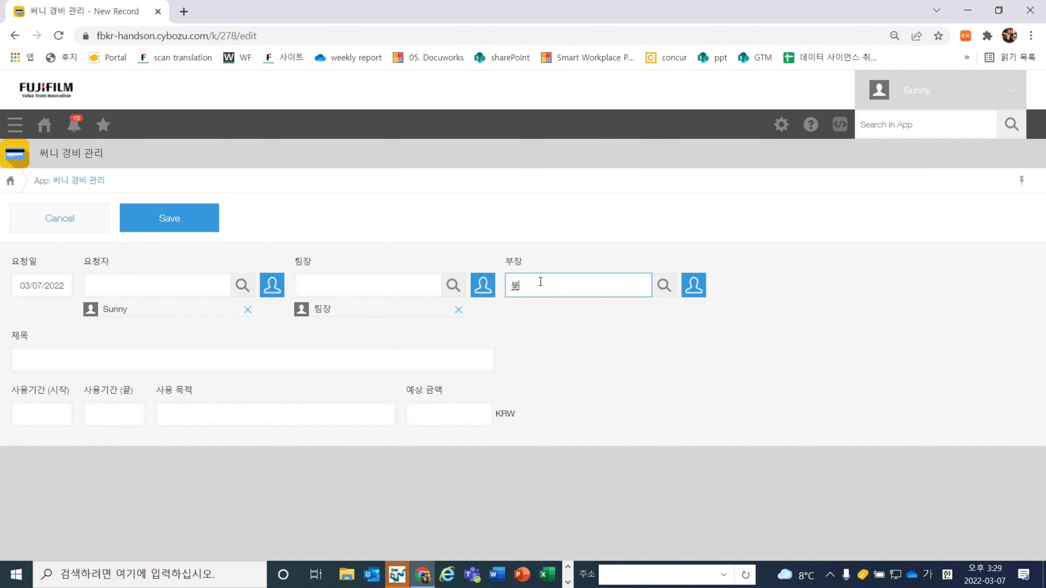
{"action": "left_click", "coordinate": [551, 308]}
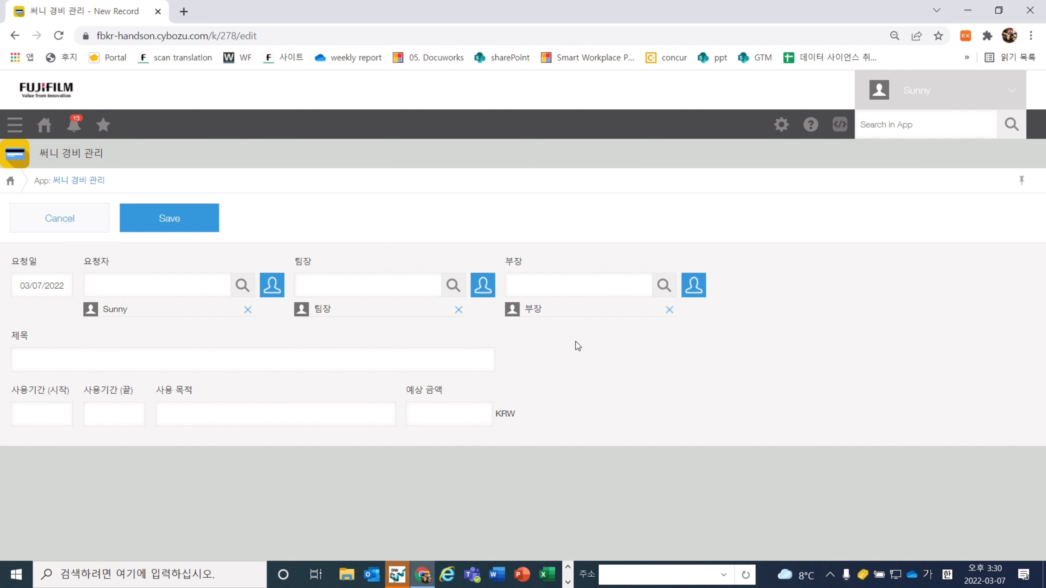
{"action": "left_click", "coordinate": [369, 371]}
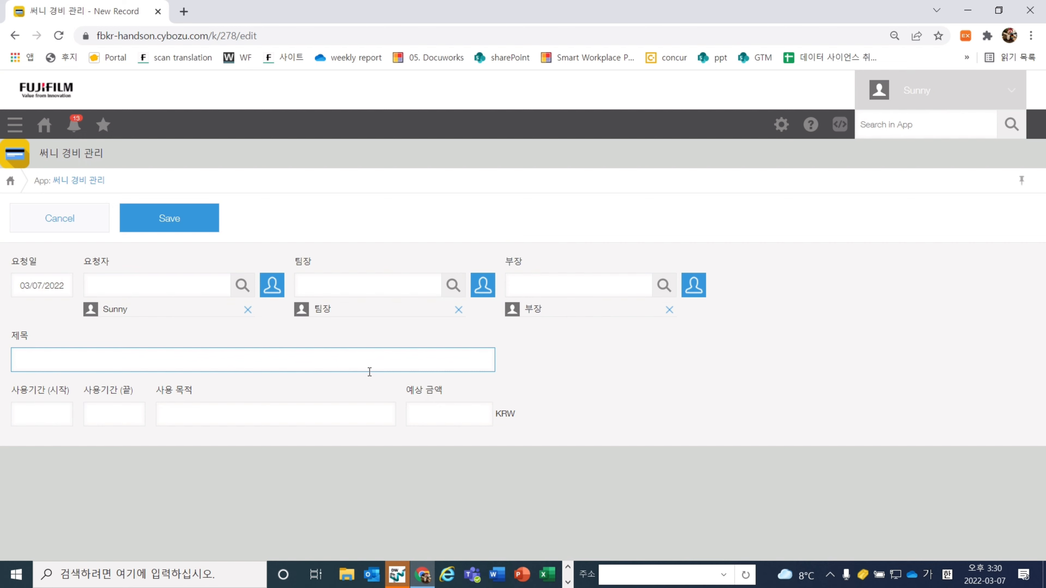
{"action": "type", "text": "경비 요청"}
Set the usage period from March 1 to March 4, 2022 using the calendars
{"action": "left_click", "coordinate": [38, 407]}
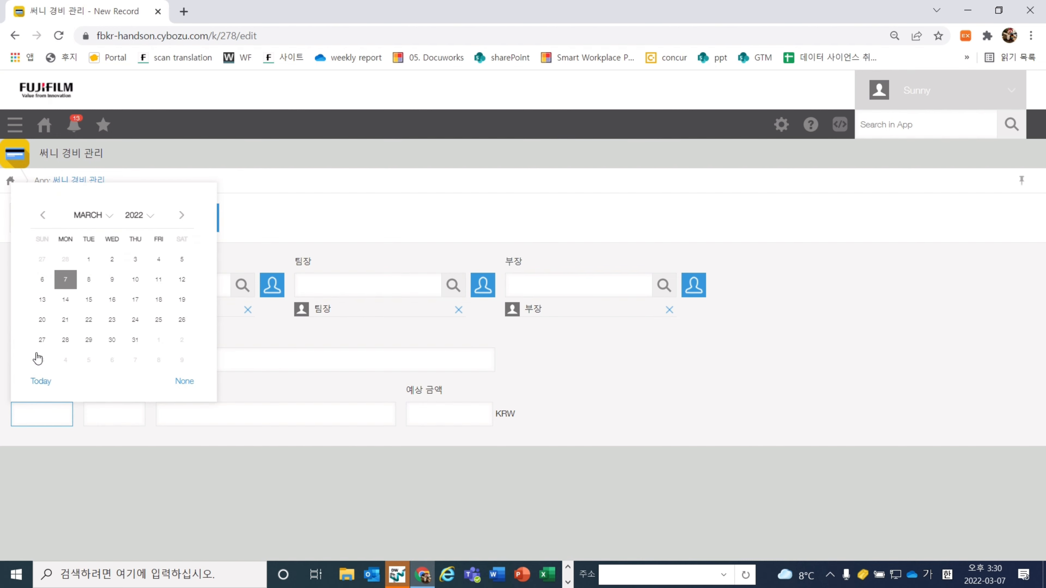
{"action": "left_click", "coordinate": [88, 259]}
{"action": "left_click", "coordinate": [131, 412]}
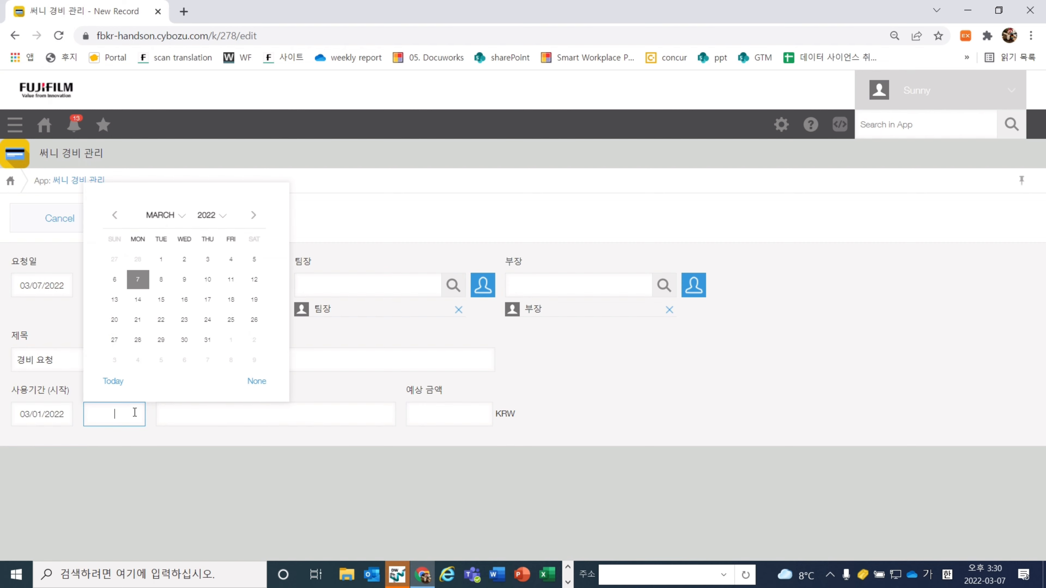
{"action": "left_click", "coordinate": [230, 259]}
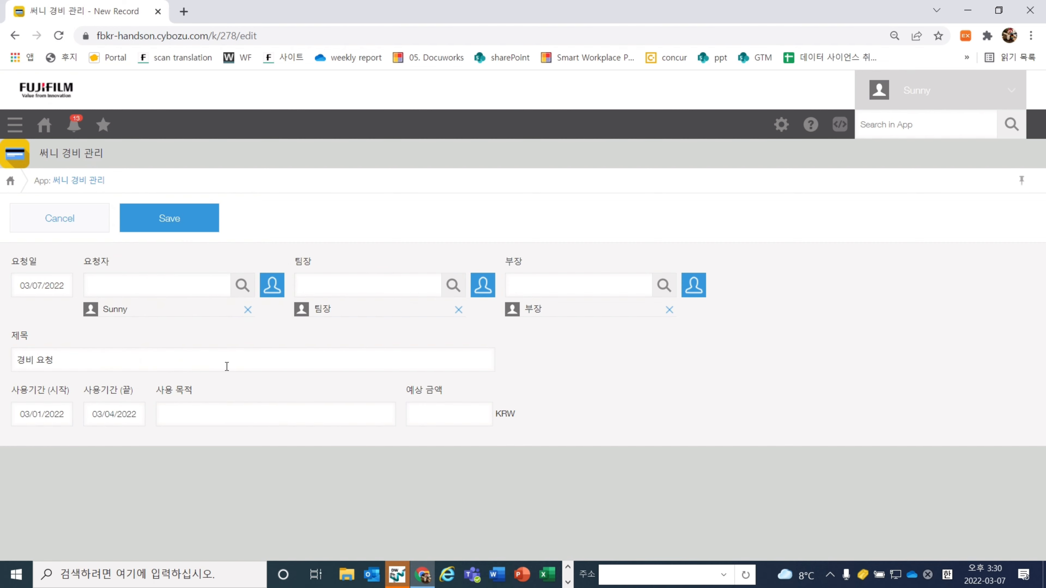
Enter purpose 부산 출장 and estimated amount 300,000 KRW, then save the record
{"action": "left_click", "coordinate": [206, 409]}
{"action": "type", "text": "부시"}
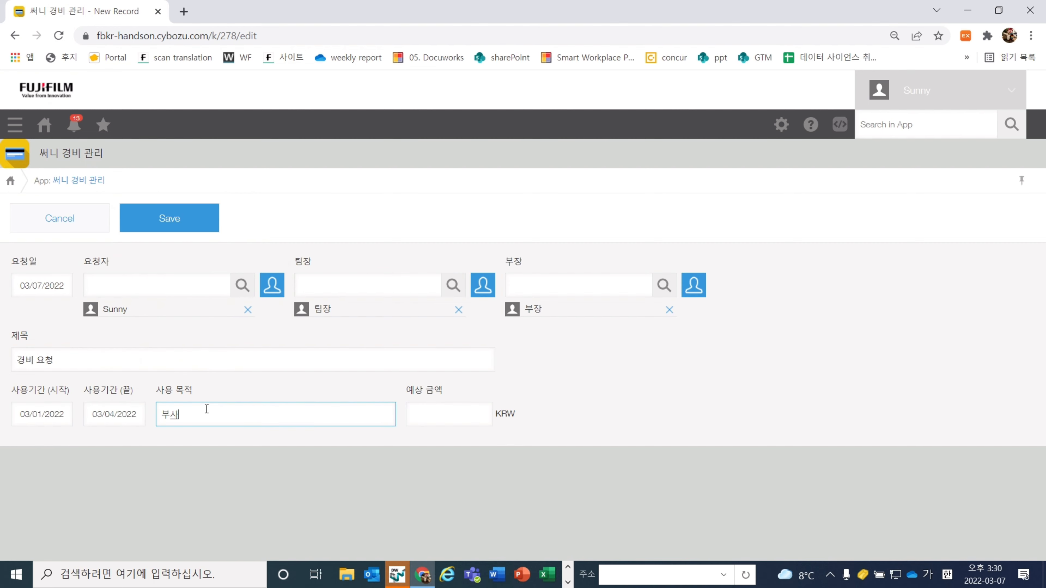
{"action": "type", "text": " 출장"}
{"action": "left_click", "coordinate": [383, 441]}
{"action": "left_click", "coordinate": [474, 424]}
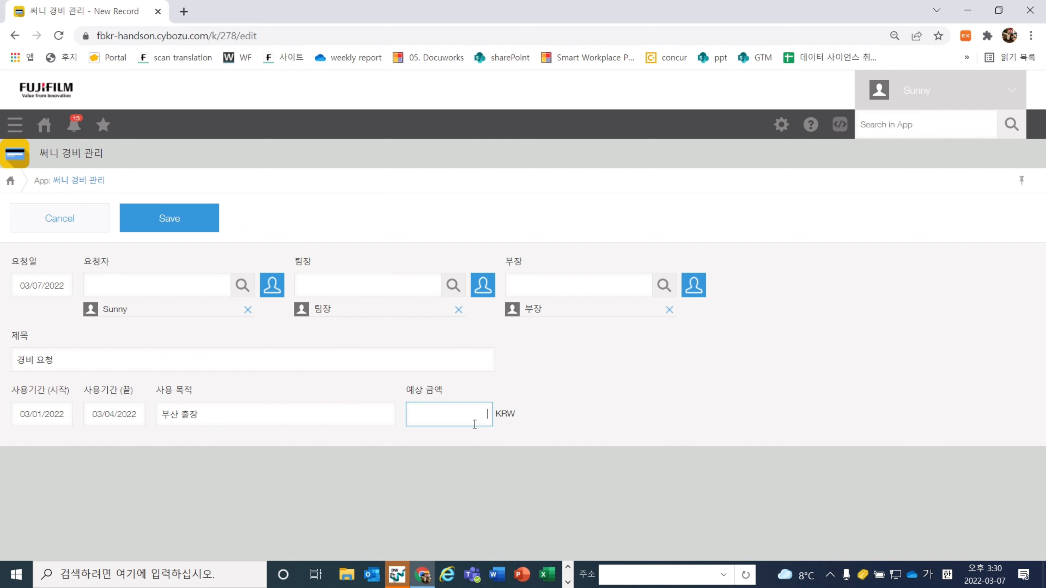
{"action": "type", "text": "300000"}
{"action": "left_click", "coordinate": [490, 447]}
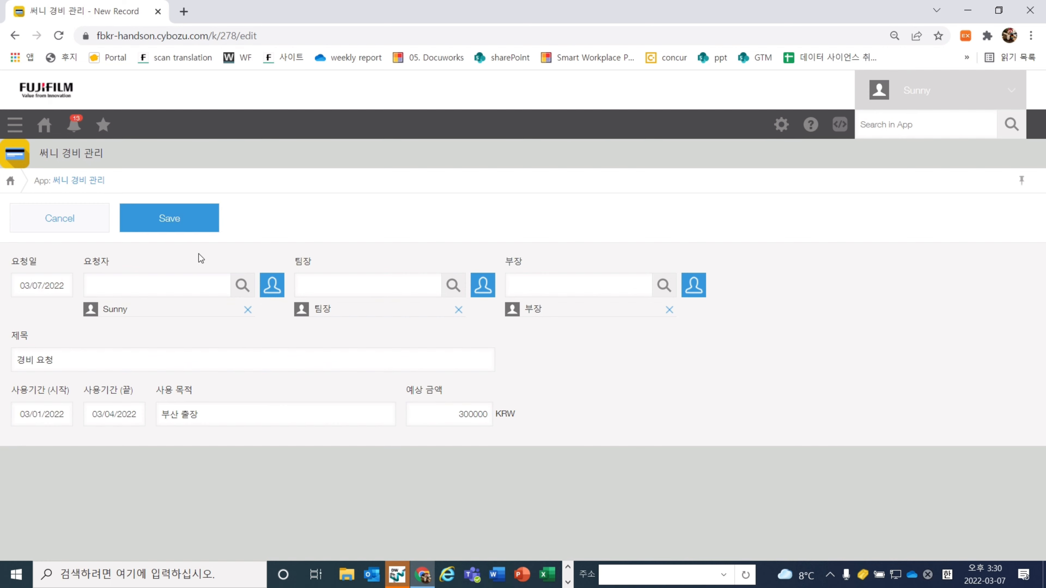
{"action": "left_click", "coordinate": [155, 218]}
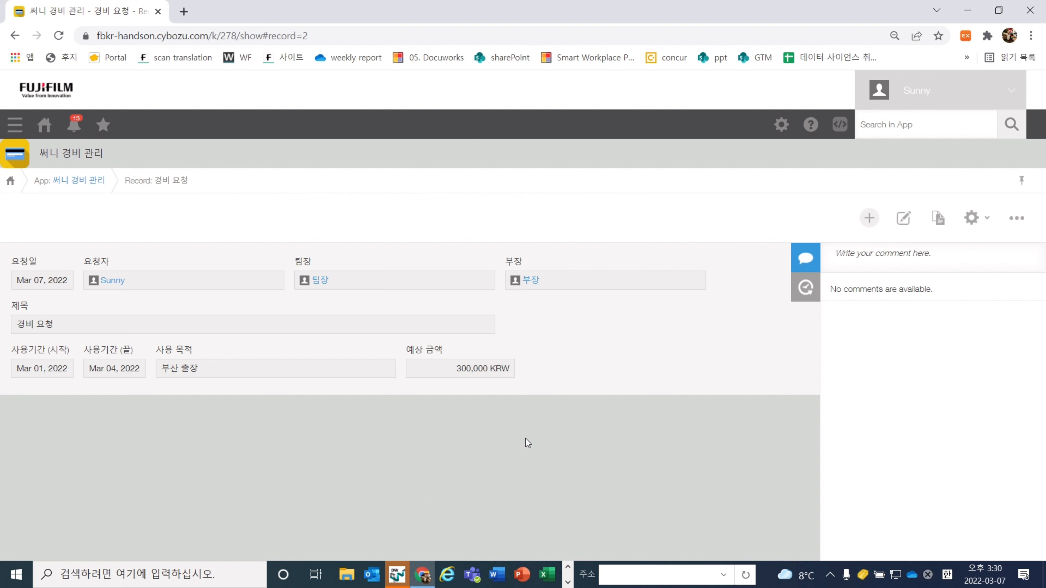
{"action": "left_click", "coordinate": [864, 259]}
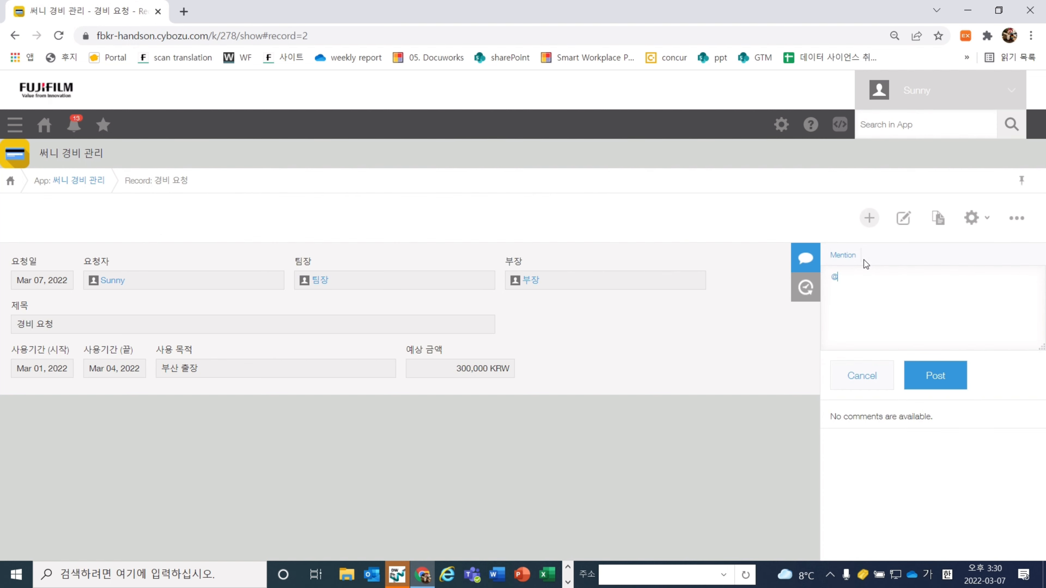
{"action": "type", "text": "@티"}
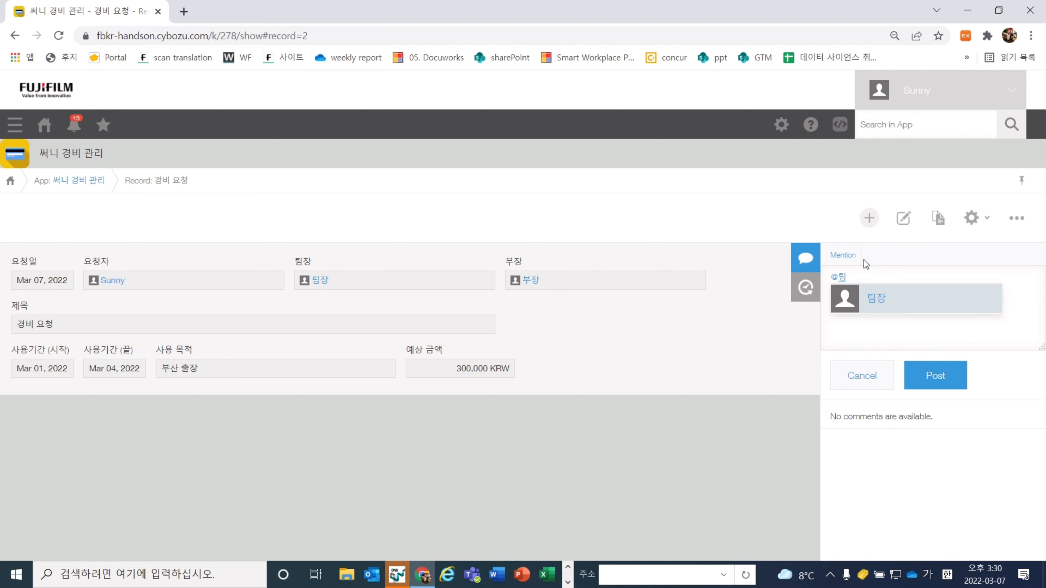
{"action": "left_click", "coordinate": [901, 308]}
{"action": "type", "text": "팀장님"}
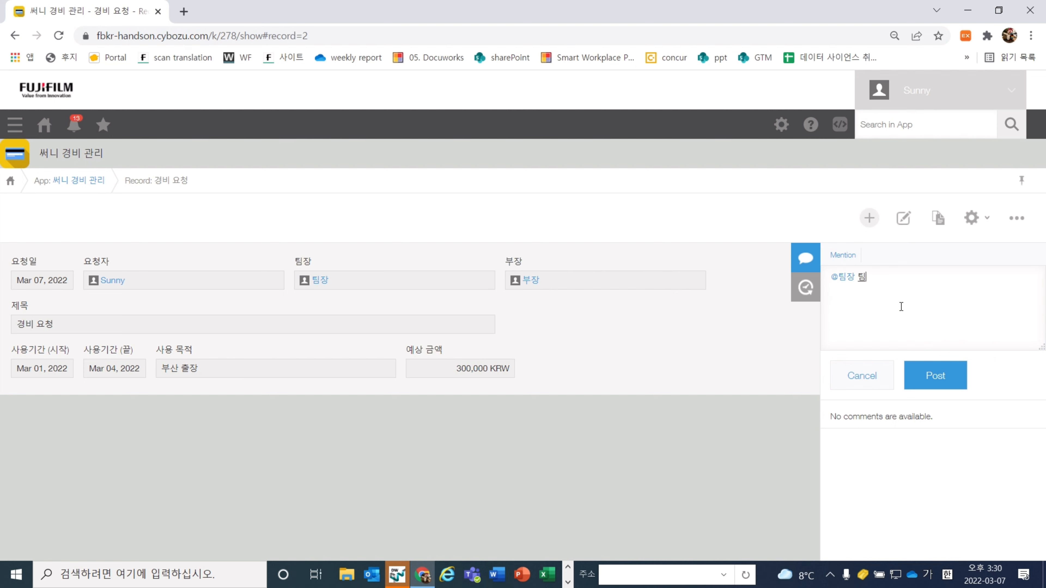
{"action": "type", "text": ", 예상 금애액이 변경되에"}
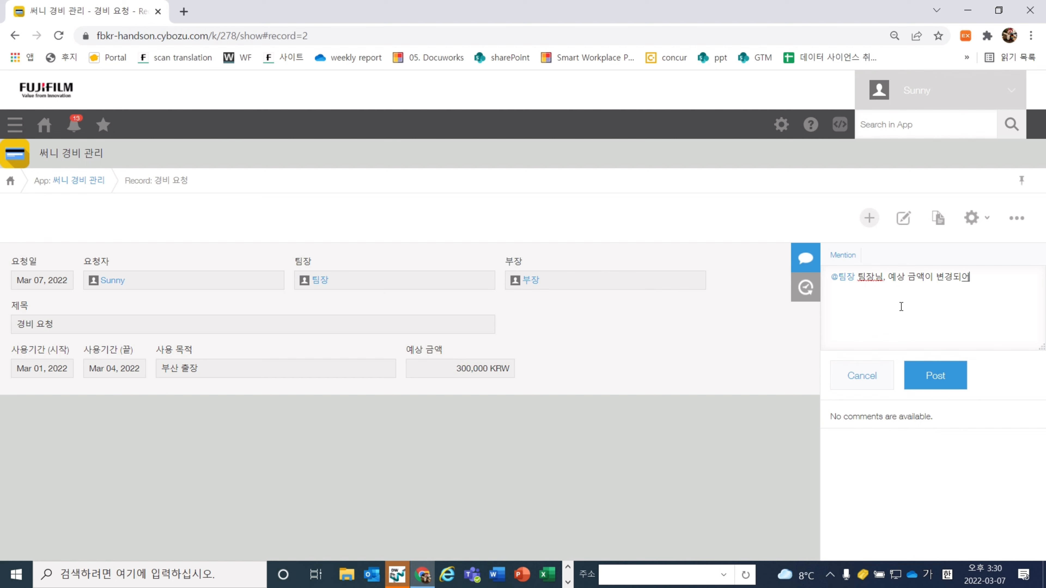
{"action": "type", "text": "었습니다. 확인해주세요. :)"}
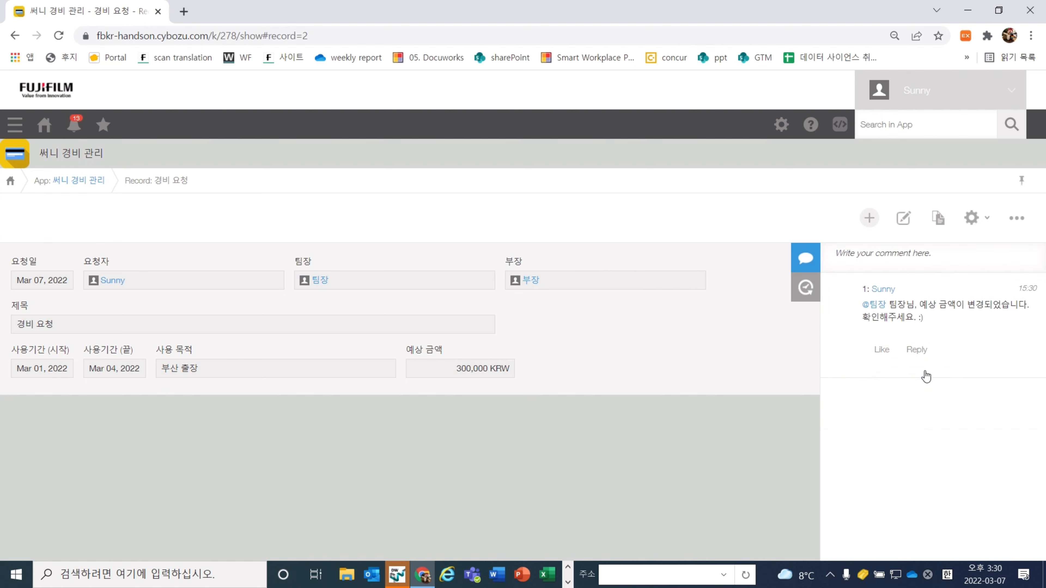
{"action": "left_click", "coordinate": [926, 377]}
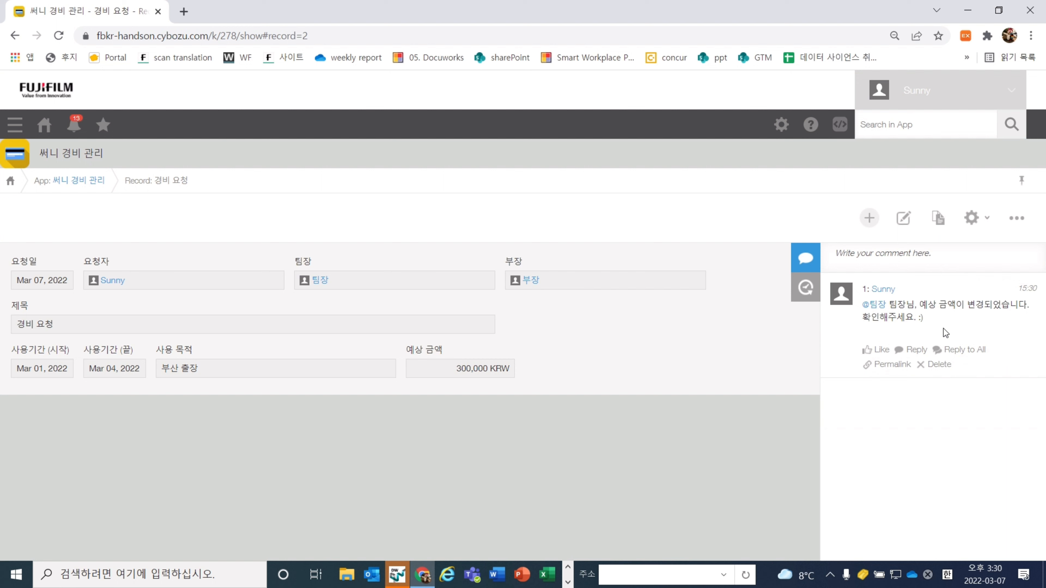
{"action": "left_click", "coordinate": [922, 354]}
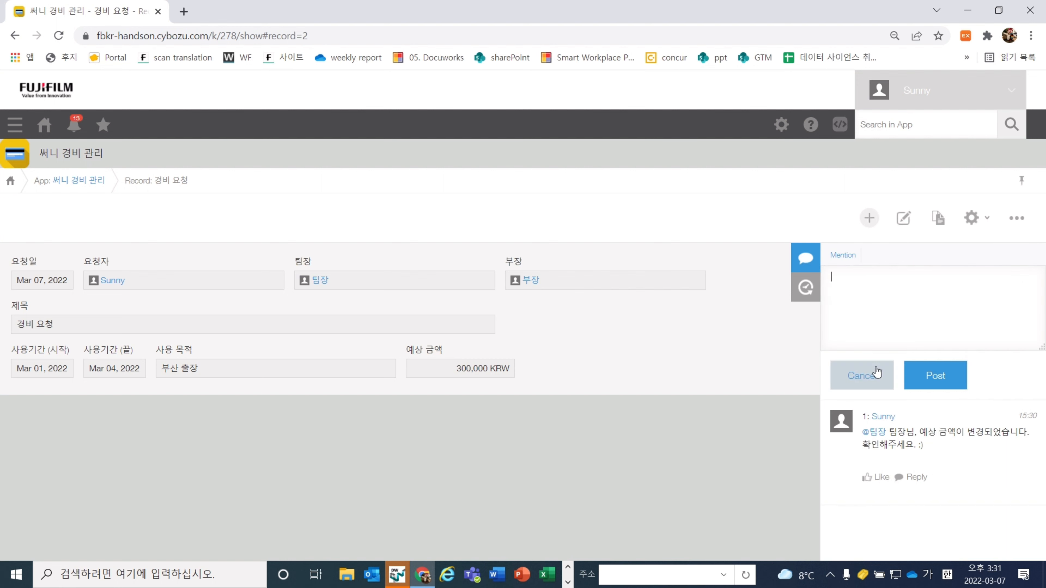
{"action": "left_click", "coordinate": [862, 373]}
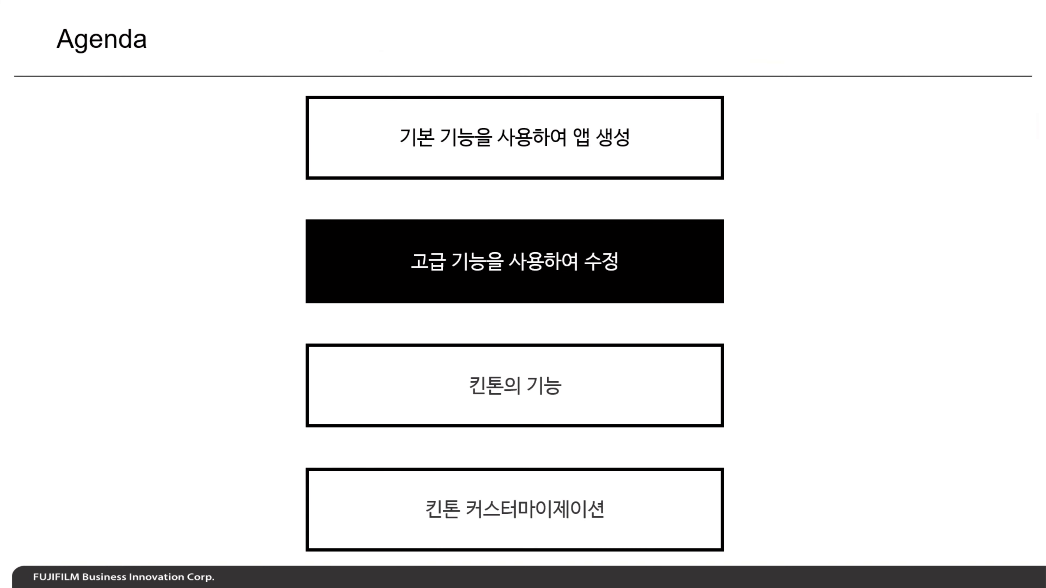
Advance the slideshow to the 파트 2 field-setup table, then to the following slide
{"action": "key", "text": "Right"}
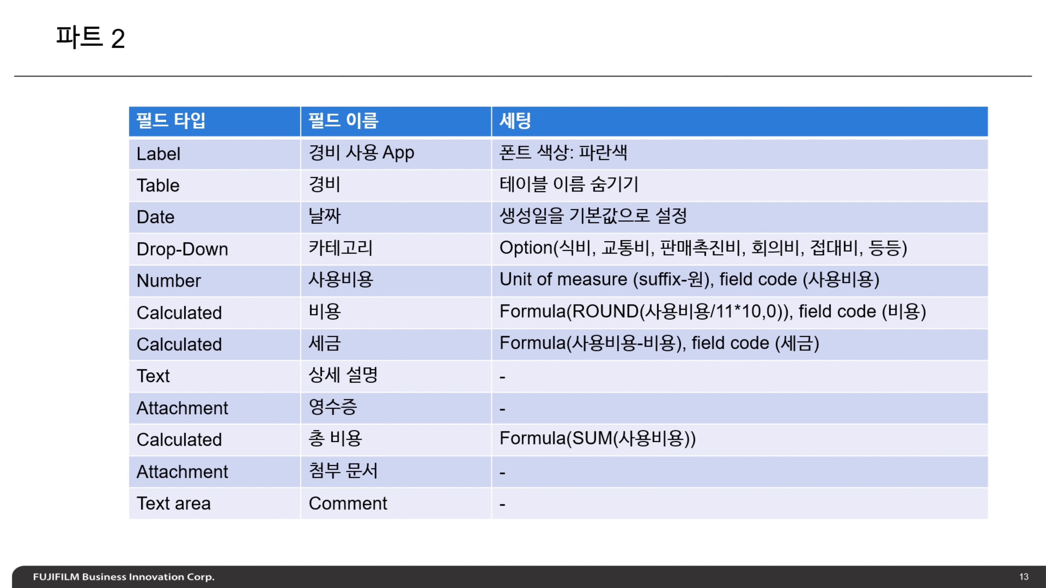
{"action": "key", "text": "Right"}
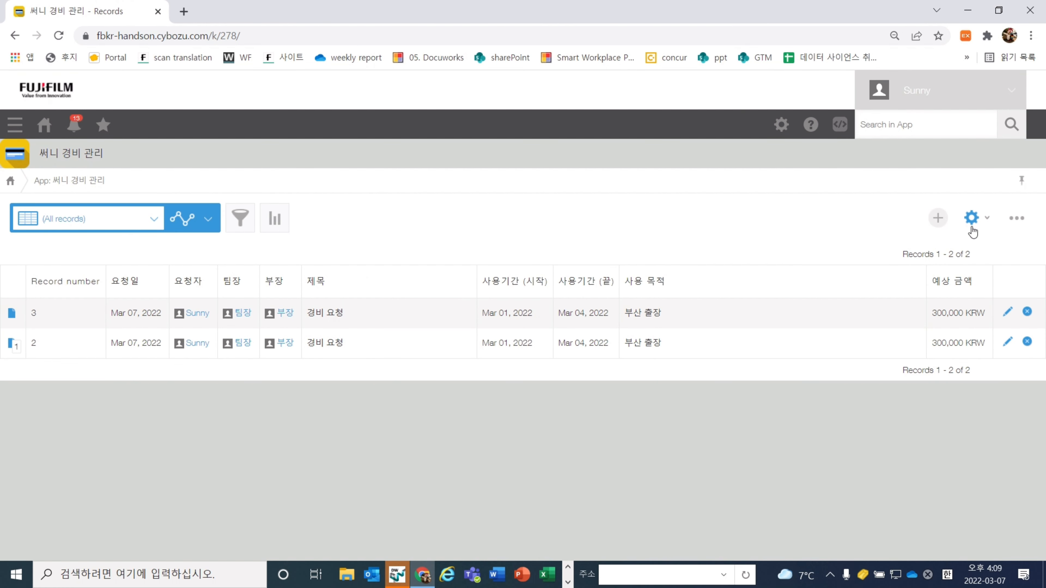
Open the 써니 경비 관리 form settings and place a Label below the 사용기간 fields
{"action": "left_click", "coordinate": [972, 228]}
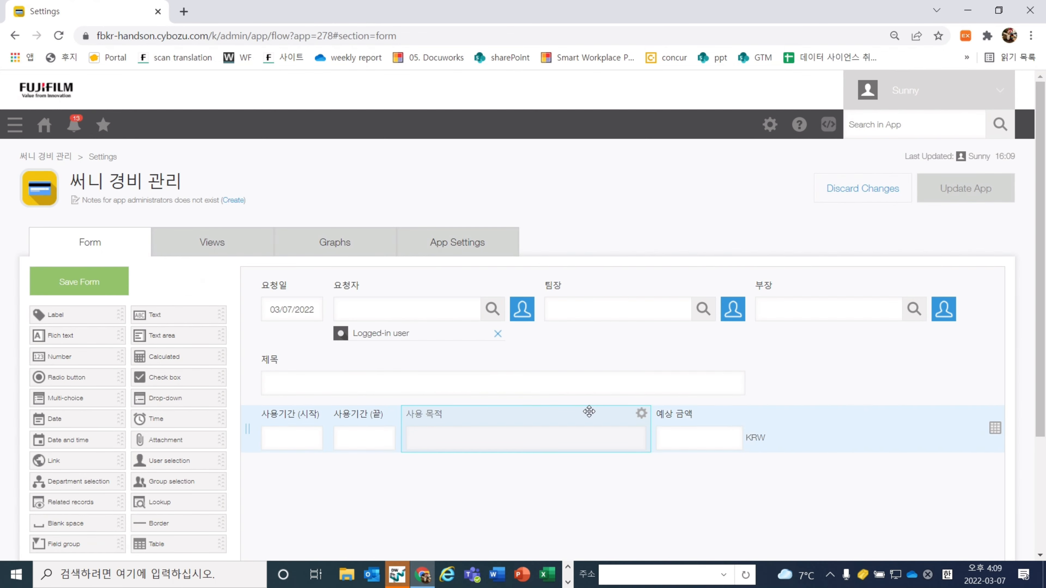
{"action": "scroll", "coordinate": [591, 416], "scroll_direction": "down", "scroll_amount": 1}
{"action": "scroll", "coordinate": [589, 412], "scroll_direction": "down", "scroll_amount": 1}
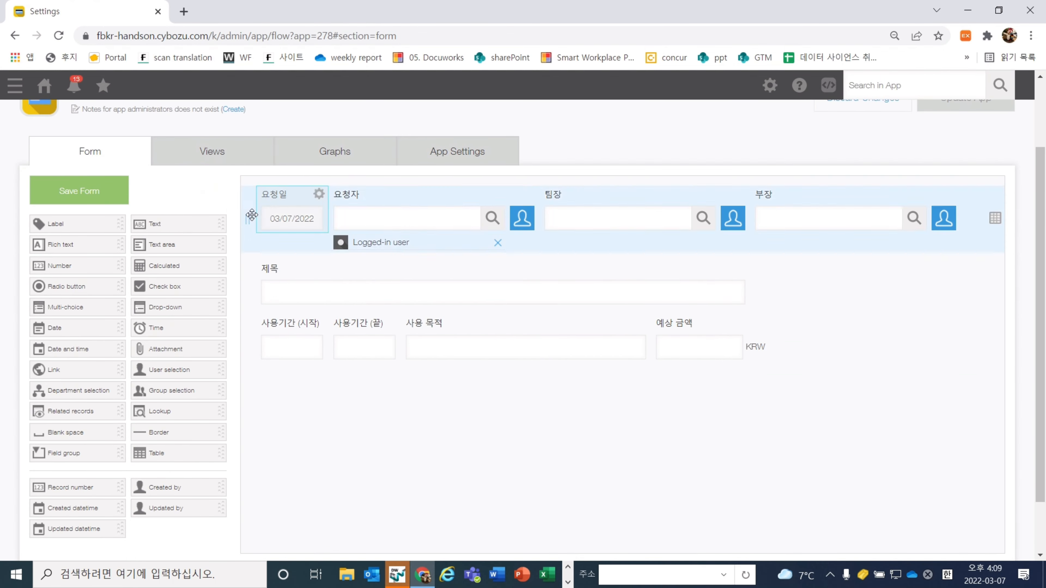
{"action": "left_click_drag", "start_coordinate": [69, 222], "coordinate": [338, 395]}
{"action": "left_click", "coordinate": [246, 375]}
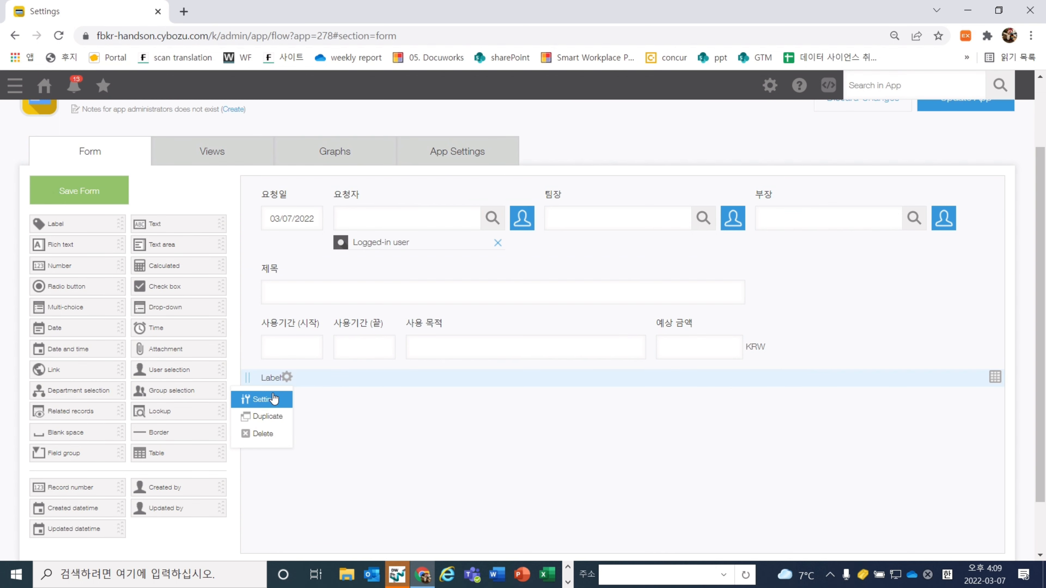
Replace the label's default text with 경비 사용 App
{"action": "left_click", "coordinate": [265, 398]}
{"action": "triple_click", "coordinate": [419, 303]}
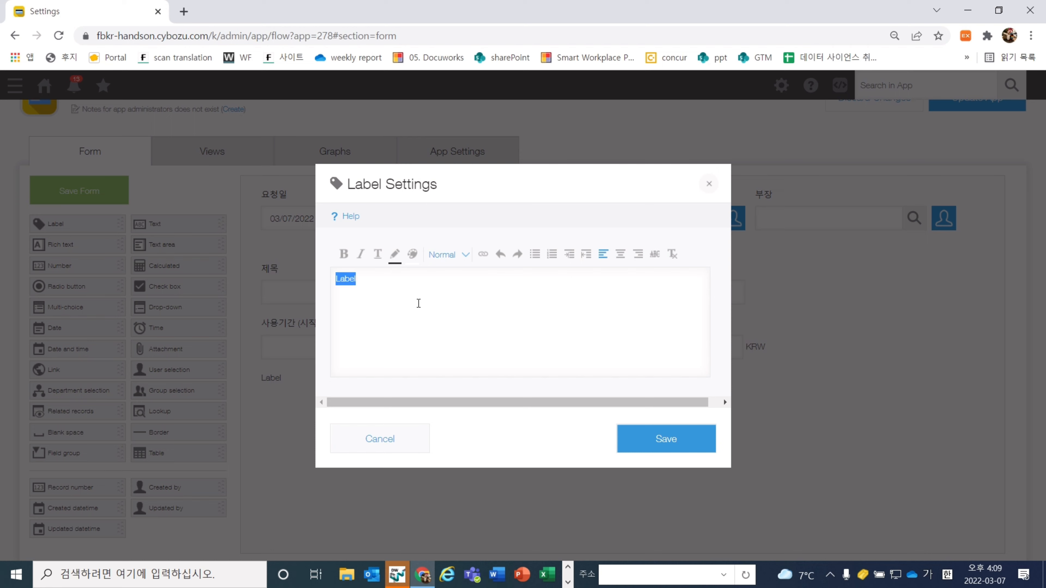
{"action": "type", "text": "경비 사용 ㅅ"}
{"action": "triple_click", "coordinate": [433, 292]}
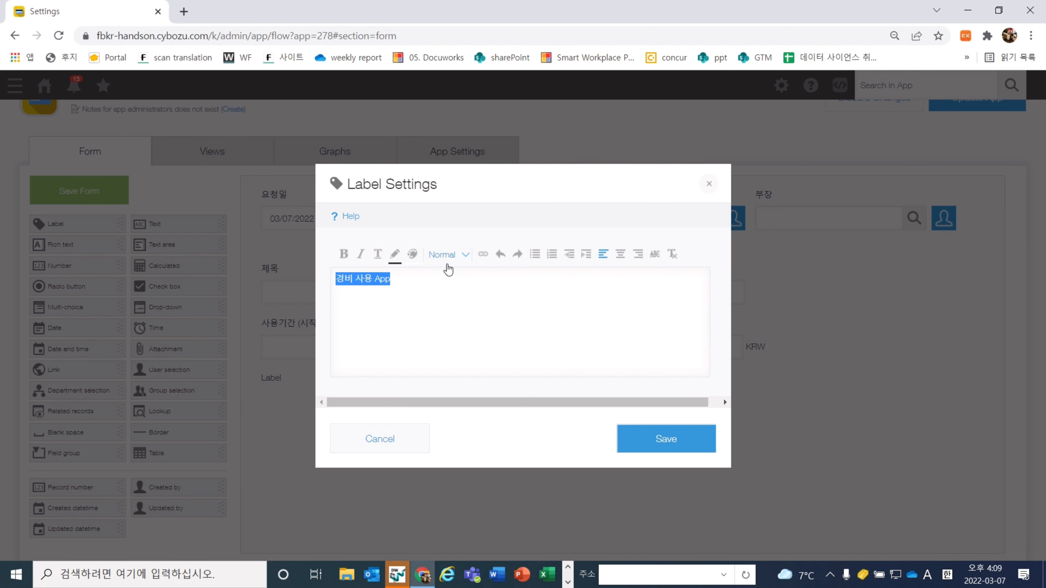
Format the label text Large, bold and purple, and save the label settings
{"action": "left_click", "coordinate": [446, 256]}
{"action": "left_click", "coordinate": [448, 313]}
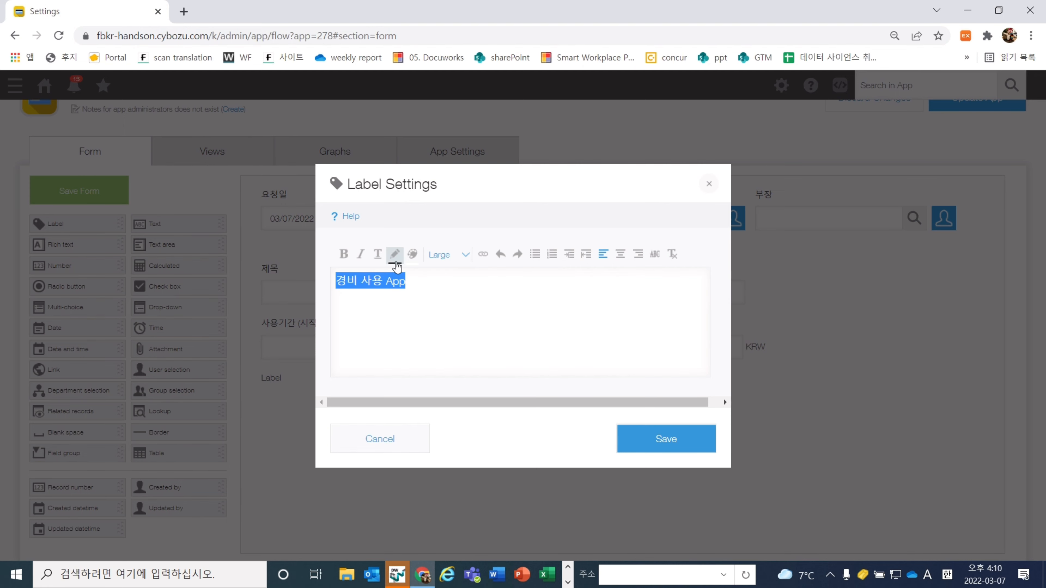
{"action": "left_click", "coordinate": [427, 257]}
{"action": "left_click", "coordinate": [450, 341]}
{"action": "left_click", "coordinate": [457, 259]}
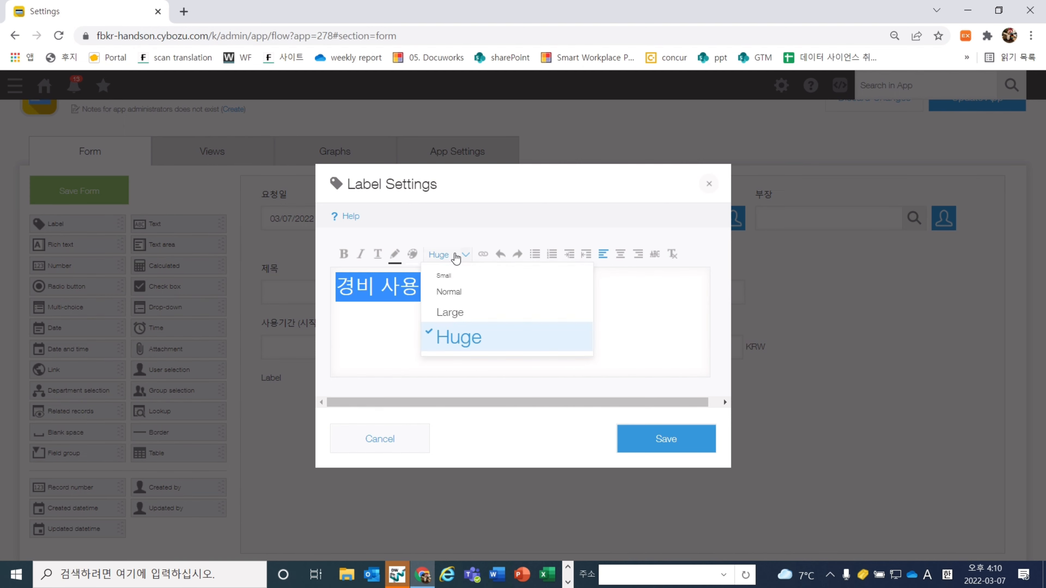
{"action": "left_click", "coordinate": [457, 312]}
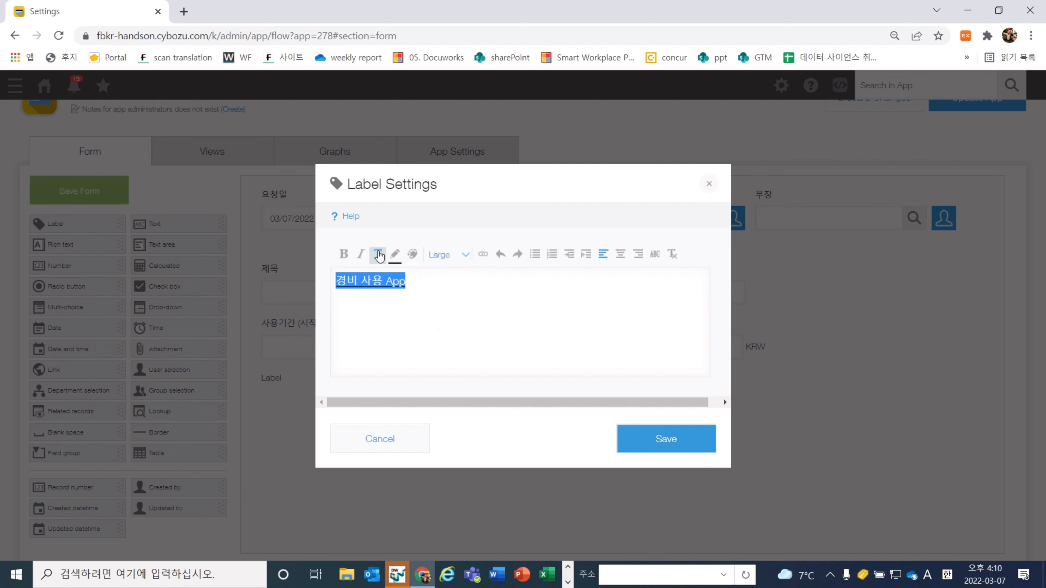
{"action": "left_click", "coordinate": [392, 262]}
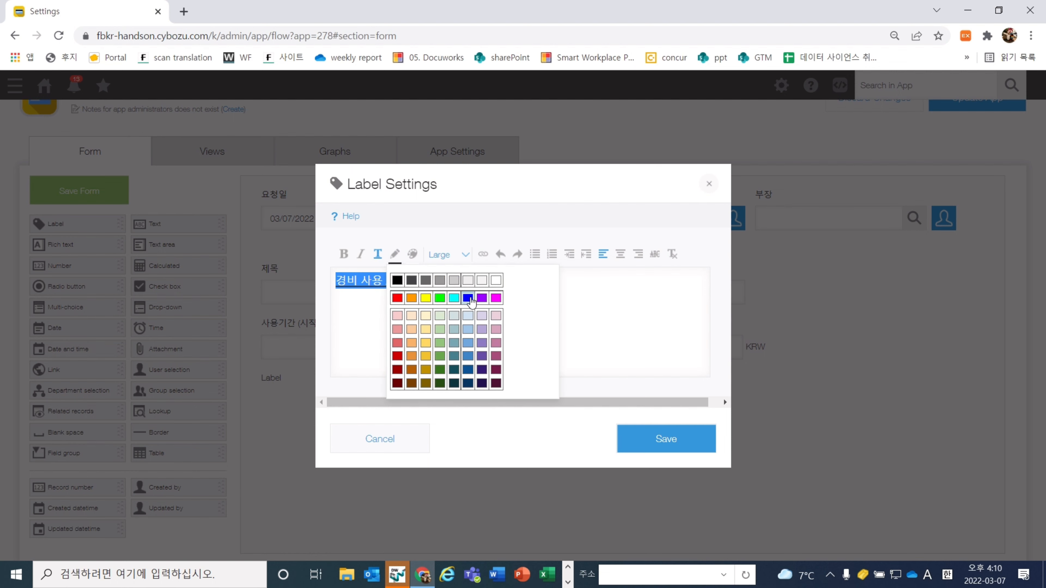
{"action": "left_click", "coordinate": [480, 299]}
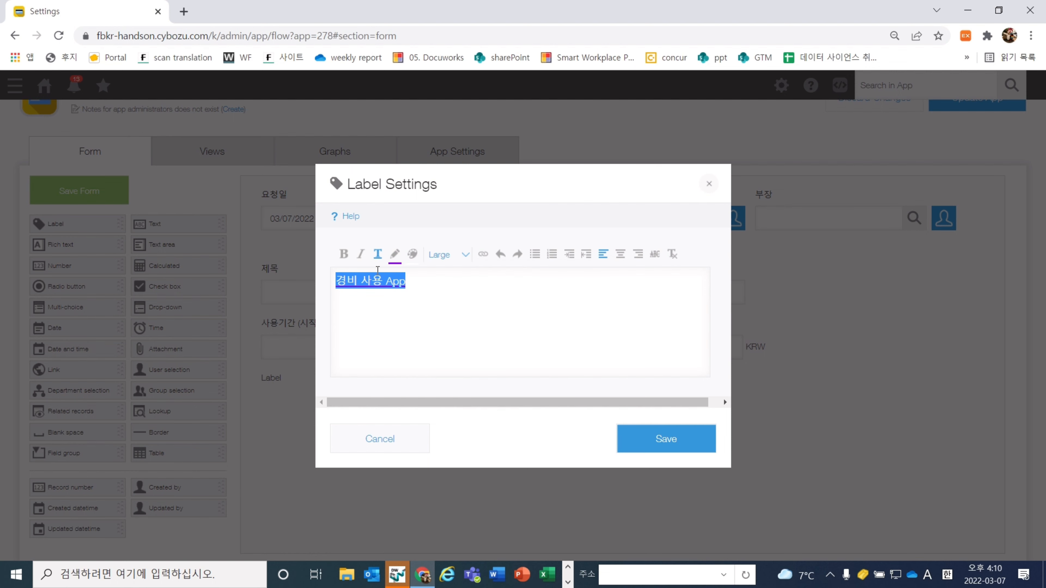
{"action": "left_click", "coordinate": [344, 253]}
{"action": "left_click", "coordinate": [431, 327]}
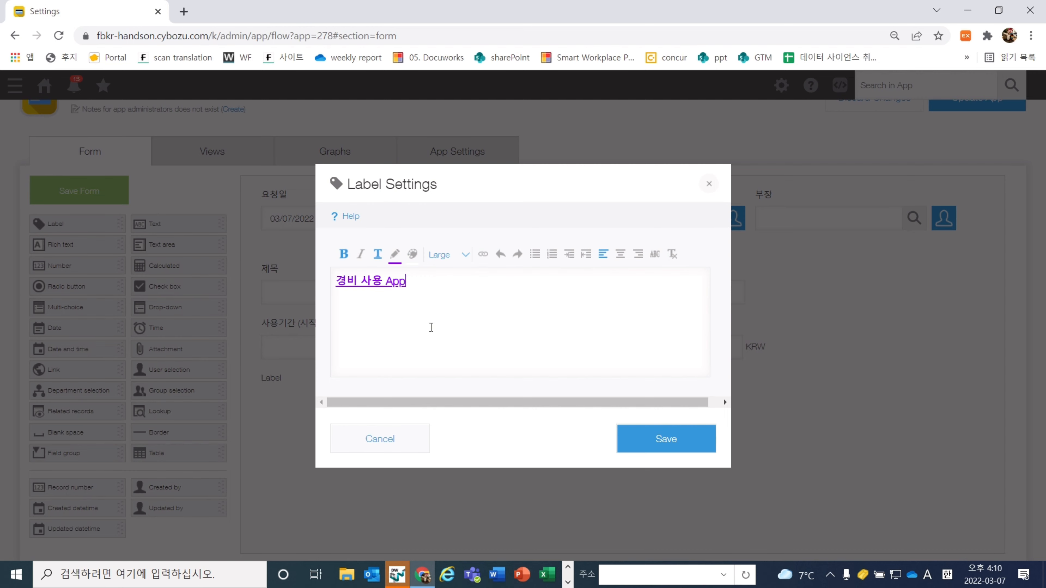
{"action": "left_click", "coordinate": [664, 429]}
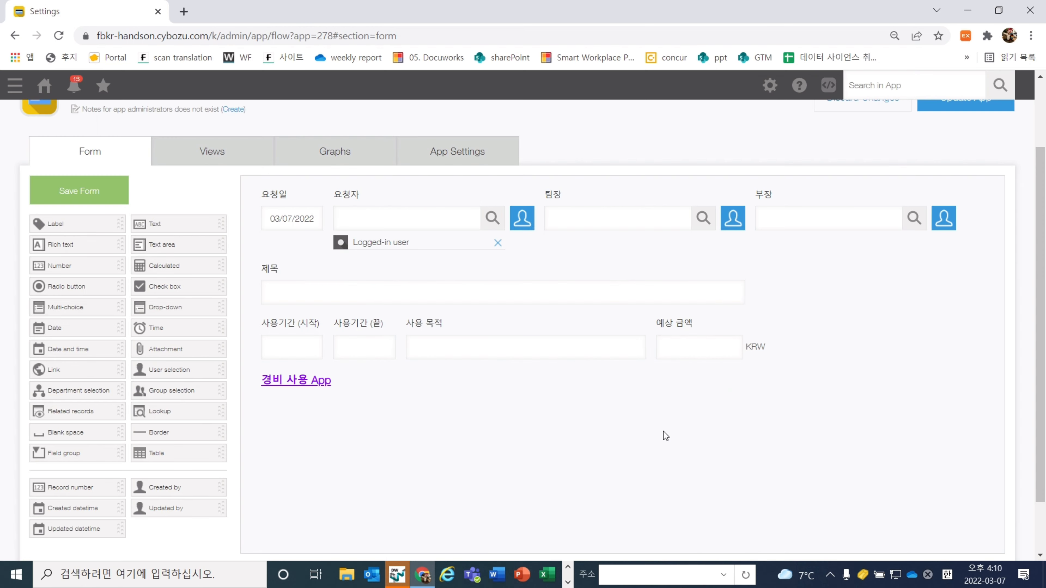
{"action": "scroll", "coordinate": [463, 486], "scroll_direction": "down", "scroll_amount": 1}
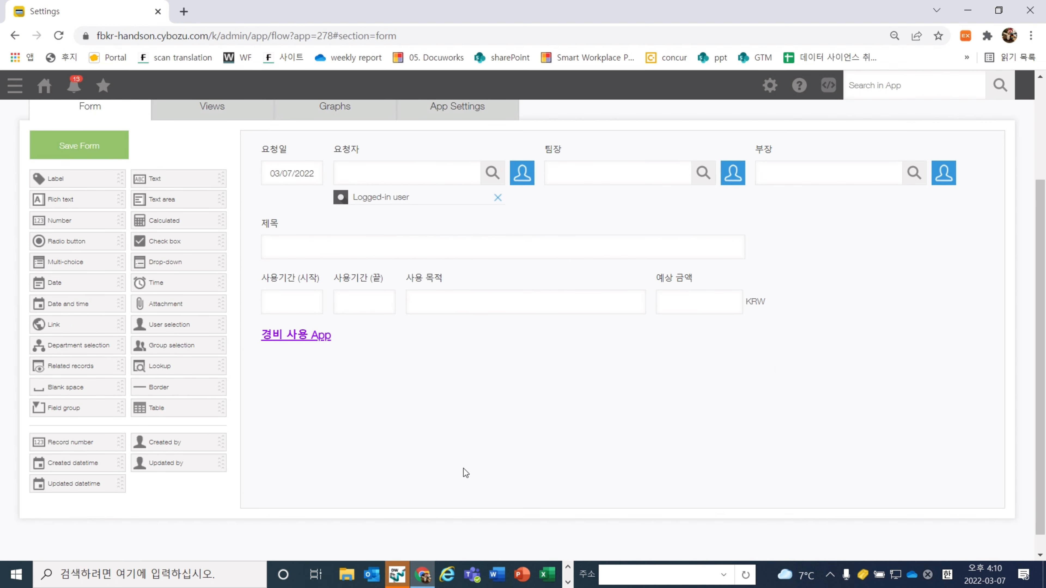
Add a Table under the 경비 사용 App label and hide its table name
{"action": "left_click_drag", "start_coordinate": [177, 408], "coordinate": [353, 401]}
{"action": "left_click", "coordinate": [706, 360]}
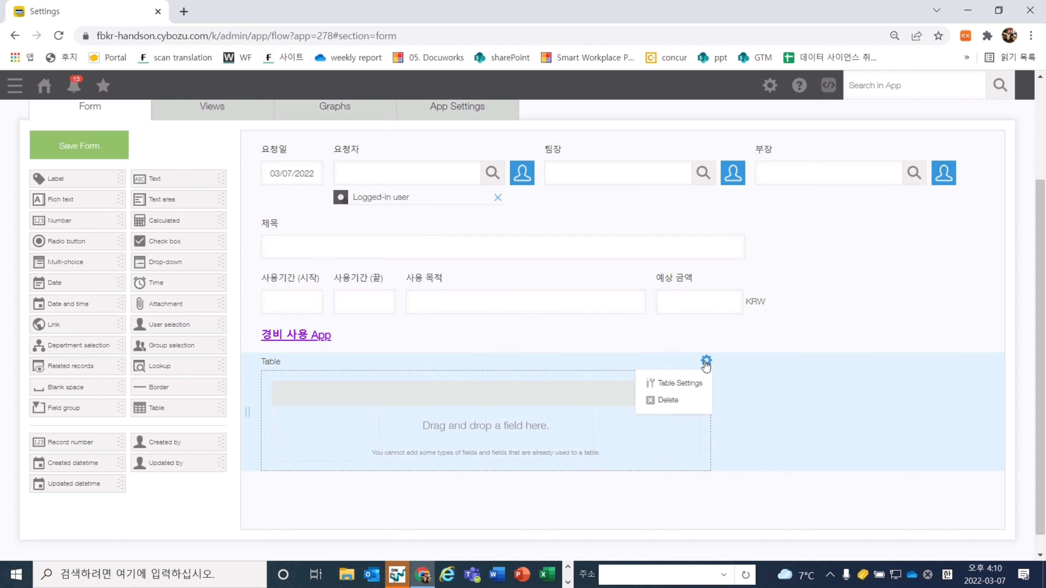
{"action": "left_click", "coordinate": [695, 384]}
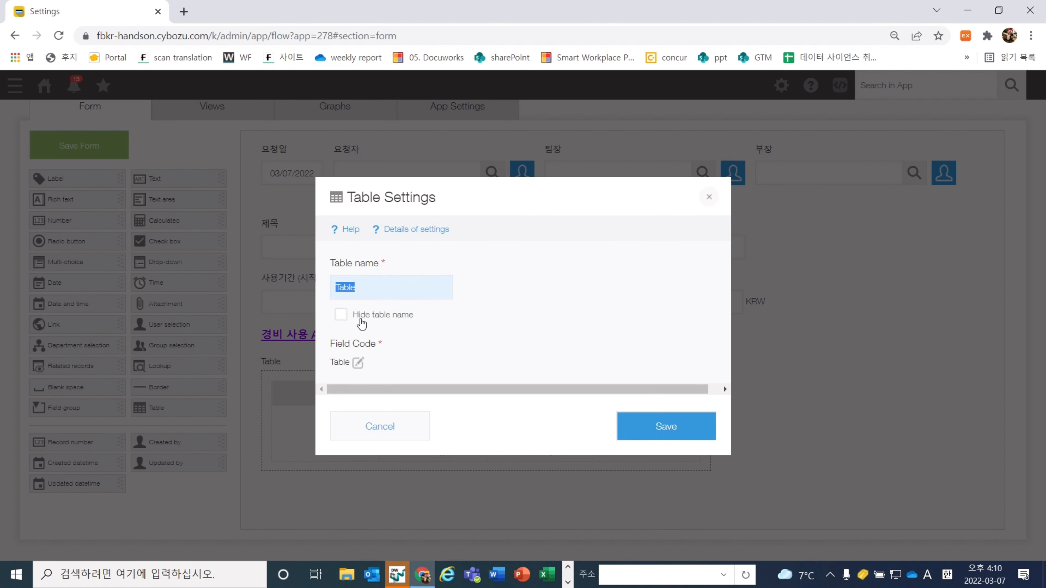
{"action": "key", "text": "BackSpace"}
{"action": "left_click_drag", "start_coordinate": [355, 312], "coordinate": [422, 317]}
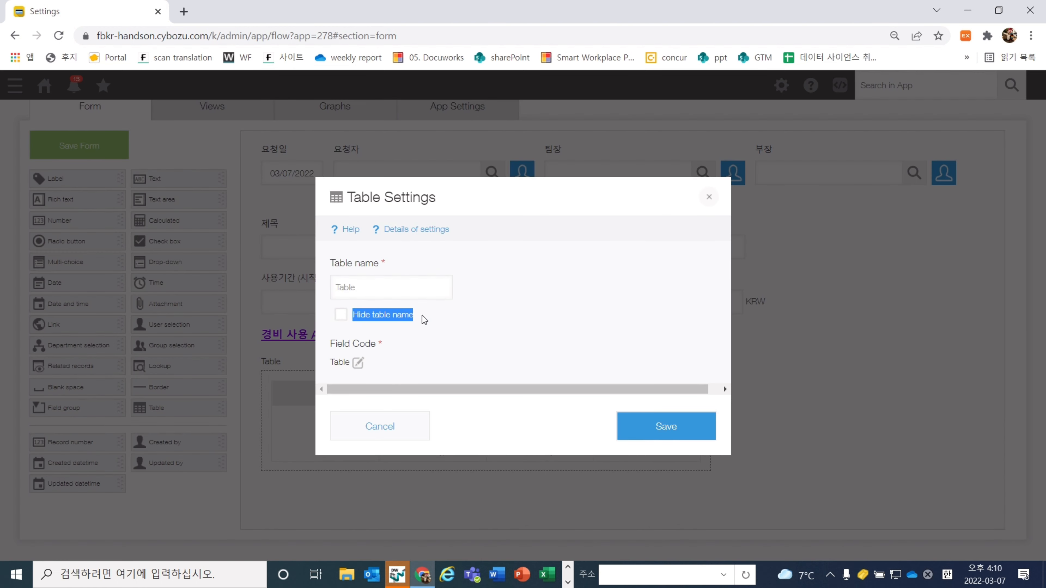
{"action": "left_click", "coordinate": [341, 315]}
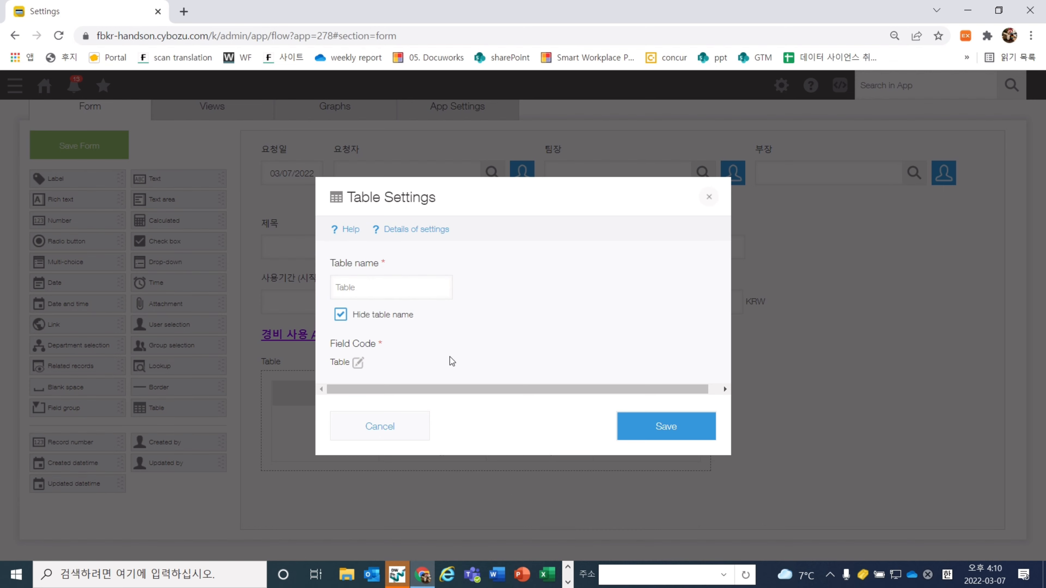
{"action": "left_click", "coordinate": [642, 421]}
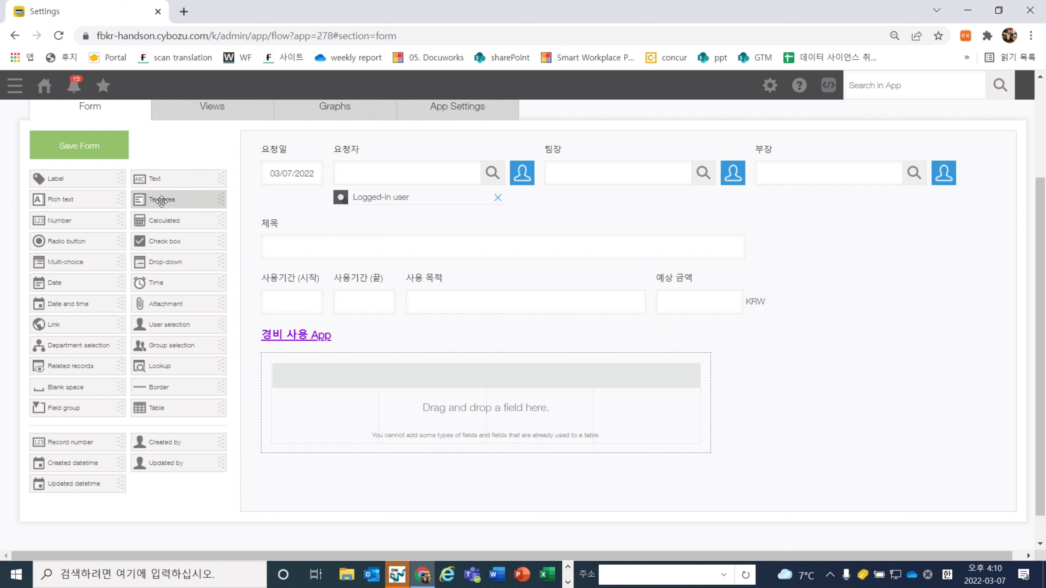
Add a 날짜 Date column defaulting to the record creation date, plus a drop-down column beside it
{"action": "left_click_drag", "start_coordinate": [93, 283], "coordinate": [358, 388]}
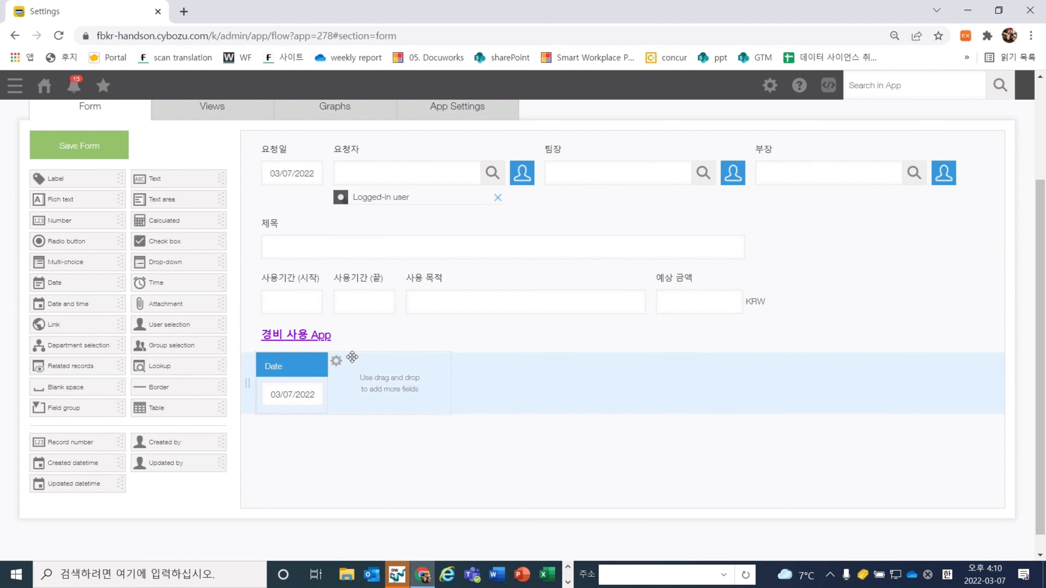
{"action": "left_click", "coordinate": [322, 366]}
{"action": "left_click", "coordinate": [302, 389]}
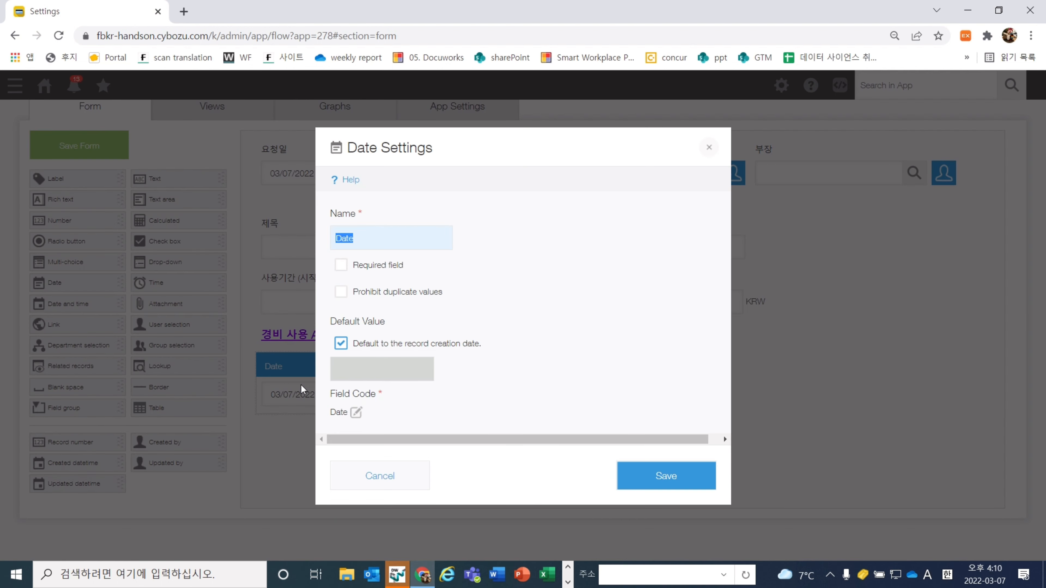
{"action": "type", "text": "skf"}
{"action": "key", "text": "BackSpace"}
{"action": "key", "text": "Hangul"}
{"action": "type", "text": "날짜"}
{"action": "left_click", "coordinate": [624, 307]}
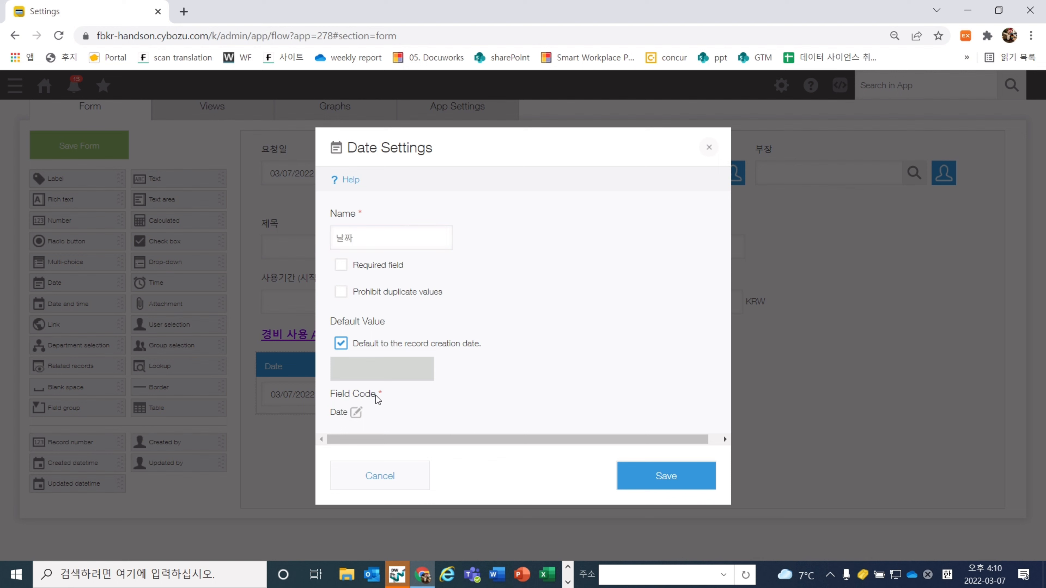
{"action": "left_click_drag", "start_coordinate": [507, 346], "coordinate": [355, 348]}
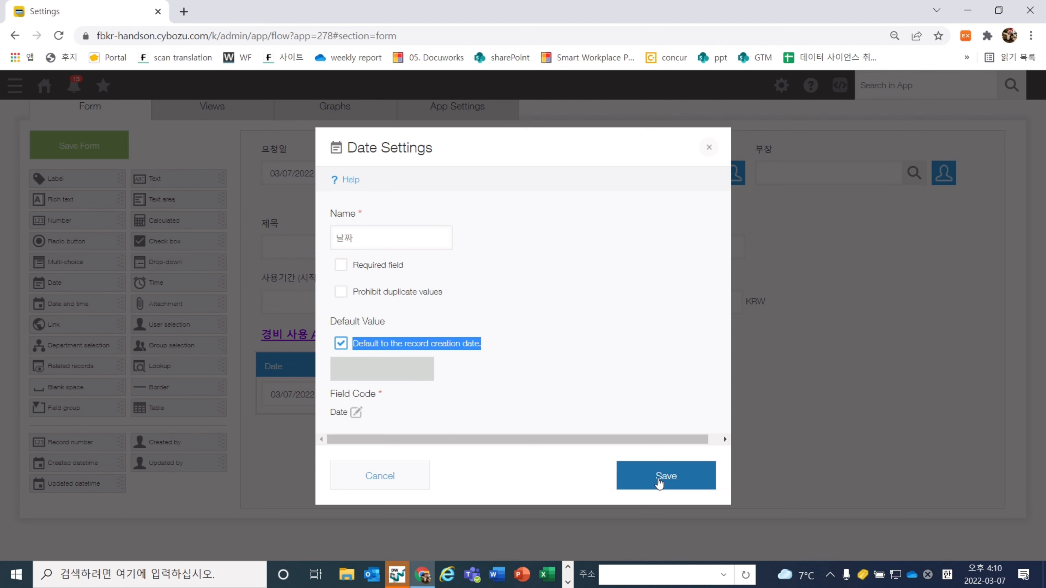
{"action": "left_click", "coordinate": [659, 477]}
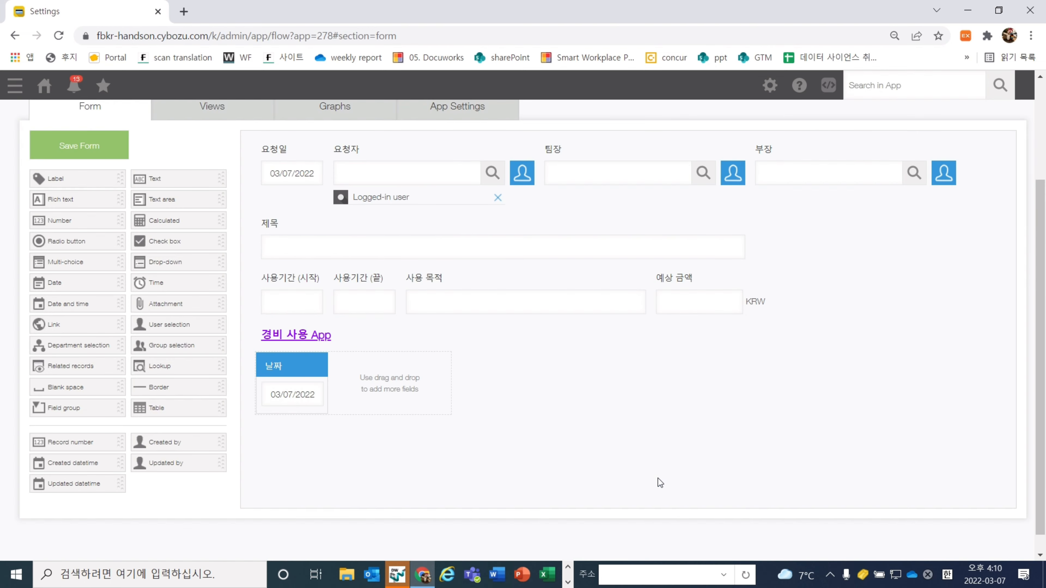
{"action": "left_click_drag", "start_coordinate": [204, 263], "coordinate": [392, 381]}
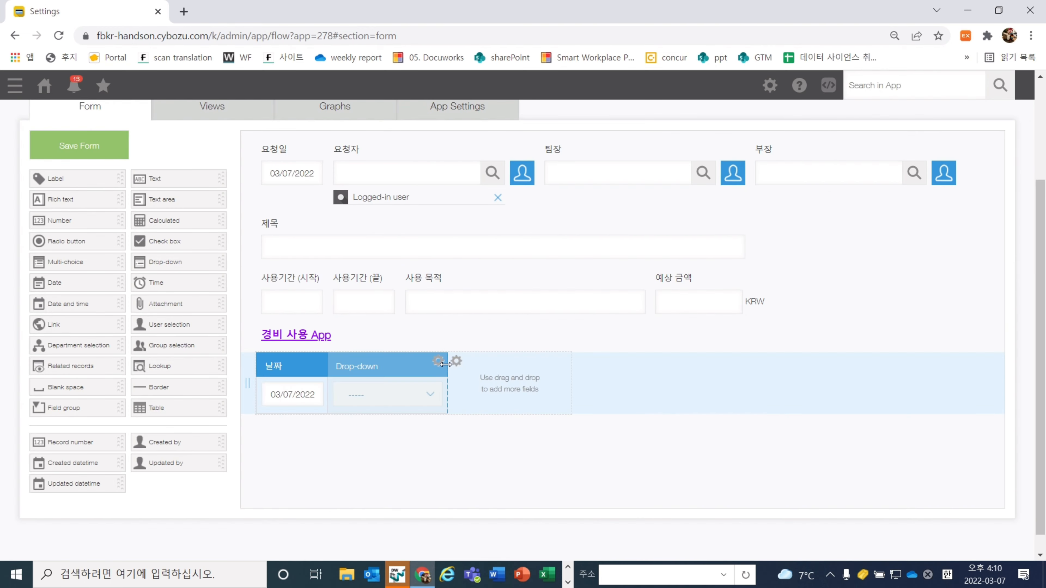
Name the drop-down column 카테고리 with options 식비, 교통비, 판매촉진비, 회의비, 접대비, 등등
{"action": "left_click", "coordinate": [444, 366]}
{"action": "left_click", "coordinate": [428, 376]}
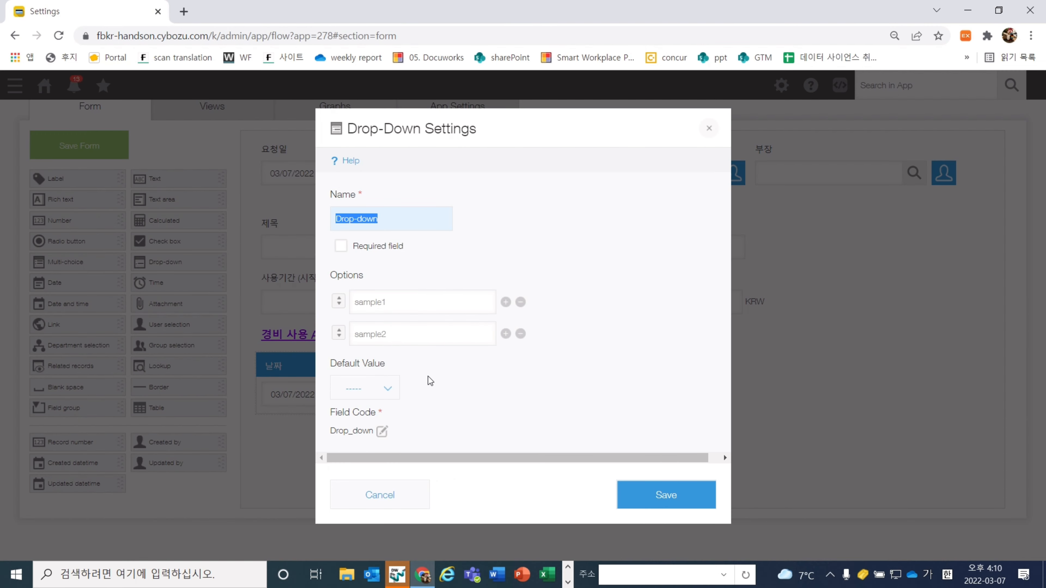
{"action": "type", "text": "카테고리"}
{"action": "left_click", "coordinate": [413, 301]}
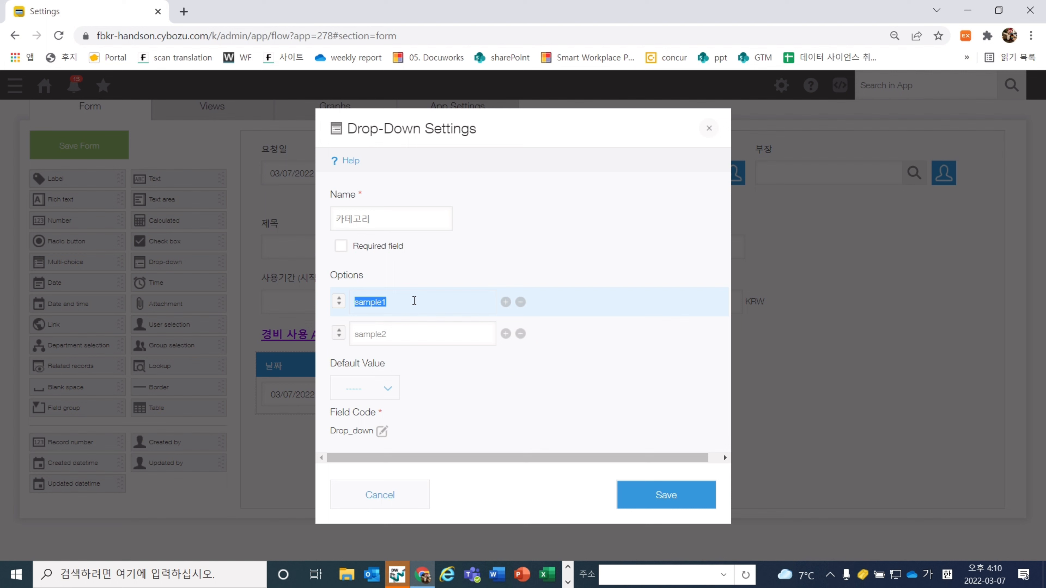
{"action": "type", "text": "식비"}
{"action": "left_click", "coordinate": [416, 323]}
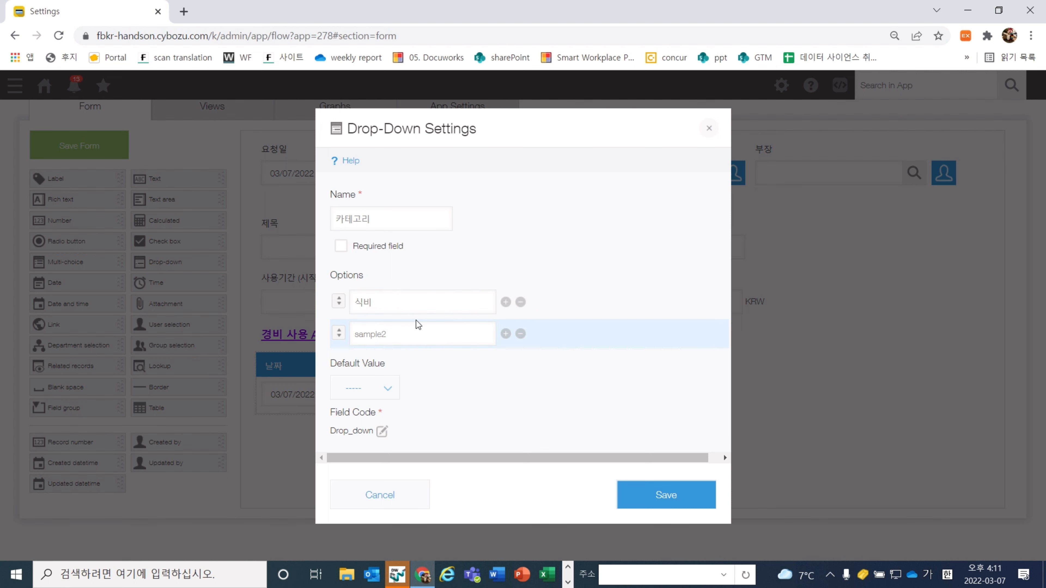
{"action": "type", "text": "교통비"}
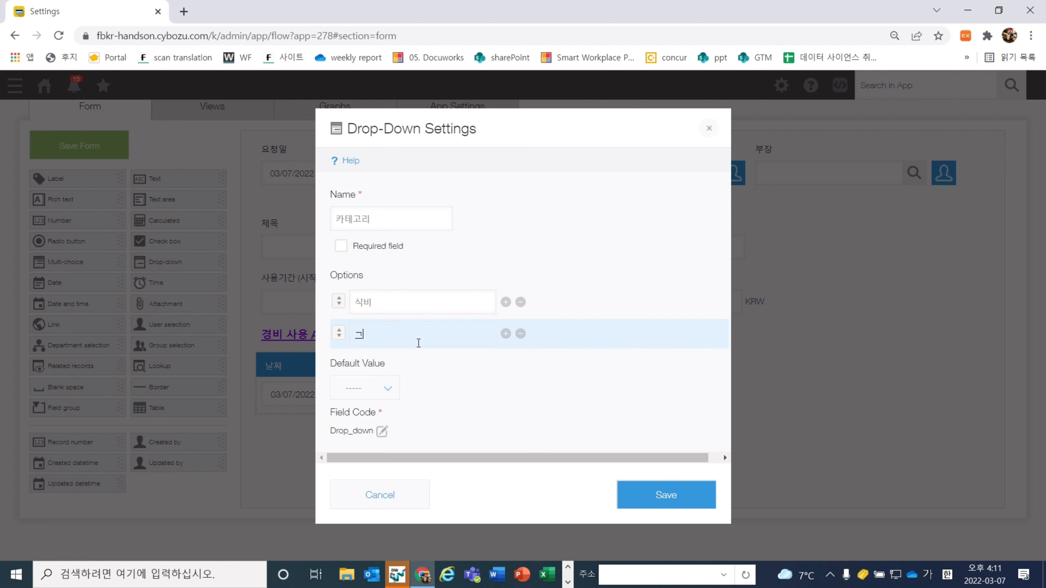
{"action": "left_click", "coordinate": [505, 333]}
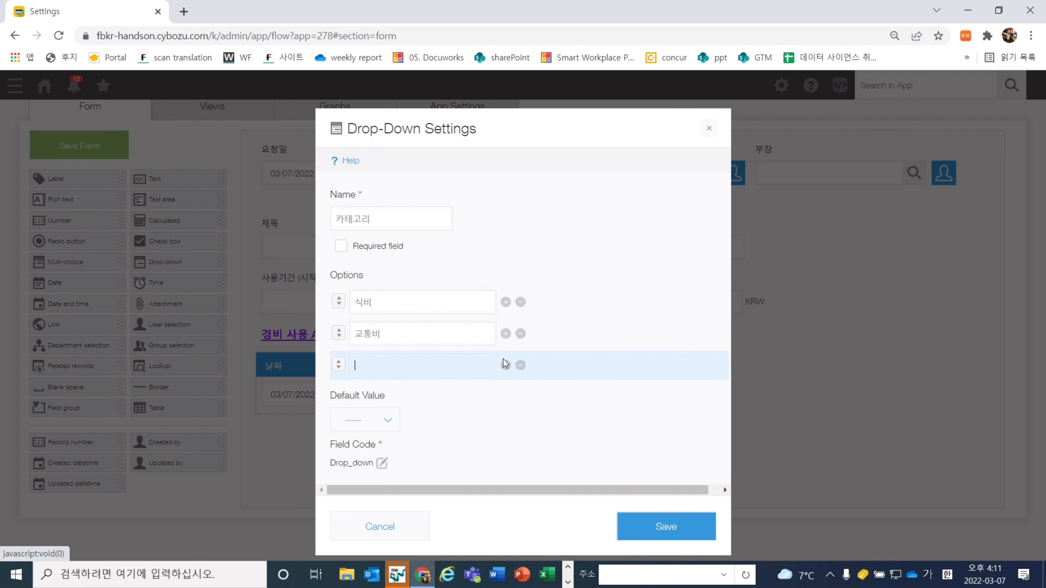
{"action": "type", "text": "판매촉진비"}
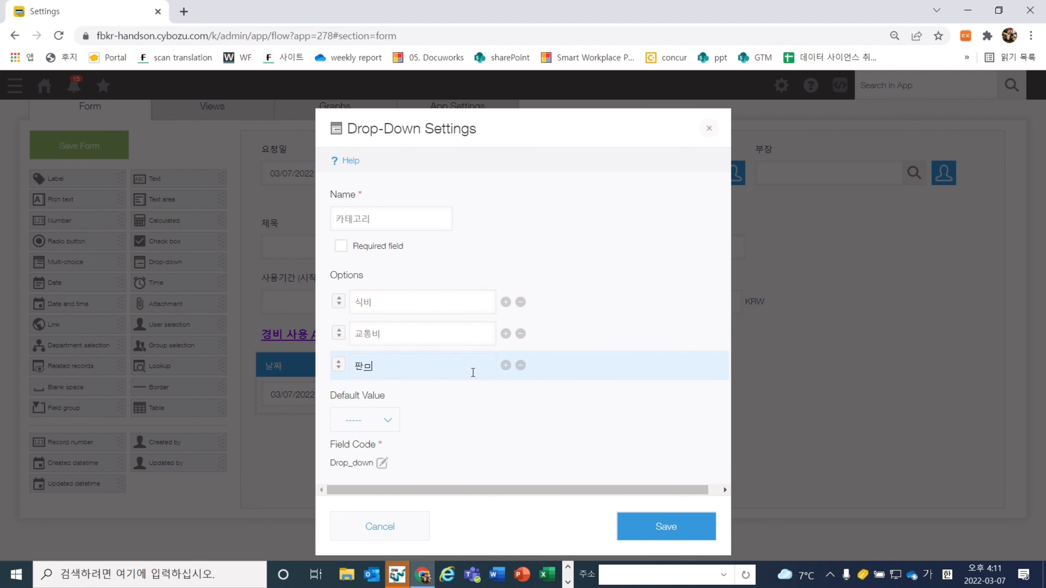
{"action": "left_click", "coordinate": [506, 365]}
{"action": "type", "text": "회의비"}
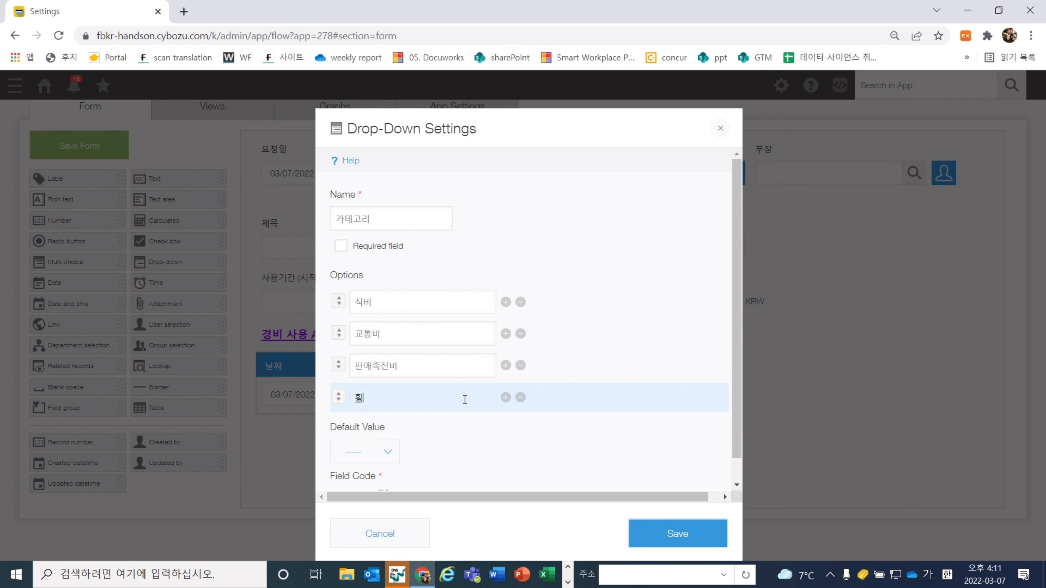
{"action": "left_click", "coordinate": [506, 397]}
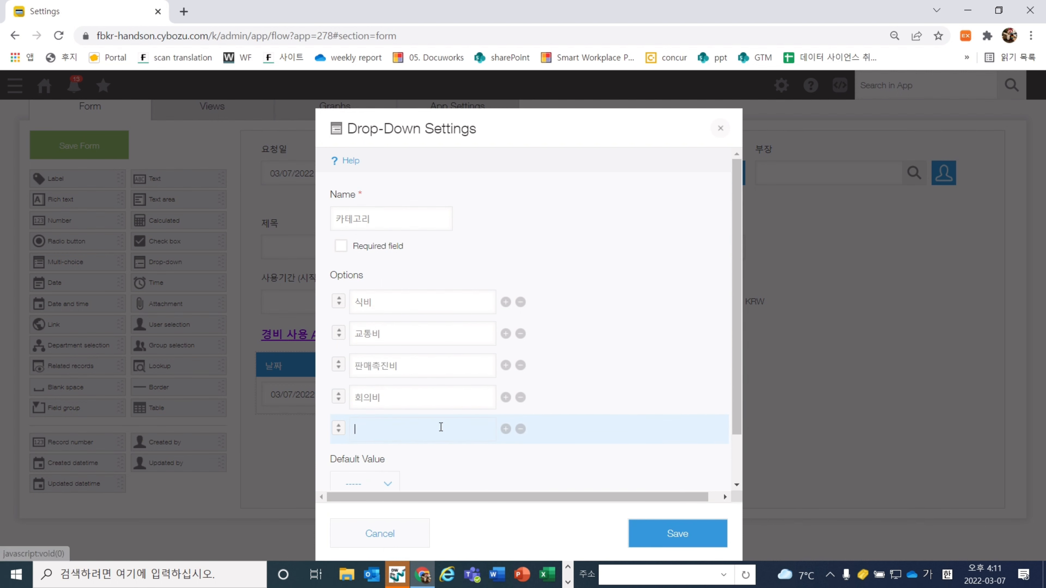
{"action": "type", "text": "접대비"}
{"action": "left_click", "coordinate": [506, 429]}
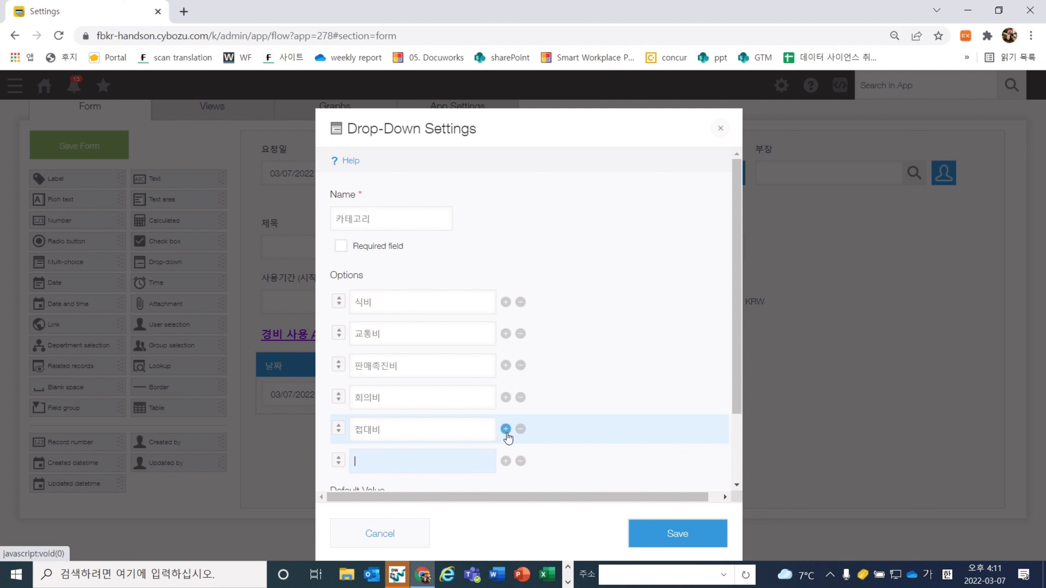
{"action": "type", "text": "등등"}
Set the field code to 카테고리, save the column, and add a Number column after it
{"action": "scroll", "coordinate": [507, 439], "scroll_direction": "down", "scroll_amount": 2}
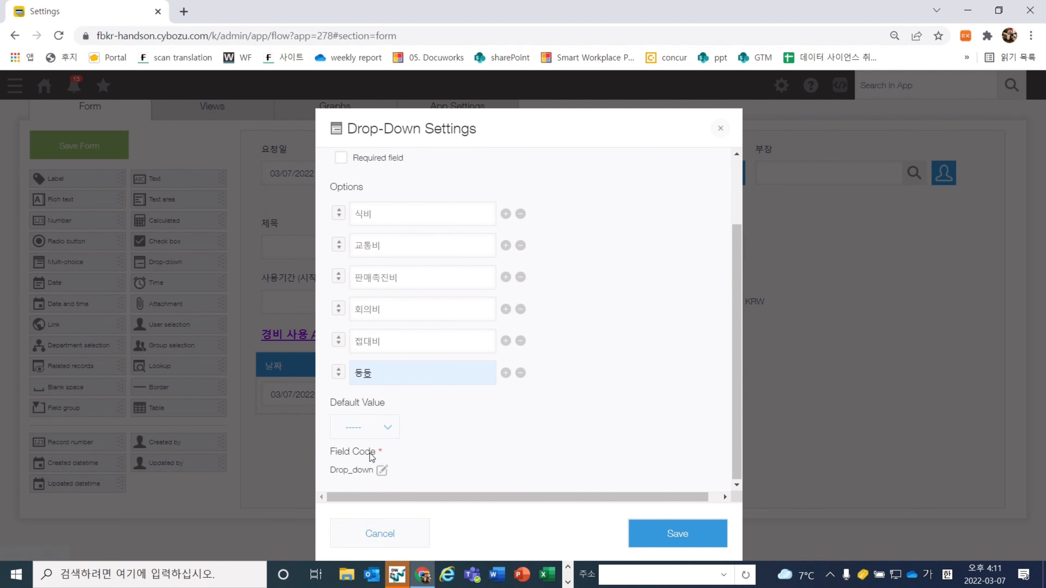
{"action": "left_click", "coordinate": [382, 470]}
{"action": "type", "text": "칼테고리"}
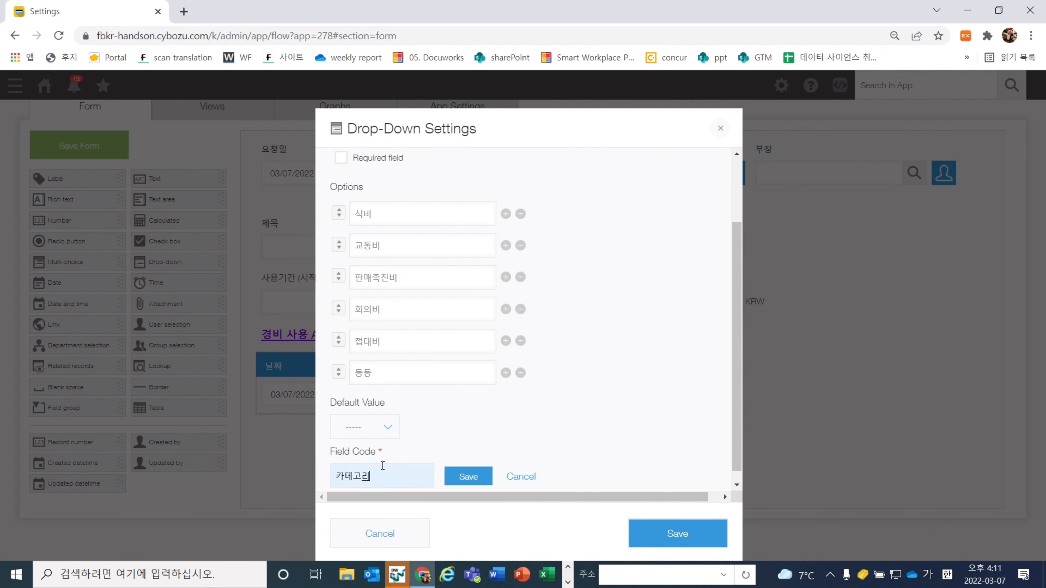
{"action": "left_click", "coordinate": [475, 479]}
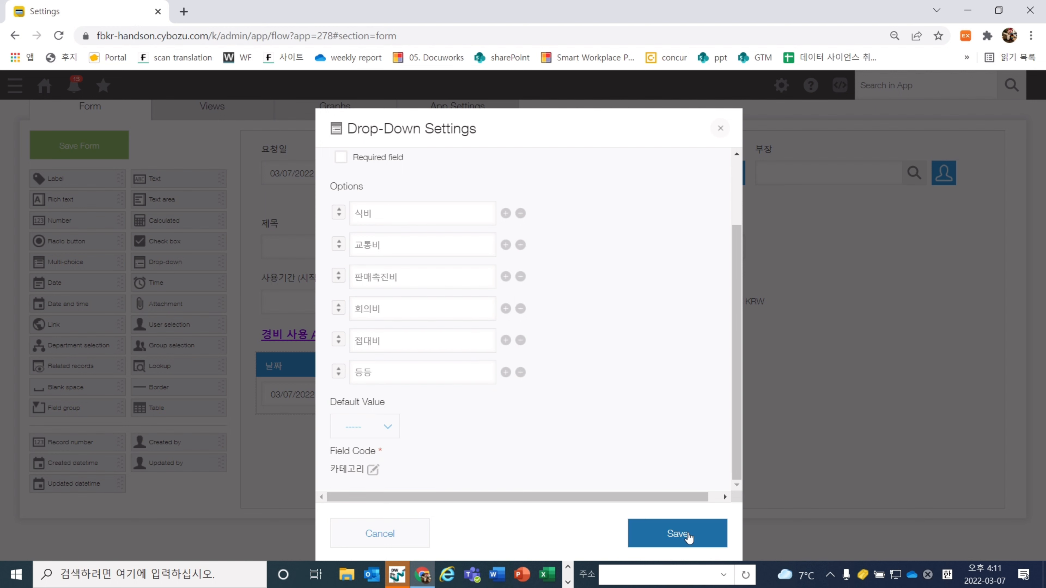
{"action": "double_click", "coordinate": [406, 471]}
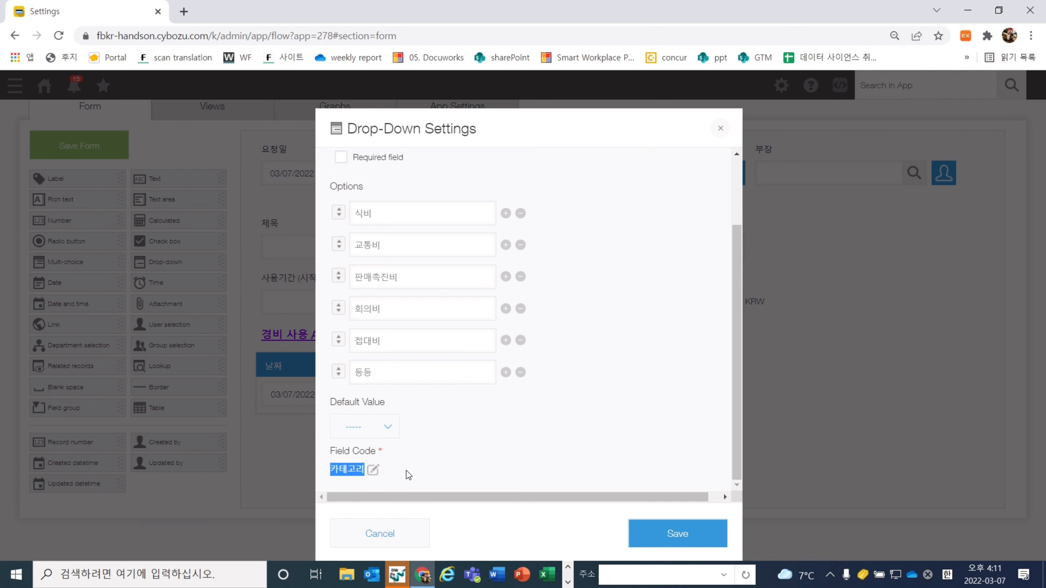
{"action": "left_click", "coordinate": [417, 471]}
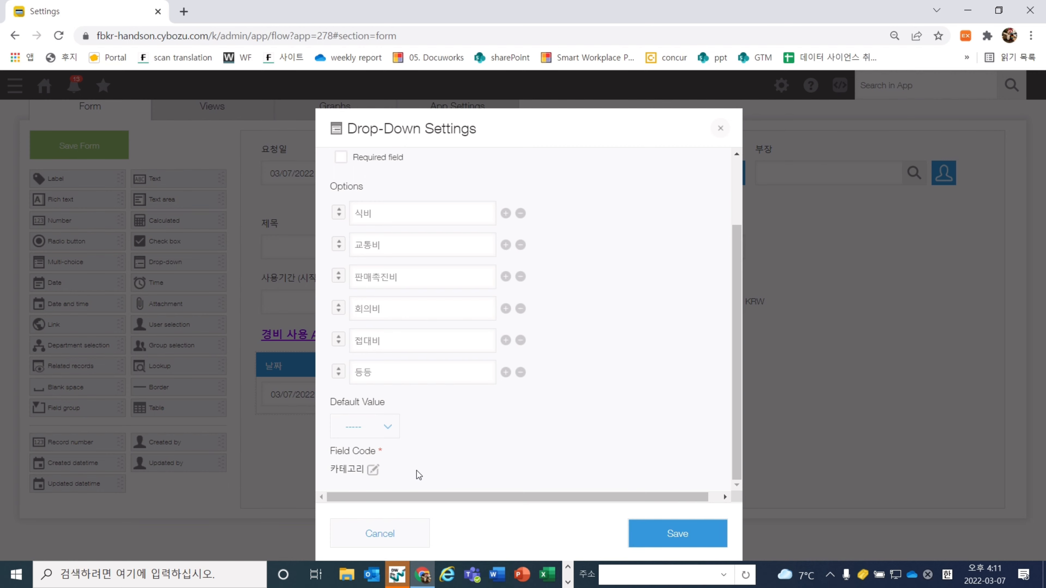
{"action": "left_click", "coordinate": [692, 536]}
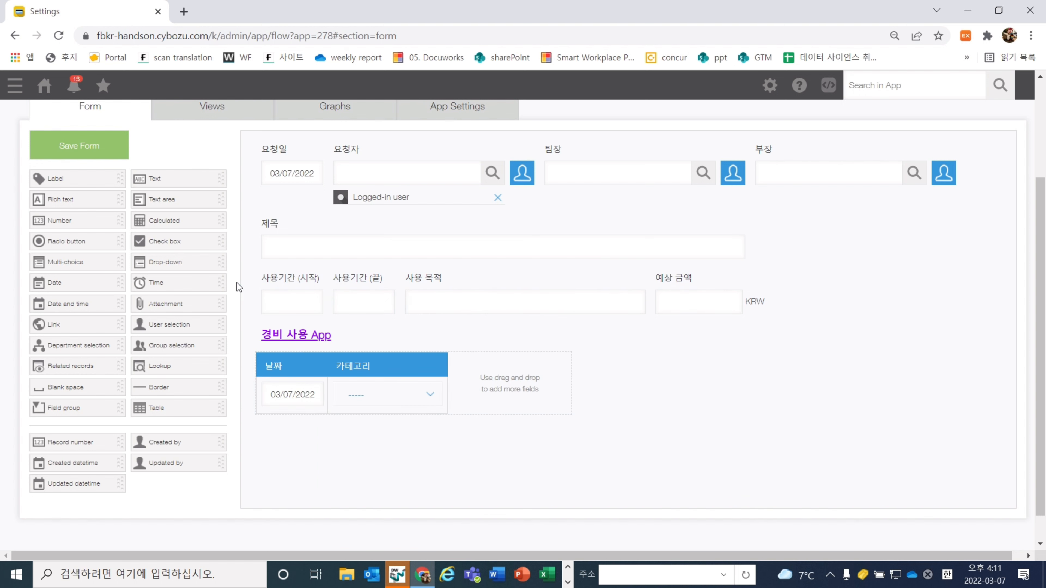
{"action": "left_click_drag", "start_coordinate": [101, 223], "coordinate": [558, 370]}
Name the Number column 사용비용 and enable thousands separators
{"action": "left_click", "coordinate": [547, 388]}
{"action": "type", "text": "사용"}
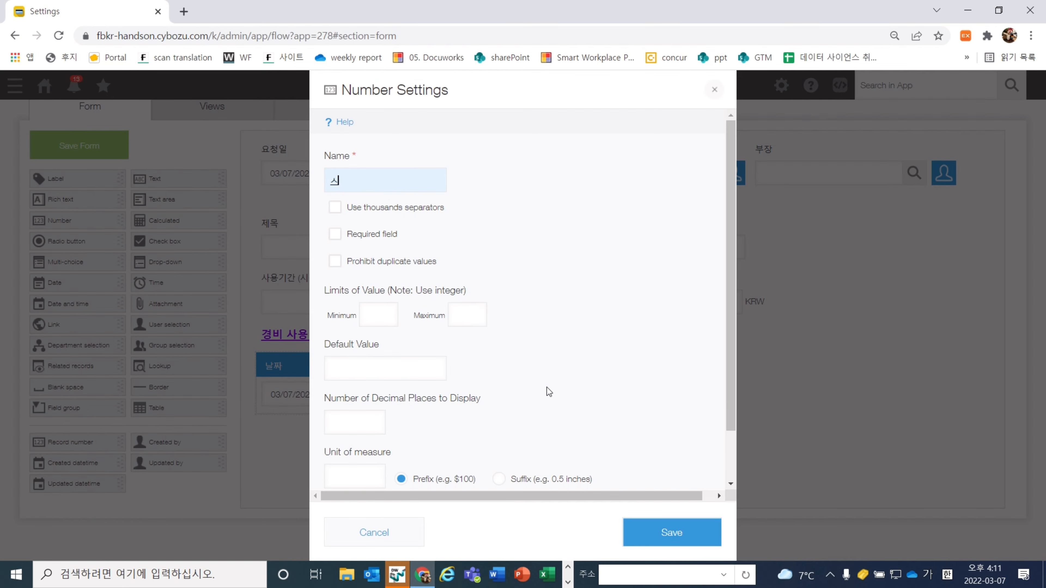
{"action": "type", "text": "비용"}
{"action": "left_click", "coordinate": [364, 214]}
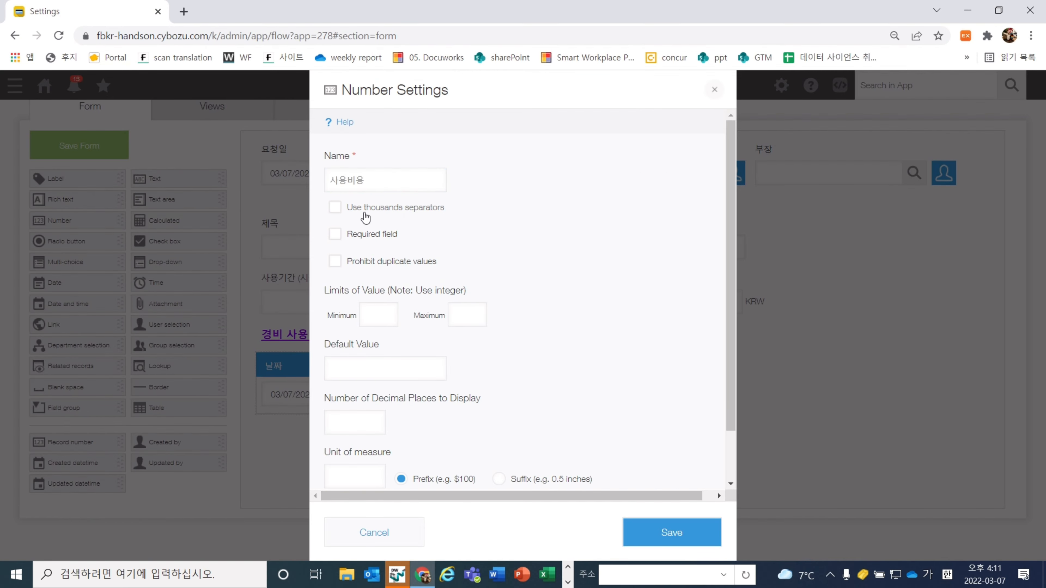
{"action": "triple_click", "coordinate": [484, 208]}
{"action": "left_click", "coordinate": [483, 204]}
{"action": "scroll", "coordinate": [452, 349], "scroll_direction": "down", "scroll_amount": 1}
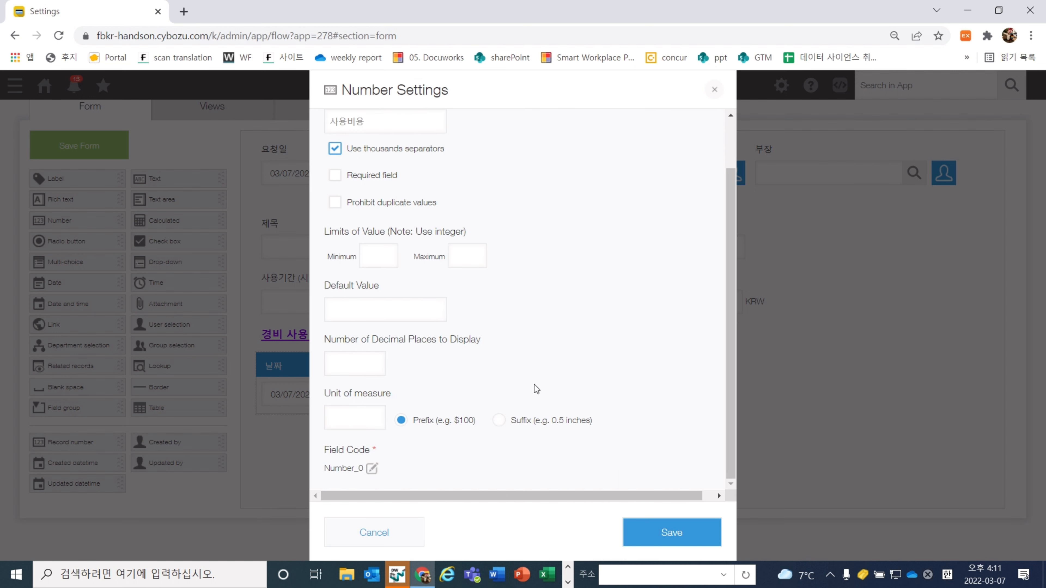
Give 사용비용 a KRW suffix and field code 사용비용, and save the column
{"action": "triple_click", "coordinate": [620, 425]}
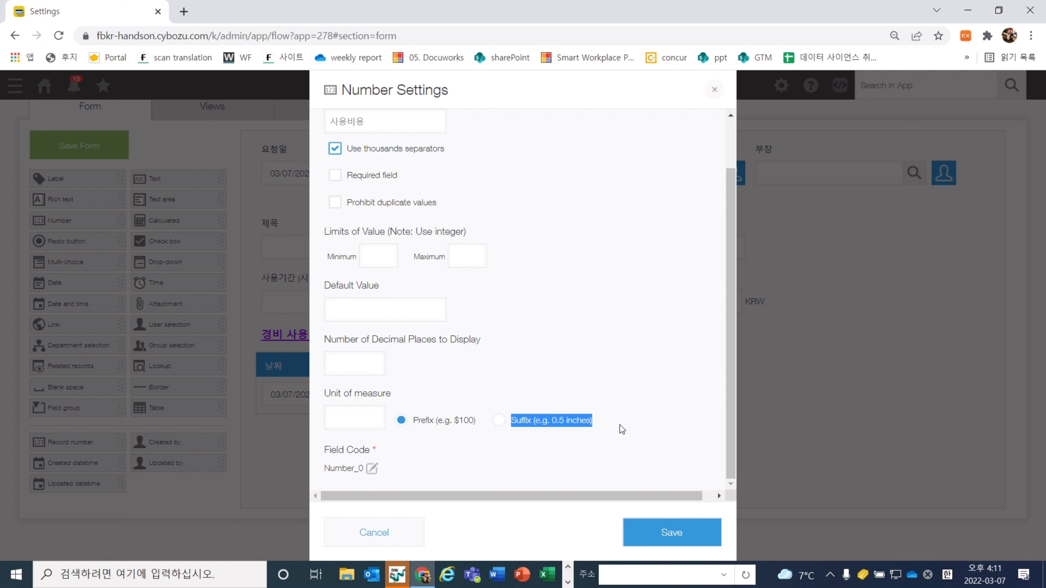
{"action": "left_click", "coordinate": [618, 425]}
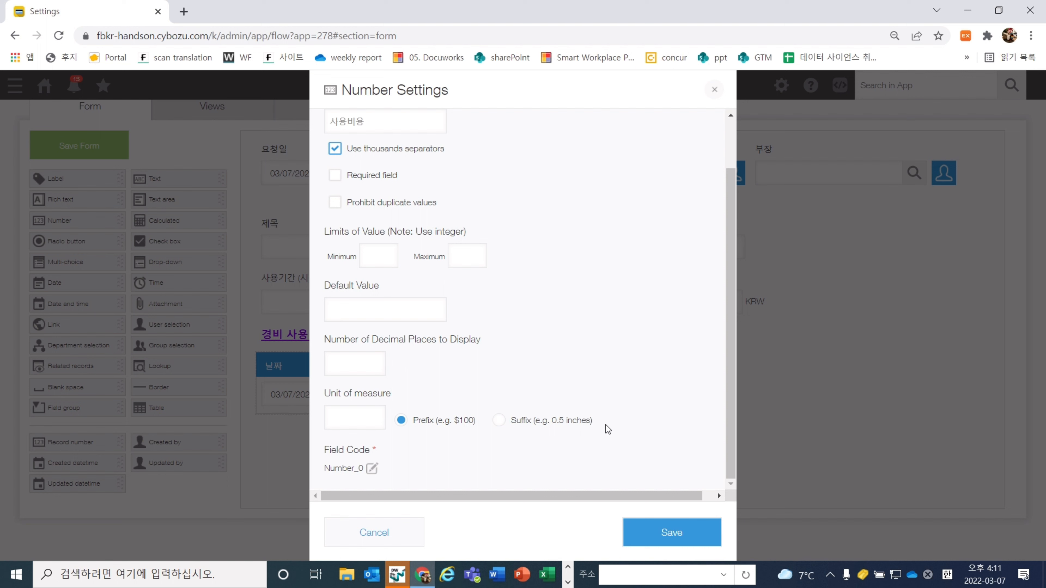
{"action": "left_click", "coordinate": [567, 424]}
{"action": "left_click", "coordinate": [354, 425]}
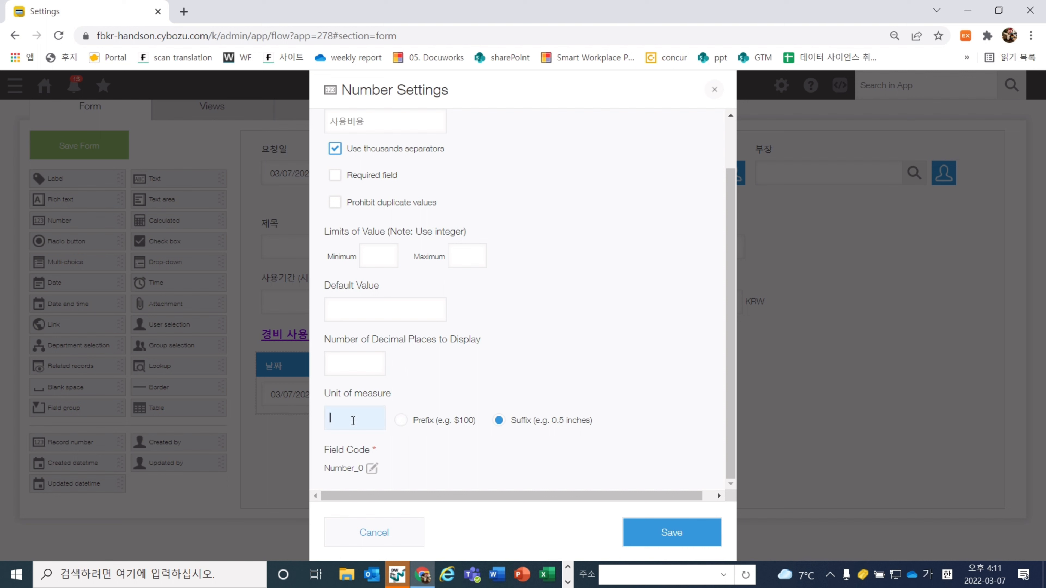
{"action": "type", "text": "KRW"}
{"action": "left_click", "coordinate": [421, 457]}
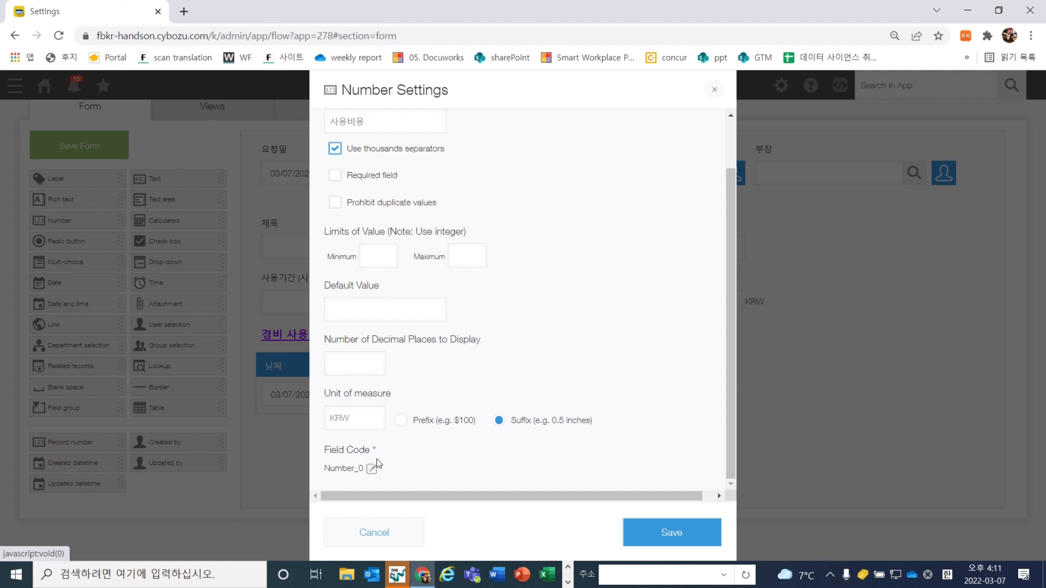
{"action": "double_click", "coordinate": [394, 454]}
{"action": "left_click", "coordinate": [372, 469]}
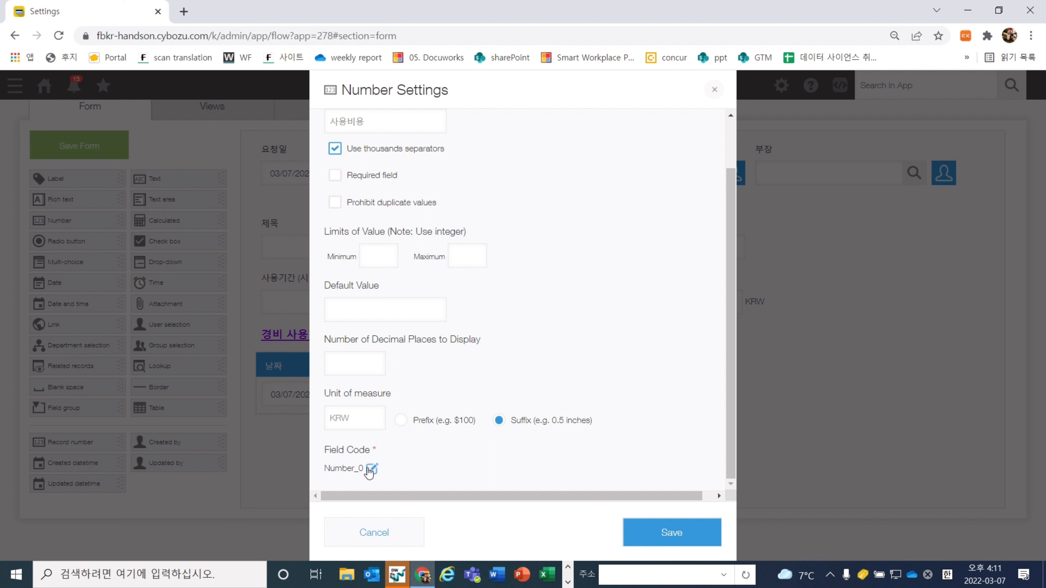
{"action": "type", "text": "사"}
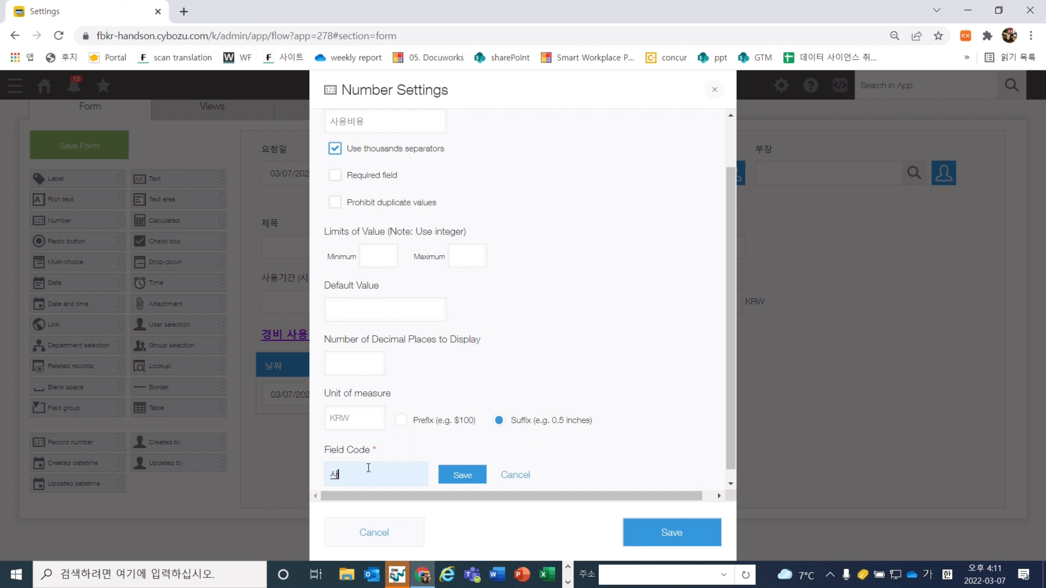
{"action": "type", "text": "용ㅂㅣ용"}
{"action": "left_click", "coordinate": [462, 475]}
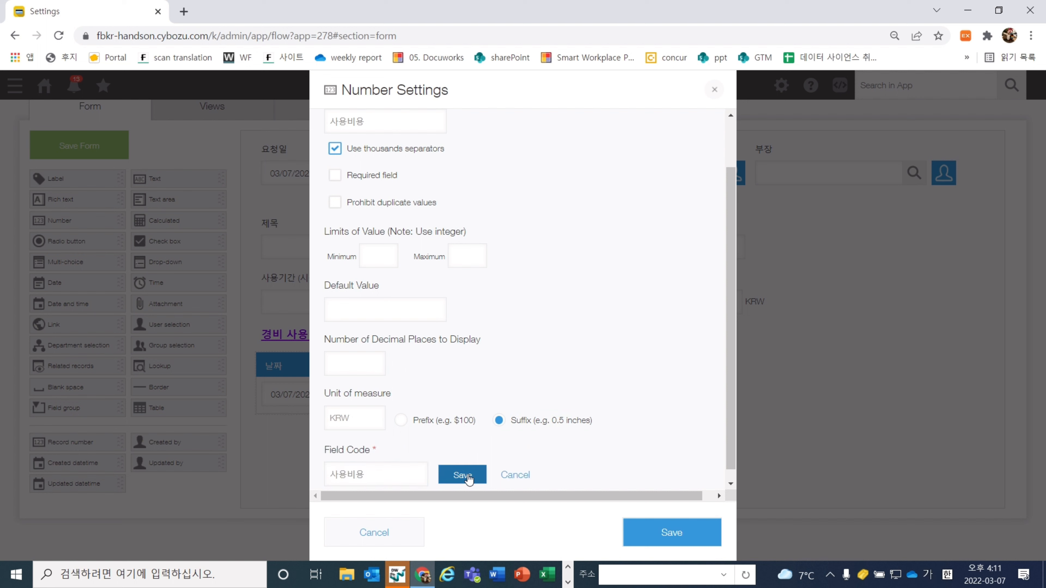
{"action": "left_click", "coordinate": [671, 521]}
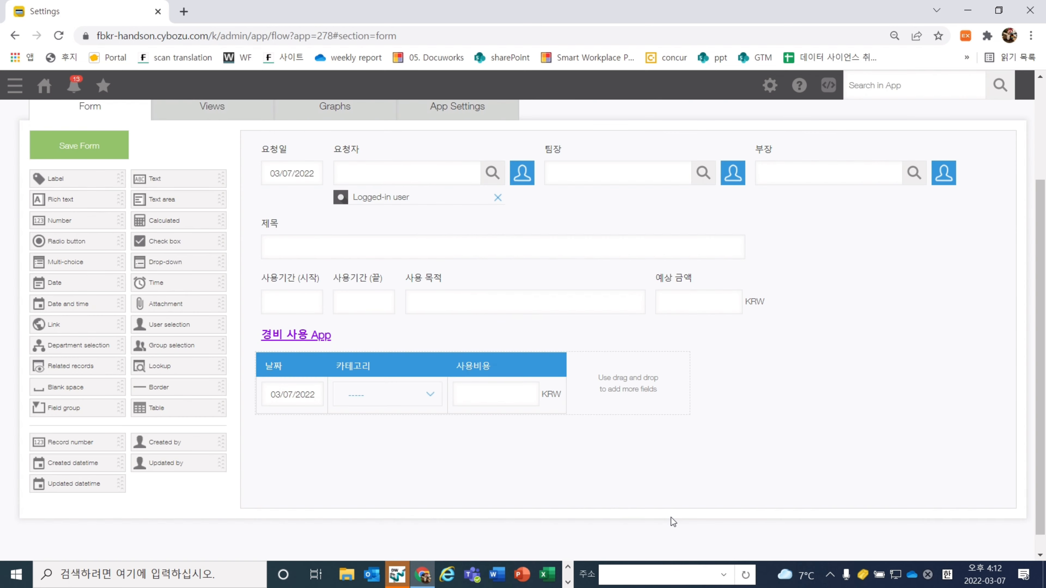
{"action": "left_click", "coordinate": [576, 363]}
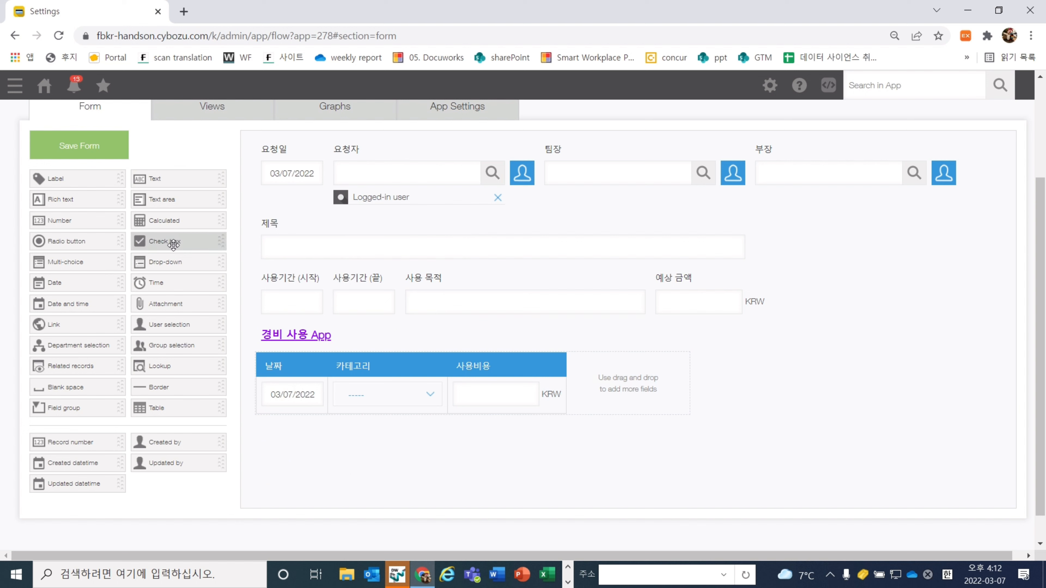
Add a calculated column 세금 with thousands separators and formula 사용비용*0.11
{"action": "left_click_drag", "start_coordinate": [192, 227], "coordinate": [619, 406]}
{"action": "mouse_move", "coordinate": [673, 365]}
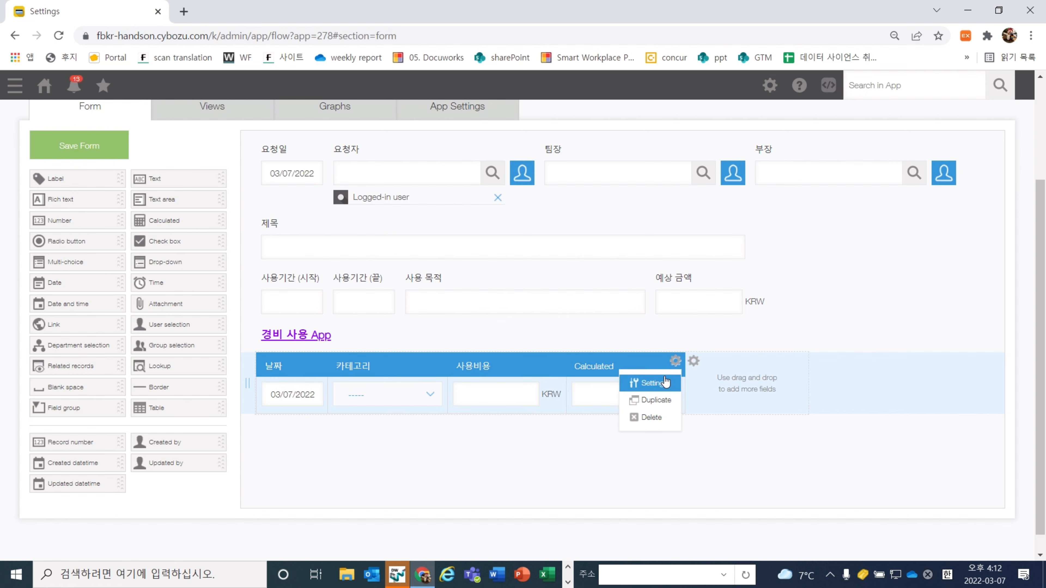
{"action": "left_click", "coordinate": [632, 382]}
{"action": "type", "text": "세금"}
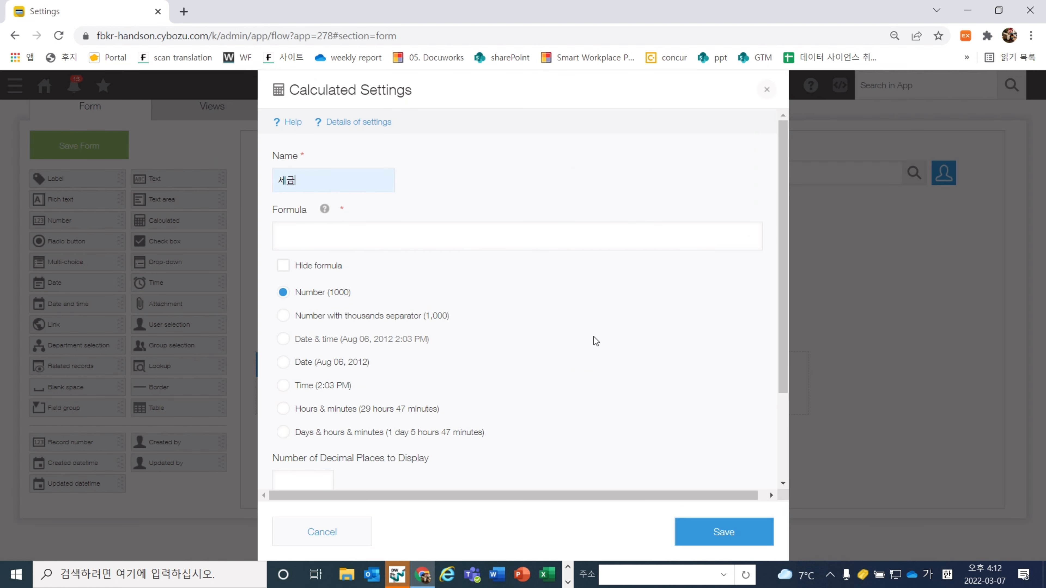
{"action": "left_click", "coordinate": [406, 318]}
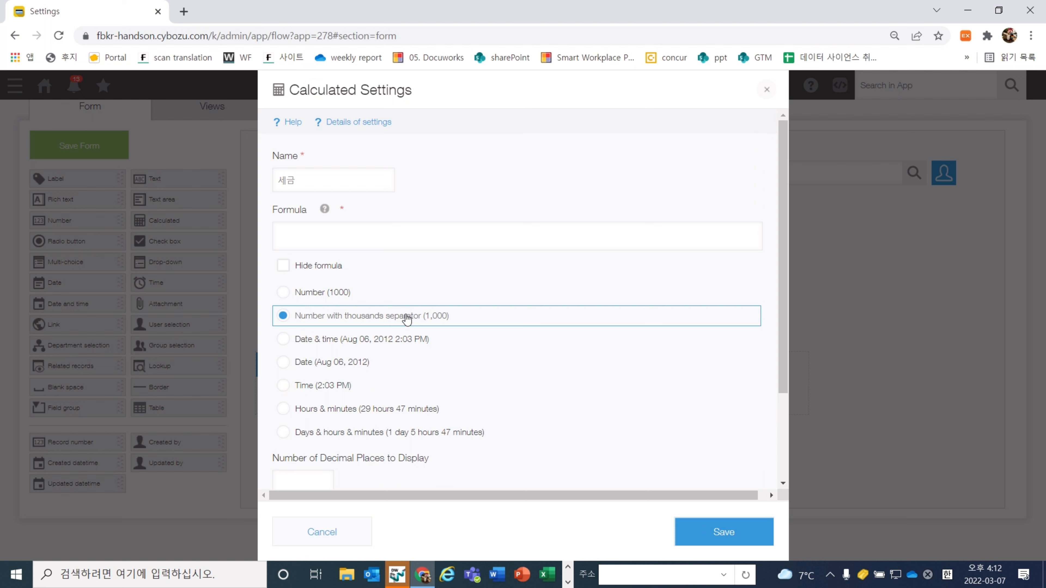
{"action": "left_click", "coordinate": [496, 226]}
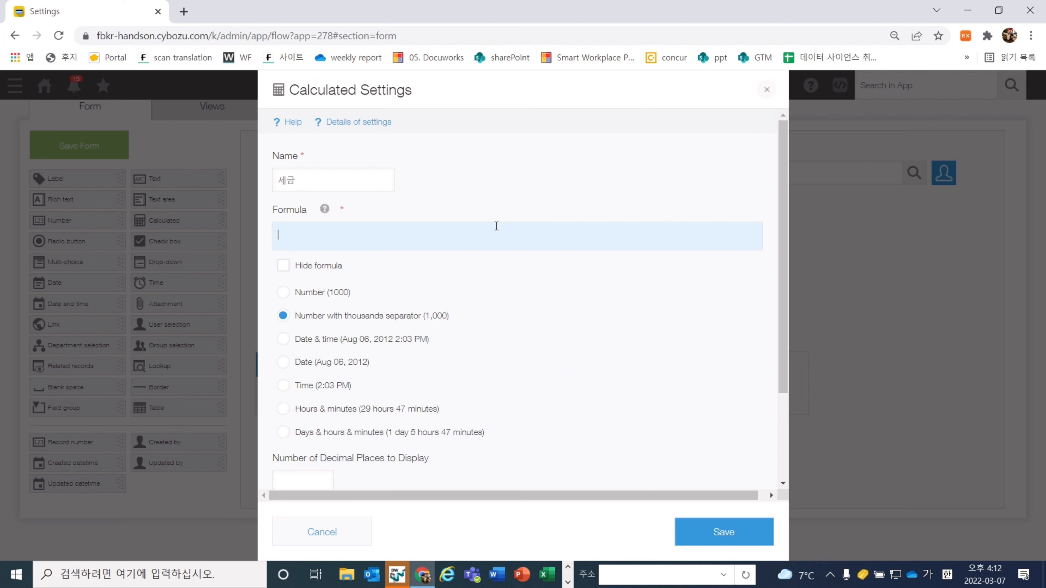
{"action": "type", "text": "사용비용*"}
{"action": "left_click", "coordinate": [483, 260]}
Give 세금 a KRW suffix and 0 decimal places, and save its settings
{"action": "scroll", "coordinate": [567, 309], "scroll_direction": "down", "scroll_amount": 3}
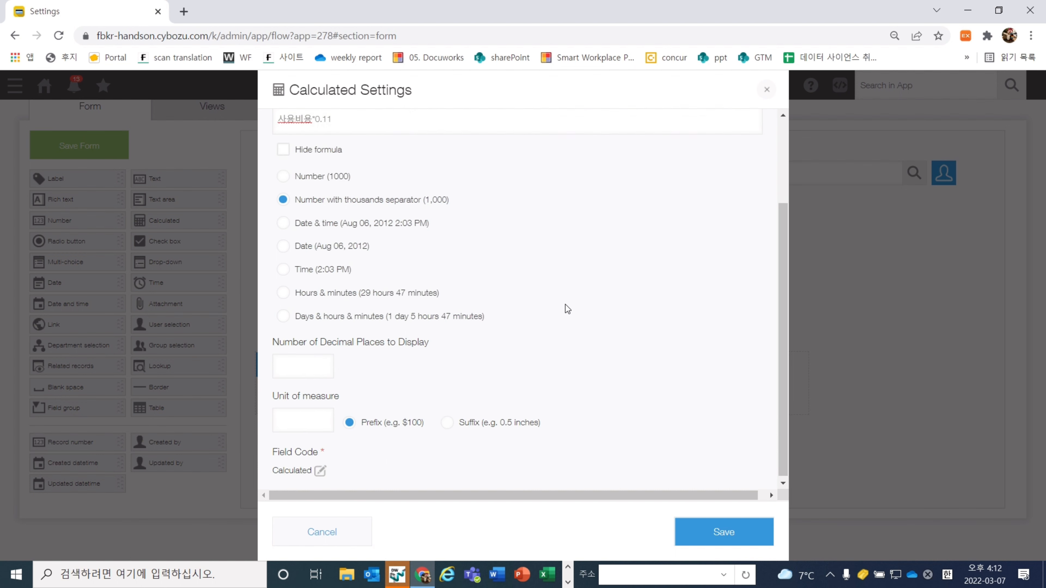
{"action": "left_click", "coordinate": [519, 421]}
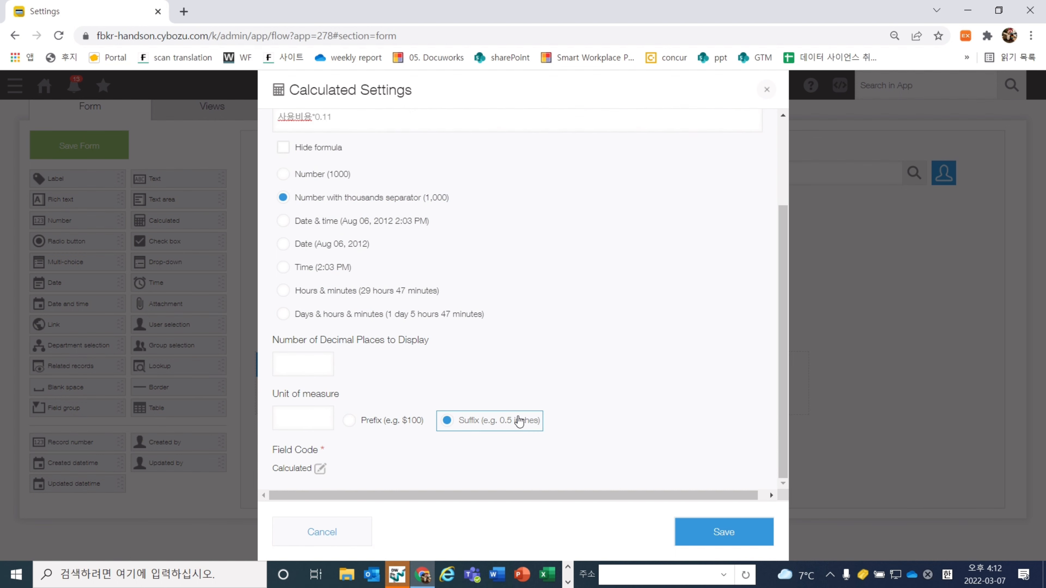
{"action": "left_click", "coordinate": [280, 412]}
{"action": "type", "text": "KRW"}
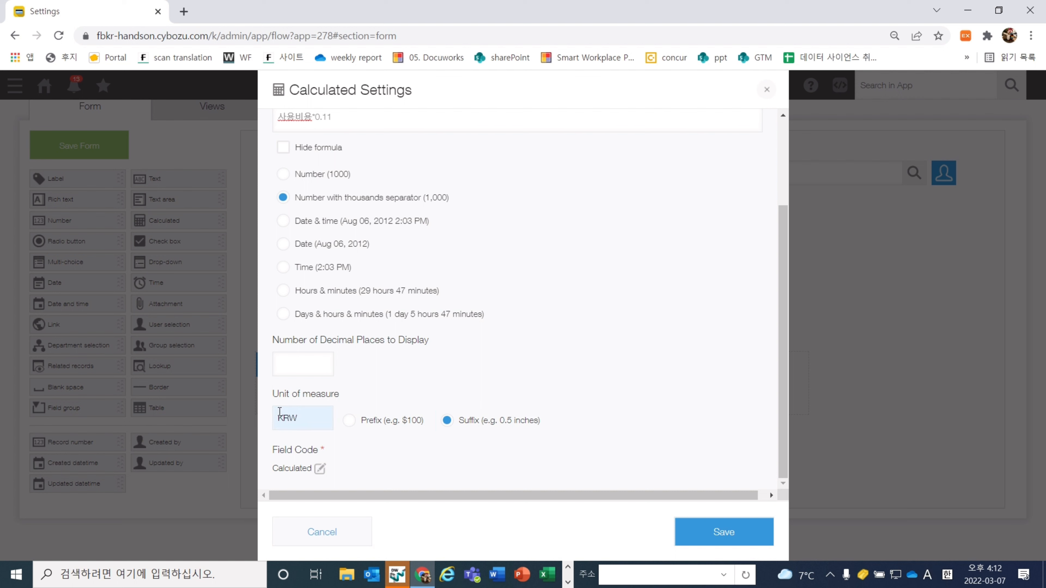
{"action": "left_click", "coordinate": [366, 448]}
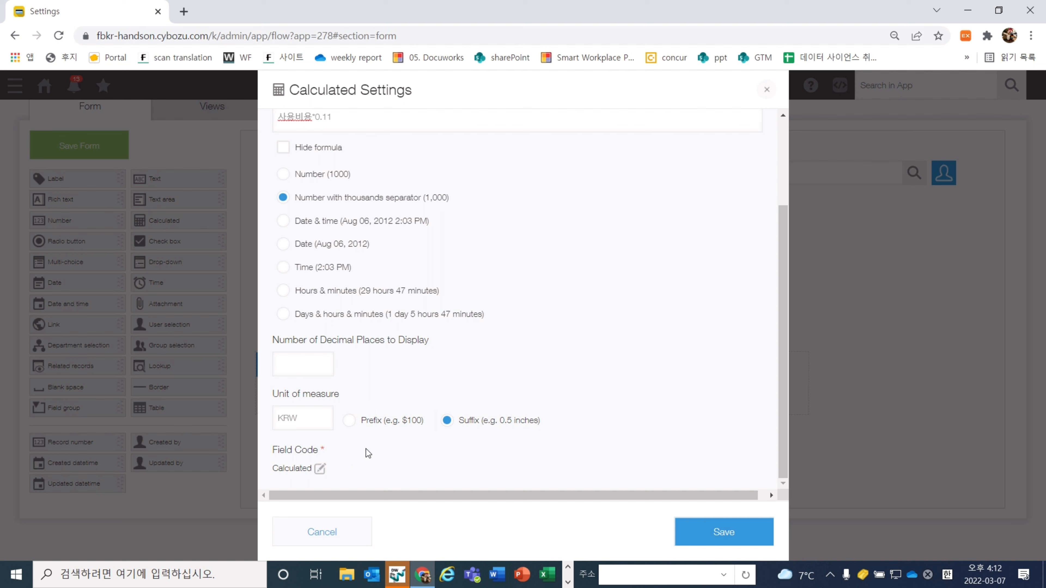
{"action": "left_click", "coordinate": [315, 355]}
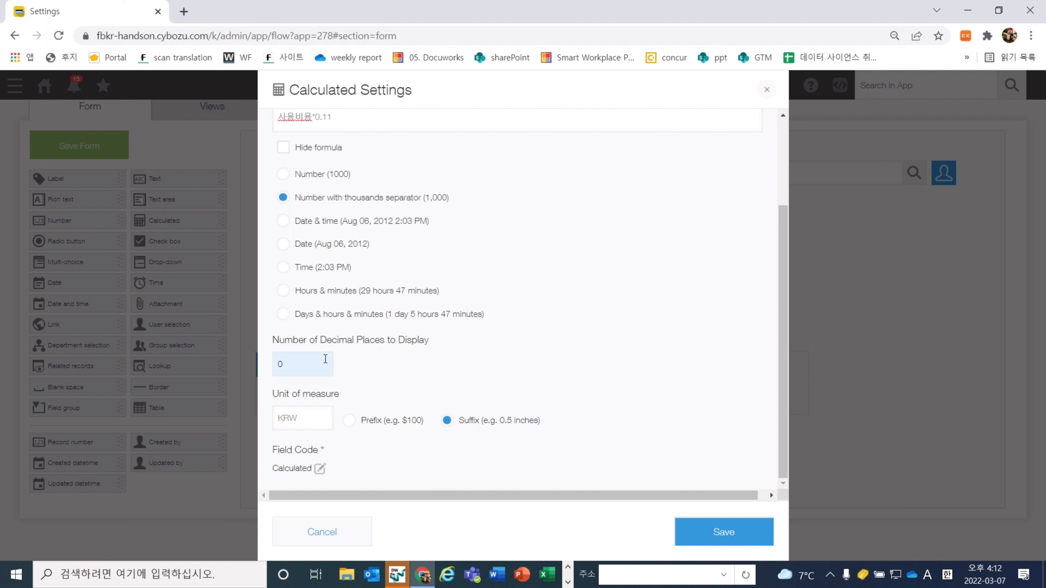
{"action": "left_click", "coordinate": [351, 372]}
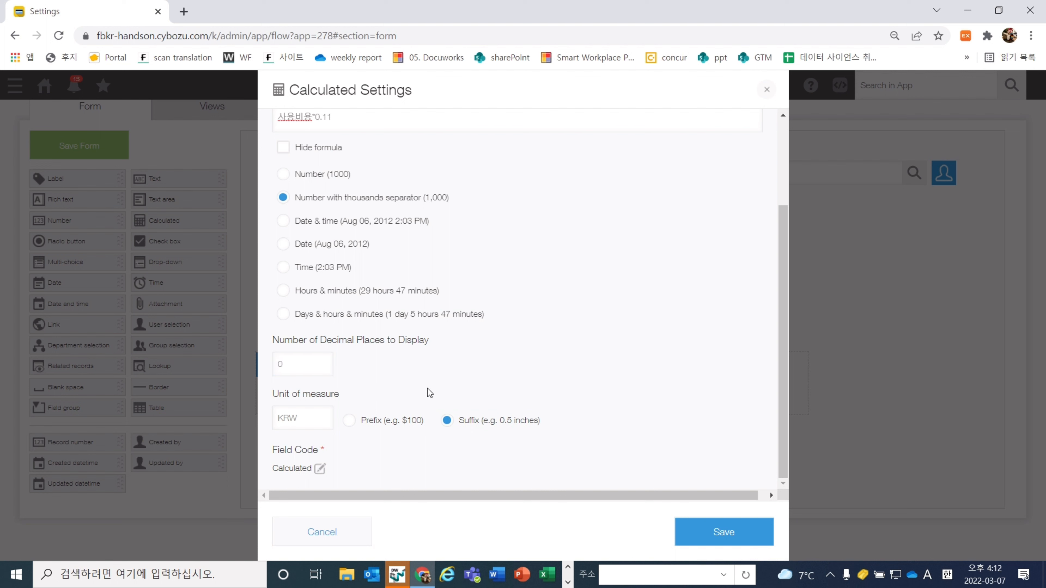
{"action": "left_click", "coordinate": [728, 548]}
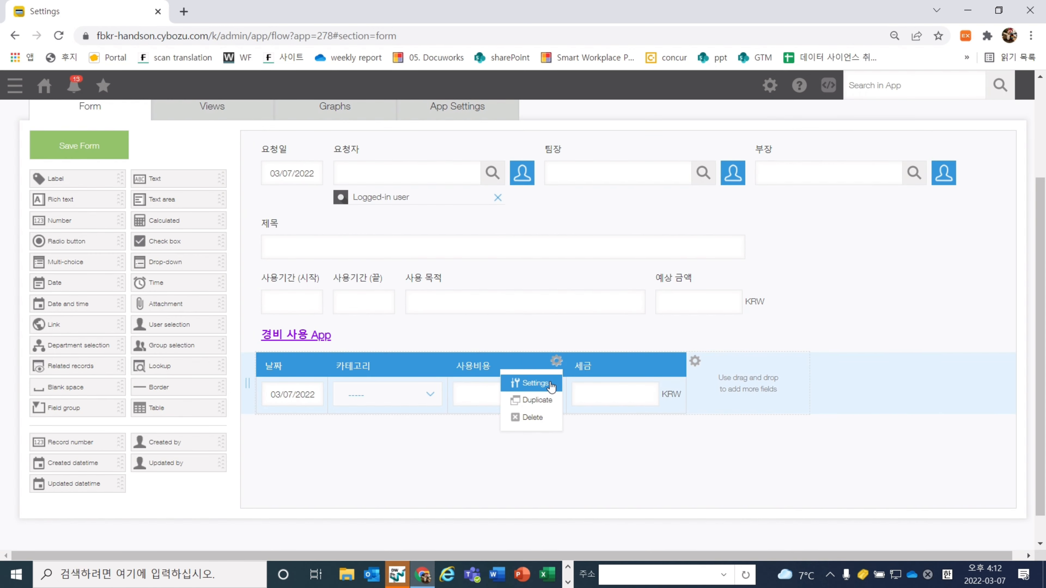
{"action": "left_click", "coordinate": [549, 383]}
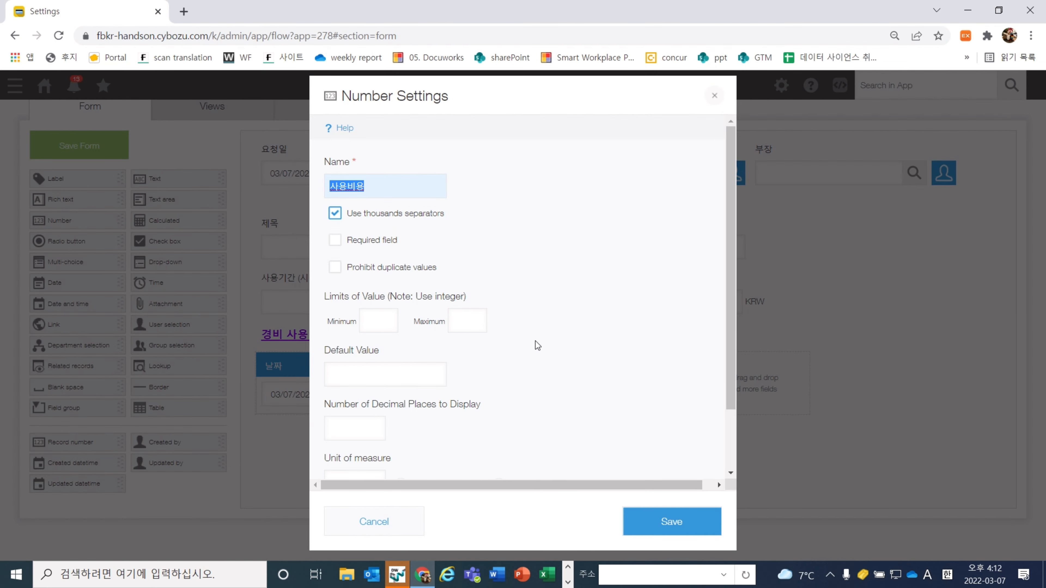
Leave 사용비용 unchanged, then add a calculated column before 세금 named 비용
{"action": "left_click", "coordinate": [401, 523]}
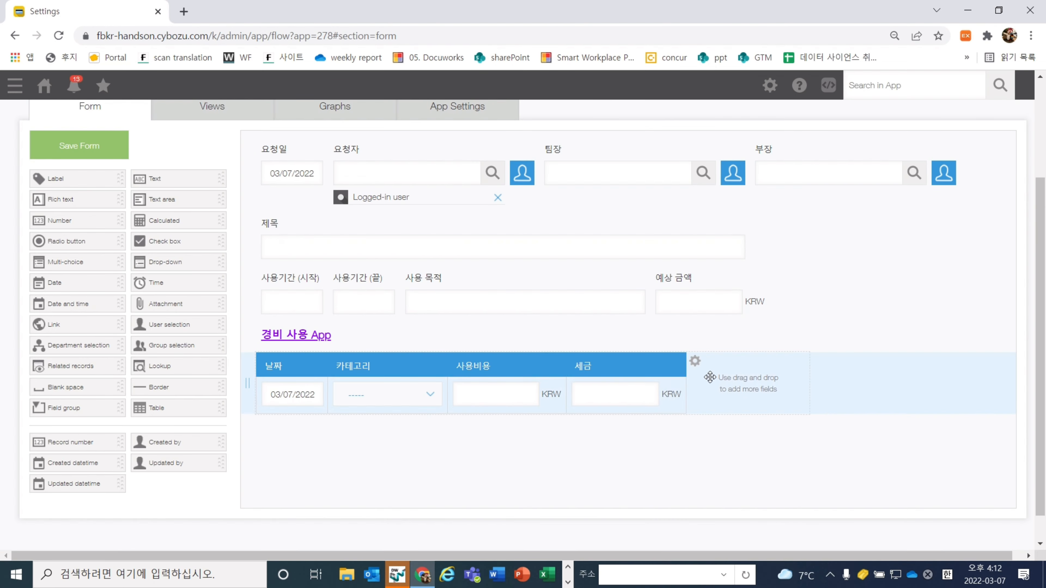
{"action": "mouse_move", "coordinate": [694, 366]}
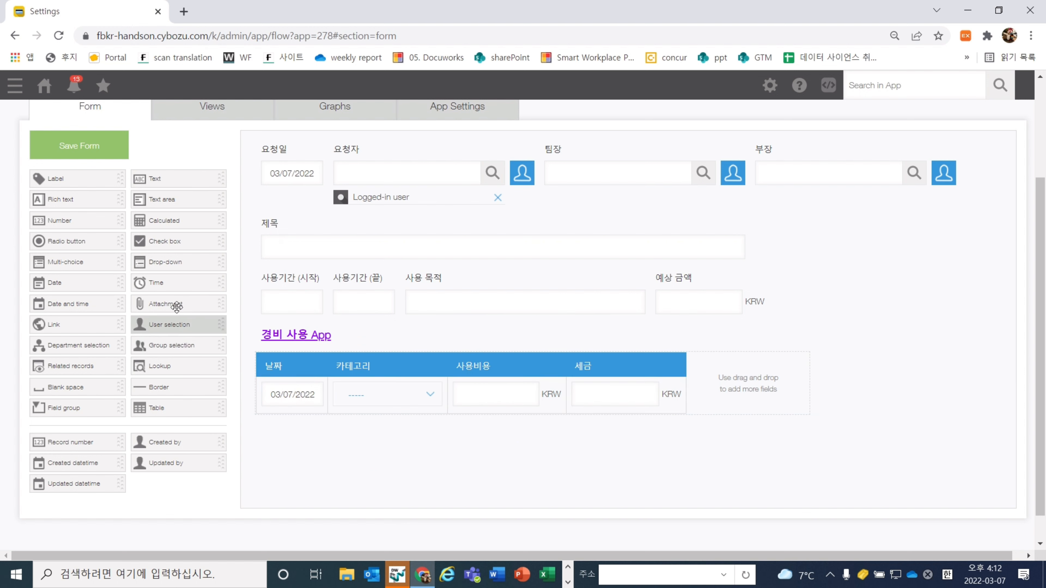
{"action": "left_click_drag", "start_coordinate": [172, 221], "coordinate": [586, 392]}
{"action": "left_click", "coordinate": [673, 363]}
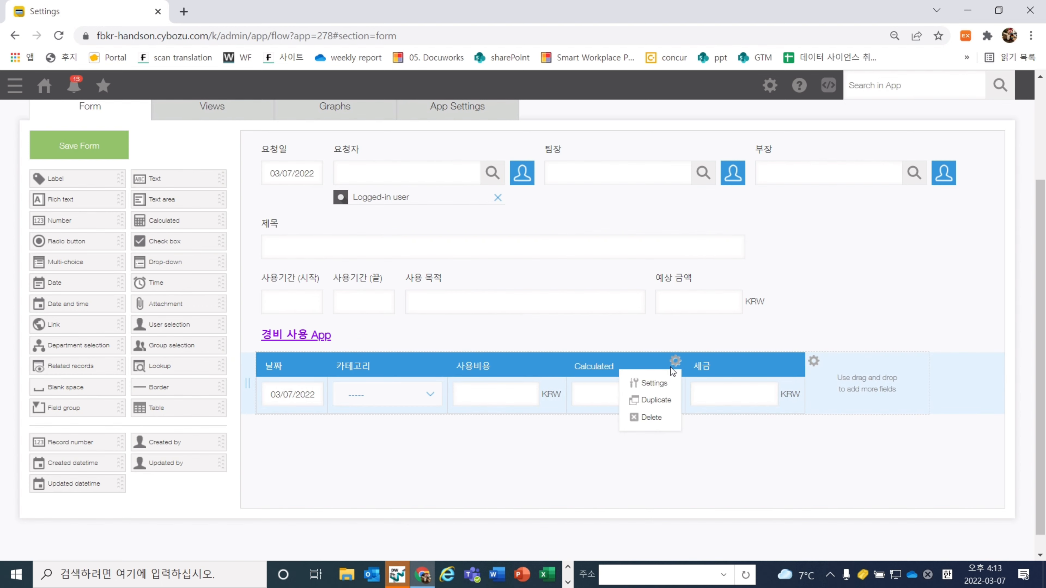
{"action": "left_click", "coordinate": [634, 390]}
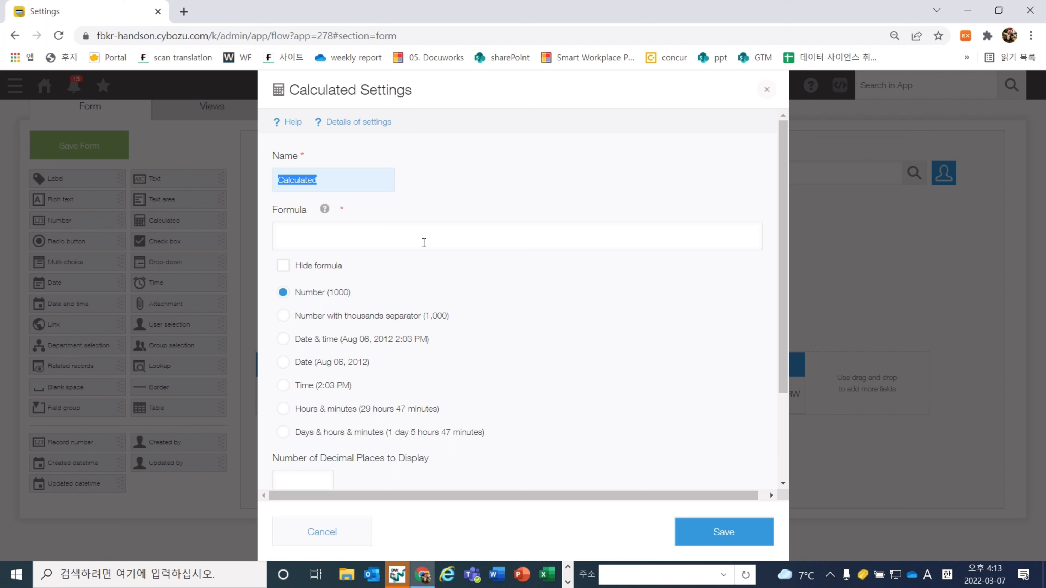
{"action": "type", "text": "q"}
{"action": "key", "text": "BackSpace"}
{"action": "key", "text": "Hangul"}
{"action": "type", "text": "비용"}
Give 비용 the formula 사용비용-세금, thousands separators and a KRW suffix
{"action": "left_click", "coordinate": [432, 242]}
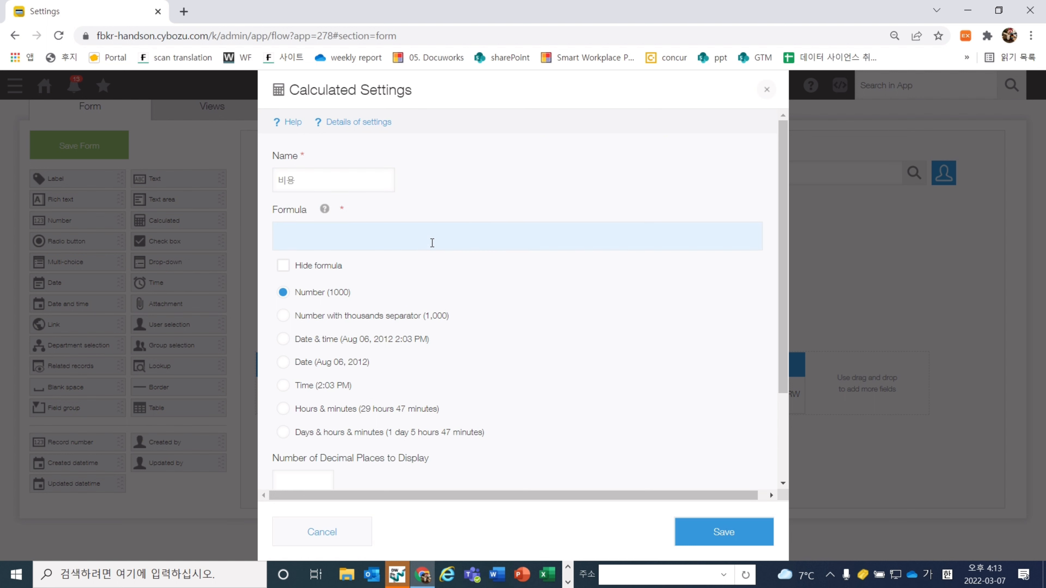
{"action": "type", "text": "사용비요"}
{"action": "type", "text": "-세금"}
{"action": "left_click", "coordinate": [472, 261]}
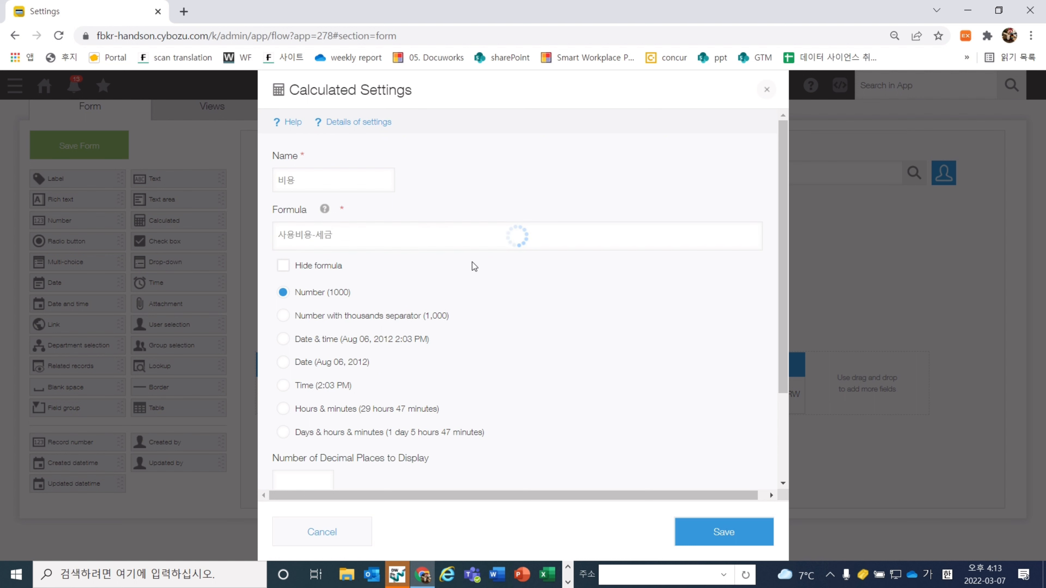
{"action": "left_click", "coordinate": [412, 317]}
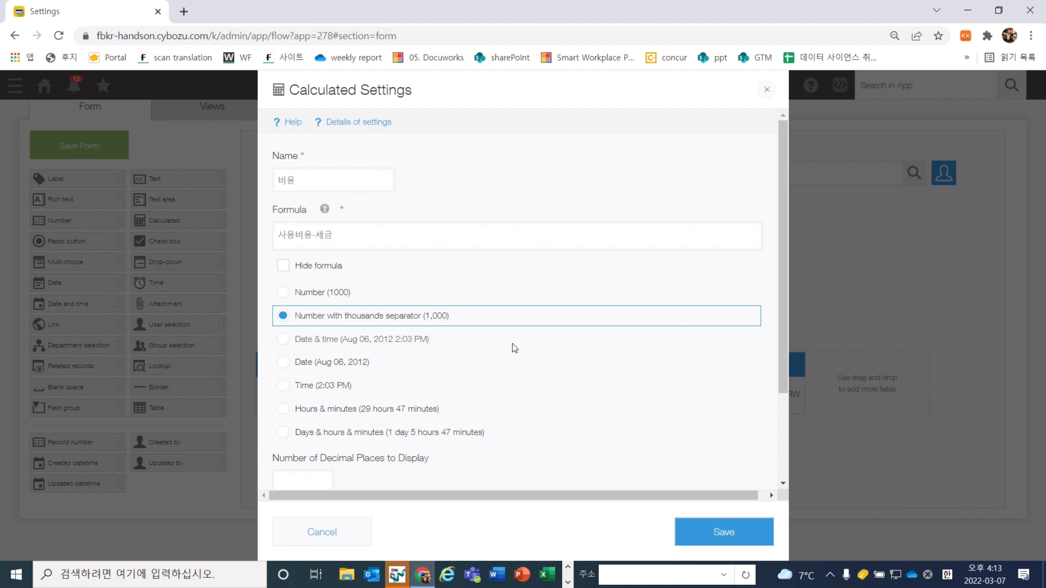
{"action": "scroll", "coordinate": [512, 343], "scroll_direction": "down", "scroll_amount": 1}
{"action": "scroll", "coordinate": [512, 348], "scroll_direction": "down", "scroll_amount": 1}
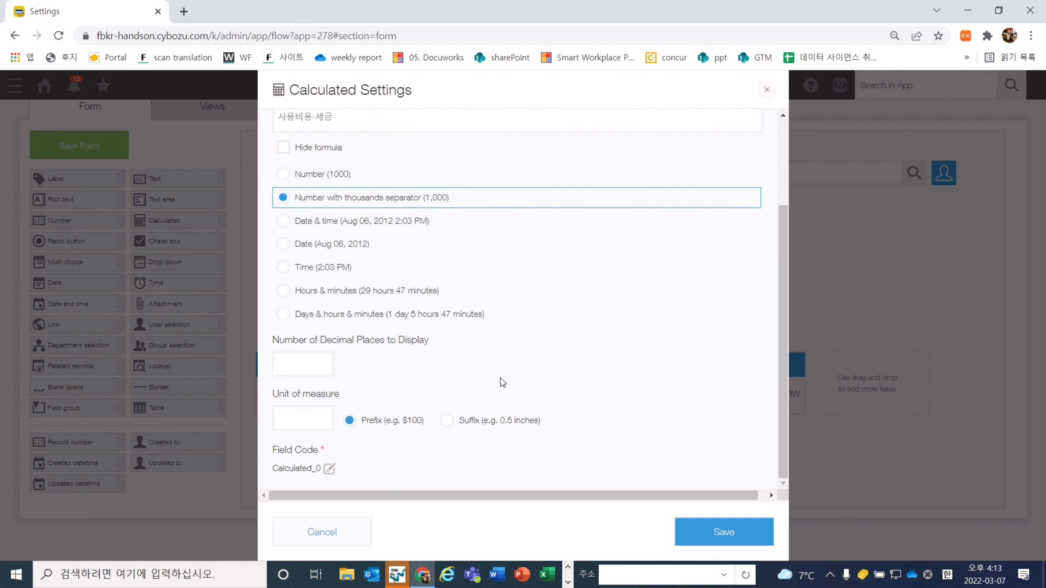
{"action": "left_click", "coordinate": [511, 432]}
{"action": "left_click", "coordinate": [304, 420]}
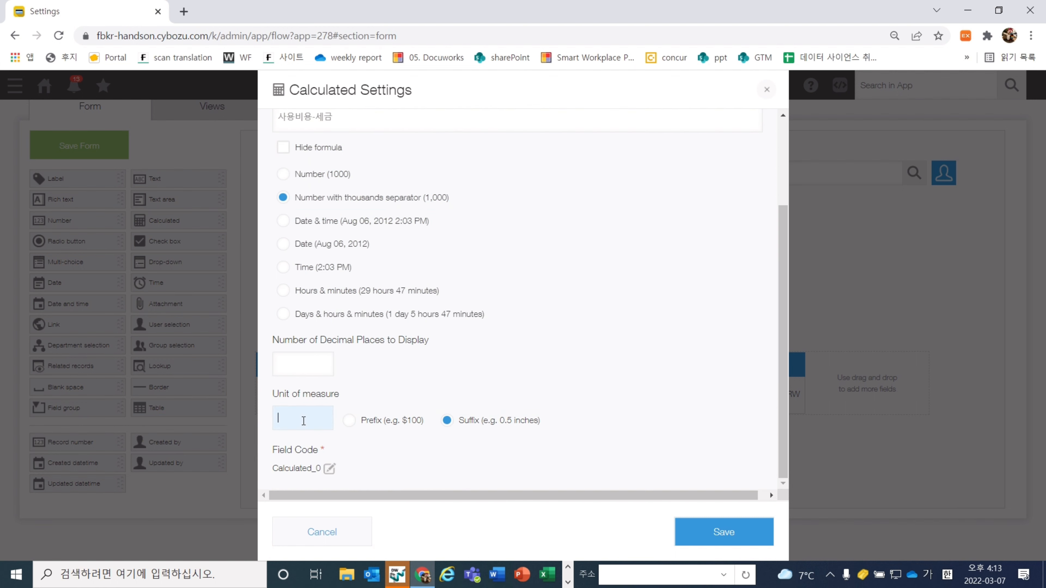
{"action": "type", "text": "KRW"}
Set the 비용 column's field code to 비용 and save its settings
{"action": "left_click", "coordinate": [329, 469]}
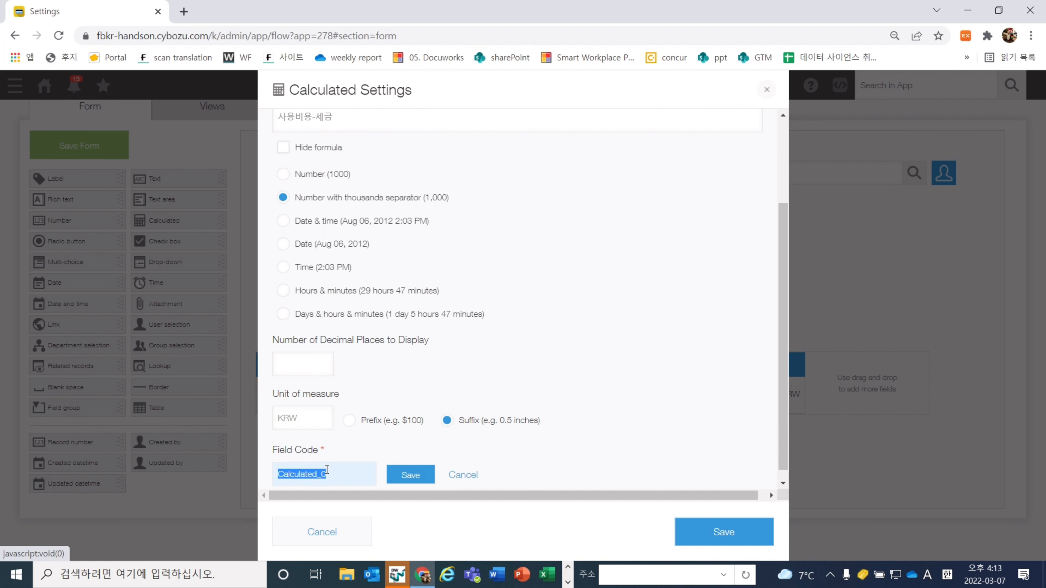
{"action": "key", "text": "Hangul"}
{"action": "type", "text": "비용"}
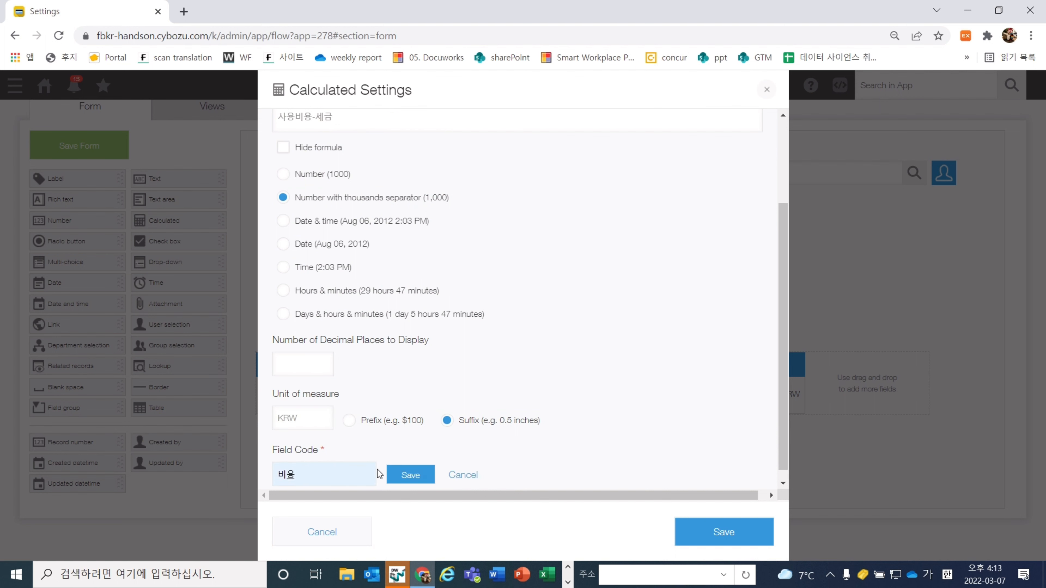
{"action": "left_click", "coordinate": [409, 473]}
{"action": "left_click", "coordinate": [685, 530]}
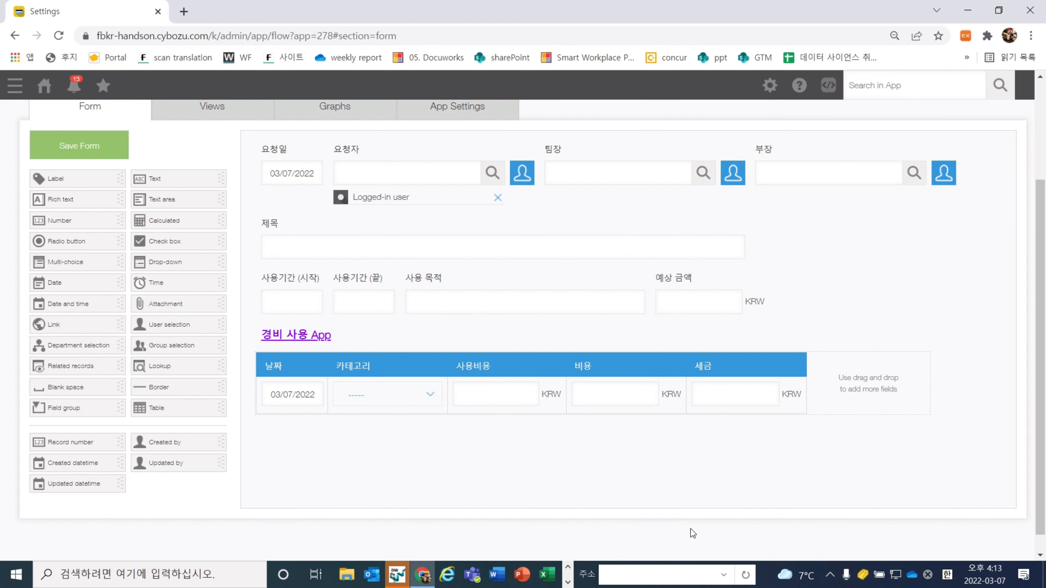
Add a text column named 상세 설명 at the end of the table
{"action": "left_click_drag", "start_coordinate": [189, 184], "coordinate": [873, 391]}
{"action": "left_click", "coordinate": [915, 361]}
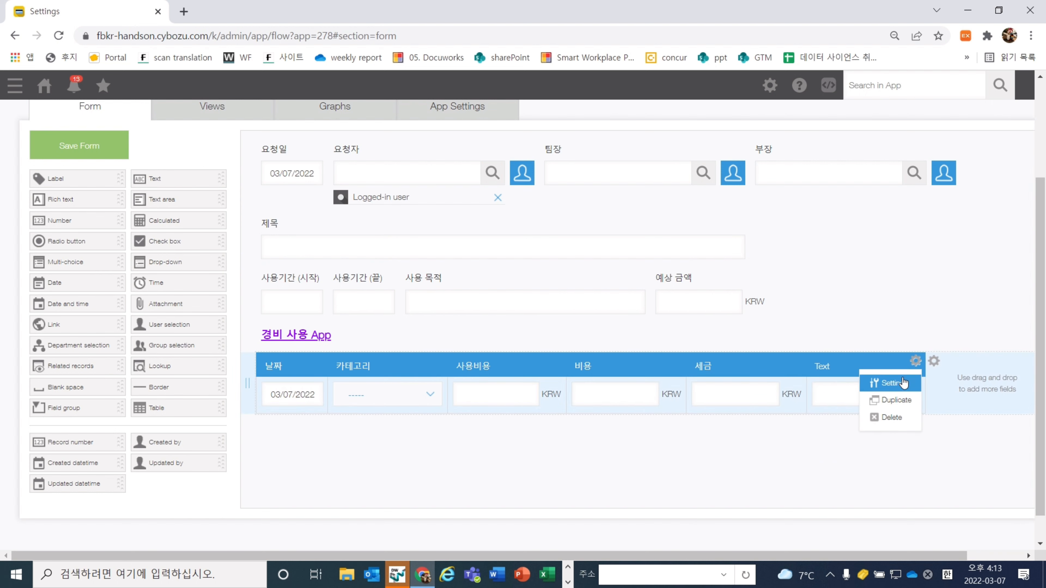
{"action": "left_click", "coordinate": [889, 383]}
{"action": "type", "text": "상세 설명"}
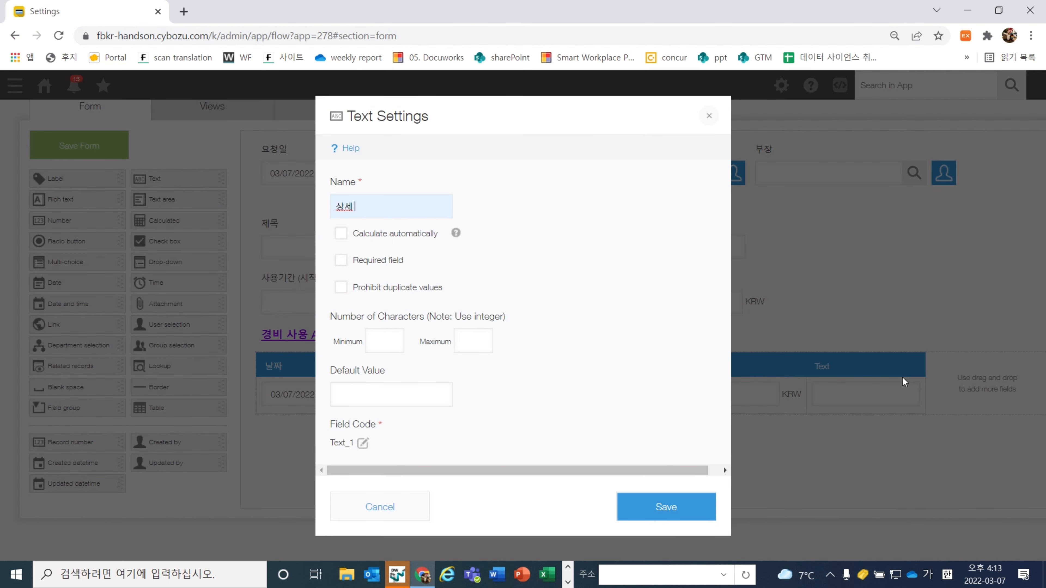
{"action": "left_click", "coordinate": [707, 513]}
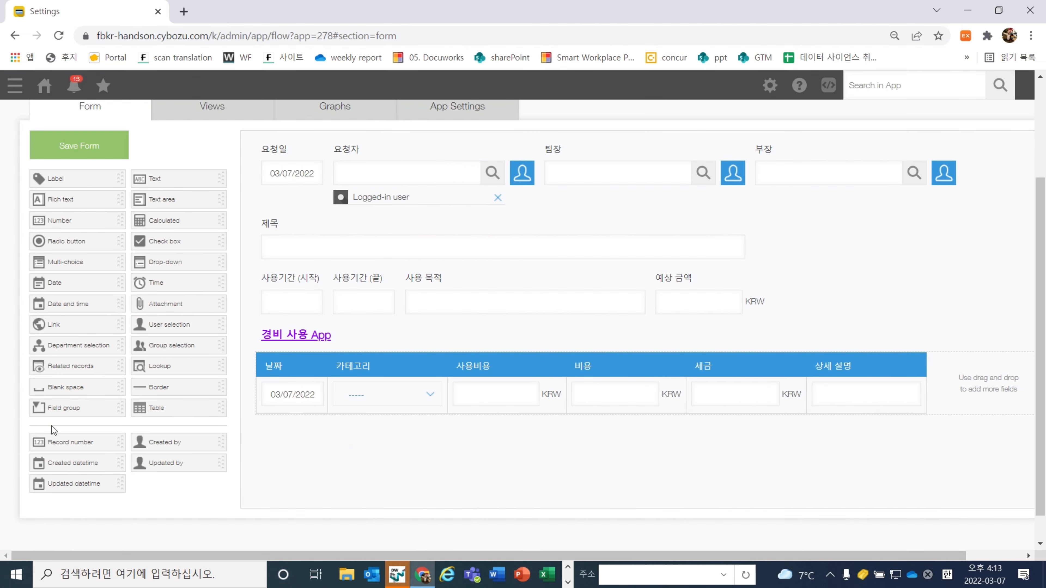
Add an attachment column named 영수증 after 상세 설명
{"action": "left_click_drag", "start_coordinate": [151, 304], "coordinate": [947, 374]}
{"action": "left_click_drag", "start_coordinate": [724, 552], "coordinate": [768, 547]}
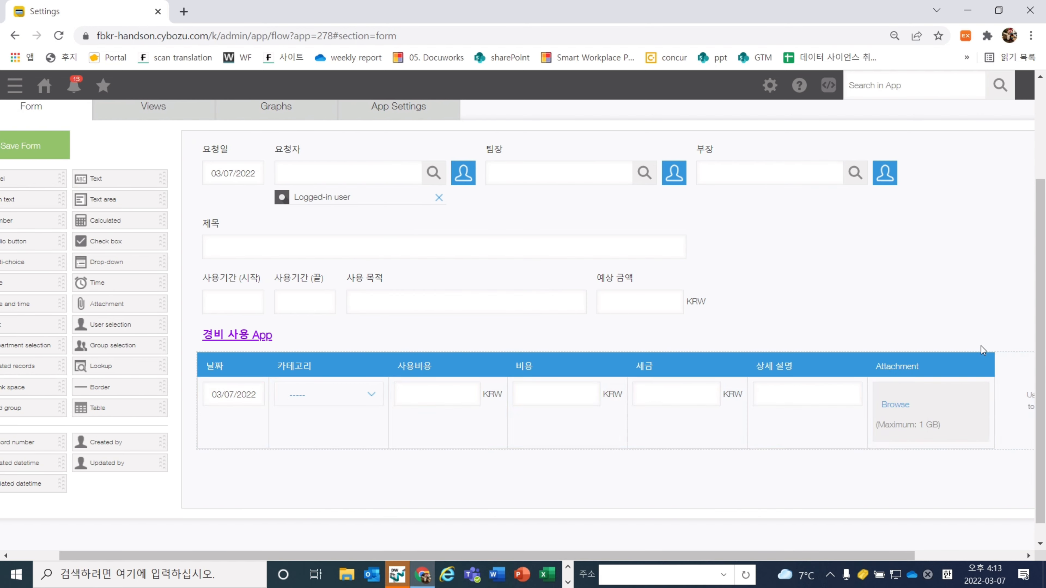
{"action": "left_click", "coordinate": [980, 345]}
{"action": "left_click", "coordinate": [972, 382]}
{"action": "type", "text": "영수증"}
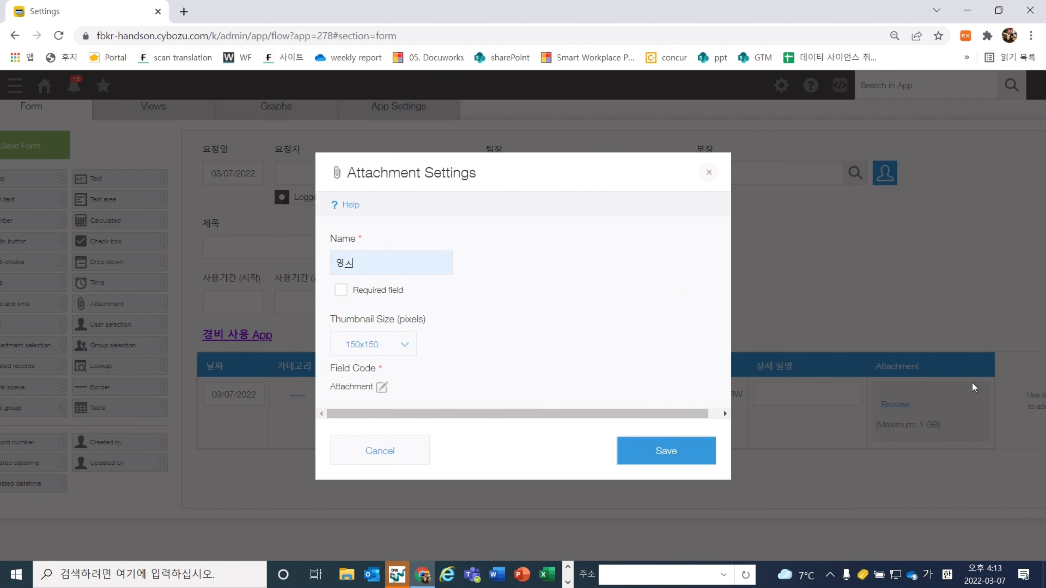
{"action": "left_click", "coordinate": [689, 451]}
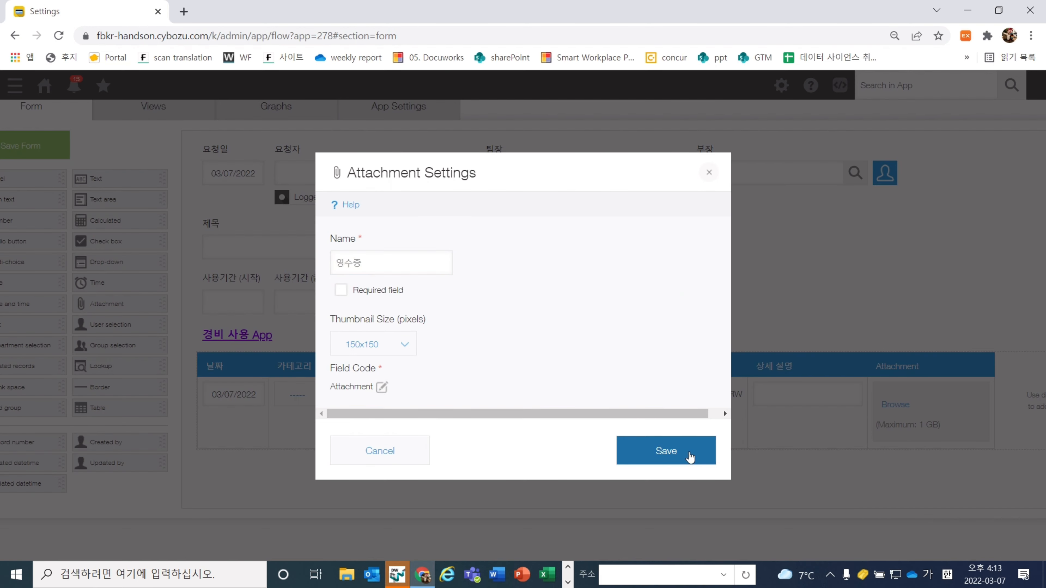
{"action": "left_click_drag", "start_coordinate": [641, 556], "coordinate": [576, 553]}
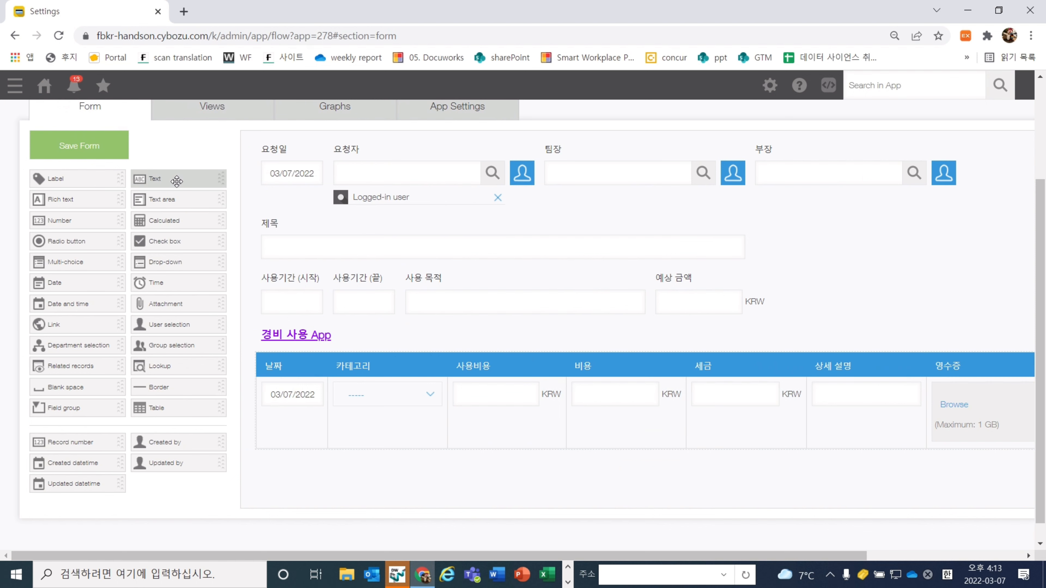
Place a calculated field named 총 비용 below the table with formula SUM(사용비용)
{"action": "left_click_drag", "start_coordinate": [174, 216], "coordinate": [313, 457]}
{"action": "left_click", "coordinate": [365, 469]}
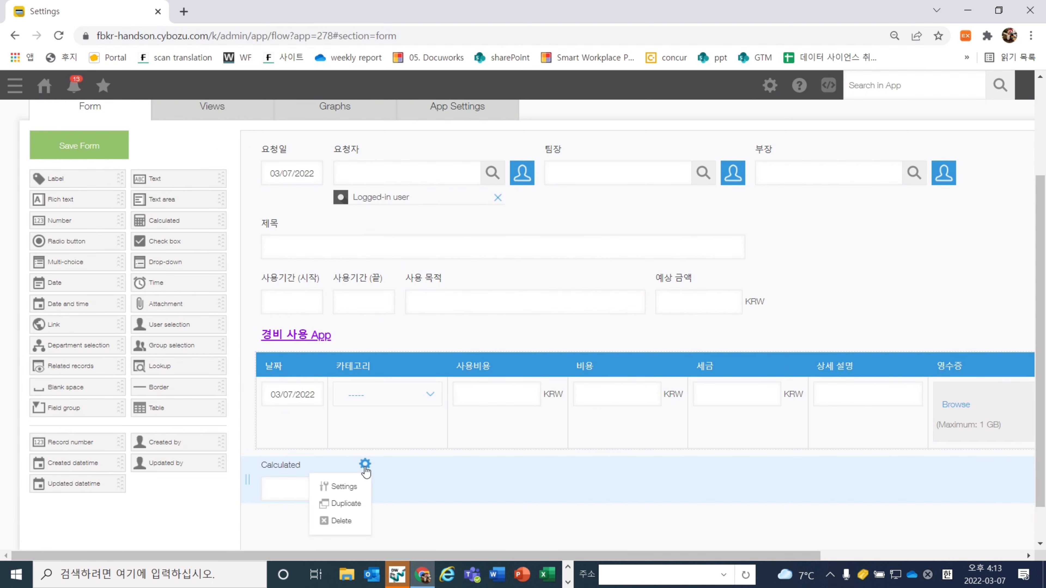
{"action": "left_click", "coordinate": [358, 484]}
{"action": "type", "text": "총 비용"}
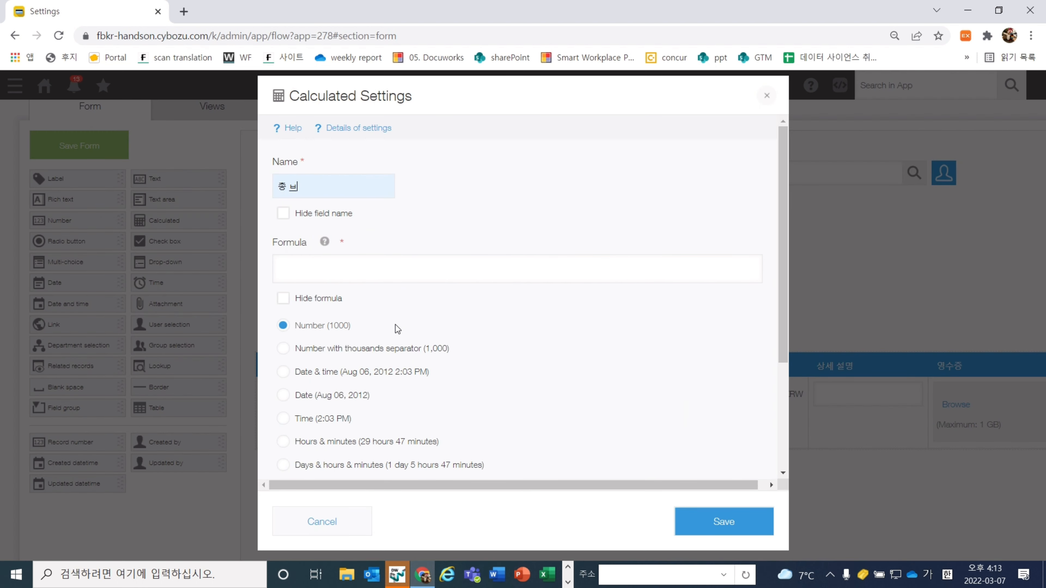
{"action": "left_click", "coordinate": [405, 263]}
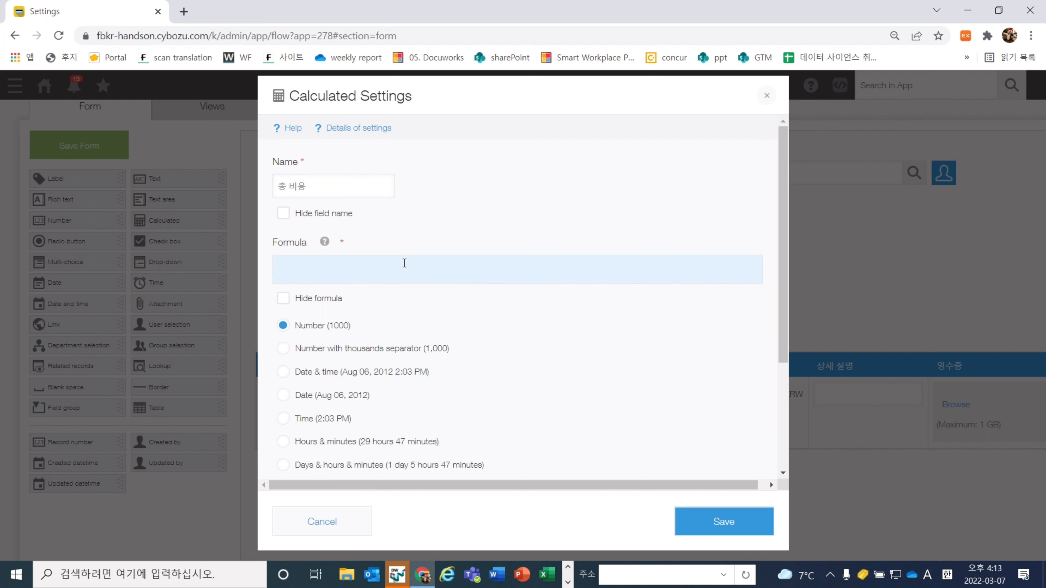
{"action": "type", "text": "SUM(사용비용"}
Format 총 비용 with thousands separators and a KRW suffix, and save it
{"action": "left_click", "coordinate": [392, 355]}
{"action": "scroll", "coordinate": [392, 355], "scroll_direction": "down", "scroll_amount": 4}
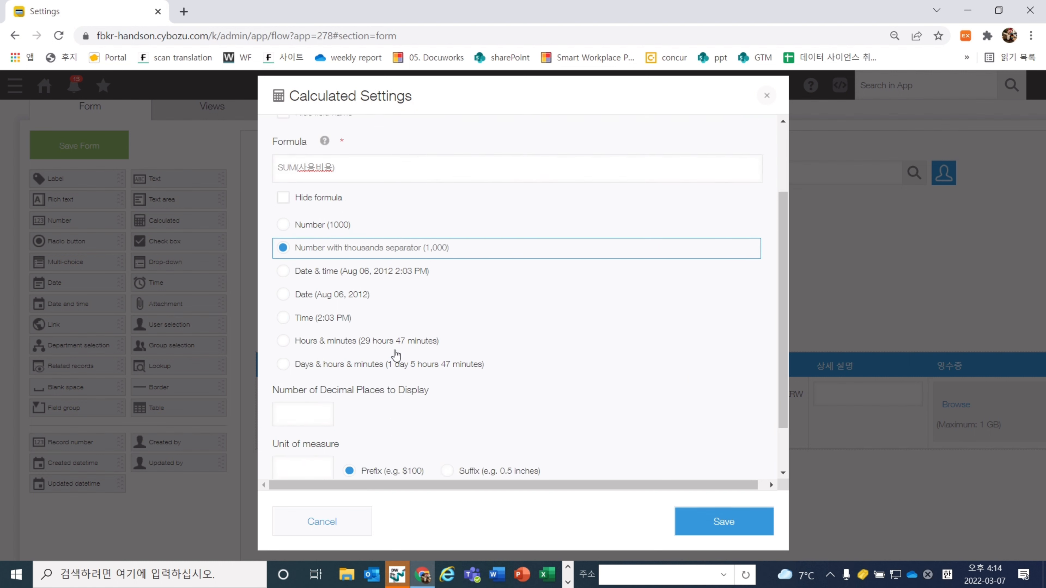
{"action": "left_click", "coordinate": [467, 409]}
{"action": "left_click", "coordinate": [299, 407]}
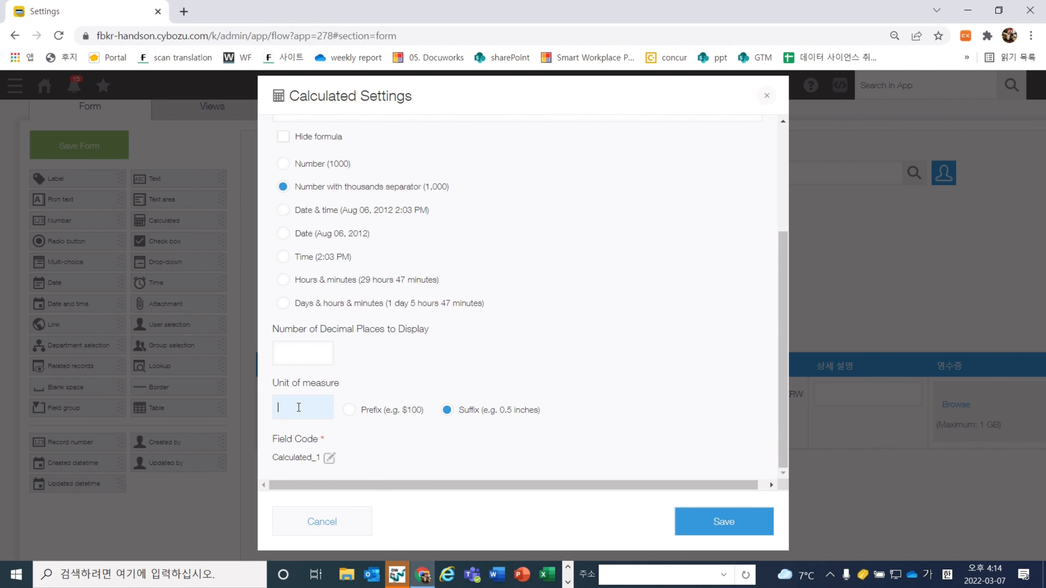
{"action": "type", "text": "KRW"}
{"action": "left_click", "coordinate": [724, 520]}
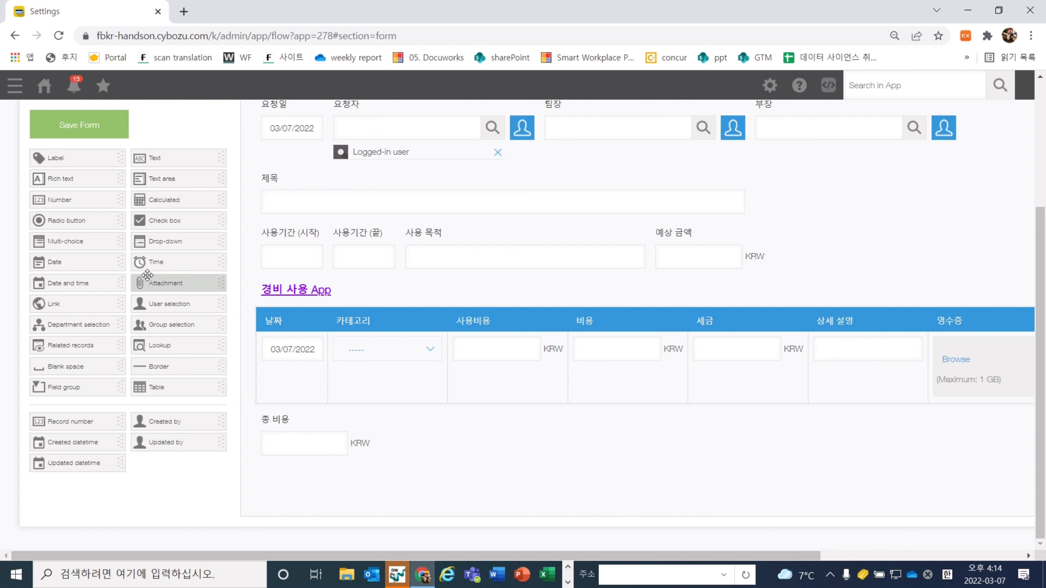
{"action": "left_click_drag", "start_coordinate": [158, 284], "coordinate": [362, 474]}
Rename the attachment field below 총 비용 to 첨부 문서
{"action": "mouse_move", "coordinate": [372, 474]}
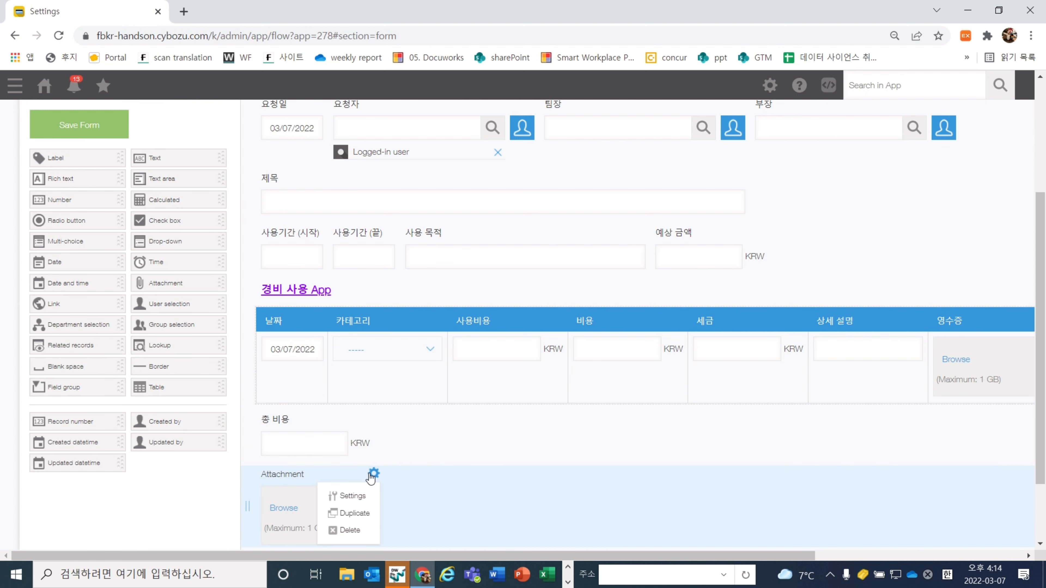
{"action": "left_click", "coordinate": [350, 496]}
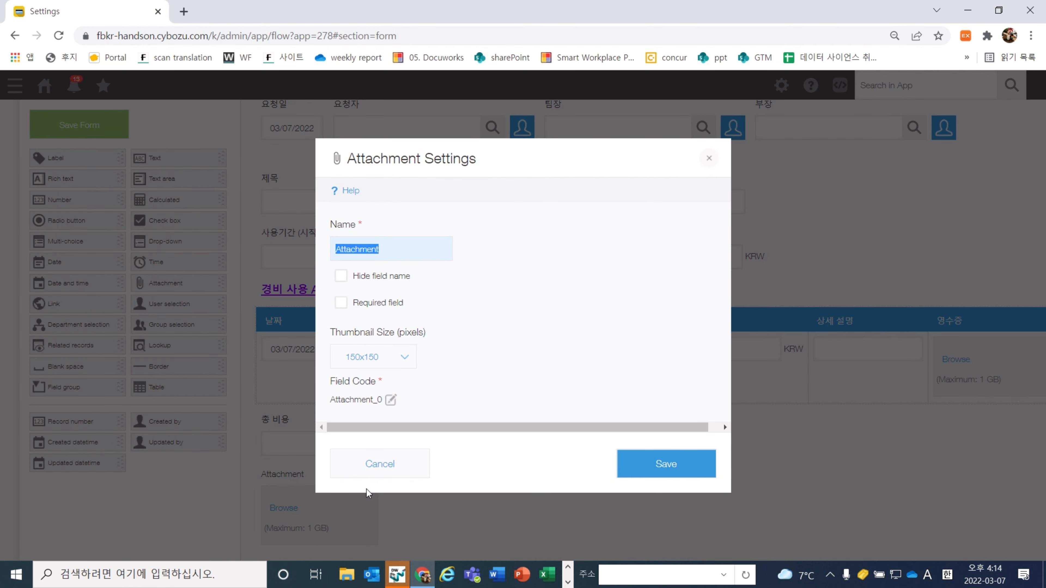
{"action": "type", "text": "cja"}
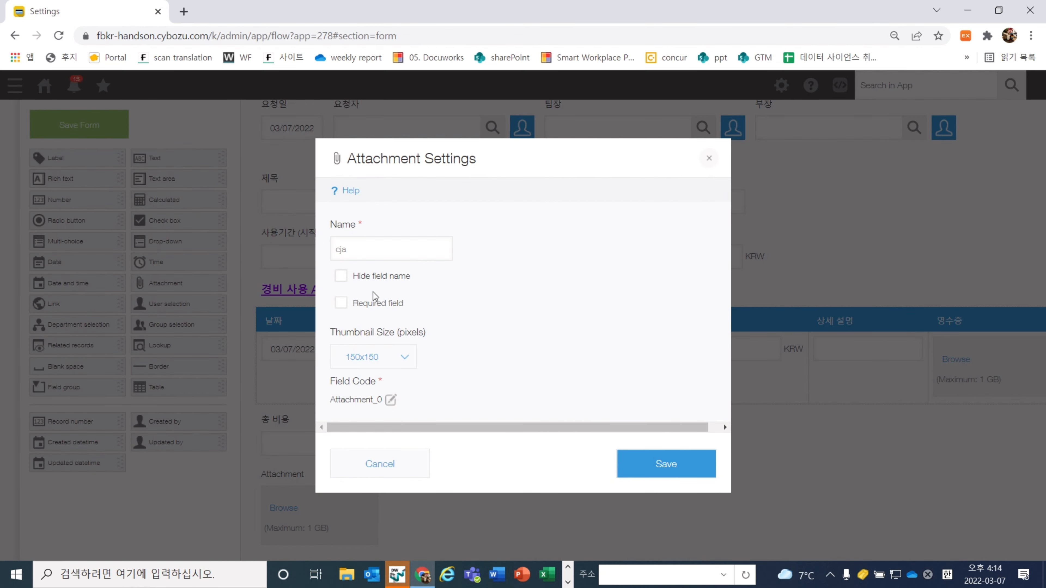
{"action": "left_click", "coordinate": [374, 259]}
{"action": "type", "text": "첨부"}
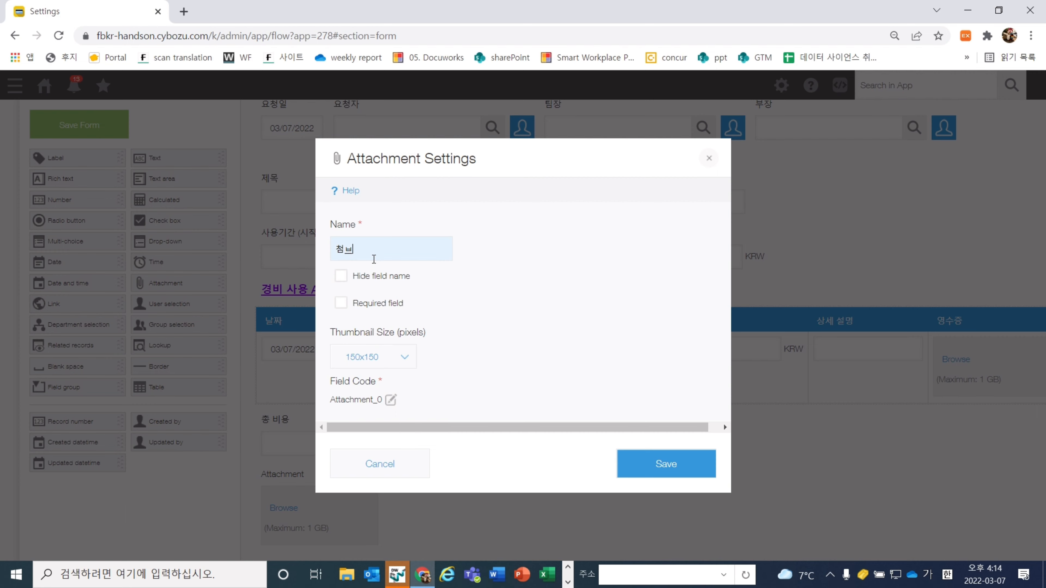
{"action": "type", "text": " 문서"}
{"action": "left_click", "coordinate": [684, 464]}
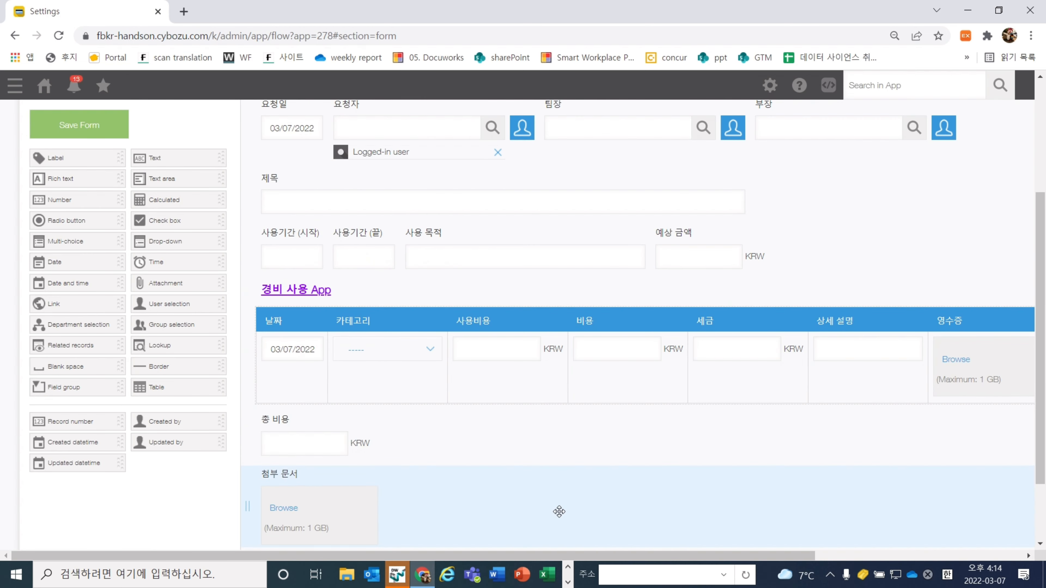
Add a text area named comment beside 첨부 문서 and narrow the 카테고리 column
{"action": "left_click_drag", "start_coordinate": [176, 199], "coordinate": [481, 531]}
{"action": "left_click", "coordinate": [560, 475]}
{"action": "left_click", "coordinate": [560, 491]}
{"action": "key", "text": "BackSpace"}
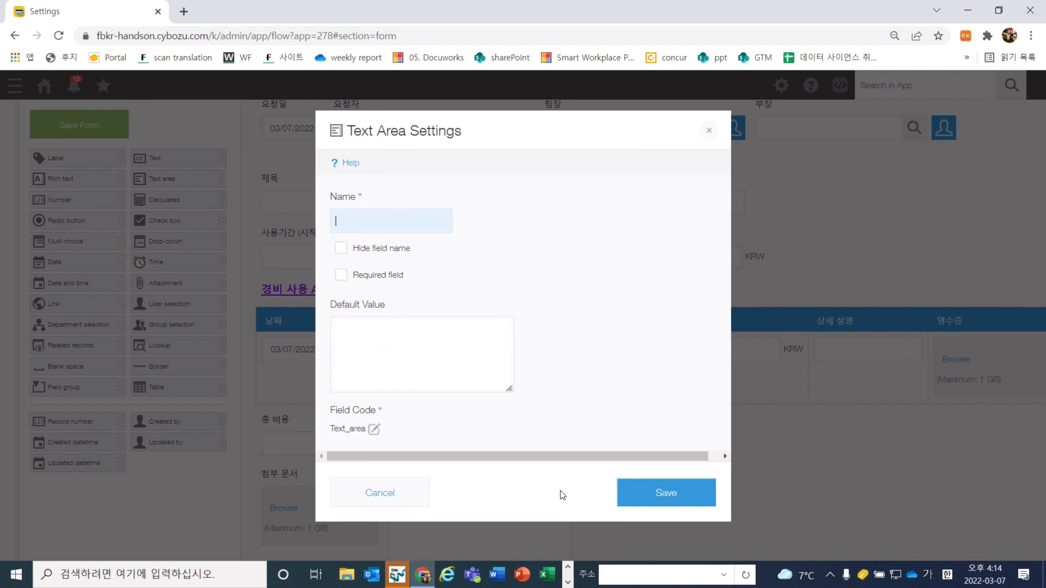
{"action": "type", "text": "comment"}
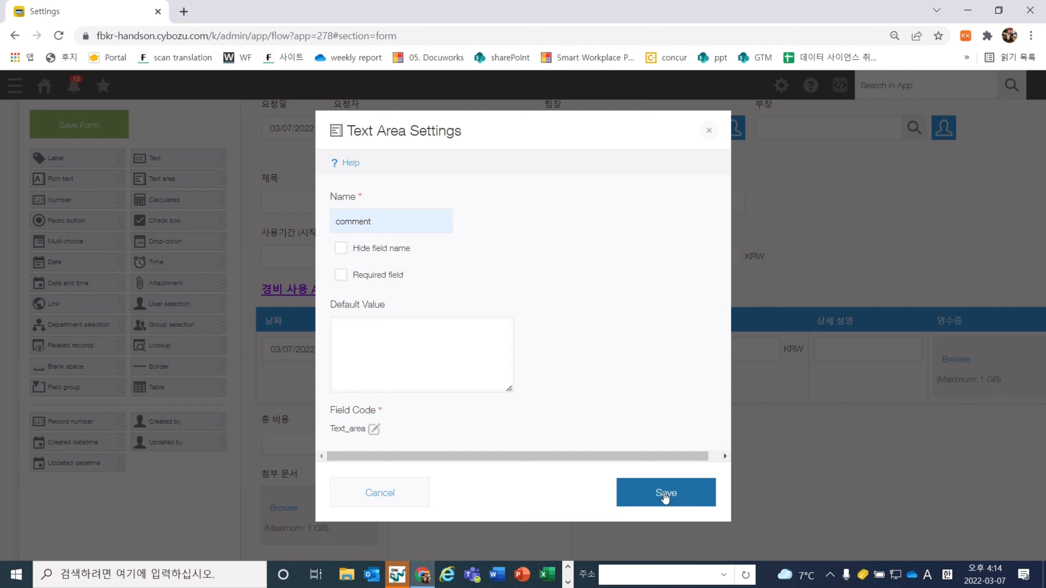
{"action": "left_click", "coordinate": [664, 494]}
{"action": "left_click_drag", "start_coordinate": [448, 361], "coordinate": [422, 363]}
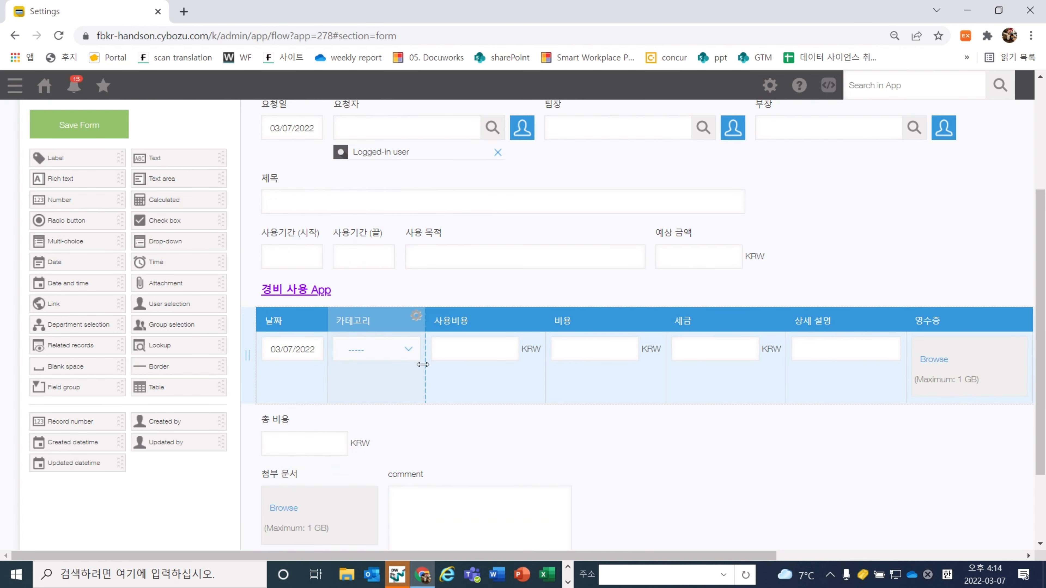
Narrow the table's 사용비용, 비용, 세금 and 상세 설명 columns
{"action": "left_click_drag", "start_coordinate": [540, 361], "coordinate": [512, 366]}
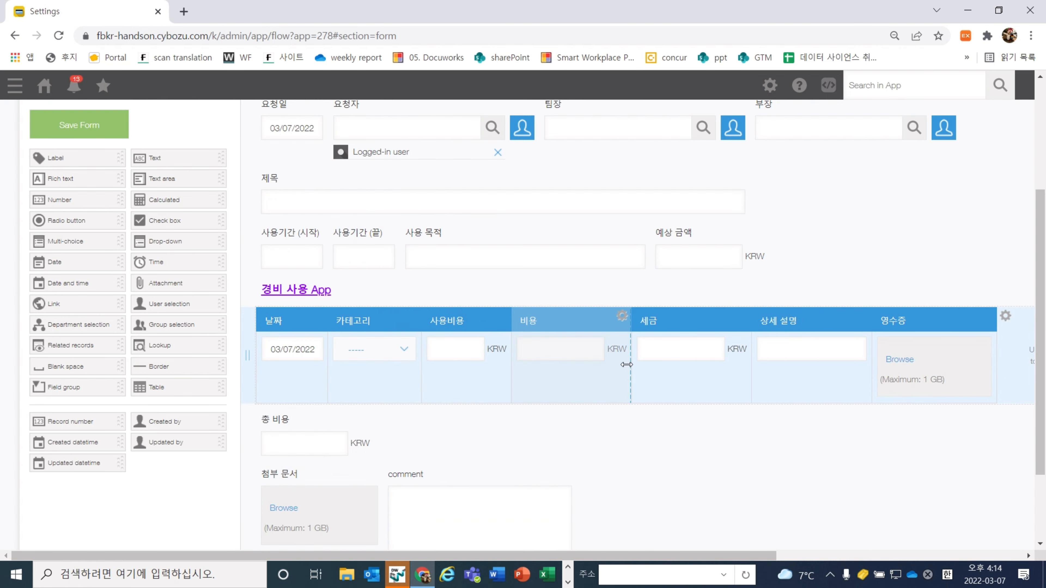
{"action": "left_click_drag", "start_coordinate": [630, 364], "coordinate": [602, 366]}
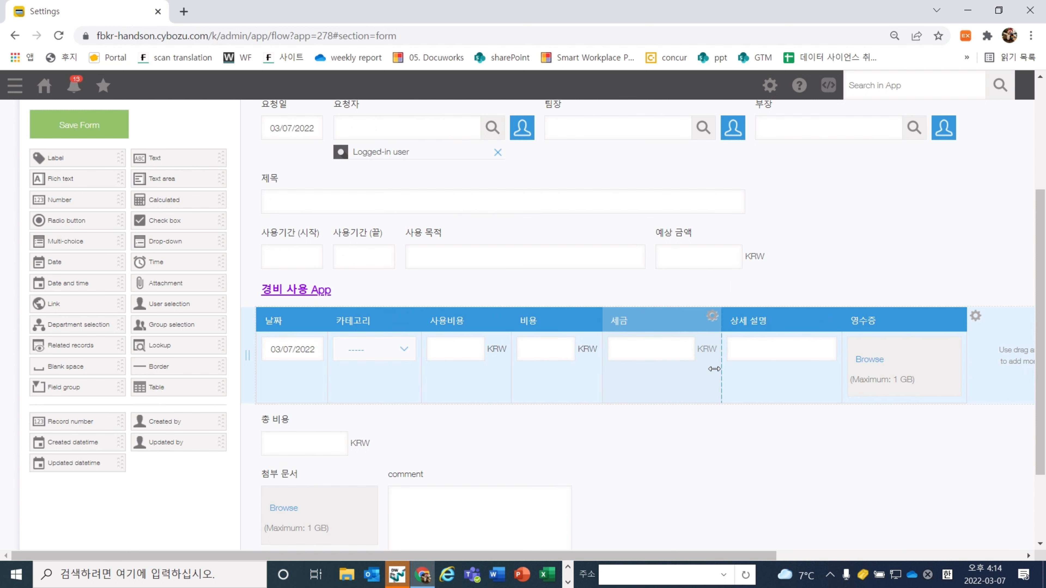
{"action": "left_click_drag", "start_coordinate": [722, 367], "coordinate": [698, 374]}
{"action": "left_click_drag", "start_coordinate": [819, 373], "coordinate": [797, 374]}
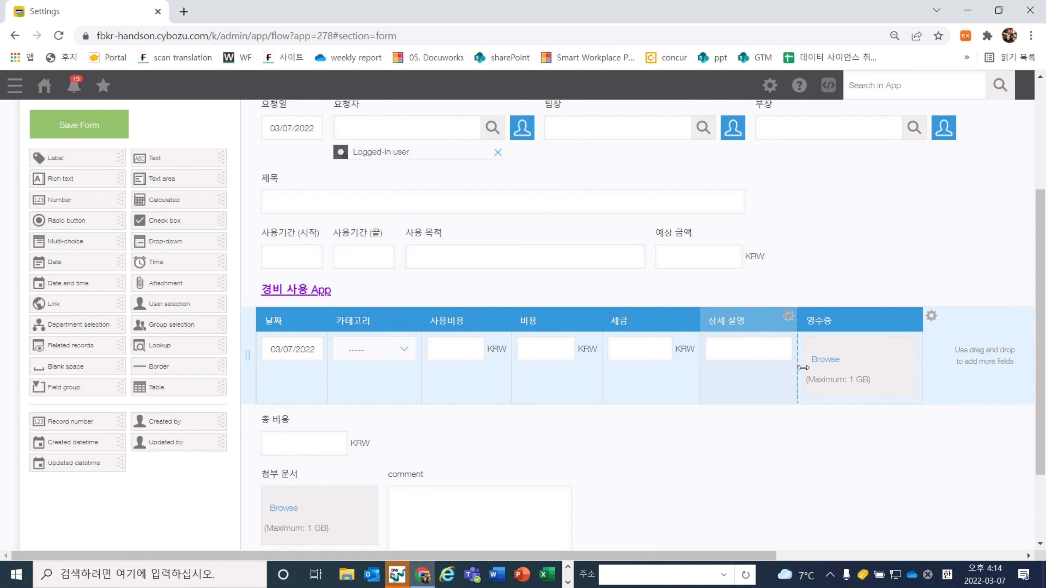
Widen the 첨부 문서 and comment fields and narrow the 총 비용 box
{"action": "scroll", "coordinate": [724, 415], "scroll_direction": "down", "scroll_amount": 2}
{"action": "left_click_drag", "start_coordinate": [395, 425], "coordinate": [458, 422]}
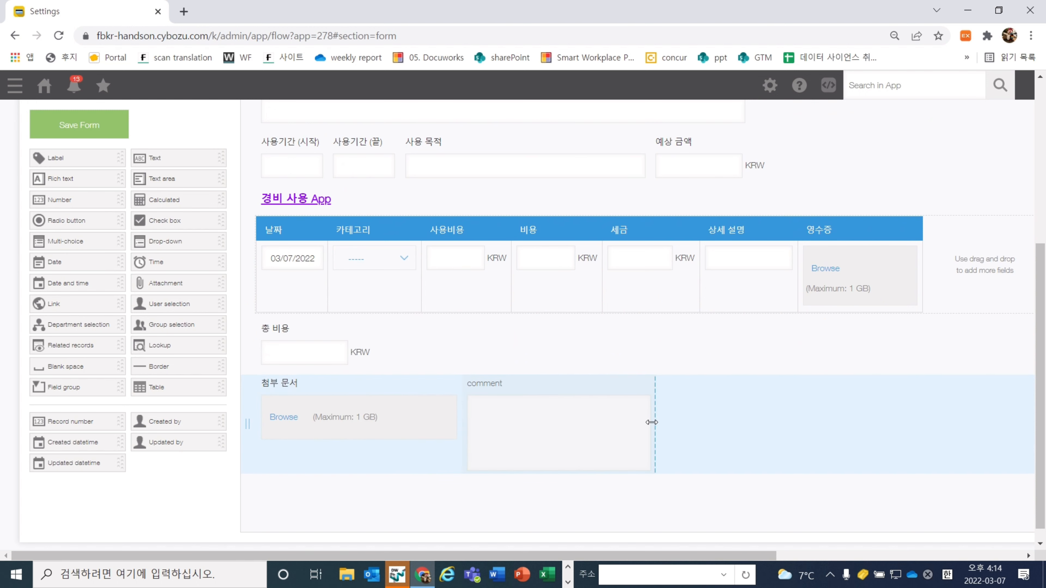
{"action": "left_click_drag", "start_coordinate": [652, 420], "coordinate": [763, 417]}
{"action": "mouse_move", "coordinate": [372, 346]}
{"action": "left_mouse_down"}
{"action": "mouse_move", "coordinate": [463, 349]}
{"action": "mouse_move", "coordinate": [387, 349]}
{"action": "left_mouse_up"}
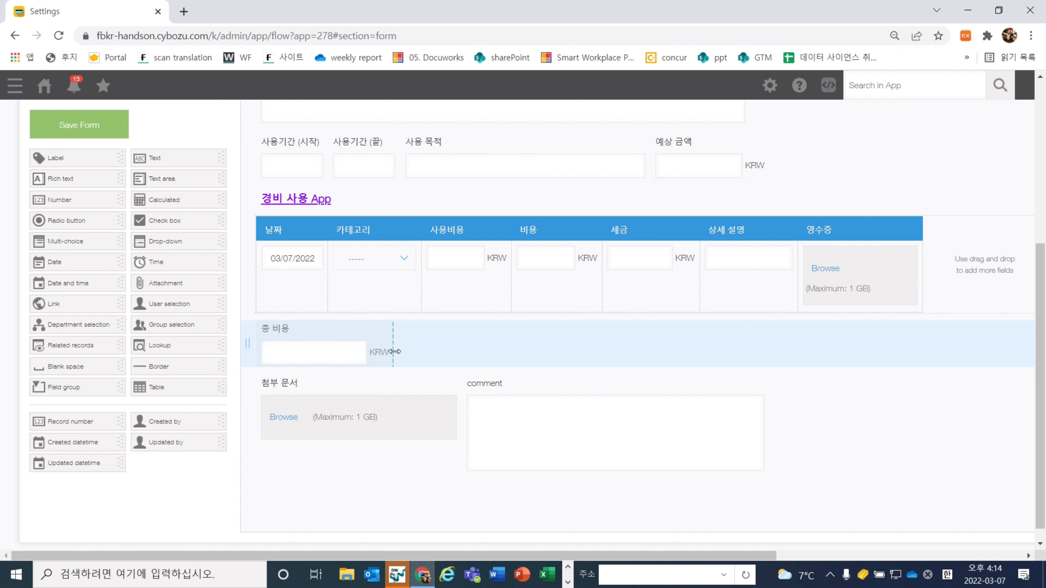
{"action": "scroll", "coordinate": [463, 351], "scroll_direction": "up", "scroll_amount": 2}
{"action": "scroll", "coordinate": [462, 351], "scroll_direction": "up", "scroll_amount": 2}
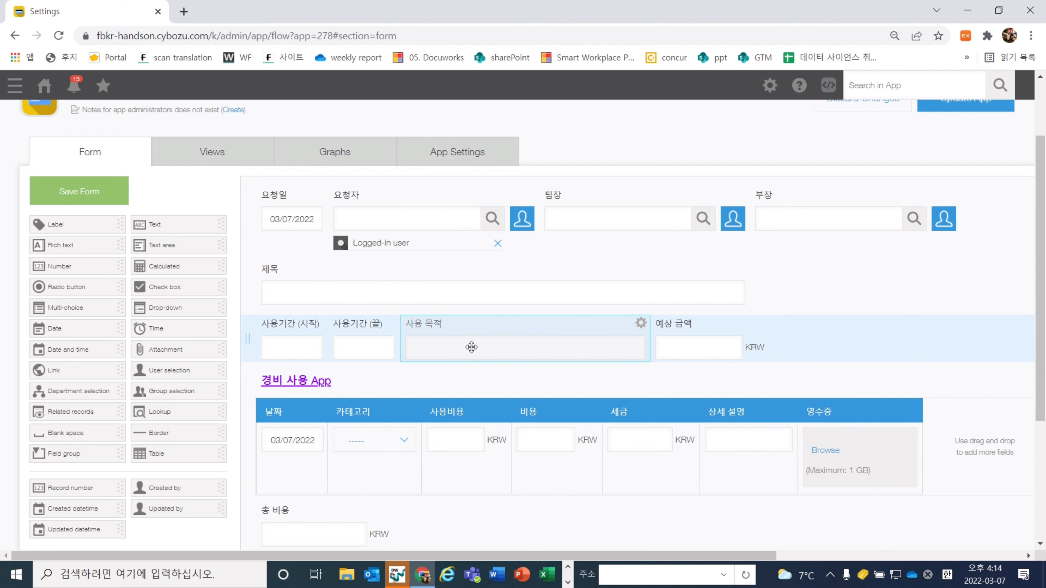
{"action": "scroll", "coordinate": [472, 347], "scroll_direction": "up", "scroll_amount": 1}
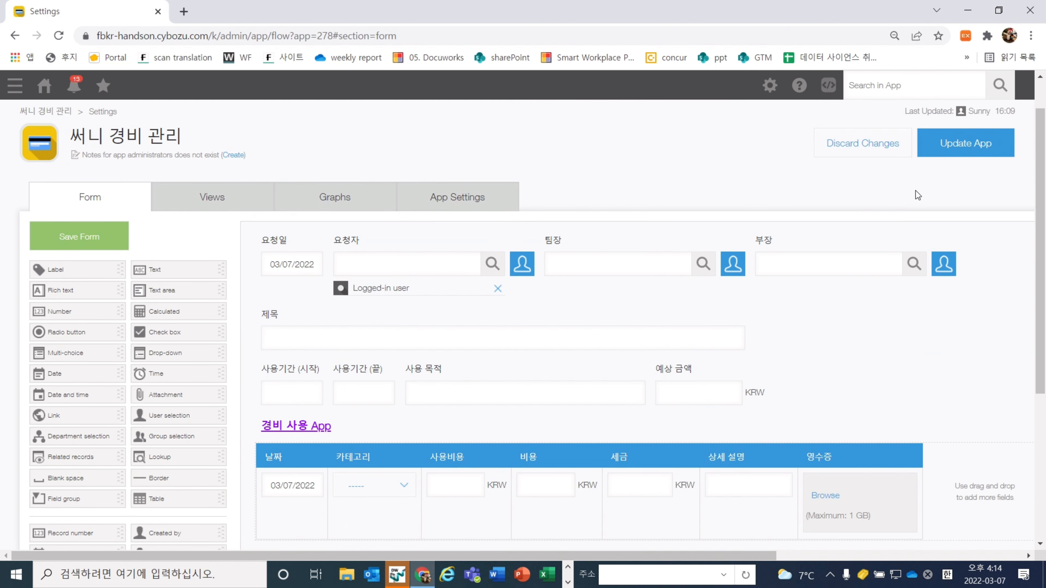
Try updating the app, which fails with a field-code error
{"action": "left_click", "coordinate": [948, 152]}
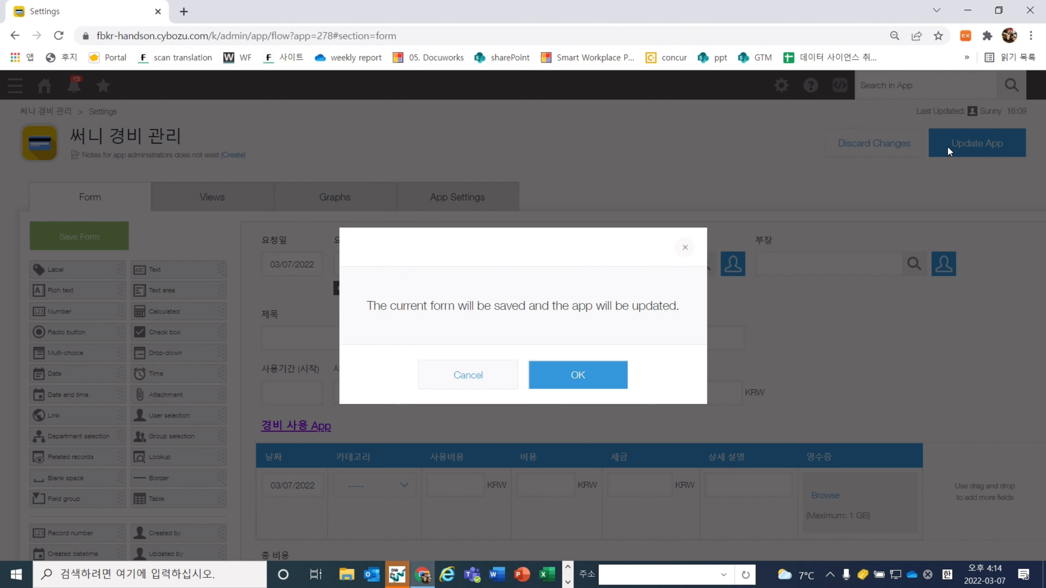
{"action": "left_click", "coordinate": [577, 379]}
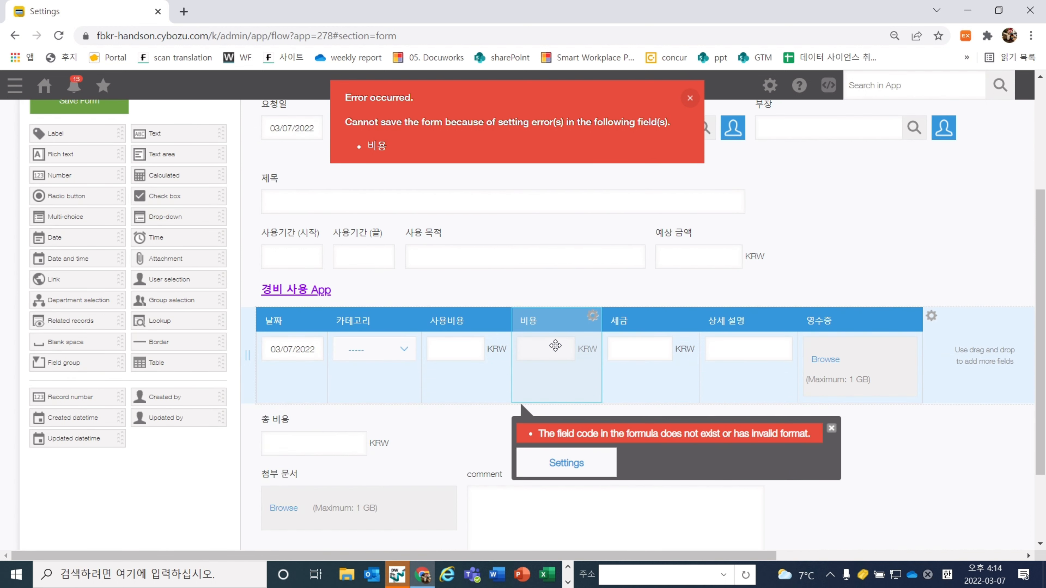
{"action": "scroll", "coordinate": [555, 345], "scroll_direction": "down", "scroll_amount": 1}
Inspect the 비용 formula 사용비용-세금 without changes, then open 사용비용's settings
{"action": "left_click", "coordinate": [592, 271]}
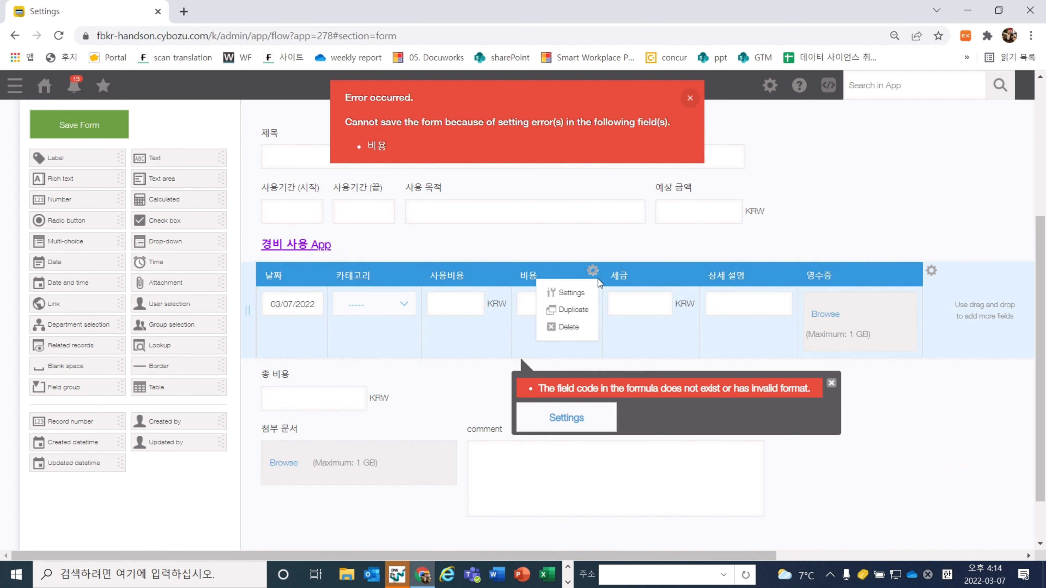
{"action": "left_click", "coordinate": [586, 293]}
{"action": "left_click", "coordinate": [420, 241]}
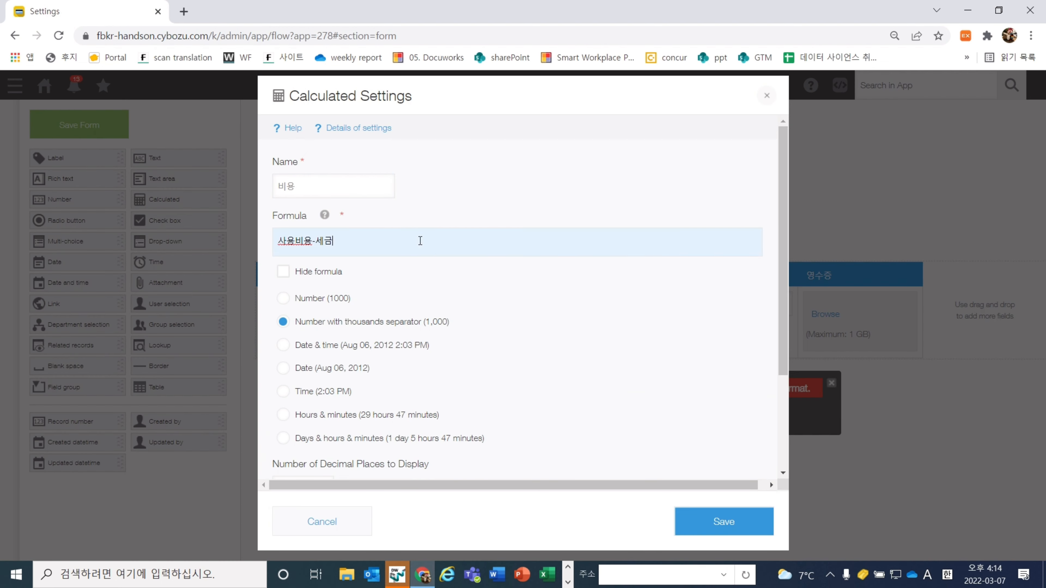
{"action": "scroll", "coordinate": [420, 241], "scroll_direction": "down", "scroll_amount": 3}
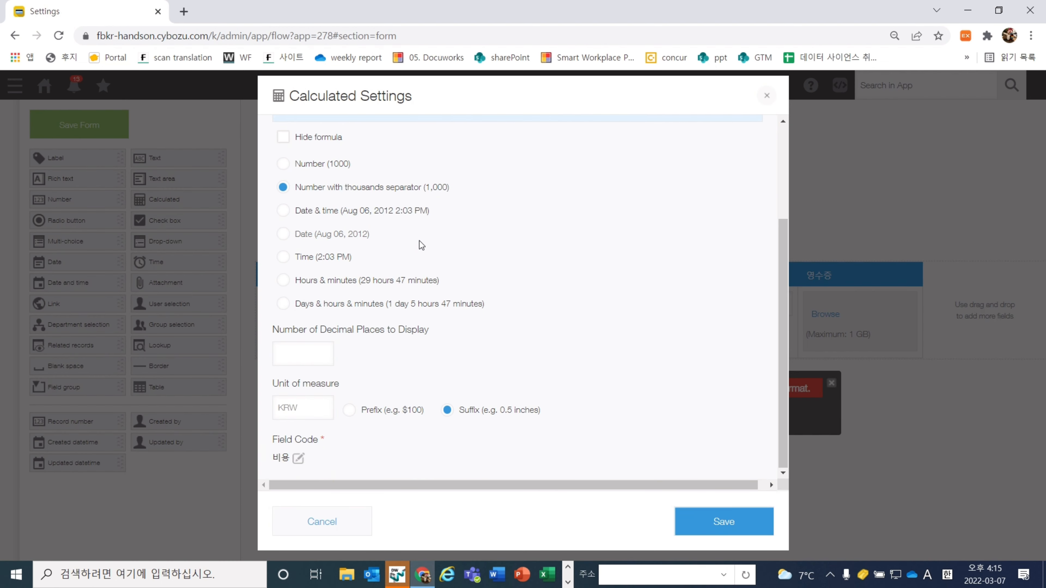
{"action": "scroll", "coordinate": [420, 241], "scroll_direction": "up", "scroll_amount": 3}
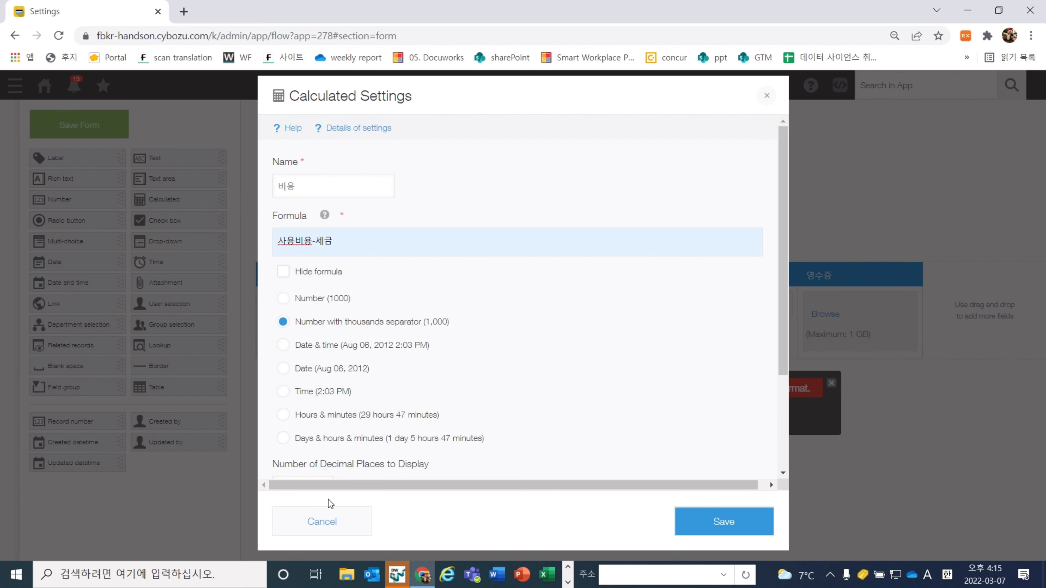
{"action": "left_click", "coordinate": [324, 510]}
{"action": "left_click", "coordinate": [500, 272]}
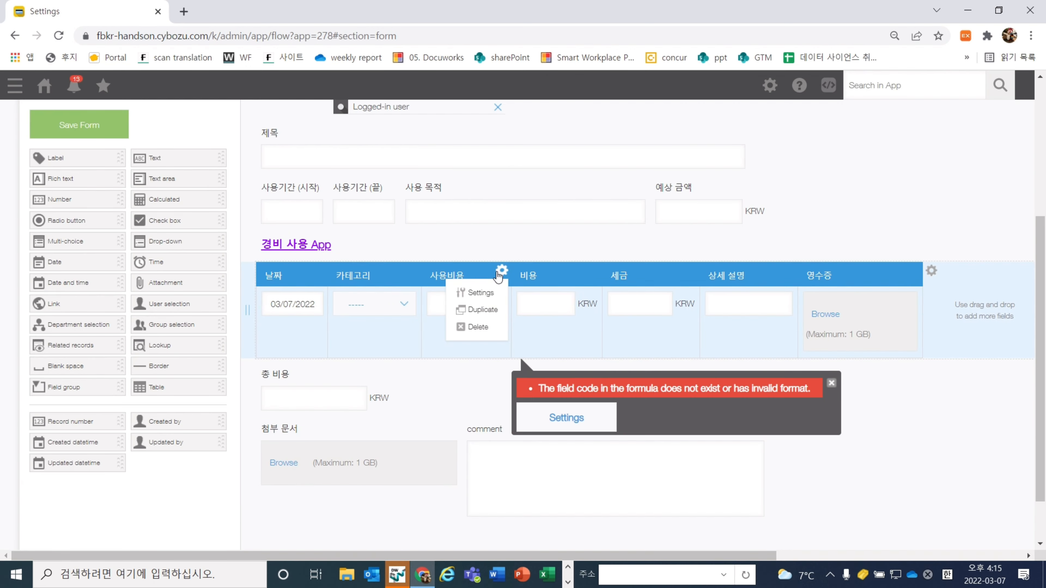
{"action": "left_click", "coordinate": [487, 296]}
Check the 사용비용 field code and keep its number settings unchanged
{"action": "scroll", "coordinate": [474, 324], "scroll_direction": "down", "scroll_amount": 2}
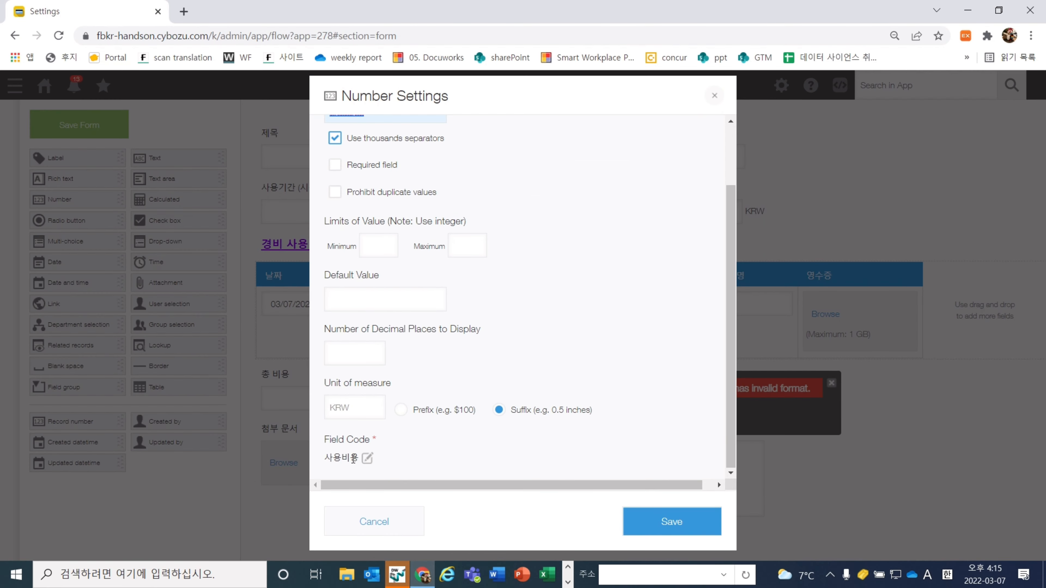
{"action": "double_click", "coordinate": [354, 458]}
{"action": "scroll", "coordinate": [353, 459], "scroll_direction": "up", "scroll_amount": 3}
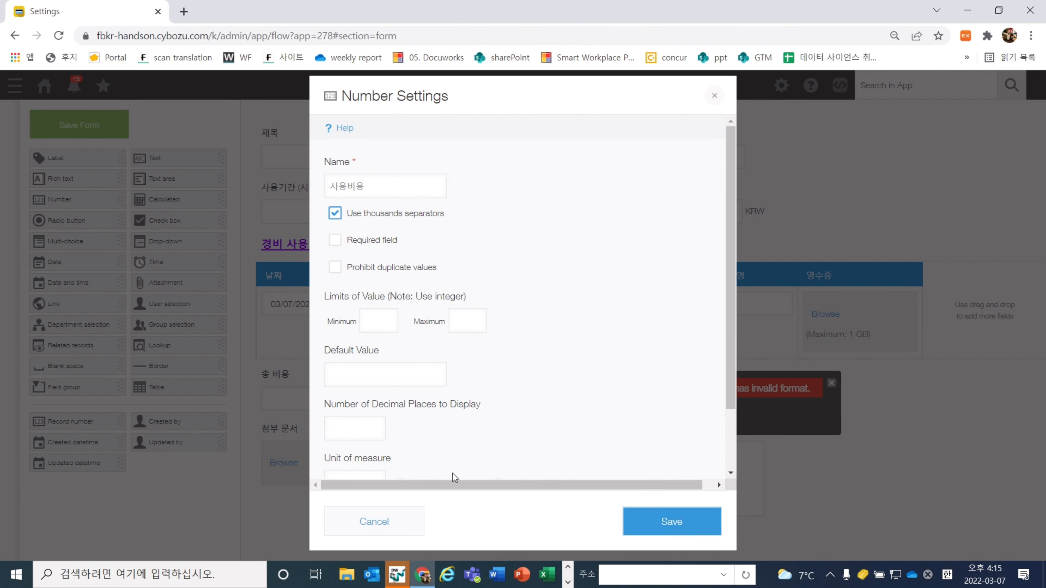
{"action": "left_click", "coordinate": [622, 523]}
Change the 세금 calculated field's field code to 세금 and save it
{"action": "left_click", "coordinate": [656, 272]}
{"action": "left_click", "coordinate": [653, 294]}
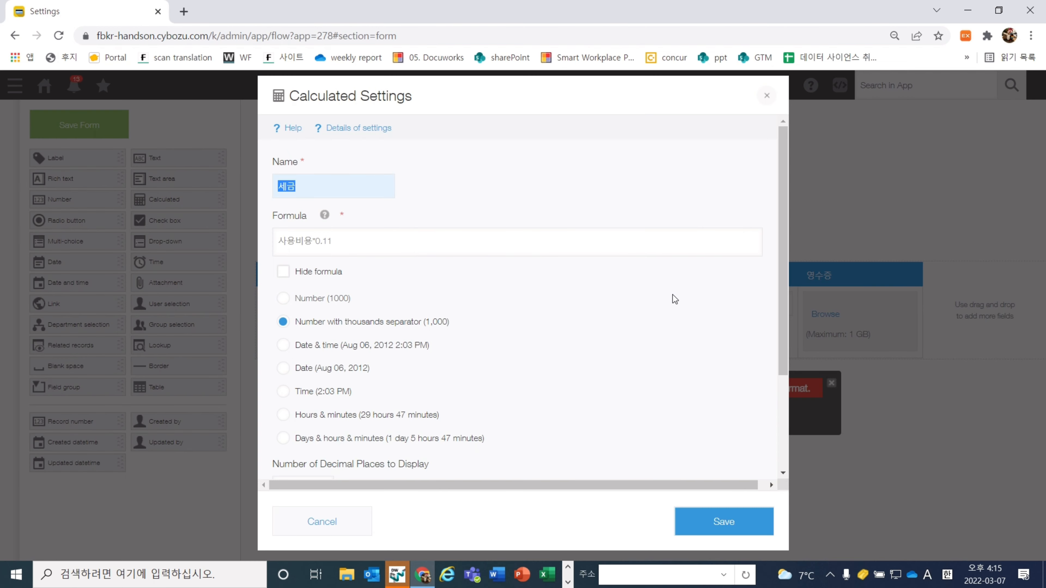
{"action": "scroll", "coordinate": [537, 364], "scroll_direction": "down", "scroll_amount": 3}
{"action": "double_click", "coordinate": [317, 457]}
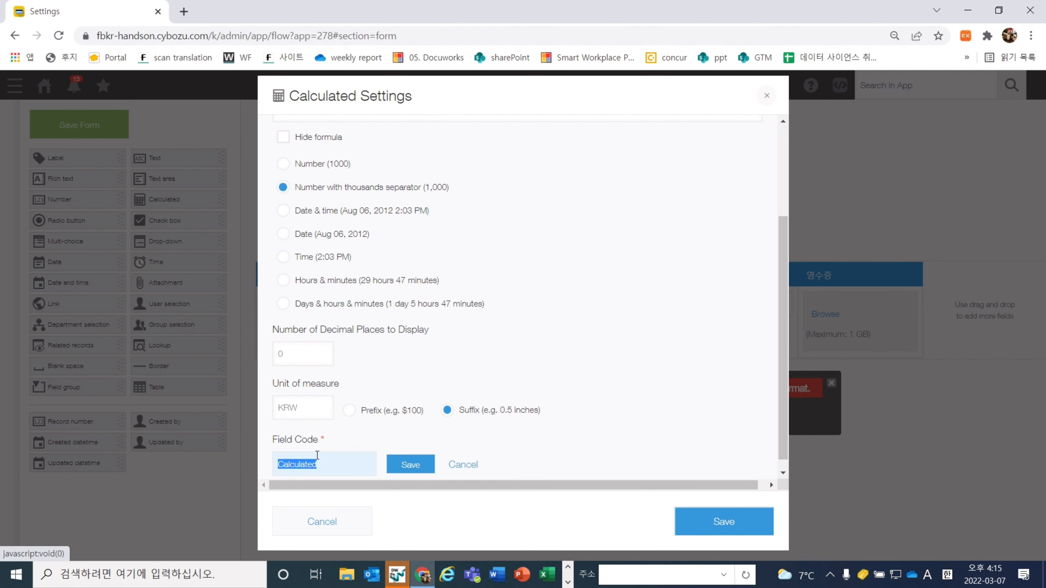
{"action": "type", "text": "tprma"}
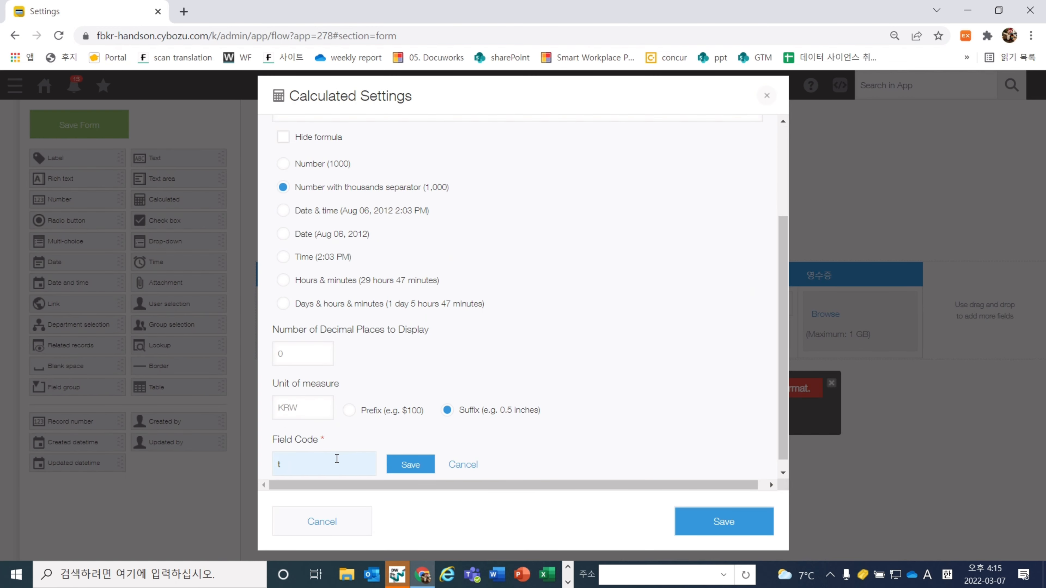
{"action": "key", "text": "Hangul"}
{"action": "type", "text": "세그"}
{"action": "left_click", "coordinate": [412, 464]}
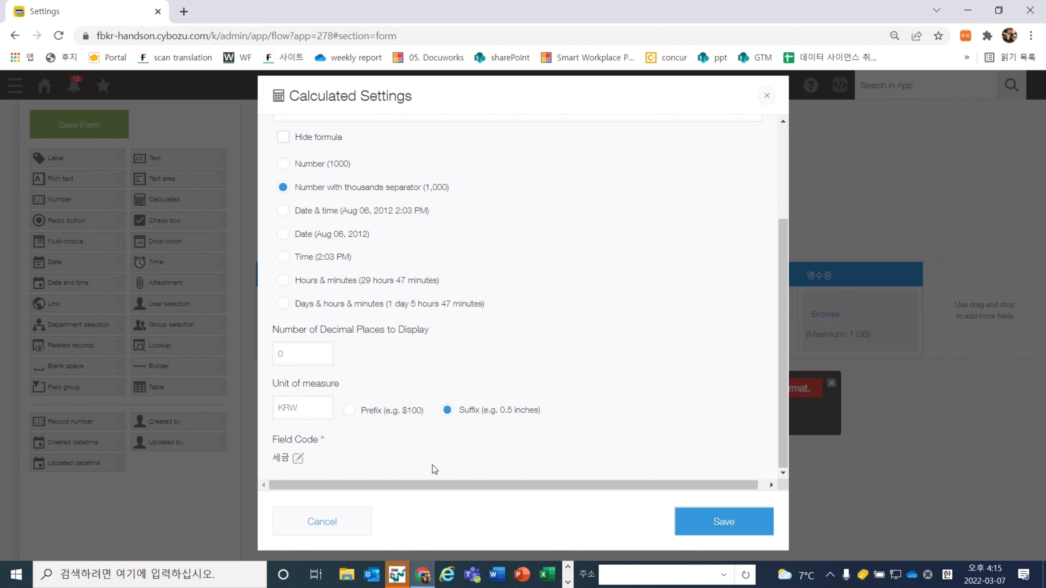
{"action": "left_click", "coordinate": [720, 520]}
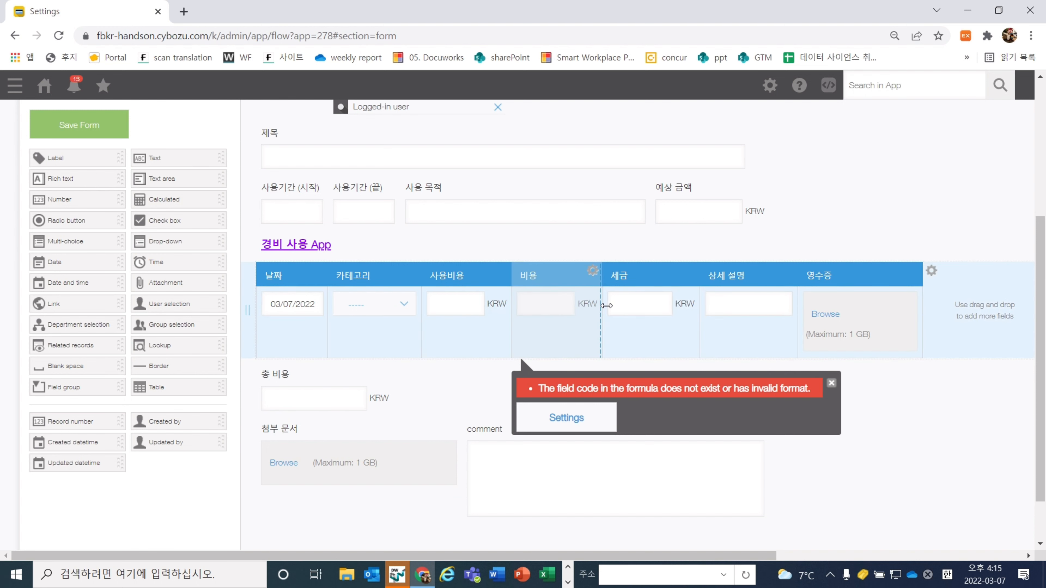
{"action": "scroll", "coordinate": [606, 306], "scroll_direction": "up", "scroll_amount": 4}
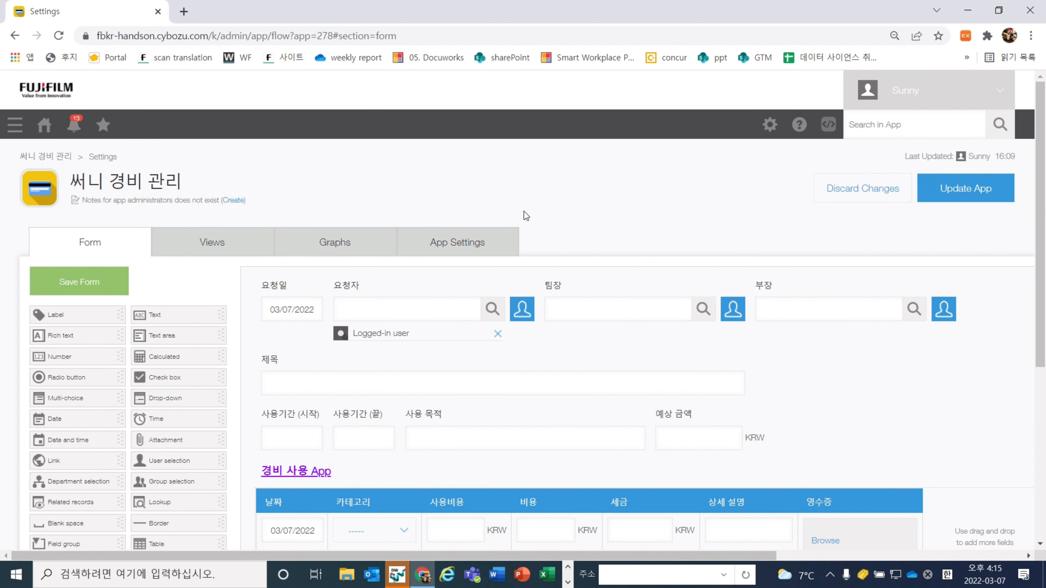
Save the edited form and confirm Update App for the 써니 경비 관리 app
{"action": "left_click", "coordinate": [115, 281]}
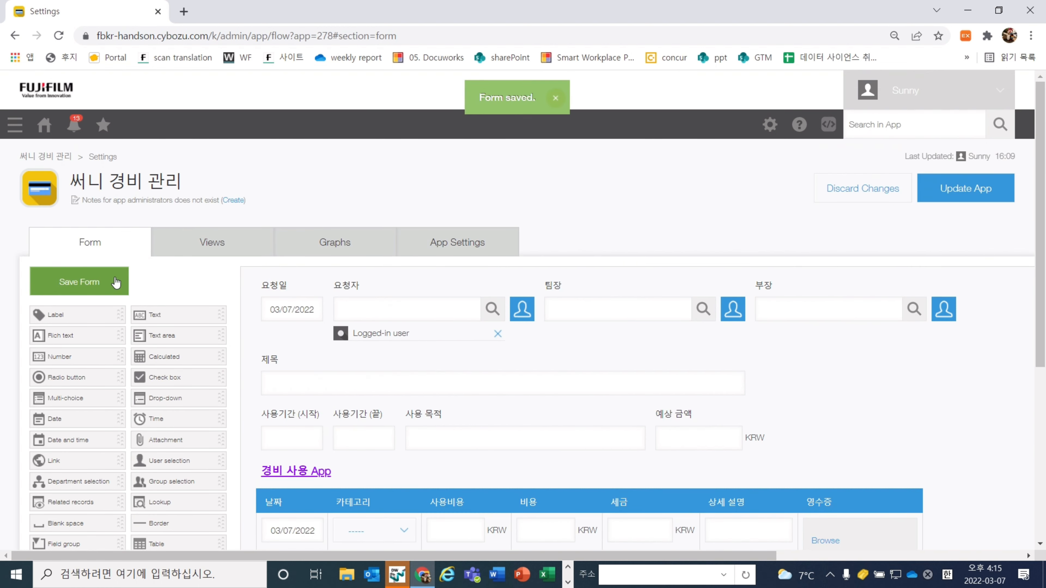
{"action": "left_click", "coordinate": [952, 180]}
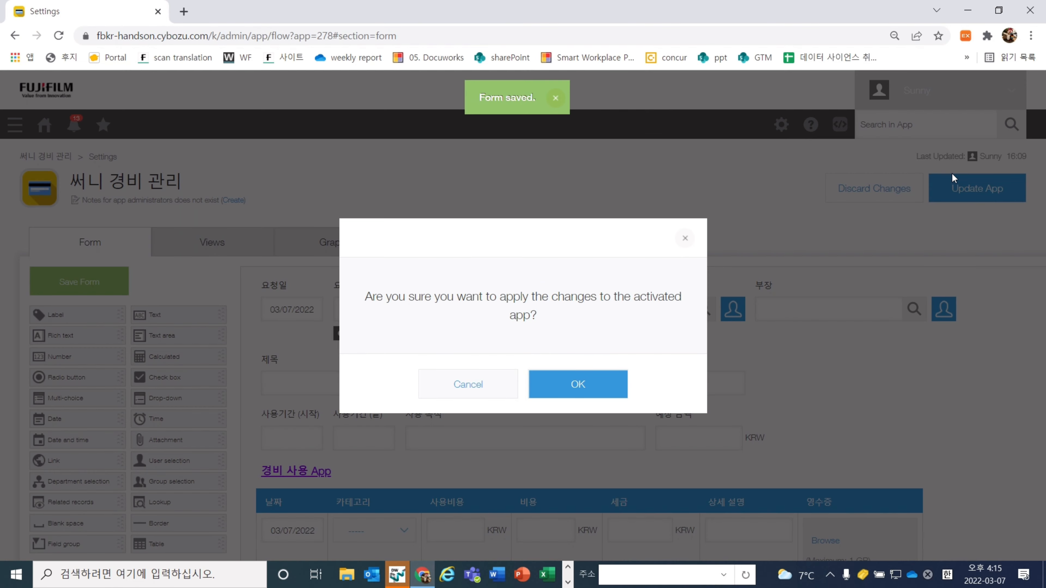
{"action": "left_click", "coordinate": [606, 385]}
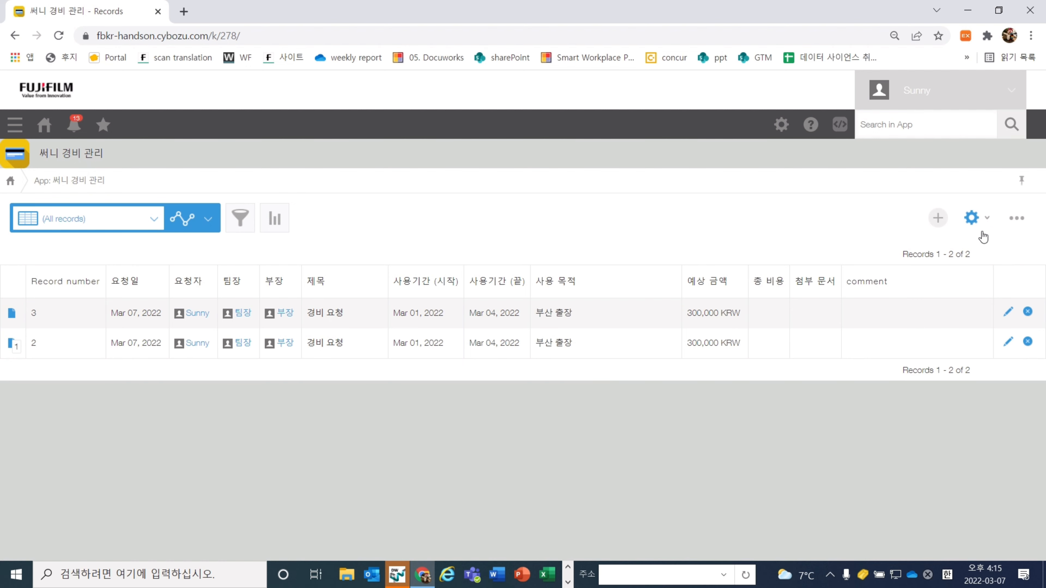
Start a new expense record with 팀장 and 부장 as approvers
{"action": "left_click", "coordinate": [937, 221]}
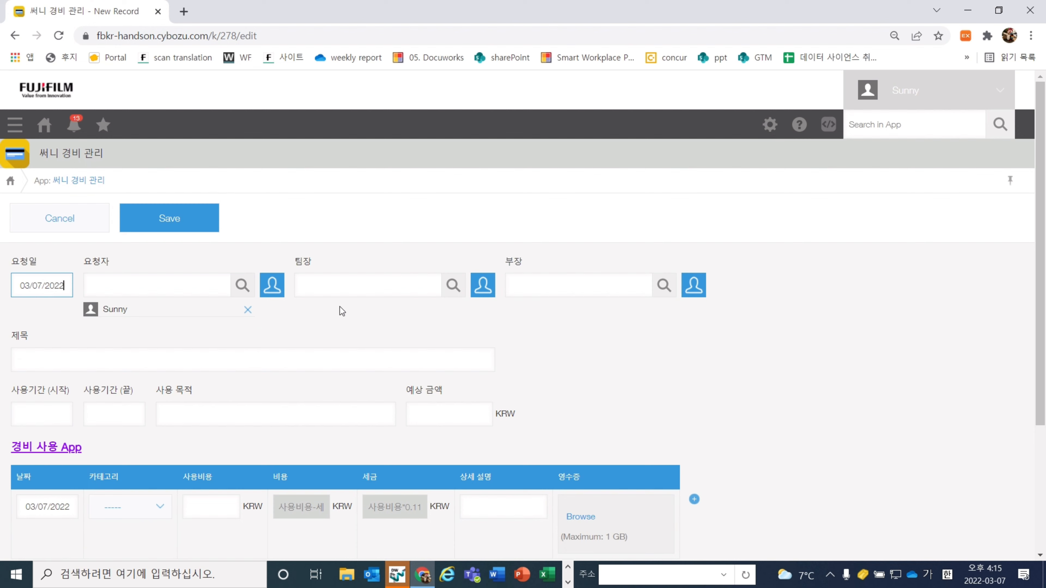
{"action": "left_click", "coordinate": [345, 295]}
{"action": "type", "text": "팀ㅈ"}
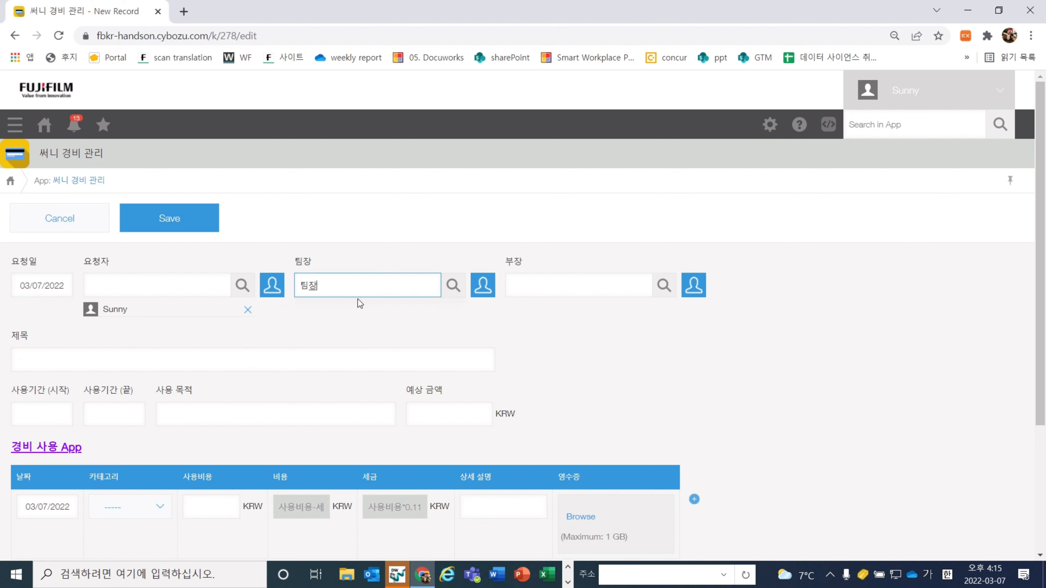
{"action": "left_click", "coordinate": [359, 310]}
{"action": "left_click", "coordinate": [541, 288]}
{"action": "type", "text": "부장"}
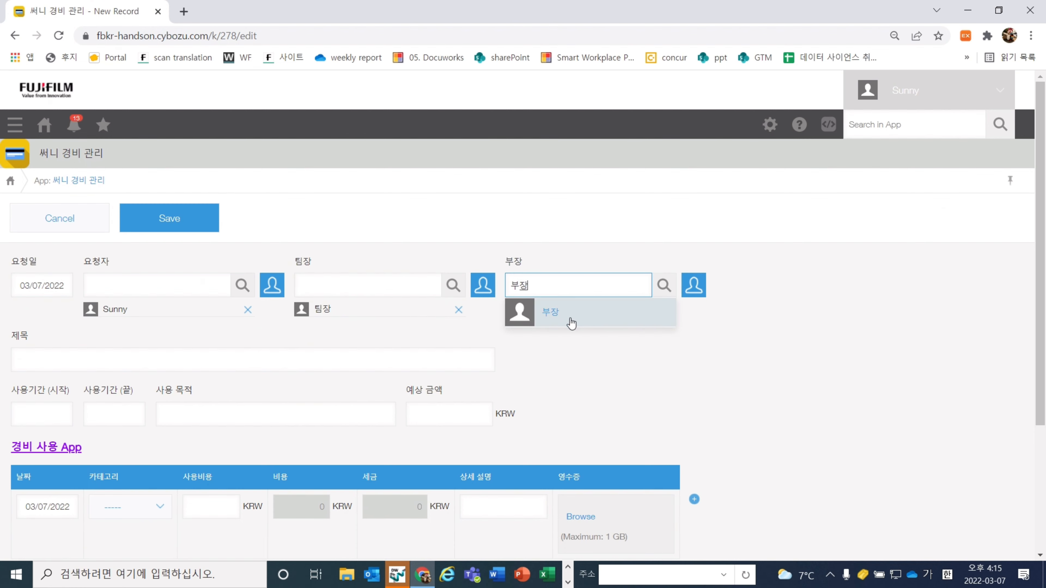
{"action": "left_click", "coordinate": [572, 323]}
Enter title 샘플 리포트, period 03/01–03/03/2022, purpose 여수 출장 and estimate 500000
{"action": "left_click", "coordinate": [420, 359]}
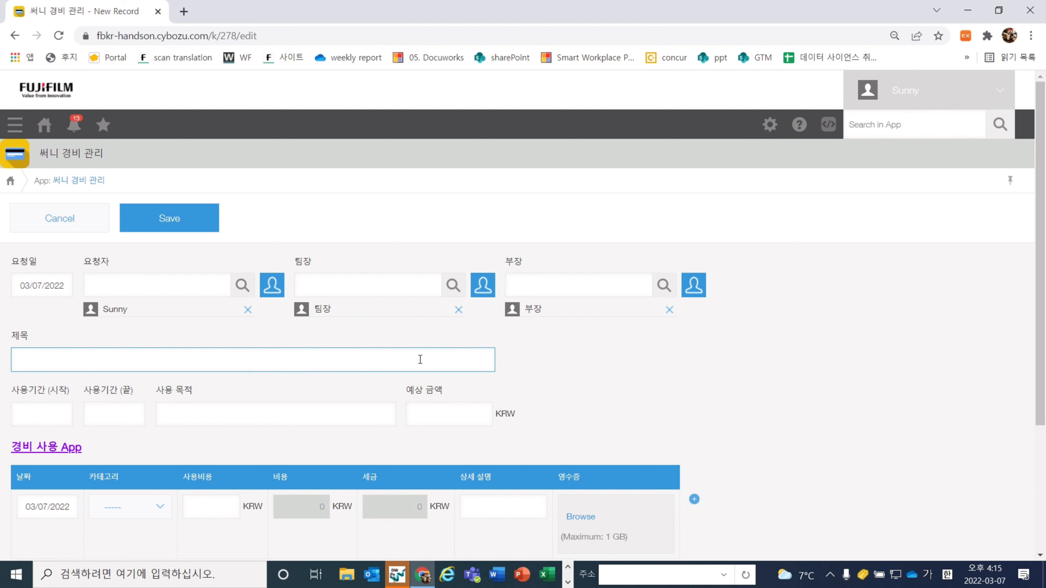
{"action": "type", "text": "샘플 리포트"}
{"action": "scroll", "coordinate": [107, 357], "scroll_direction": "down", "scroll_amount": 3}
{"action": "left_click", "coordinate": [45, 241]}
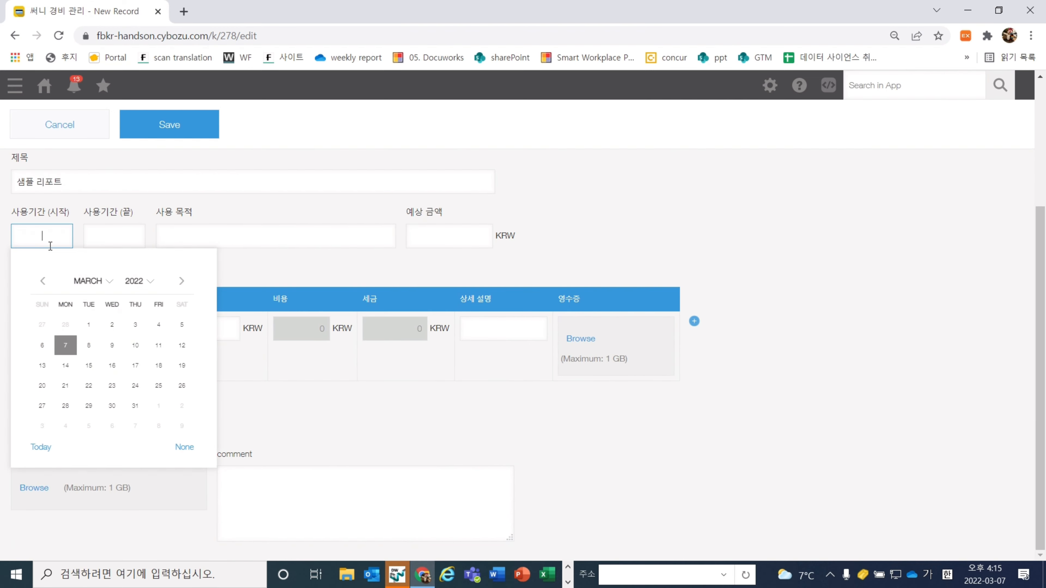
{"action": "left_click", "coordinate": [94, 328]}
{"action": "left_click", "coordinate": [131, 231]}
{"action": "left_click", "coordinate": [206, 332]}
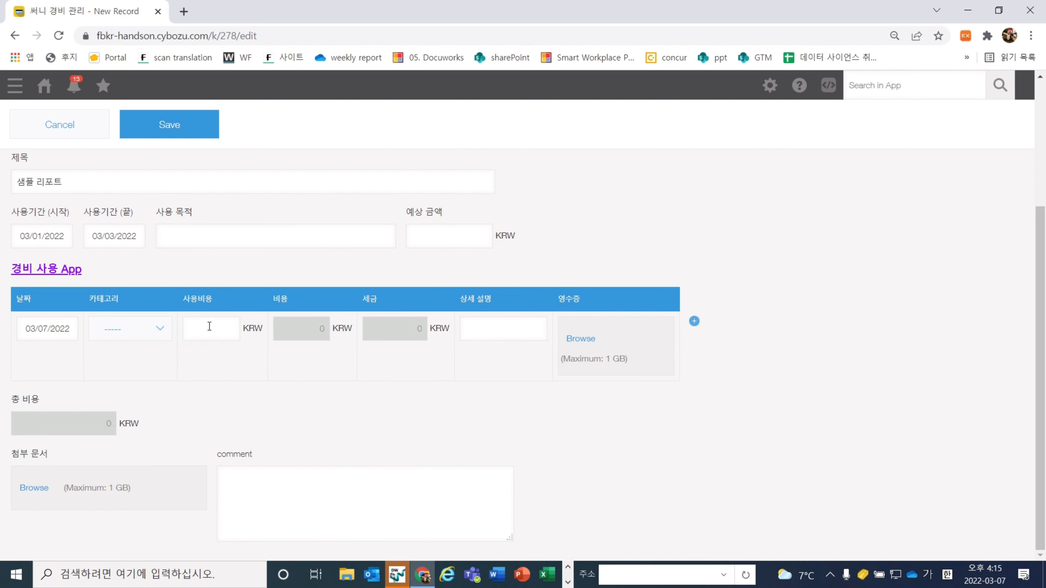
{"action": "left_click", "coordinate": [215, 243]}
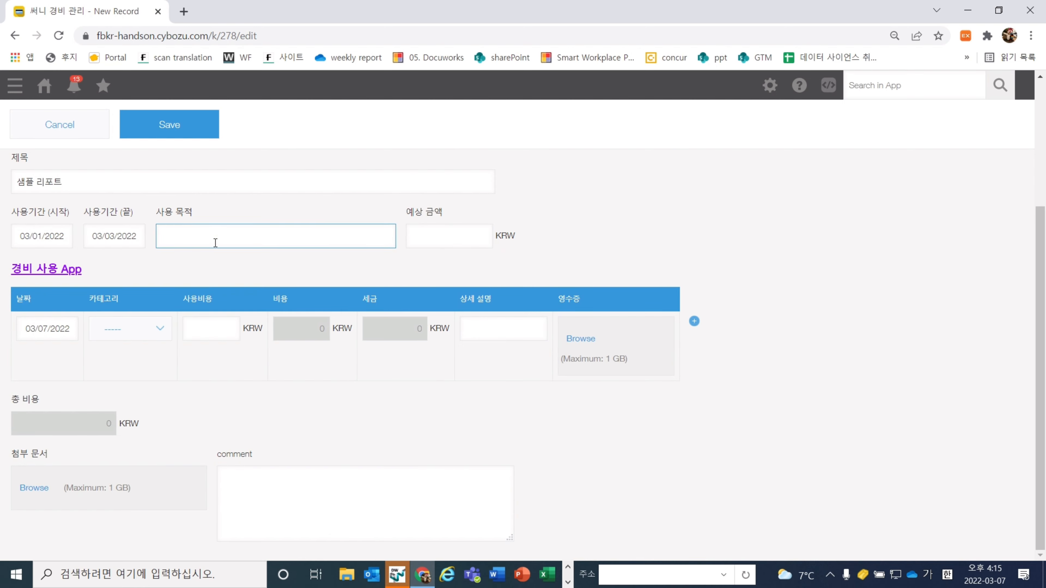
{"action": "type", "text": "여수 출ㅈ"}
{"action": "key", "text": "Tab"}
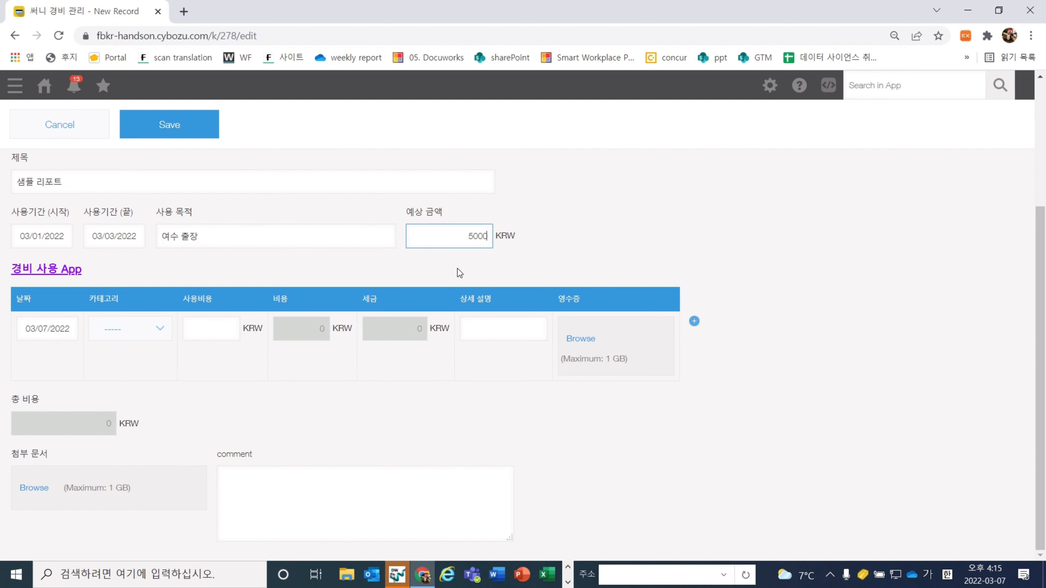
{"action": "left_click", "coordinate": [459, 272]}
Fill the first row as 식비 with 60000, giving net 53,400 and tax 6,600
{"action": "left_click", "coordinate": [115, 332]}
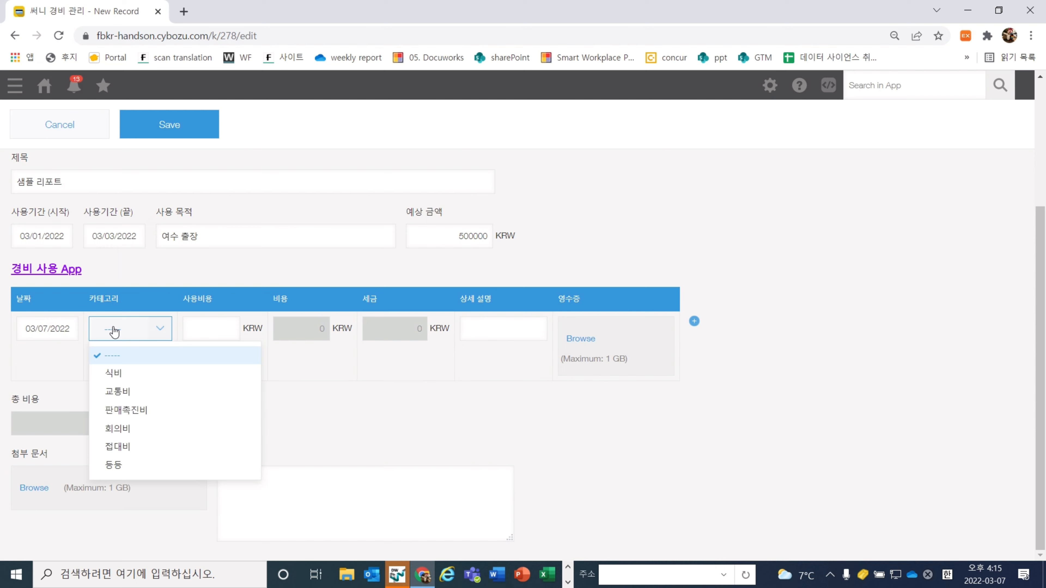
{"action": "left_click", "coordinate": [136, 374]}
{"action": "left_click", "coordinate": [232, 331]}
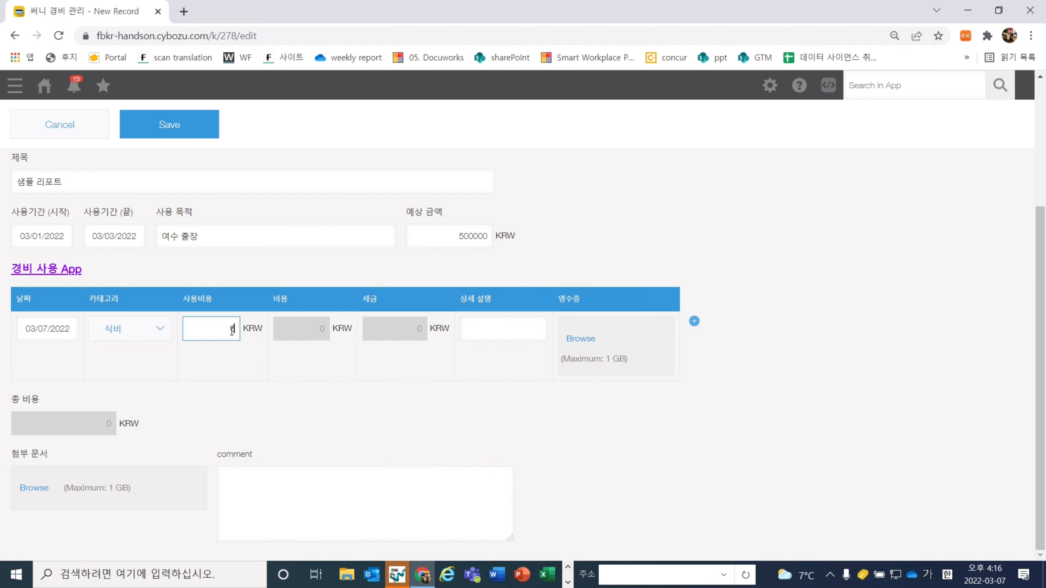
{"action": "left_click", "coordinate": [282, 339]}
{"action": "left_click", "coordinate": [325, 361]}
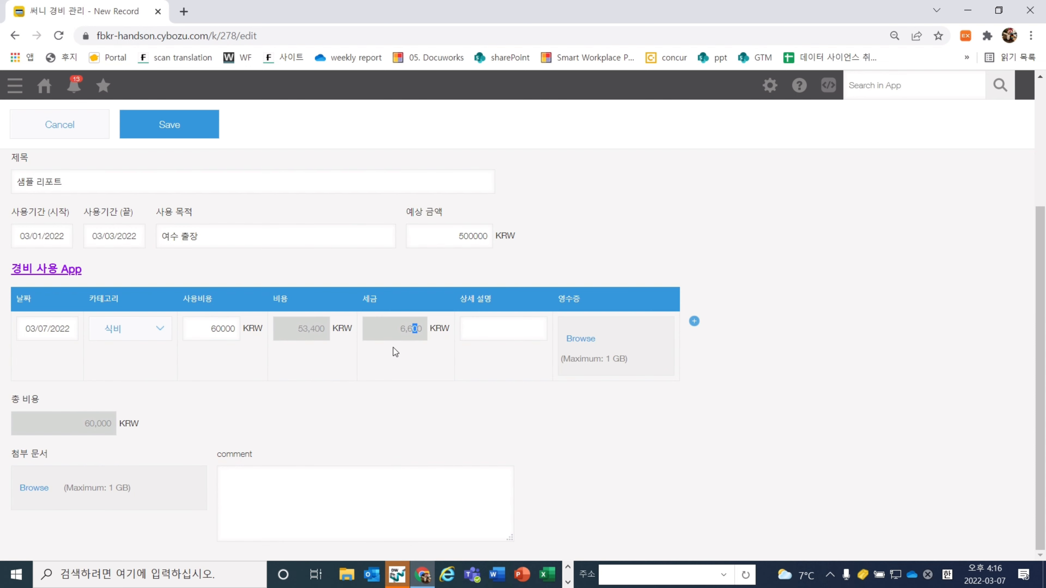
{"action": "double_click", "coordinate": [417, 334]}
{"action": "left_click", "coordinate": [423, 345]}
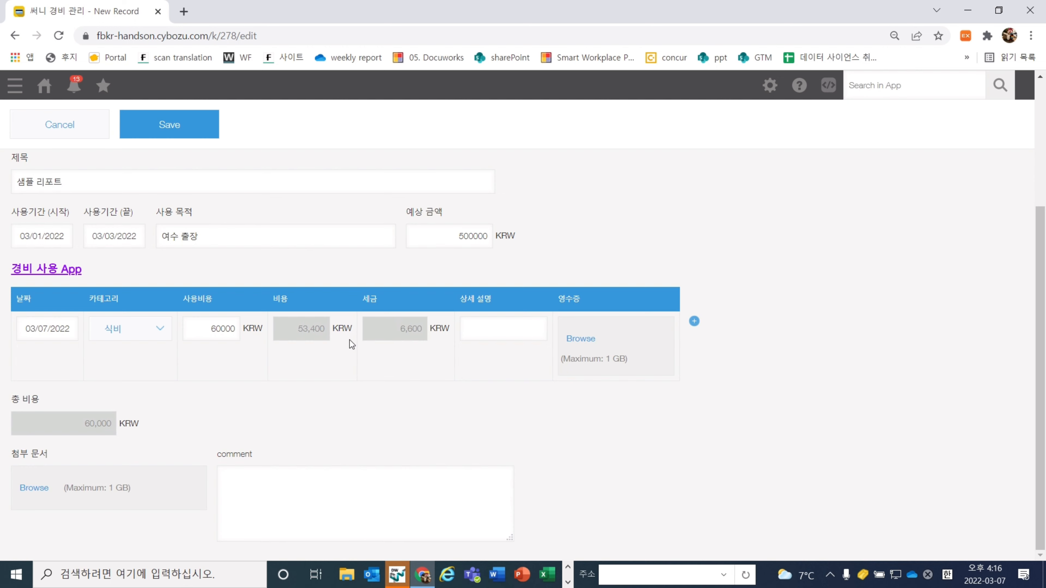
{"action": "double_click", "coordinate": [303, 324]}
{"action": "left_click", "coordinate": [334, 357]}
Add a second 교통비 row of 60000 and save the record
{"action": "left_click", "coordinate": [694, 321]}
{"action": "left_click", "coordinate": [111, 404]}
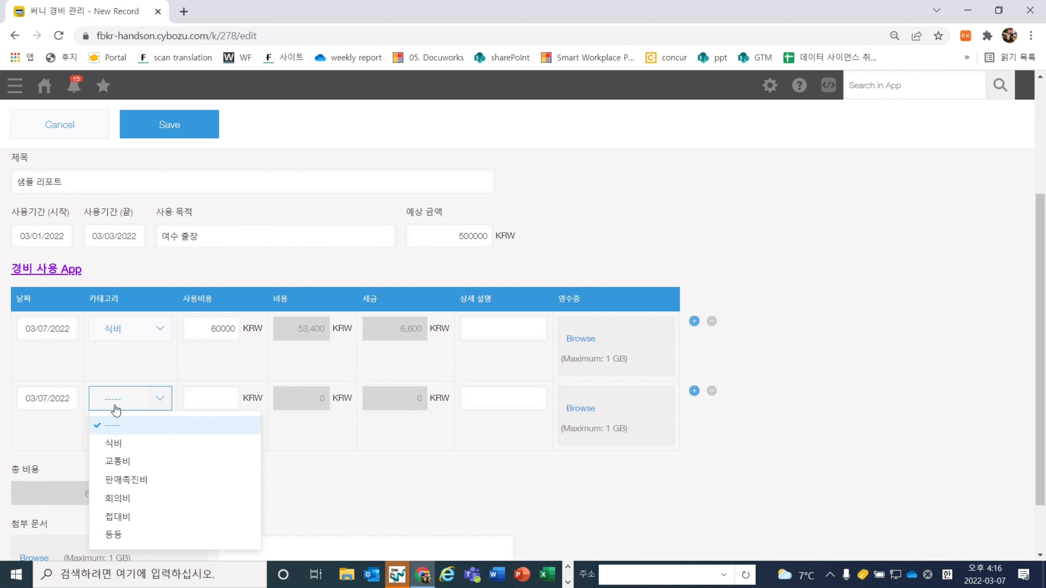
{"action": "left_click", "coordinate": [130, 460]}
{"action": "left_click", "coordinate": [238, 397]}
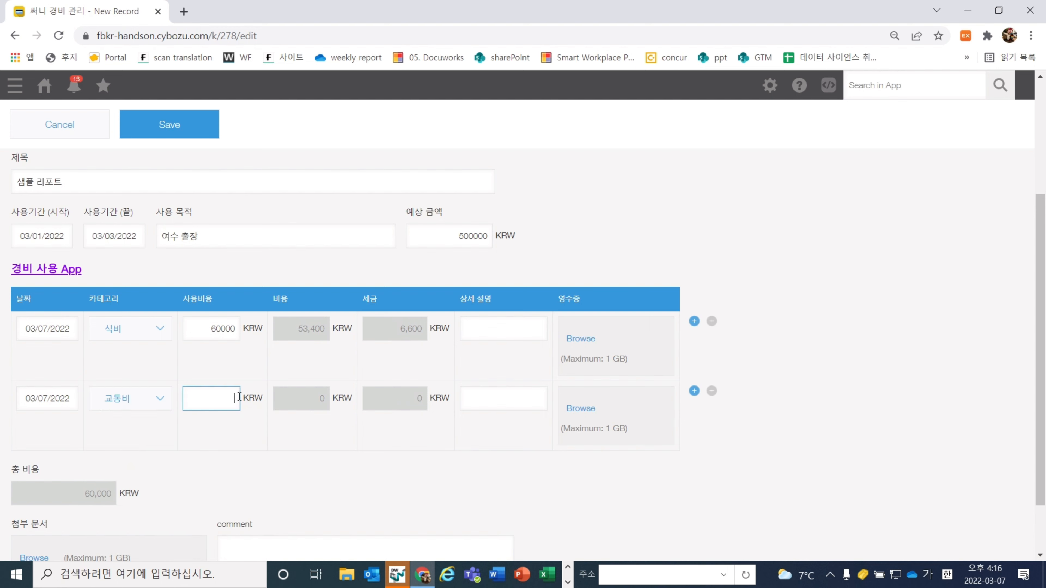
{"action": "type", "text": "60000"}
{"action": "left_click", "coordinate": [276, 439]}
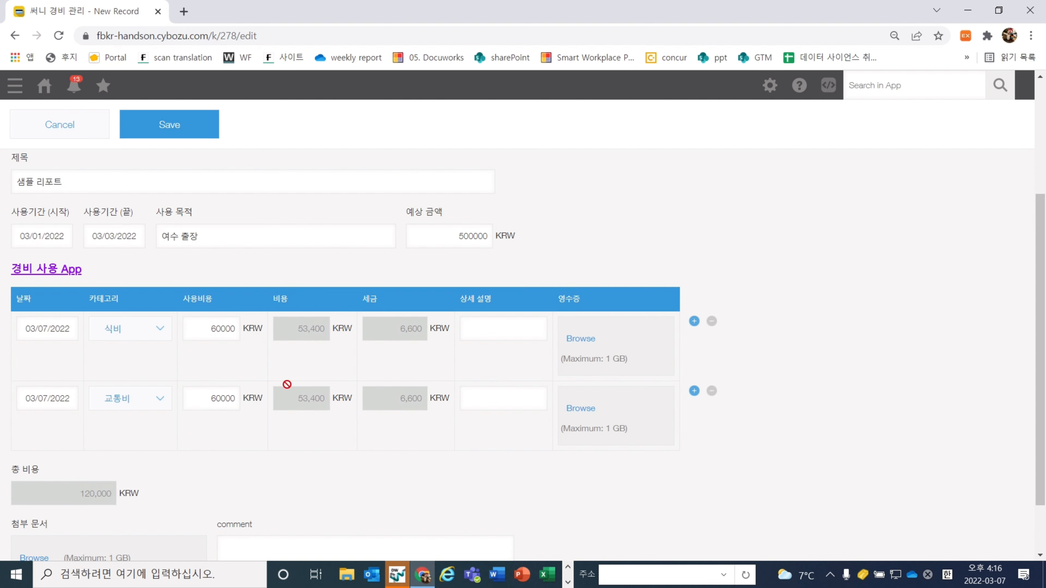
{"action": "scroll", "coordinate": [741, 408], "scroll_direction": "down", "scroll_amount": 2}
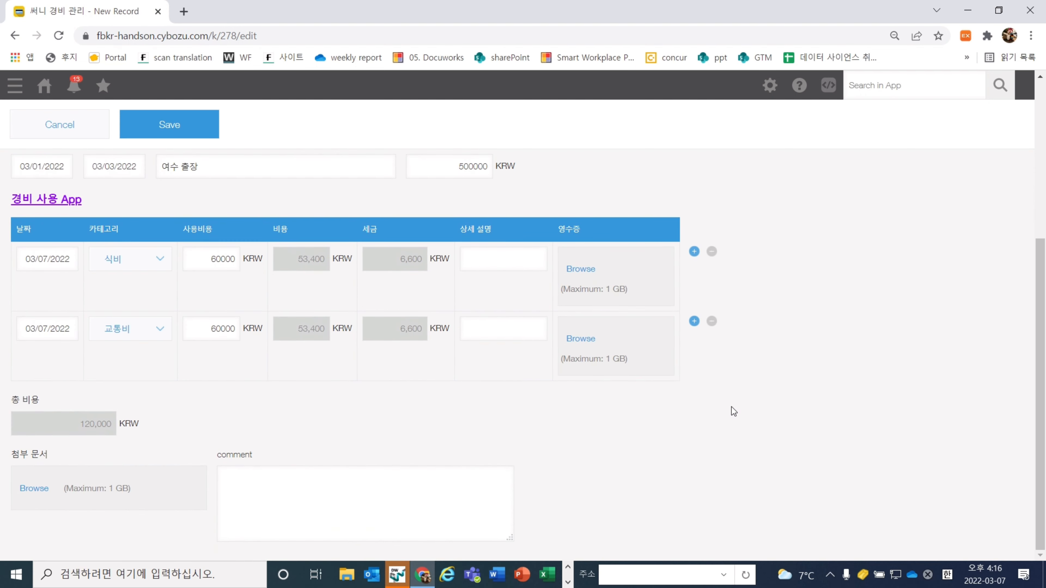
{"action": "scroll", "coordinate": [548, 470], "scroll_direction": "up", "scroll_amount": 7}
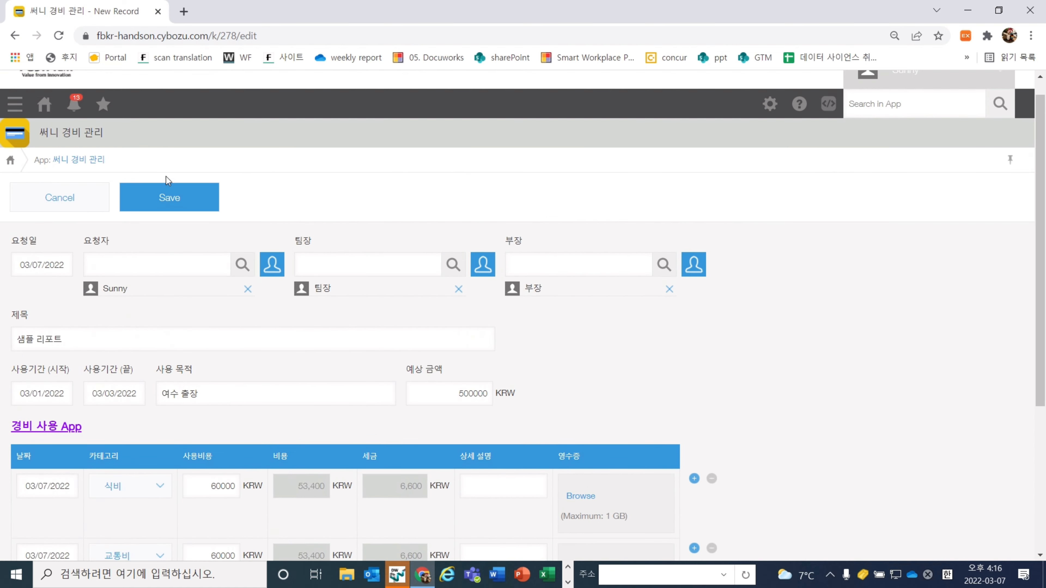
{"action": "left_click", "coordinate": [167, 200]}
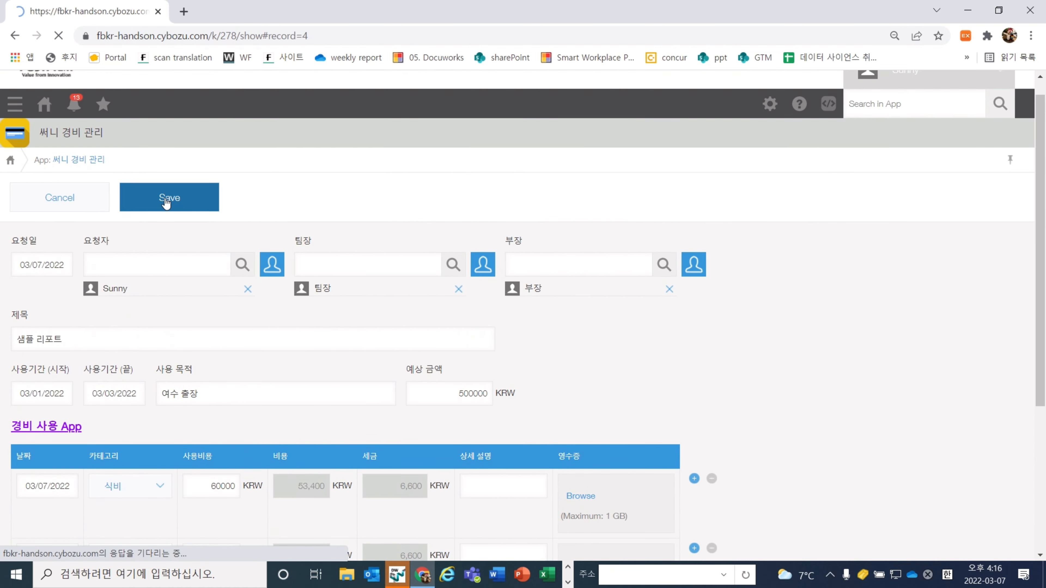
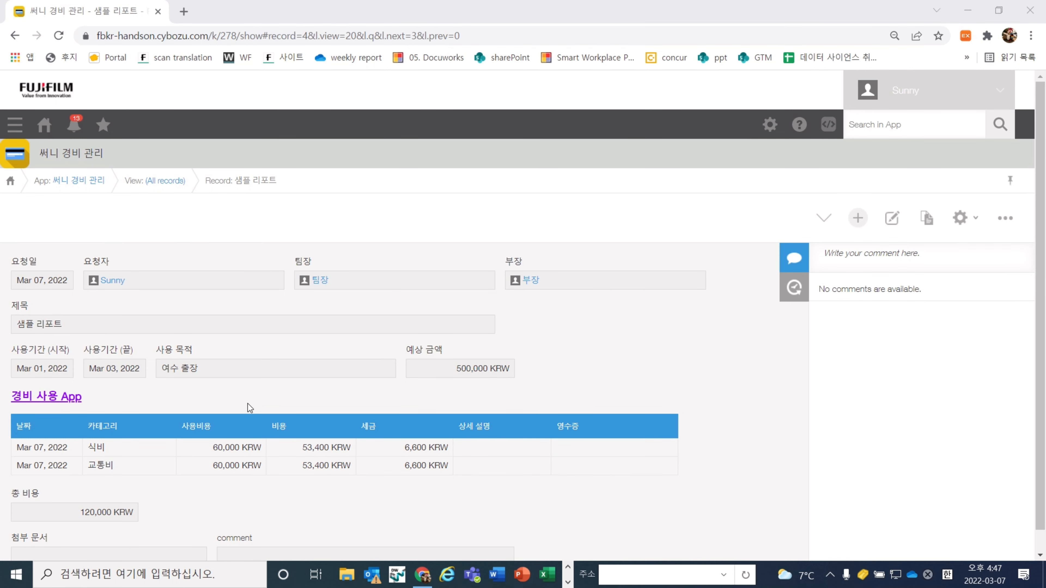
Open the 세금 field's calculation settings in the app's form settings
{"action": "left_click", "coordinate": [955, 229]}
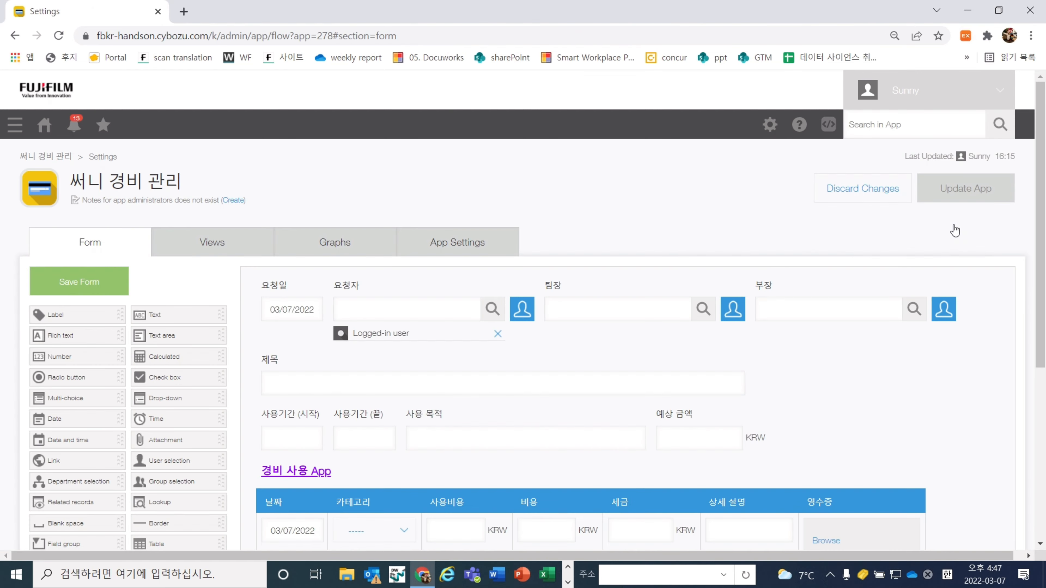
{"action": "scroll", "coordinate": [911, 373], "scroll_direction": "down", "scroll_amount": 2}
{"action": "scroll", "coordinate": [911, 374], "scroll_direction": "down", "scroll_amount": 5}
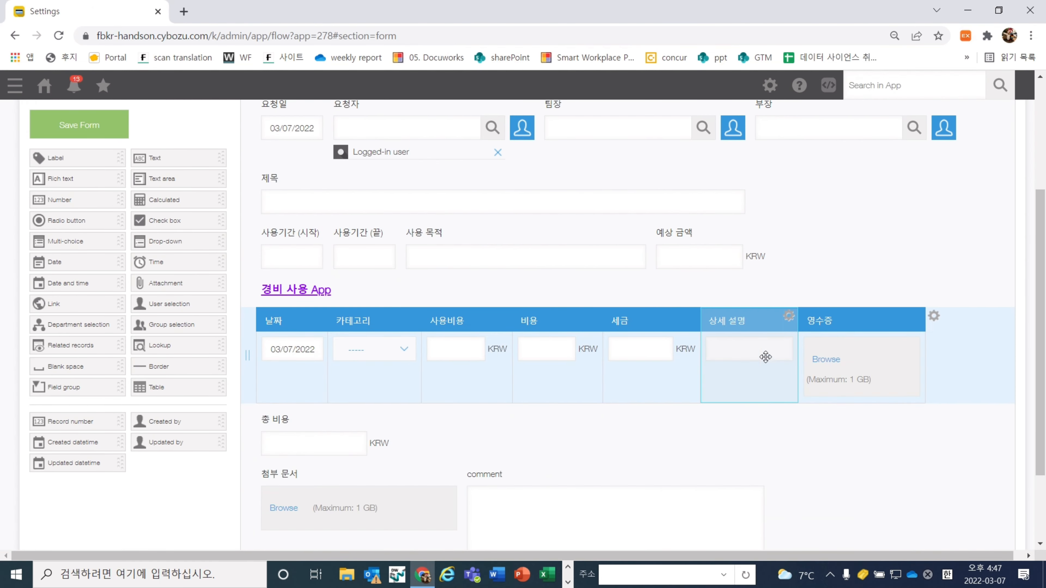
{"action": "left_click", "coordinate": [690, 318]}
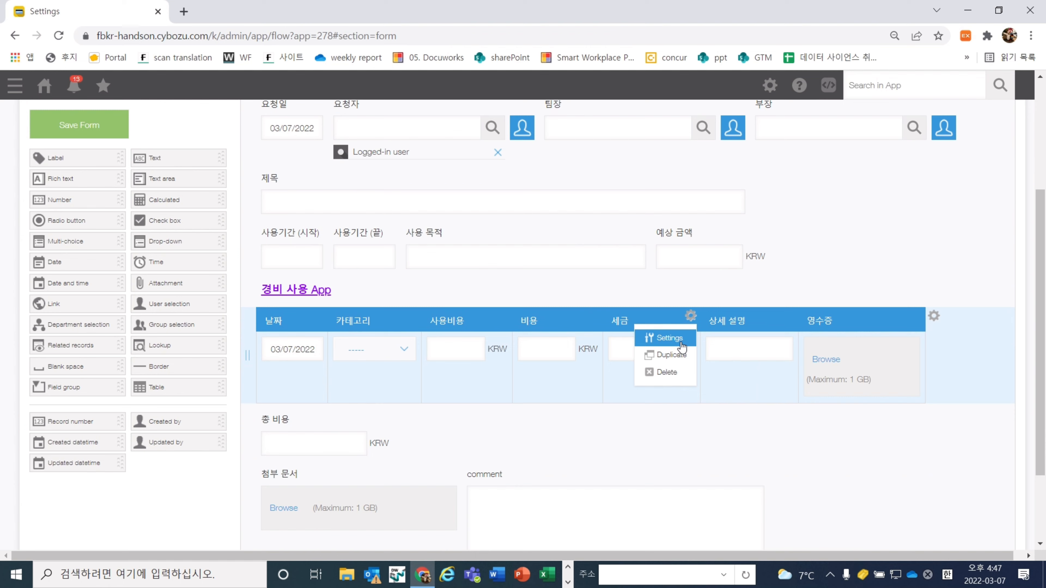
{"action": "left_click", "coordinate": [669, 337]}
Change the 세금 formula to IF(카테고리="접대비", 0, 사용비용*0.11) and save the field
{"action": "left_click", "coordinate": [350, 234]}
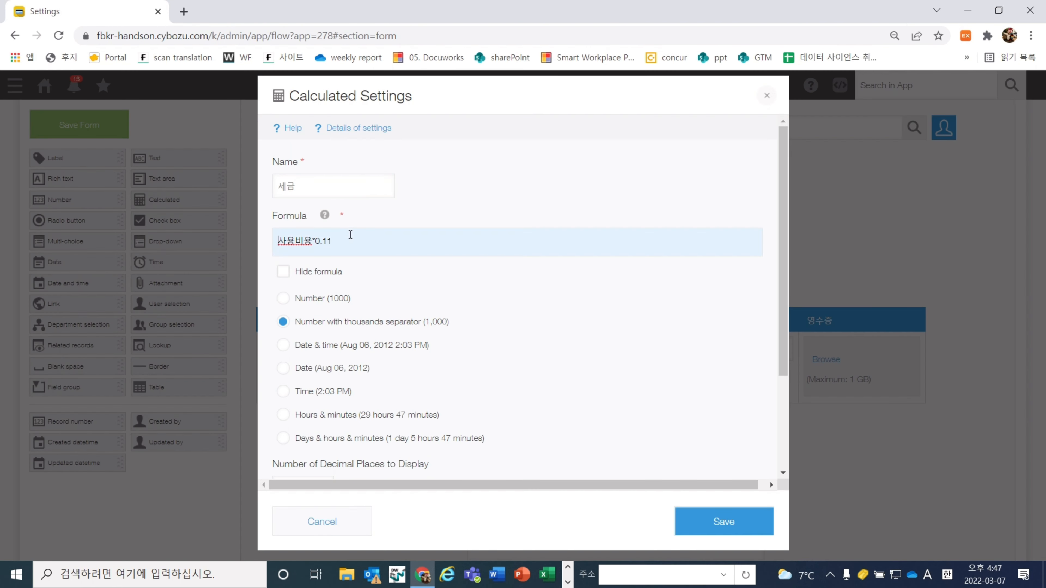
{"action": "key", "text": "Hangul"}
{"action": "type", "text": "ㅑㄹ"}
{"action": "key", "text": "BackSpace"}
{"action": "key", "text": "BackSpace"}
{"action": "key", "text": "Hangul"}
{"action": "type", "text": "IF("}
{"action": "key", "text": "Hangul"}
{"action": "type", "text": "카테고리=\""}
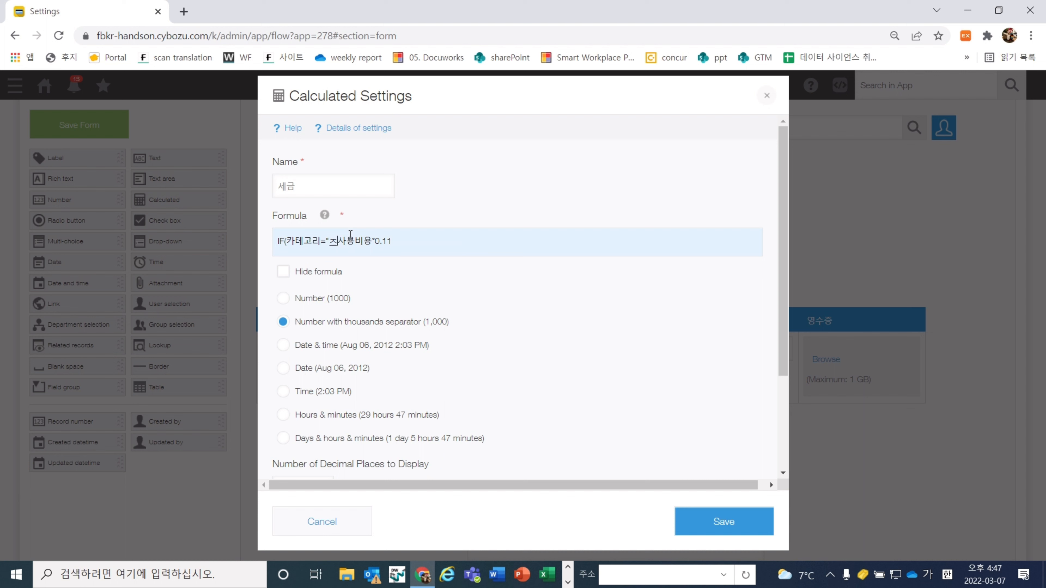
{"action": "type", "text": "접대비\", 0, 사용비용*0.11)"}
{"action": "left_click", "coordinate": [458, 191]}
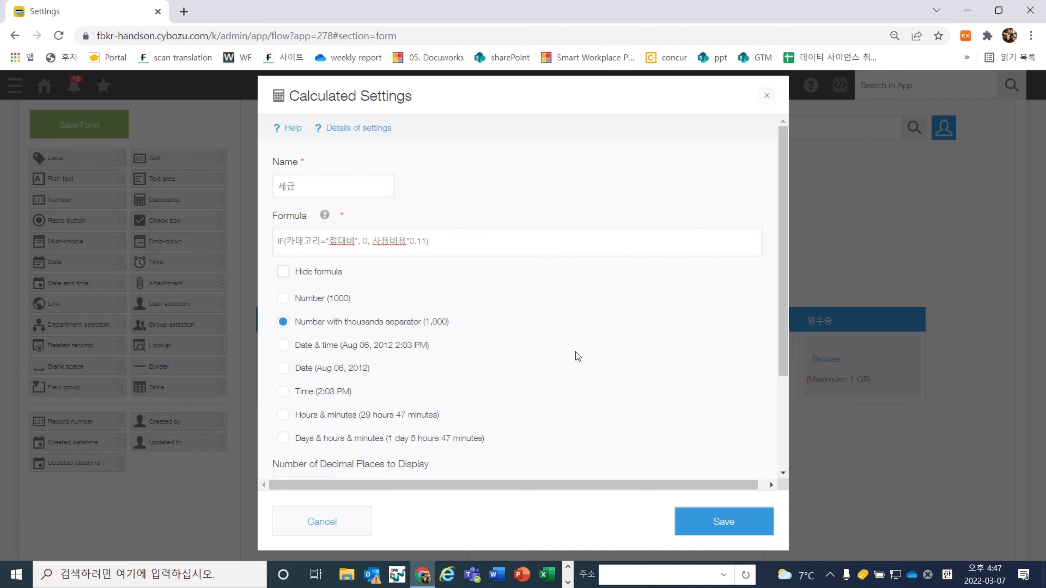
{"action": "left_click", "coordinate": [724, 533]}
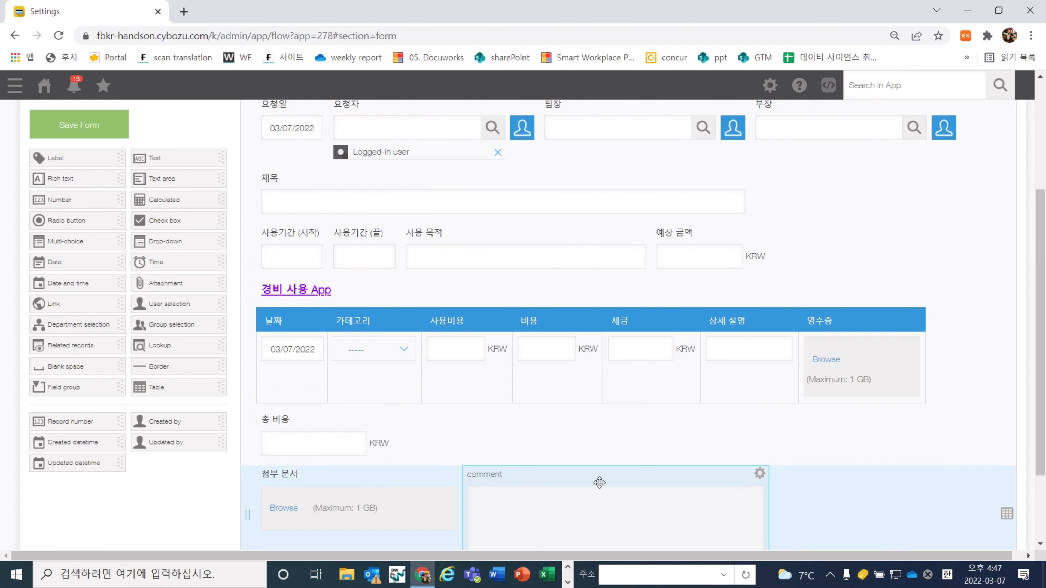
Save the form and apply the update to the live app
{"action": "scroll", "coordinate": [438, 434], "scroll_direction": "up", "scroll_amount": 3}
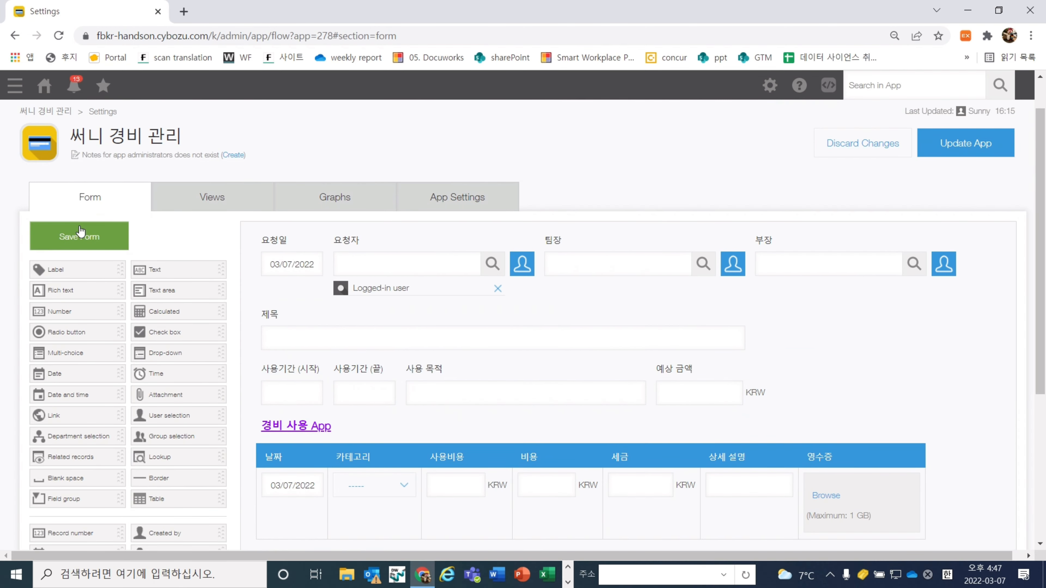
{"action": "left_click", "coordinate": [80, 235]}
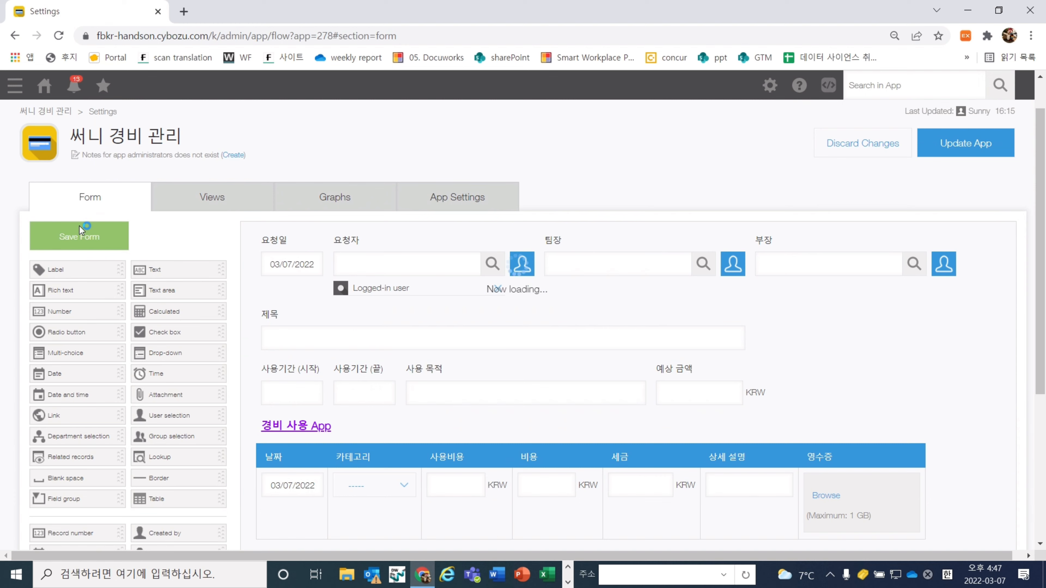
{"action": "left_click", "coordinate": [987, 151]}
{"action": "left_click", "coordinate": [574, 384]}
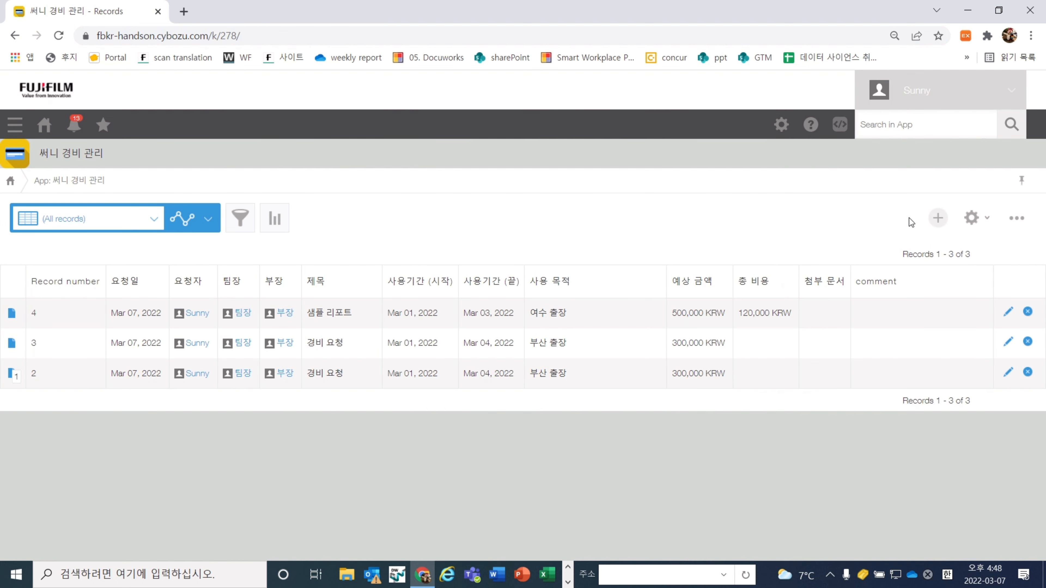
Start a new expense record with 팀장 as team lead and 부장 as department head
{"action": "left_click", "coordinate": [934, 221]}
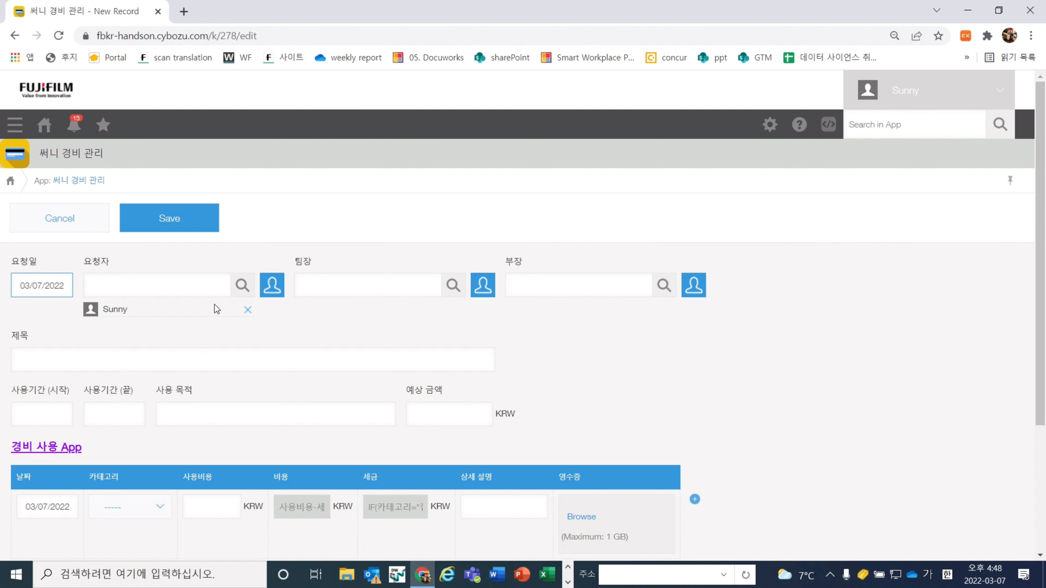
{"action": "left_click", "coordinate": [351, 294]}
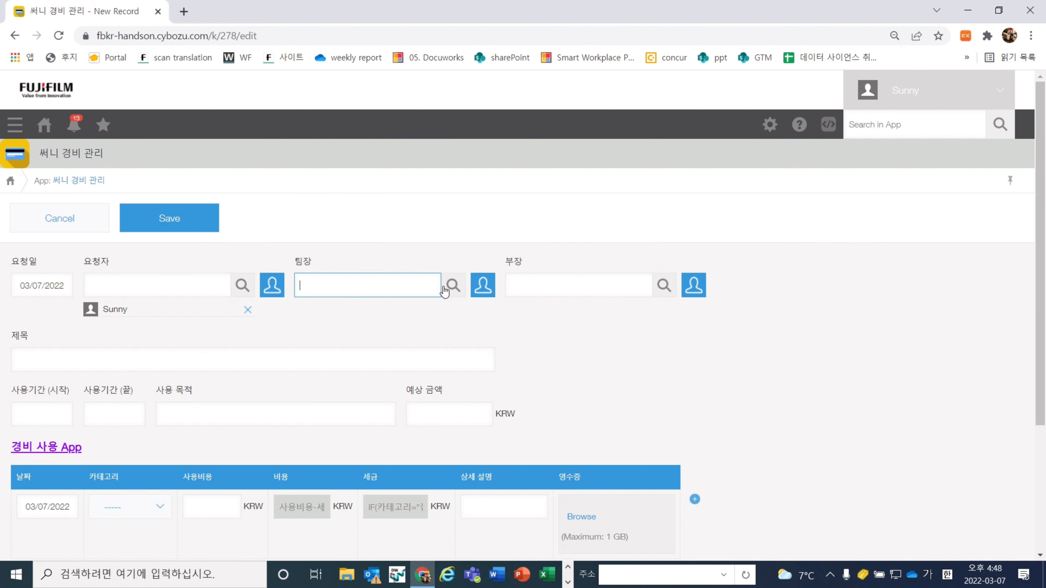
{"action": "type", "text": "팀"}
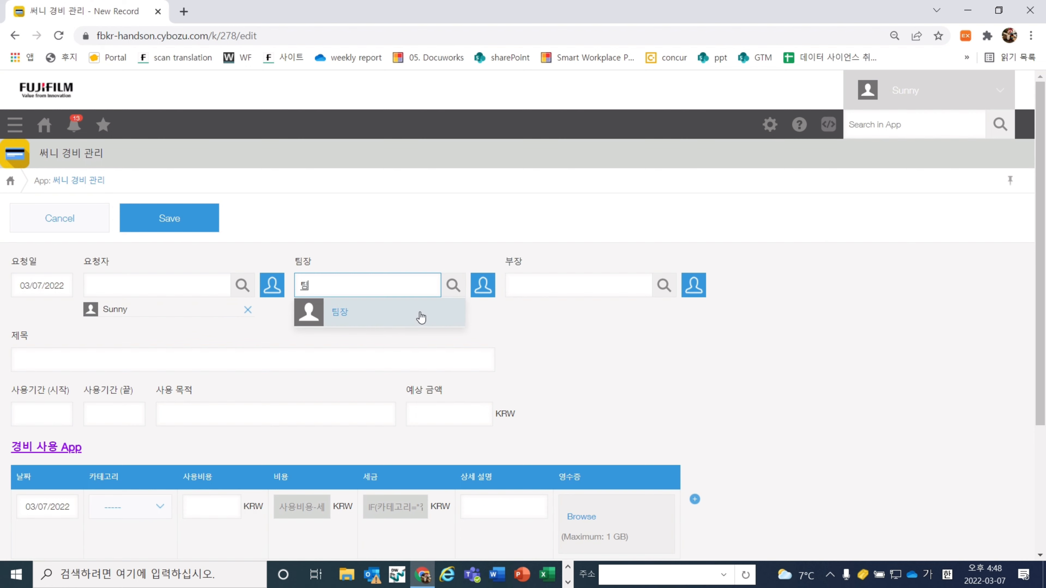
{"action": "left_click", "coordinate": [420, 314]}
{"action": "left_click", "coordinate": [546, 280]}
{"action": "type", "text": "부"}
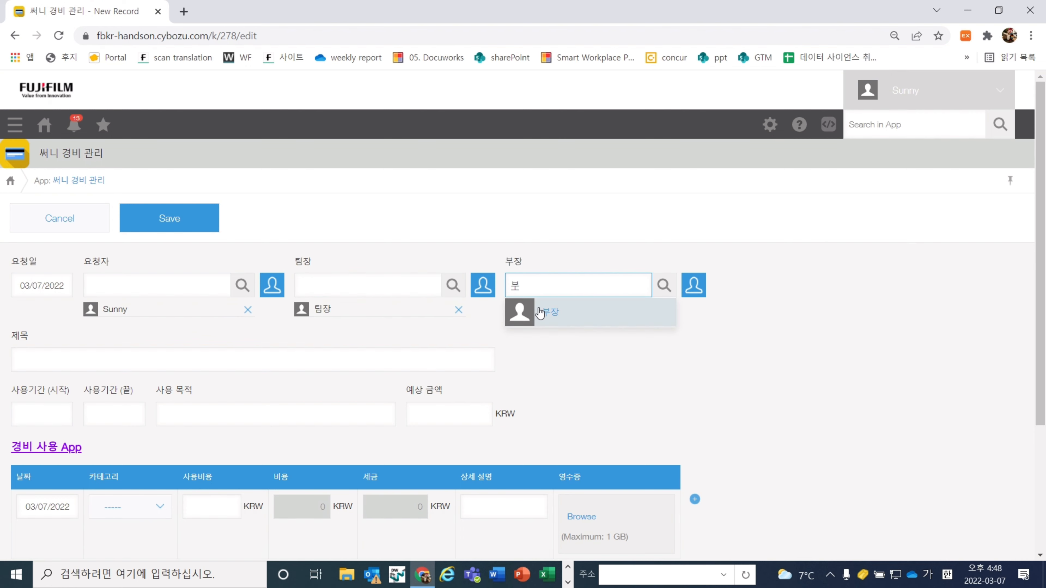
{"action": "left_click", "coordinate": [535, 310]}
Enter title 샘플 리포트 2 and usage period 03/01–03/03/2022
{"action": "left_click", "coordinate": [449, 361]}
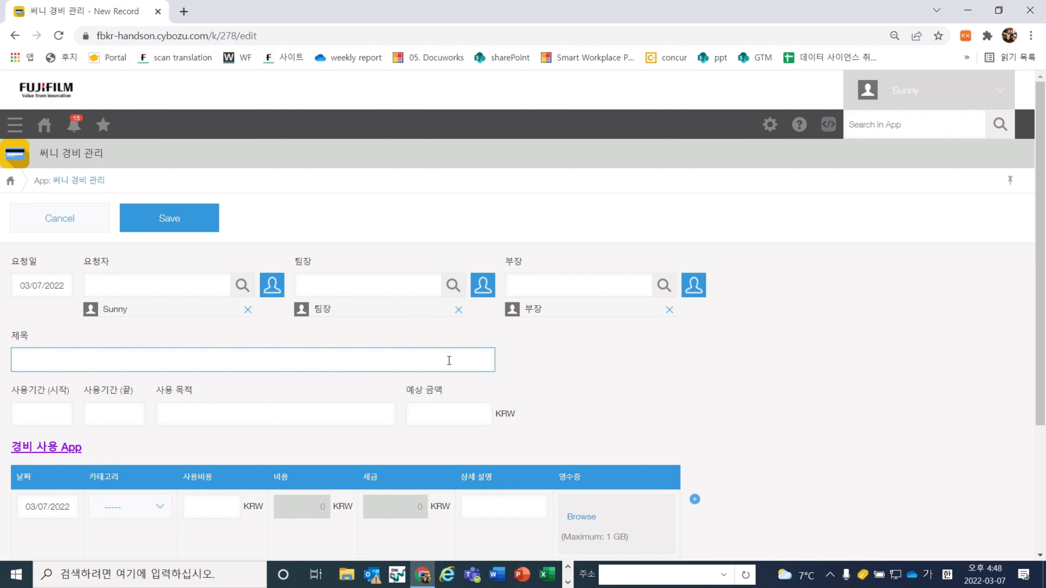
{"action": "scroll", "coordinate": [449, 361], "scroll_direction": "down", "scroll_amount": 1}
{"action": "type", "text": "샘플 ㅋ"}
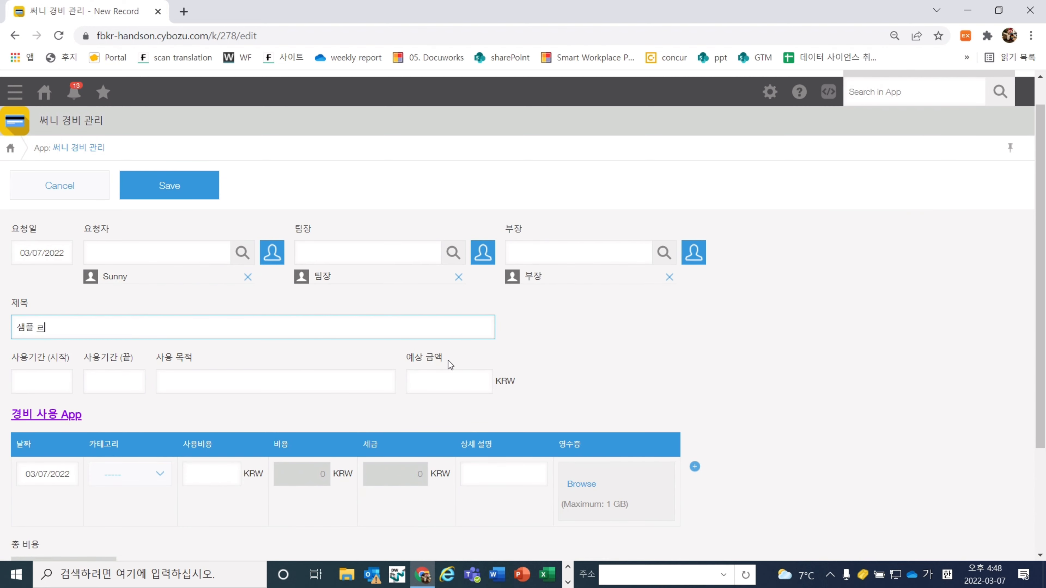
{"action": "type", "text": "리포트 2"}
{"action": "left_click", "coordinate": [43, 381]}
{"action": "left_click", "coordinate": [78, 227]}
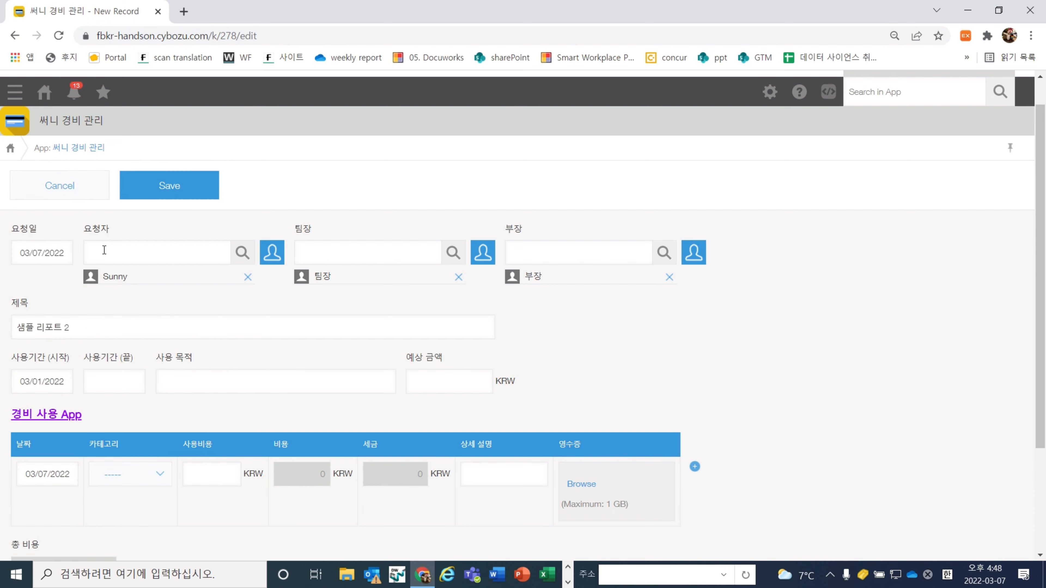
{"action": "left_click", "coordinate": [113, 385]}
{"action": "left_click", "coordinate": [204, 228]}
Enter purpose IF문 시험 and estimated amount 300000
{"action": "left_click", "coordinate": [252, 375]}
{"action": "scroll", "coordinate": [252, 374], "scroll_direction": "down", "scroll_amount": 2}
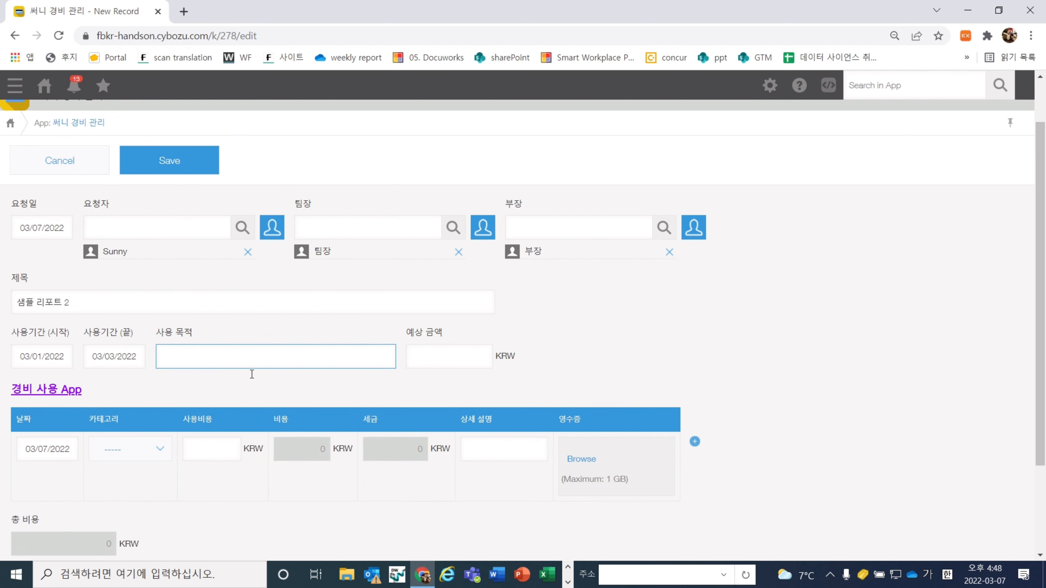
{"action": "scroll", "coordinate": [251, 374], "scroll_direction": "down", "scroll_amount": 3}
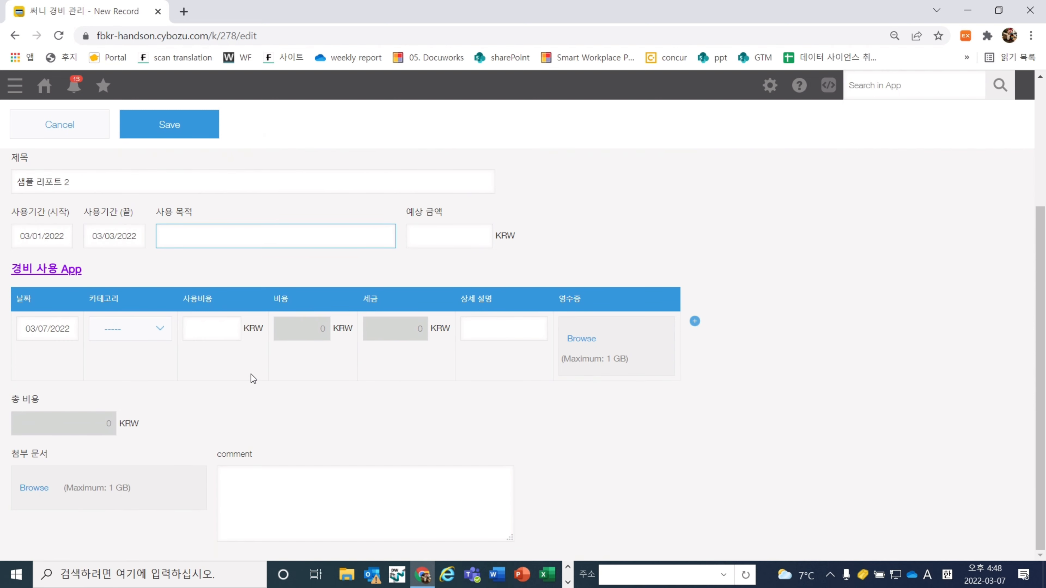
{"action": "type", "text": "IF문 시험"}
{"action": "left_click", "coordinate": [432, 244]}
{"action": "type", "text": "300000"}
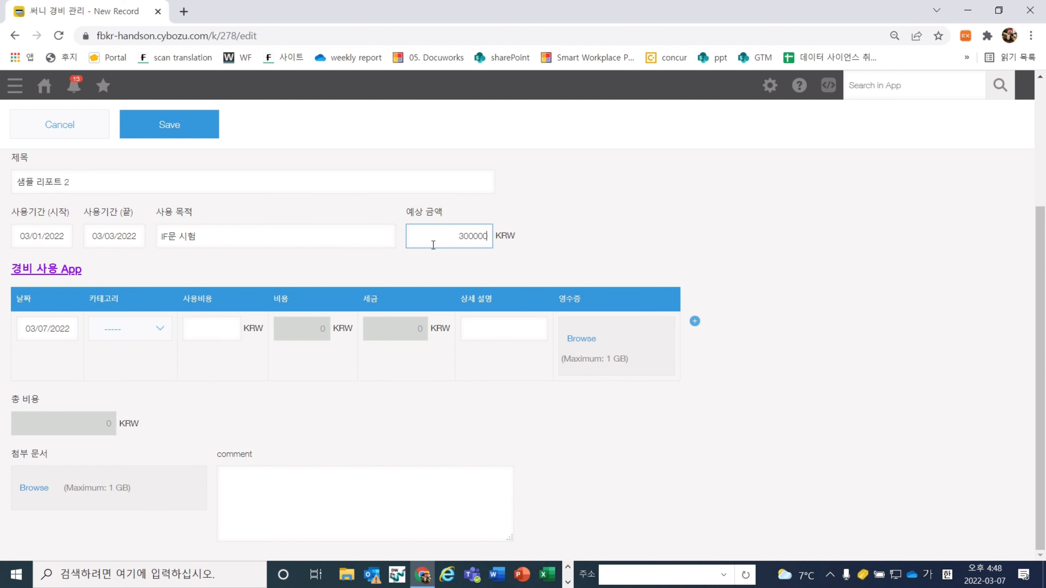
{"action": "left_click", "coordinate": [458, 261]}
Fill the first expense row as 식비 with 50000
{"action": "left_click", "coordinate": [117, 327]}
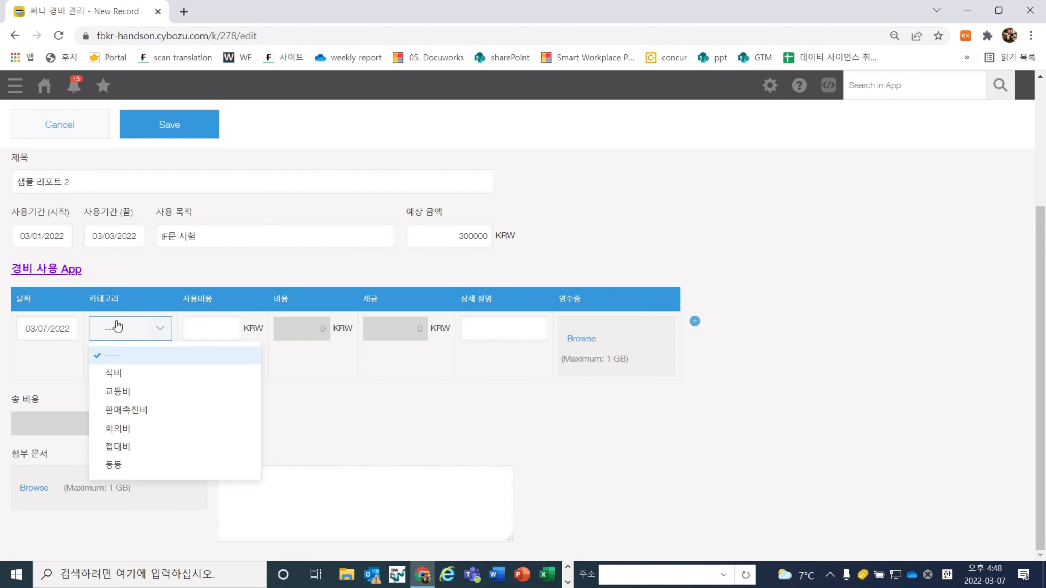
{"action": "left_click", "coordinate": [182, 373]}
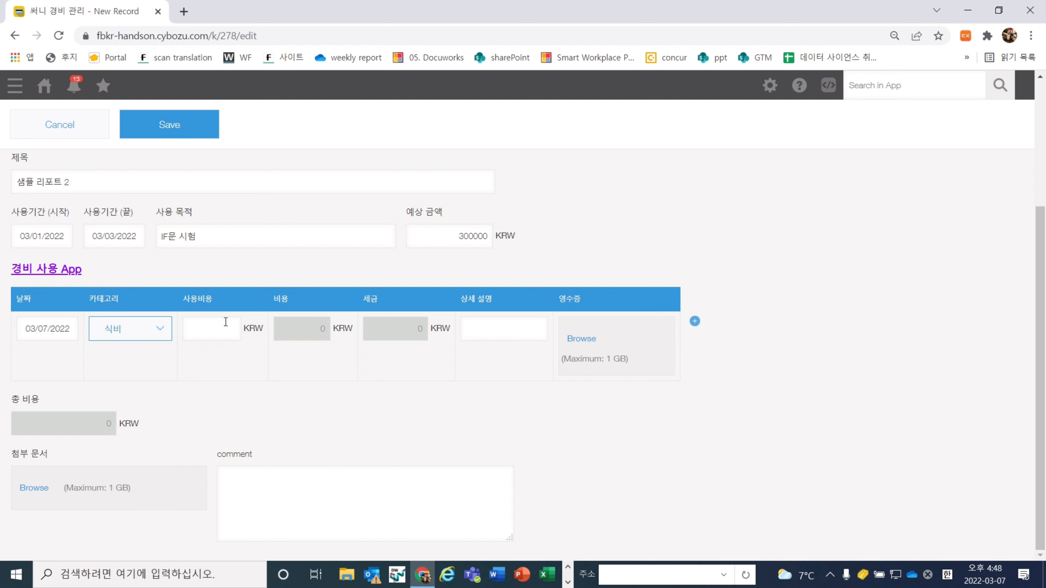
{"action": "left_click", "coordinate": [226, 322]}
{"action": "type", "text": "50"}
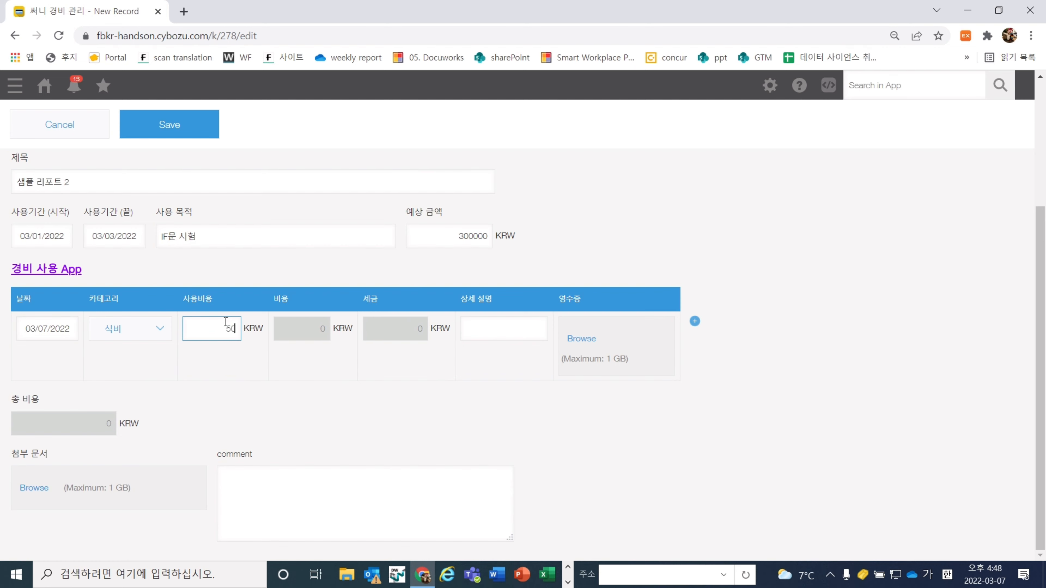
{"action": "type", "text": "000"}
{"action": "left_click", "coordinate": [283, 373]}
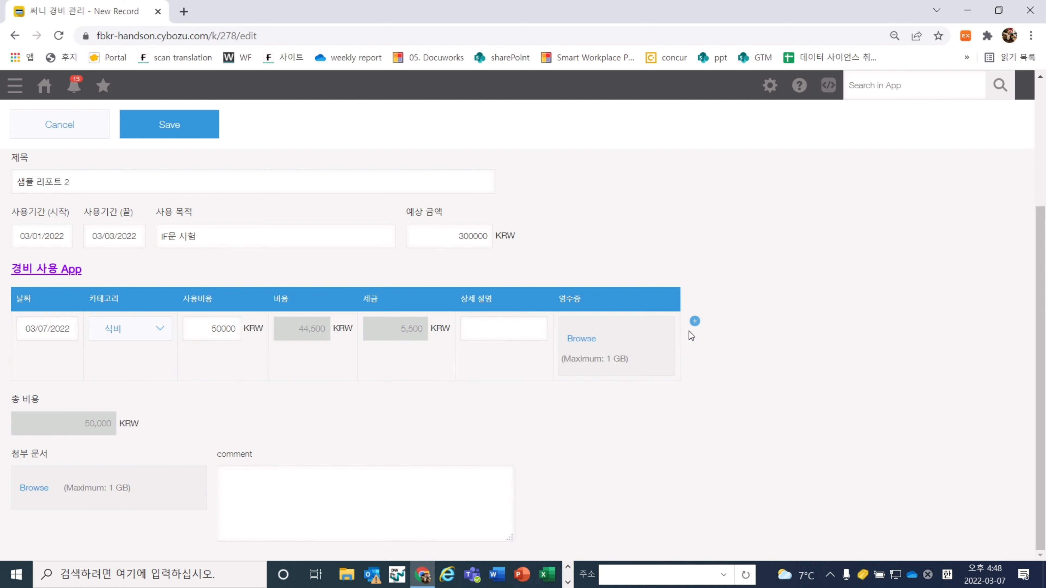
Add a second expense row as 접대비 with 50000, showing 0 tax
{"action": "left_click", "coordinate": [694, 323]}
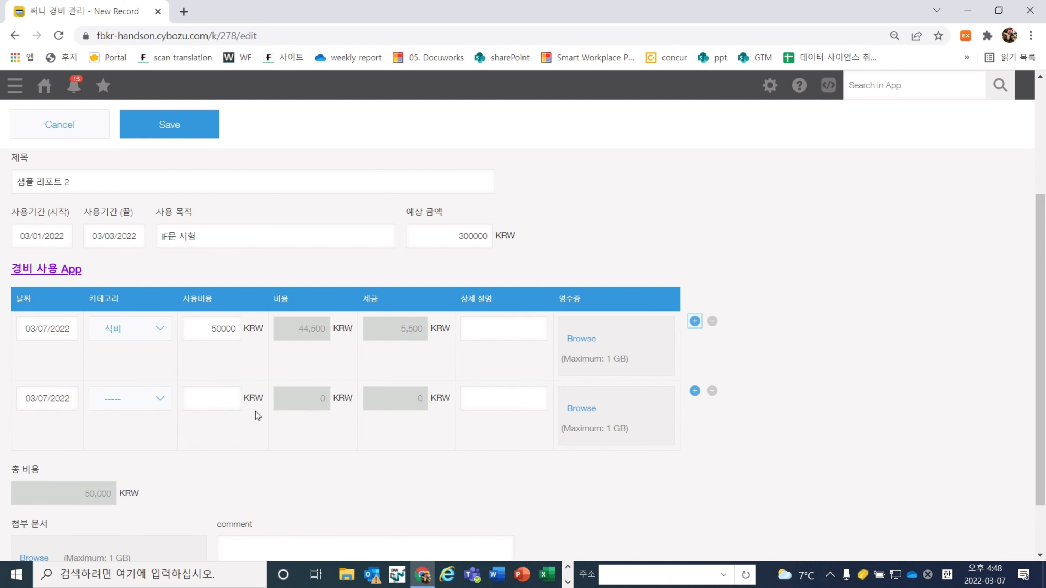
{"action": "left_click", "coordinate": [149, 399]}
{"action": "left_click", "coordinate": [161, 519]}
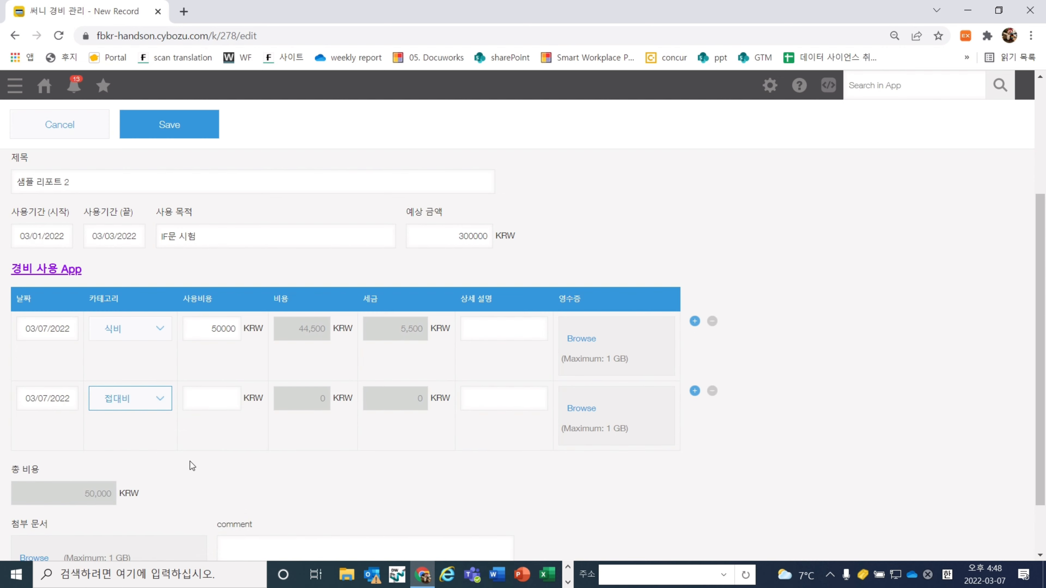
{"action": "left_click", "coordinate": [212, 408]}
{"action": "type", "text": "50000"}
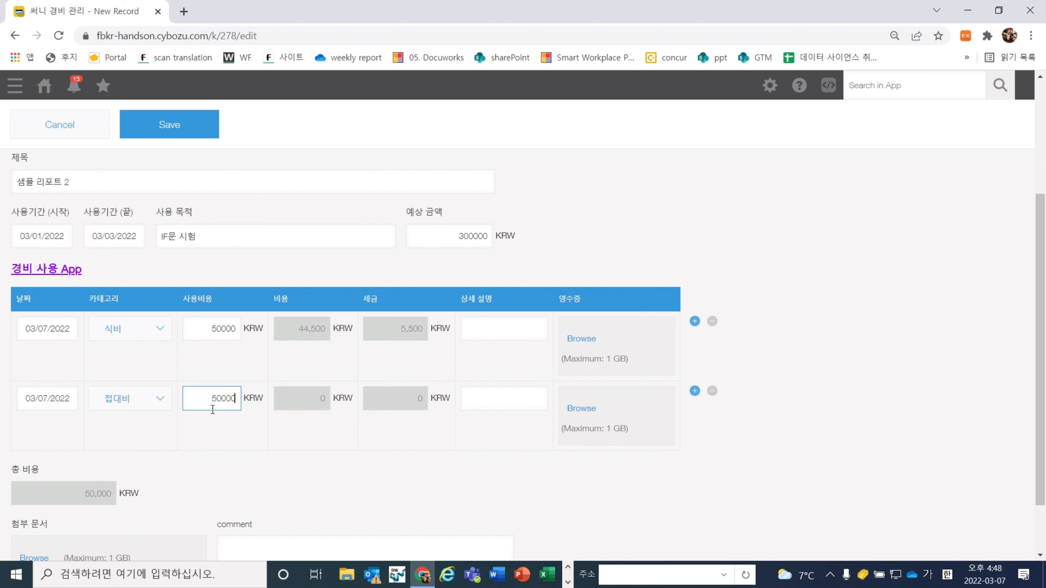
{"action": "left_click", "coordinate": [328, 480]}
Add a third expense row as 등등 with 50000
{"action": "left_click", "coordinate": [694, 391]}
{"action": "scroll", "coordinate": [694, 394], "scroll_direction": "down", "scroll_amount": 1}
{"action": "left_click", "coordinate": [113, 427]}
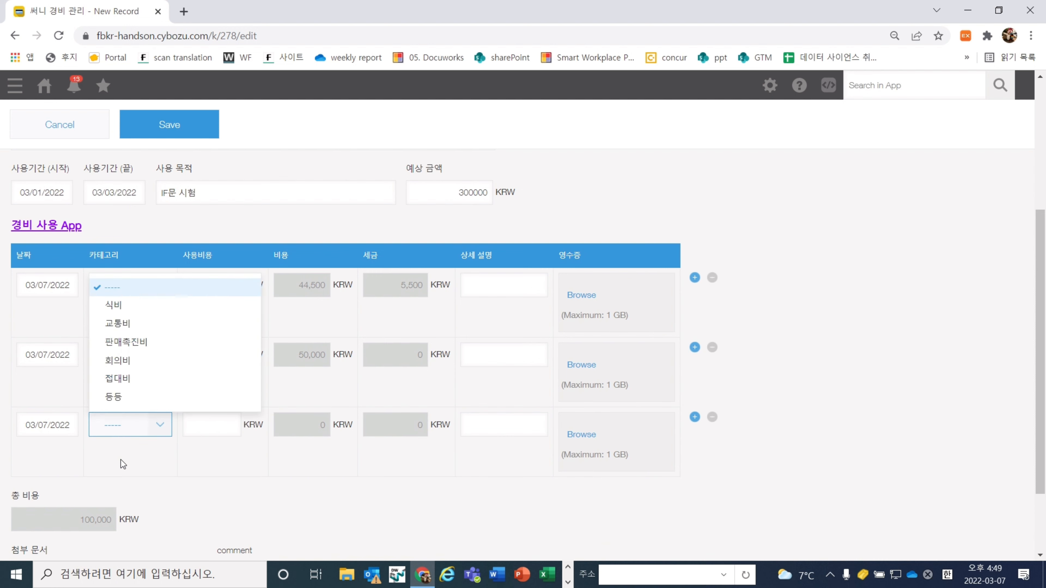
{"action": "left_click", "coordinate": [144, 399]}
{"action": "left_click", "coordinate": [193, 422]}
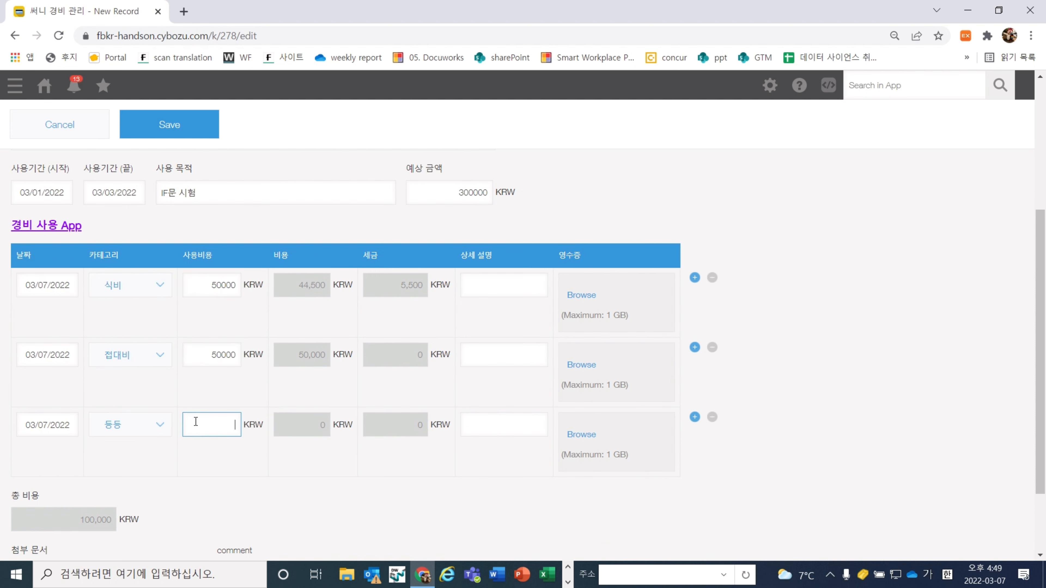
{"action": "type", "text": "50000"}
{"action": "left_click", "coordinate": [288, 462]}
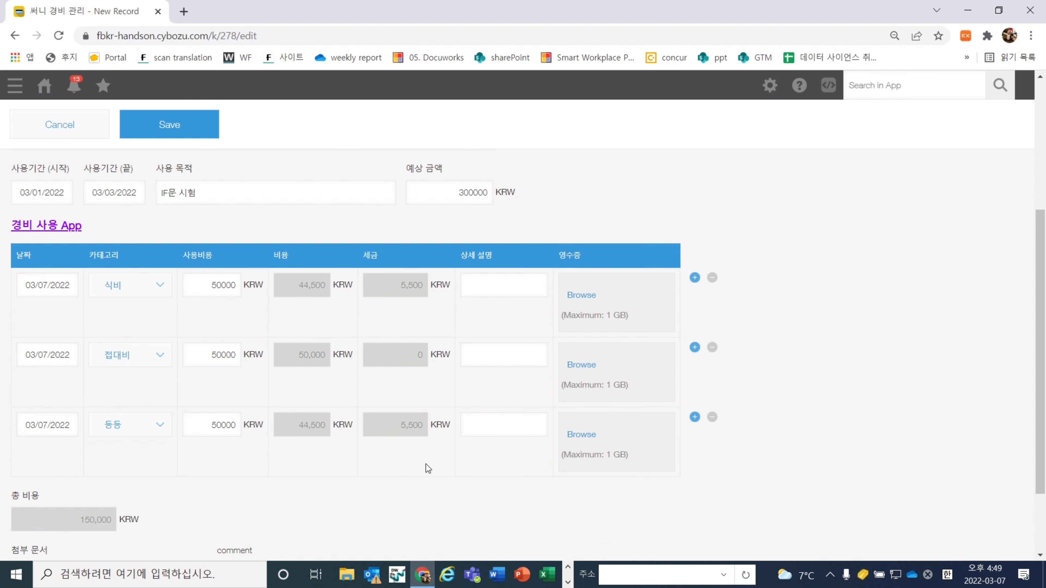
{"action": "scroll", "coordinate": [422, 482], "scroll_direction": "down", "scroll_amount": 1}
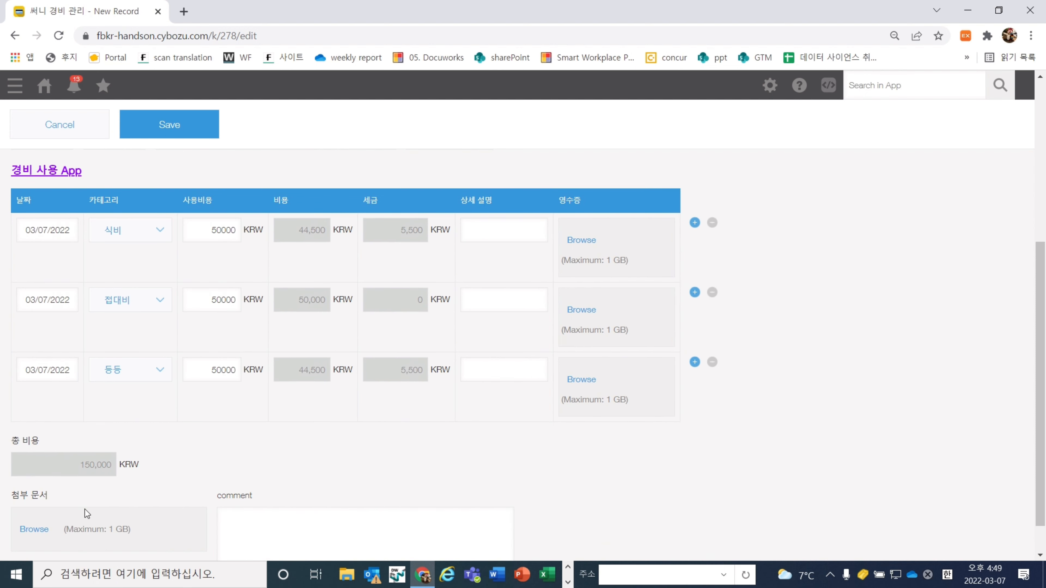
{"action": "scroll", "coordinate": [173, 171], "scroll_direction": "up", "scroll_amount": 6}
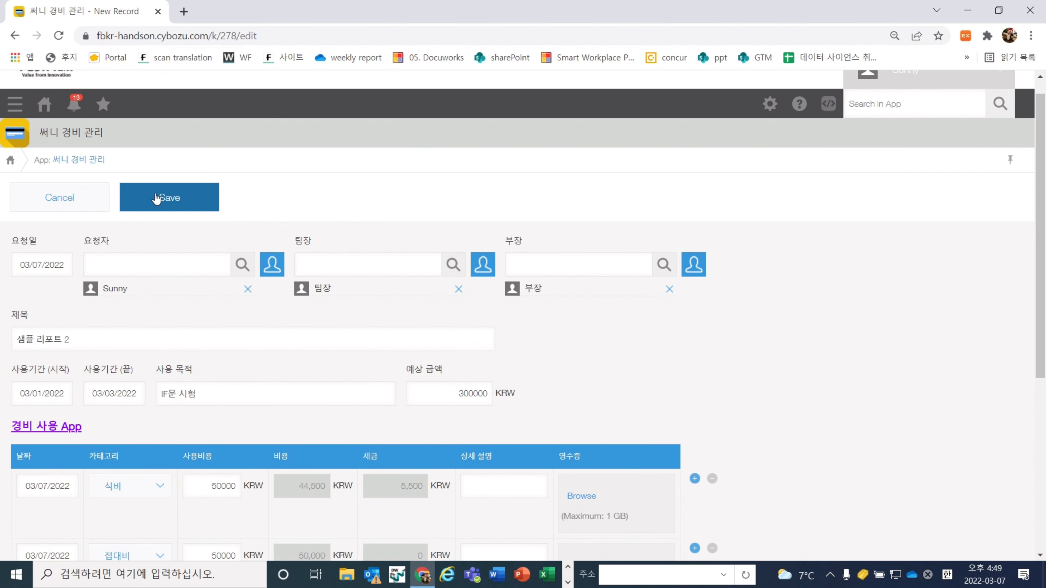
Save the 샘플 리포트 2 record and review the 접대비 row's zero tax
{"action": "left_click", "coordinate": [156, 198]}
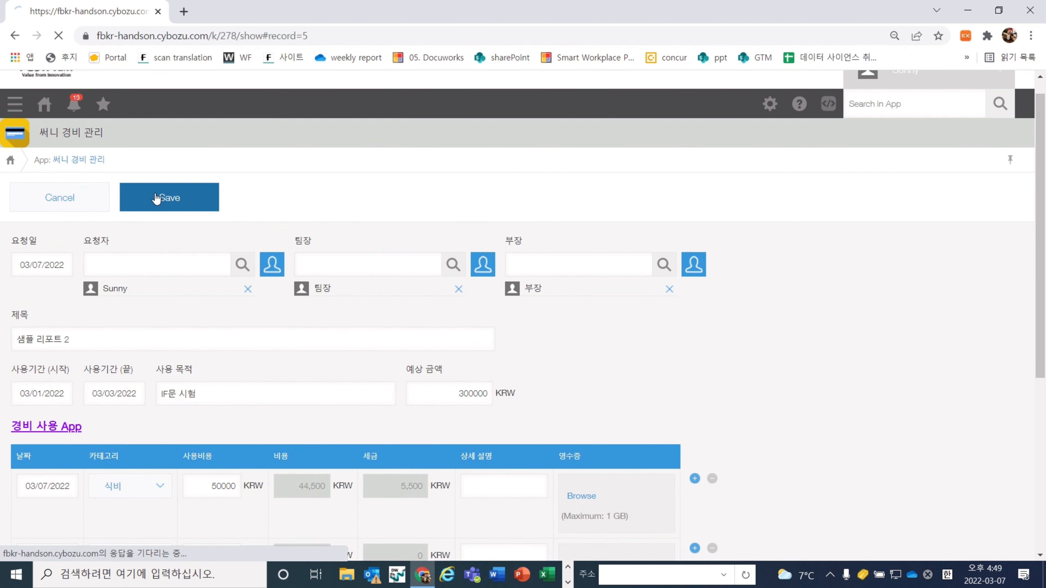
{"action": "scroll", "coordinate": [650, 332], "scroll_direction": "down", "scroll_amount": 1}
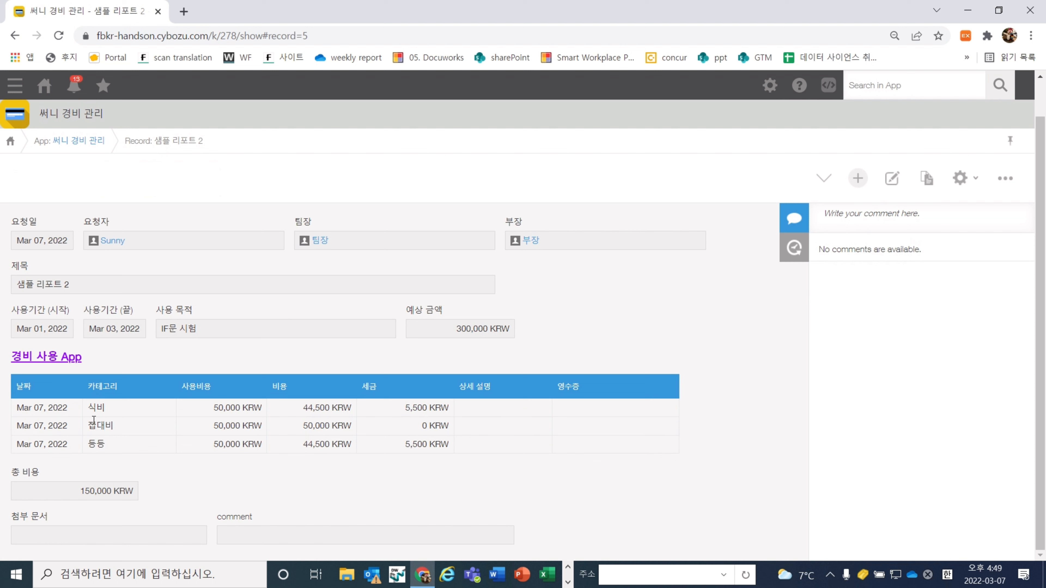
{"action": "left_click_drag", "start_coordinate": [88, 424], "coordinate": [448, 430]}
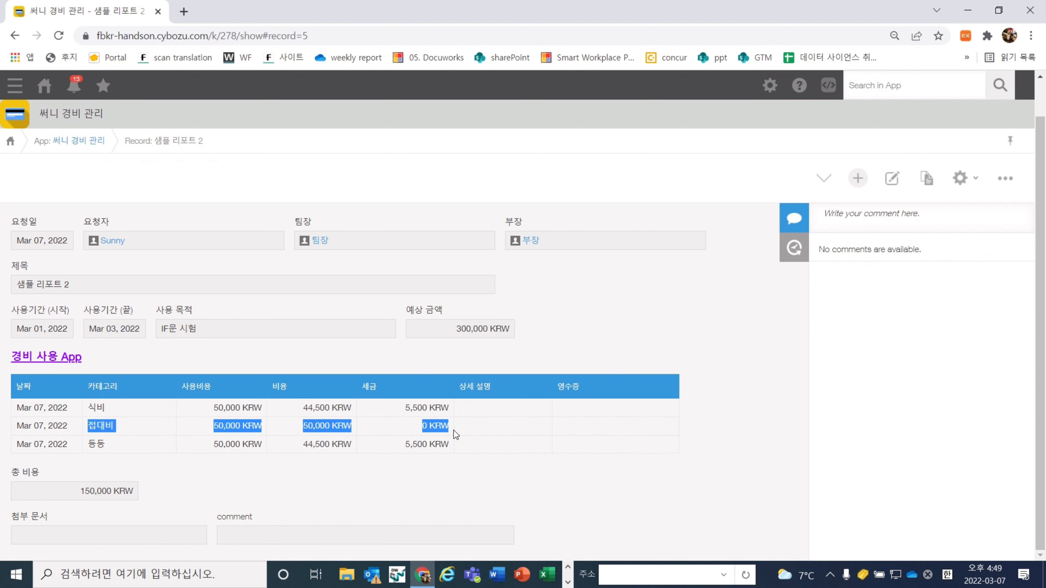
{"action": "left_click", "coordinate": [454, 432]}
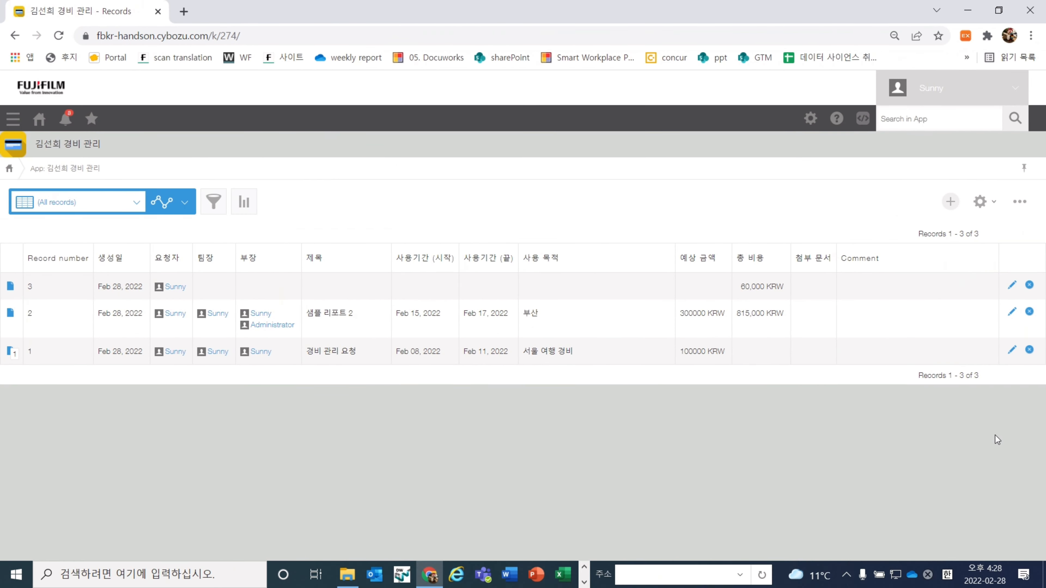
{"action": "left_click", "coordinate": [976, 208]}
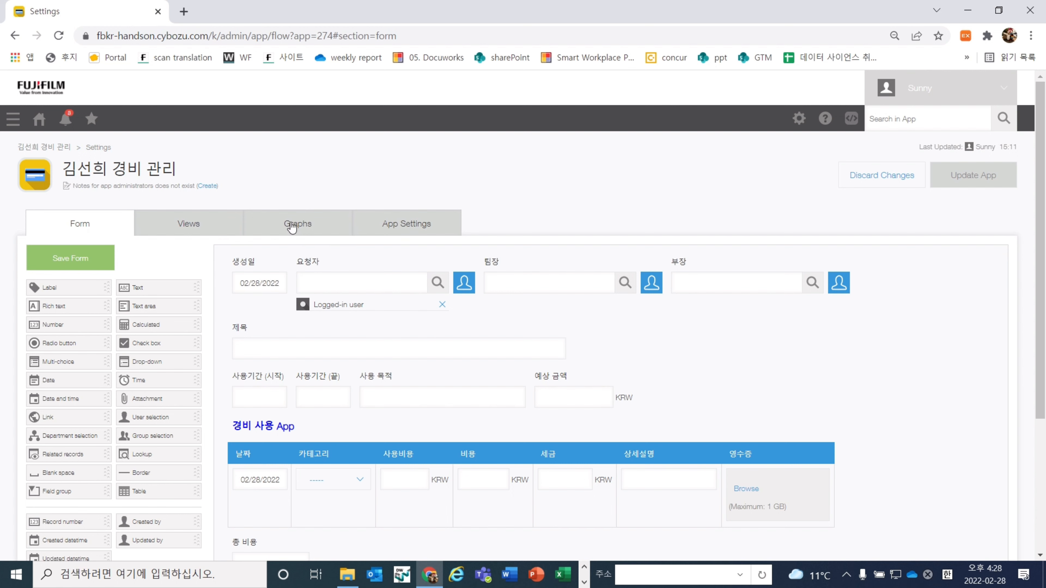
{"action": "left_click", "coordinate": [194, 223]}
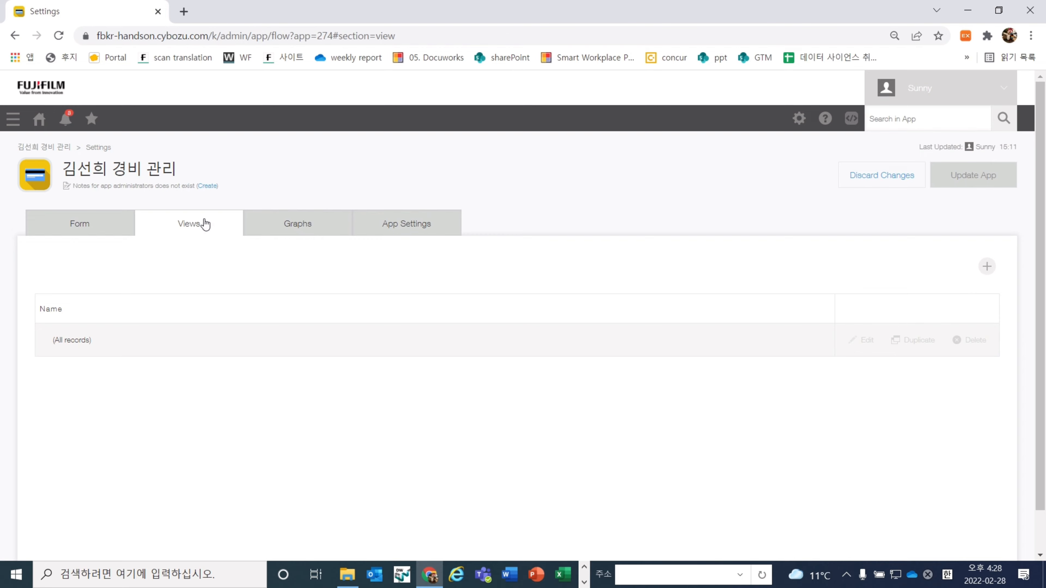
Add a new list view named 나의 View
{"action": "left_click", "coordinate": [996, 270]}
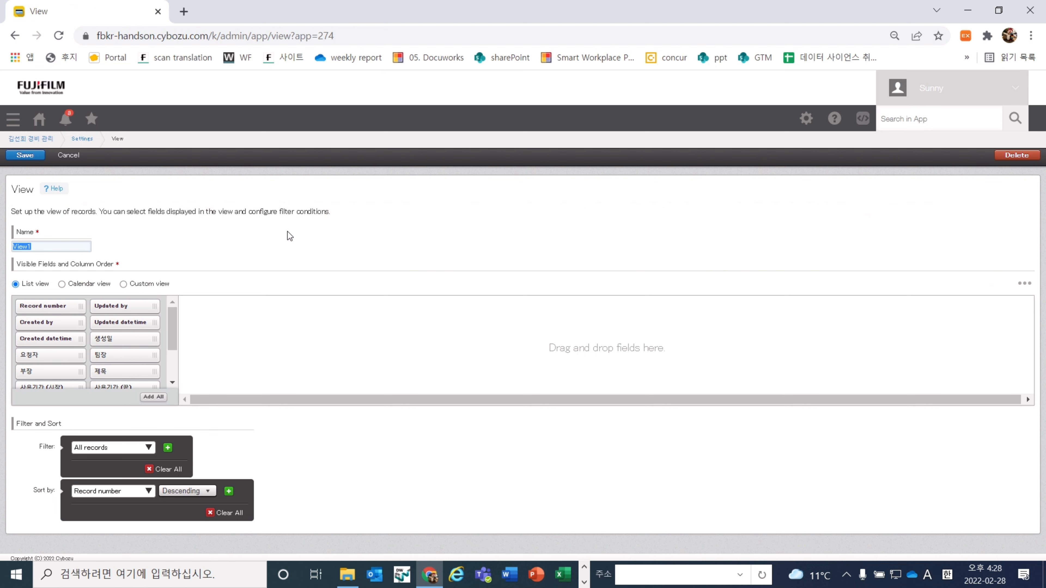
{"action": "type", "text": "skdml"}
{"action": "key", "text": "BackSpace"}
{"action": "key", "text": "BackSpace"}
{"action": "key", "text": "BackSpace"}
{"action": "key", "text": "BackSpace"}
{"action": "key", "text": "BackSpace"}
{"action": "key", "text": "Hangul"}
{"action": "type", "text": "ㄴ"}
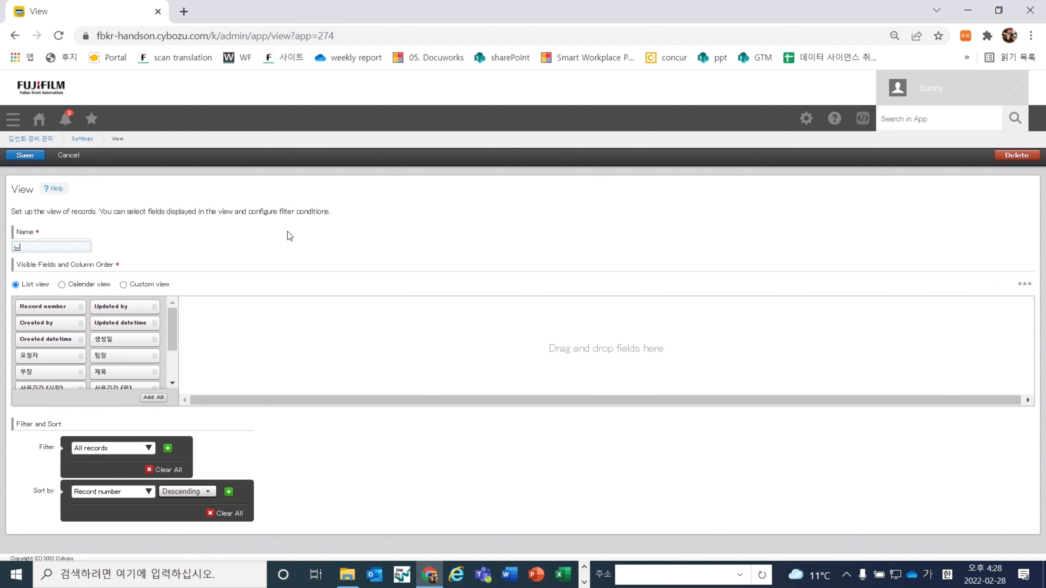
{"action": "type", "text": "ㅏ의"}
{"action": "key", "text": "Hangul"}
{"action": "type", "text": "View"}
{"action": "scroll", "coordinate": [68, 346], "scroll_direction": "down", "scroll_amount": 3}
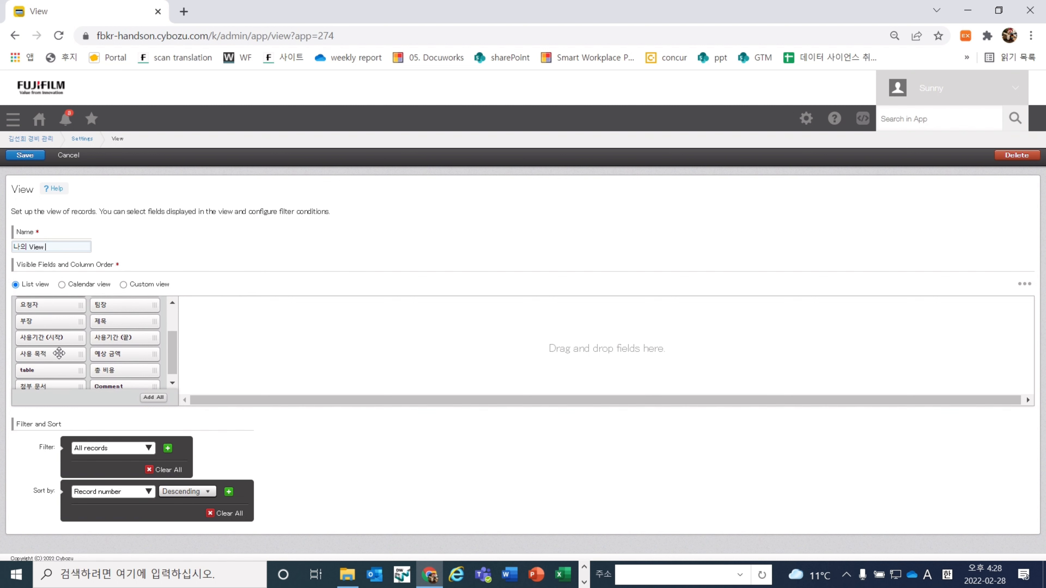
{"action": "scroll", "coordinate": [103, 366], "scroll_direction": "up", "scroll_amount": 5}
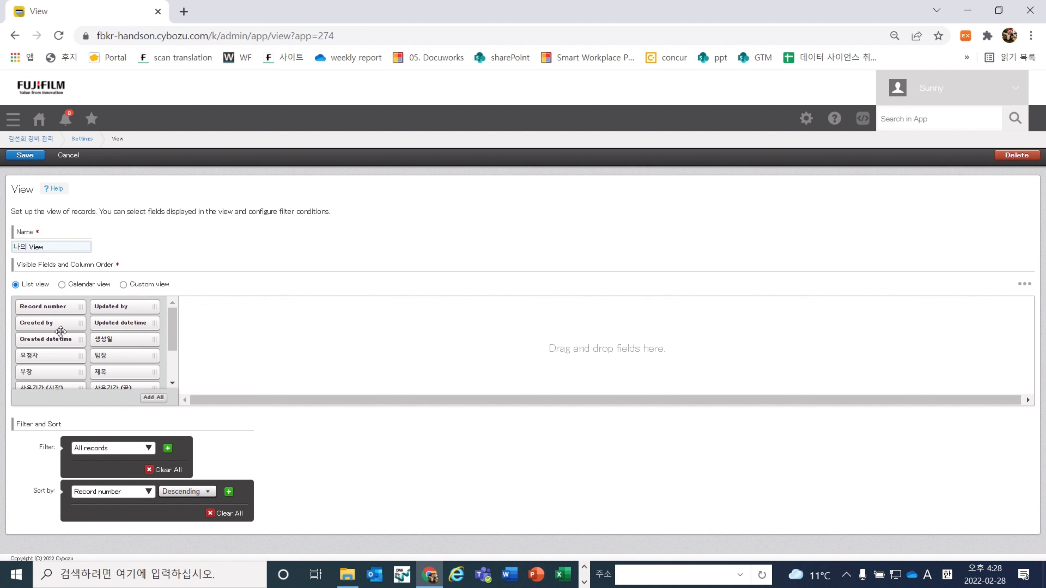
{"action": "scroll", "coordinate": [61, 331], "scroll_direction": "down", "scroll_amount": 1}
{"action": "scroll", "coordinate": [61, 330], "scroll_direction": "down", "scroll_amount": 1}
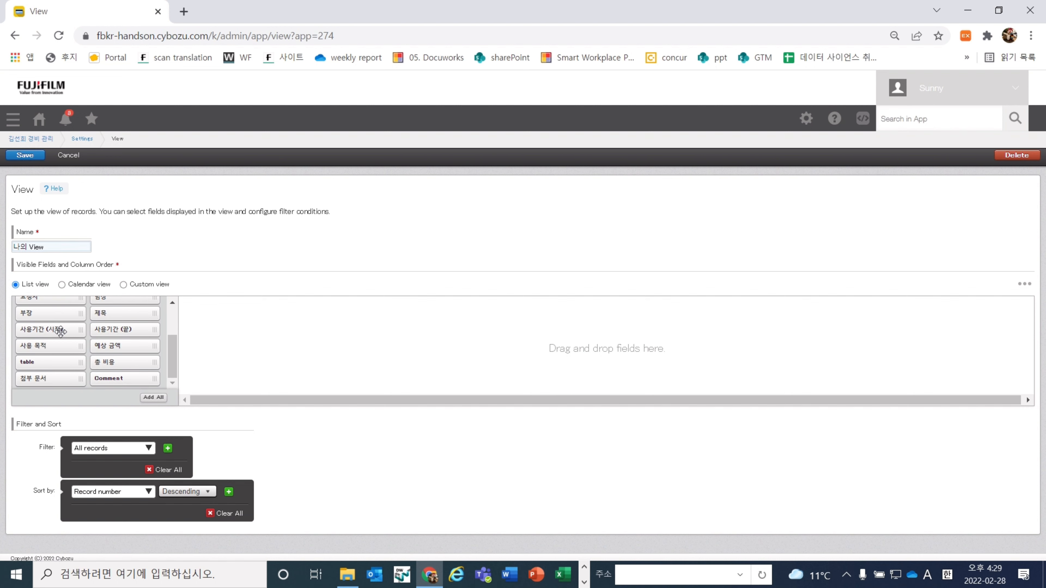
{"action": "scroll", "coordinate": [60, 331], "scroll_direction": "up", "scroll_amount": 2}
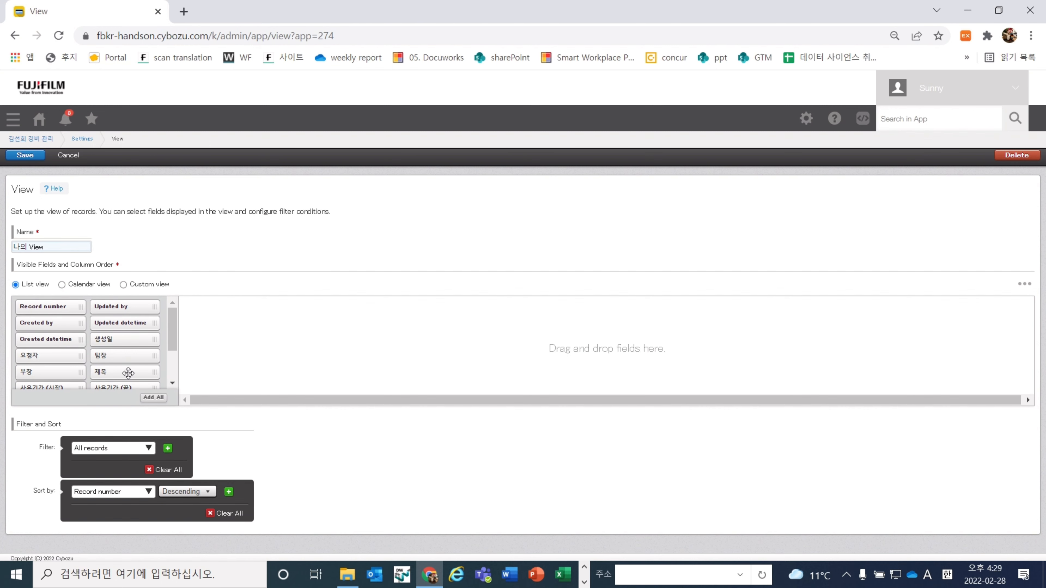
Lay out columns 팀장, 제목, 사용기간 (시작), 사용기간 (끝), 총 비용 and 사용 목적
{"action": "left_click_drag", "start_coordinate": [125, 355], "coordinate": [237, 341]}
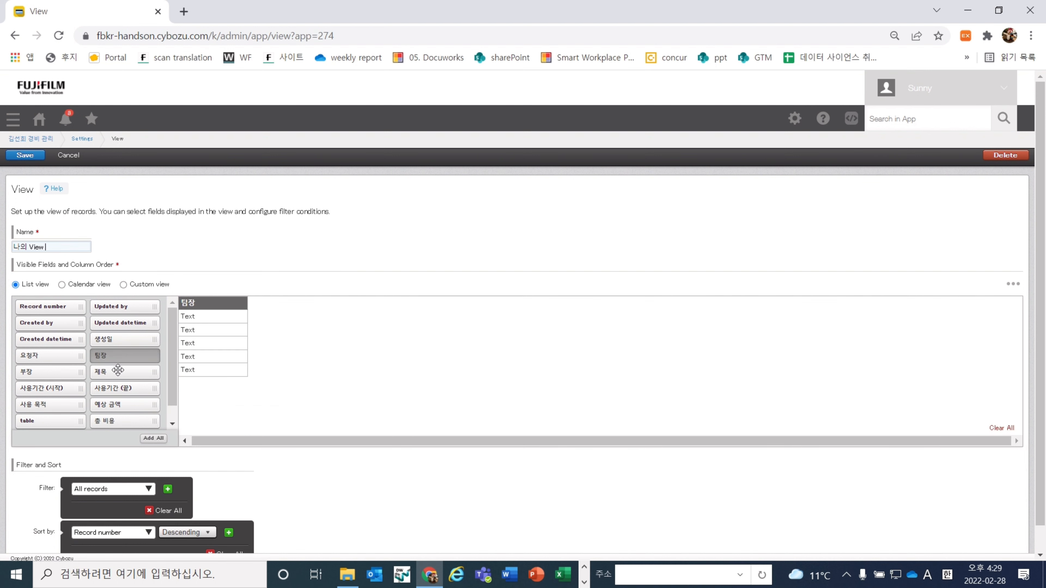
{"action": "left_click_drag", "start_coordinate": [117, 371], "coordinate": [346, 342]}
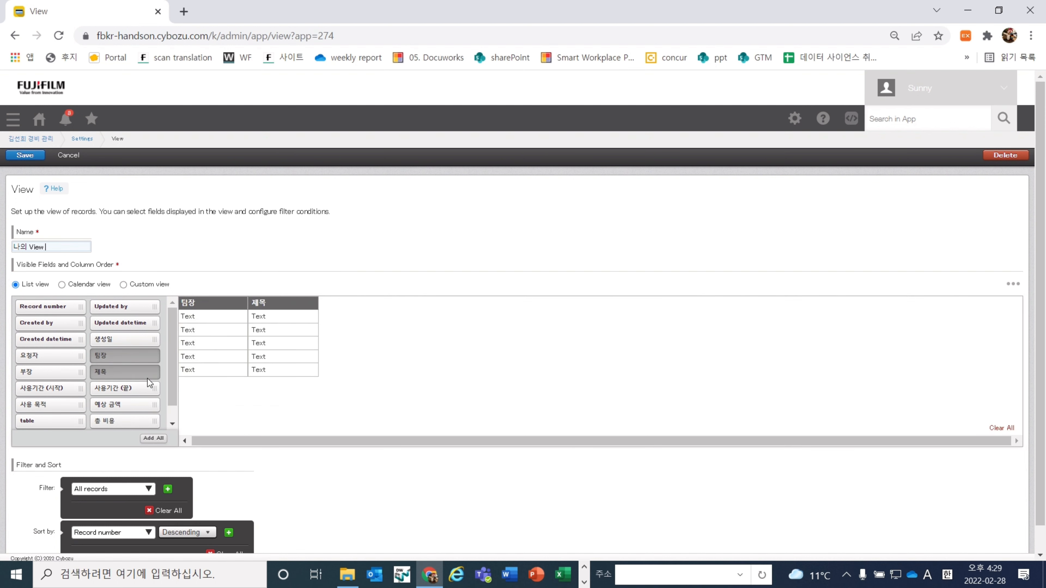
{"action": "scroll", "coordinate": [146, 378], "scroll_direction": "down", "scroll_amount": 1}
{"action": "left_click_drag", "start_coordinate": [63, 364], "coordinate": [356, 348]}
{"action": "left_click_drag", "start_coordinate": [137, 369], "coordinate": [458, 379]}
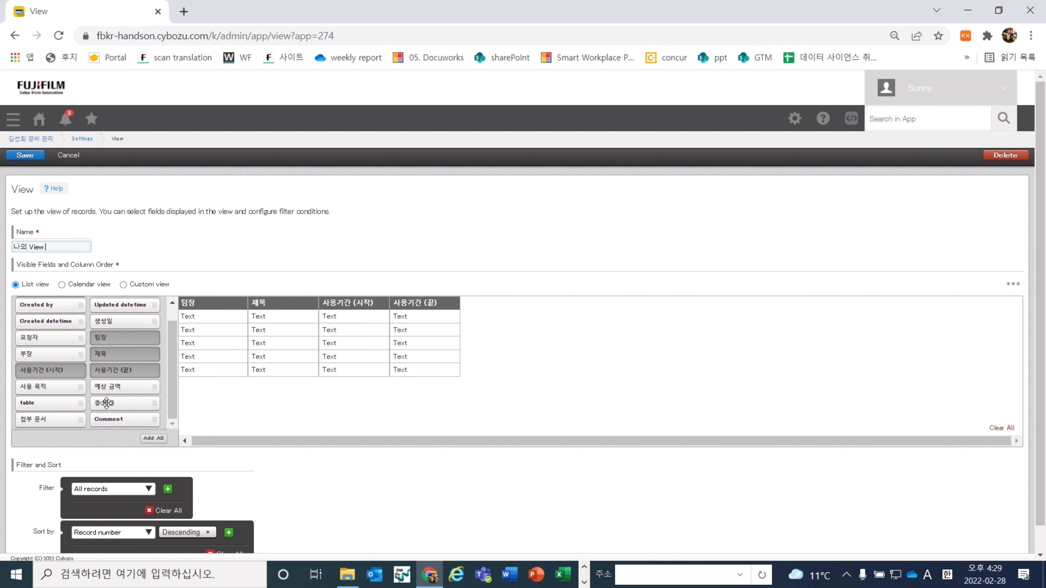
{"action": "left_click_drag", "start_coordinate": [105, 402], "coordinate": [641, 366]}
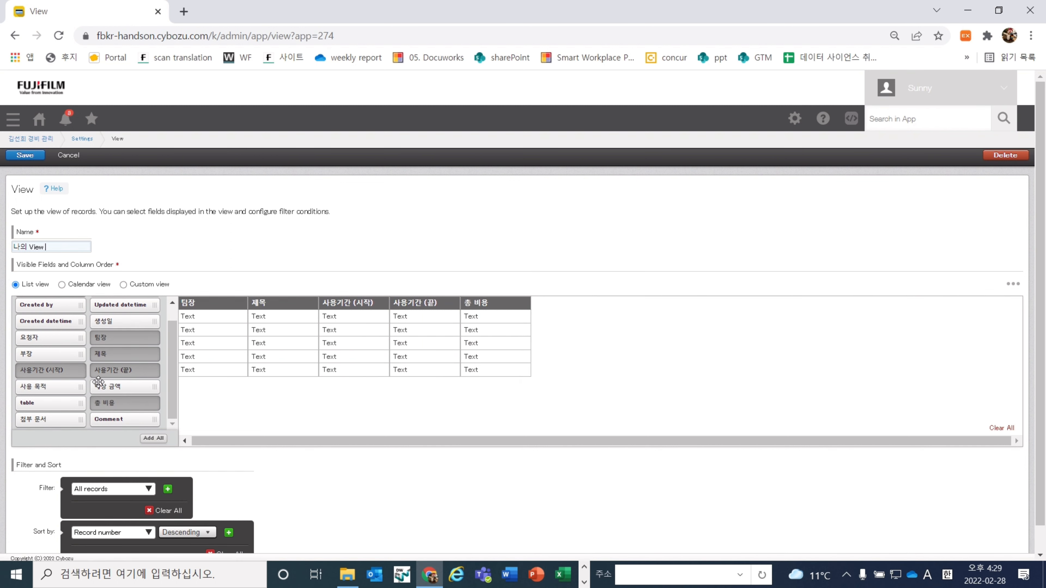
{"action": "left_click_drag", "start_coordinate": [59, 388], "coordinate": [743, 405]}
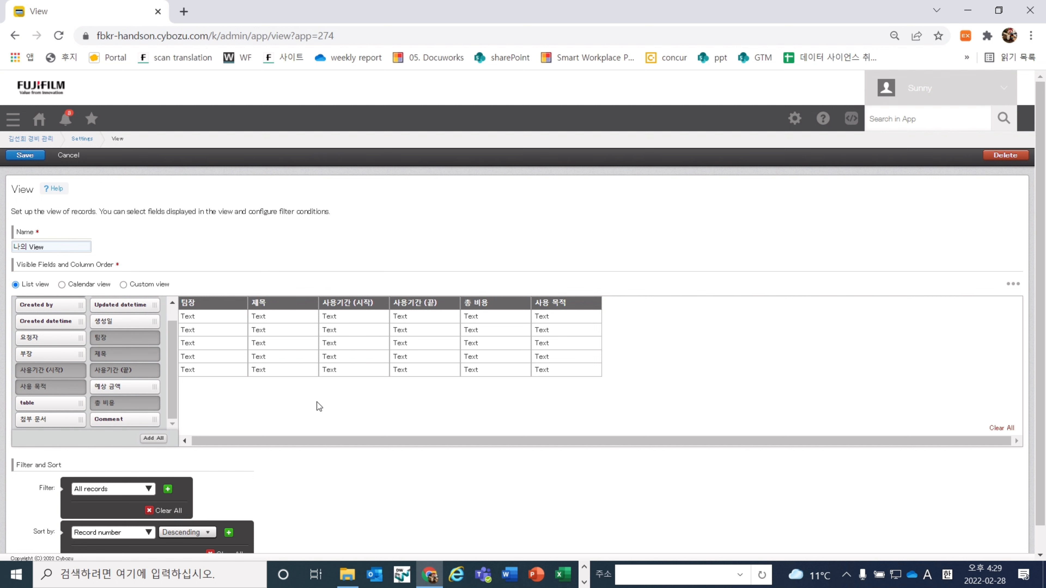
{"action": "scroll", "coordinate": [311, 390], "scroll_direction": "down", "scroll_amount": 1}
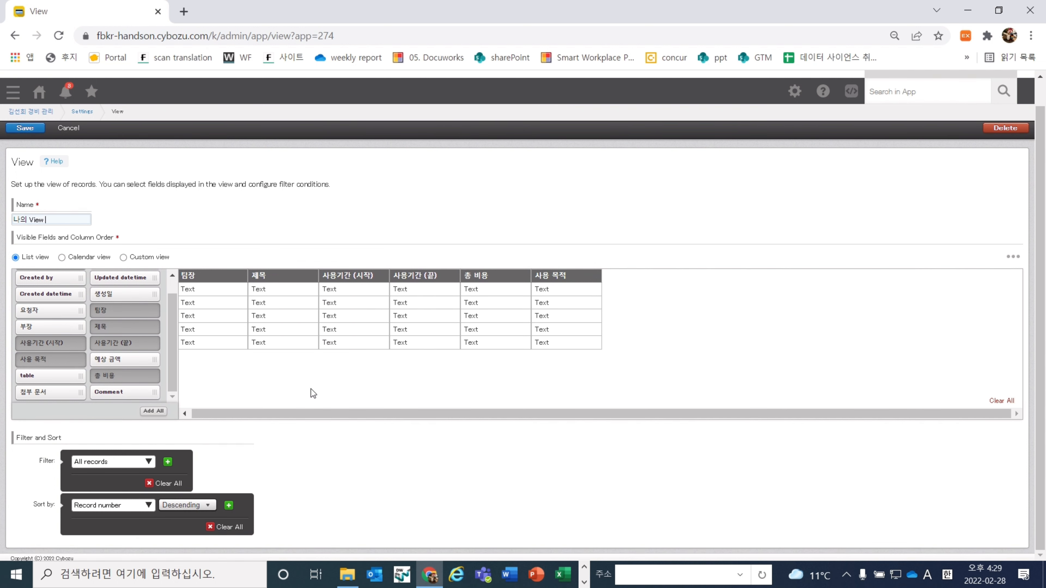
{"action": "left_click", "coordinate": [148, 462]}
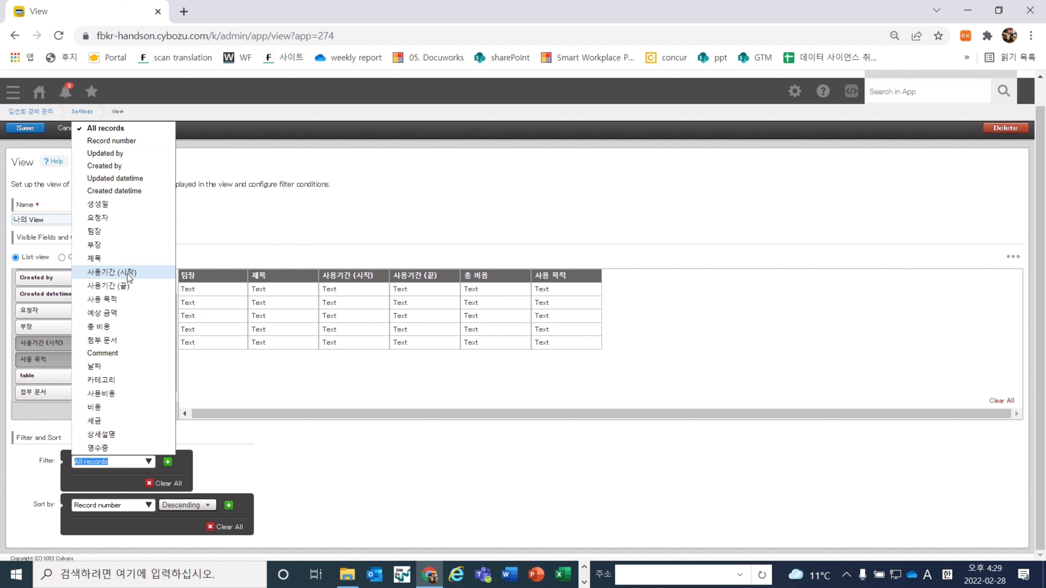
Filter 나의 View to records whose 요청자 includes Logged-in user, then save the view
{"action": "left_click", "coordinate": [137, 221]}
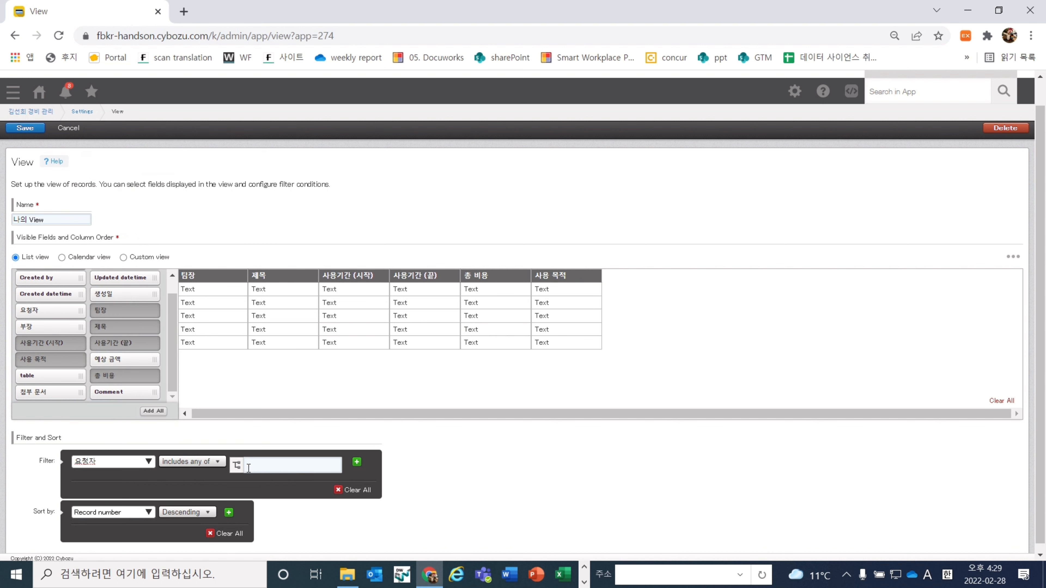
{"action": "left_click", "coordinate": [236, 465]}
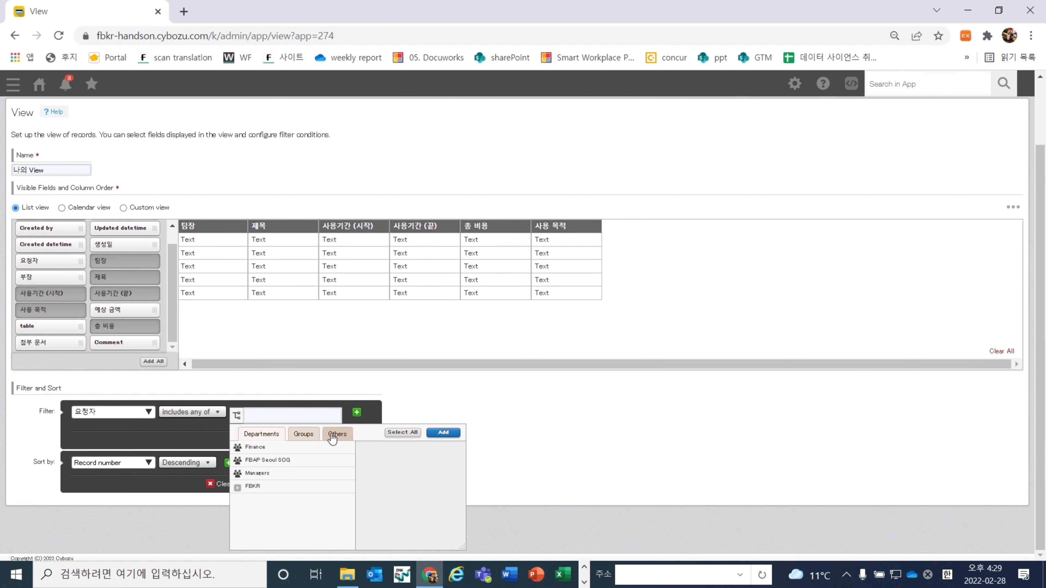
{"action": "left_click", "coordinate": [336, 434]}
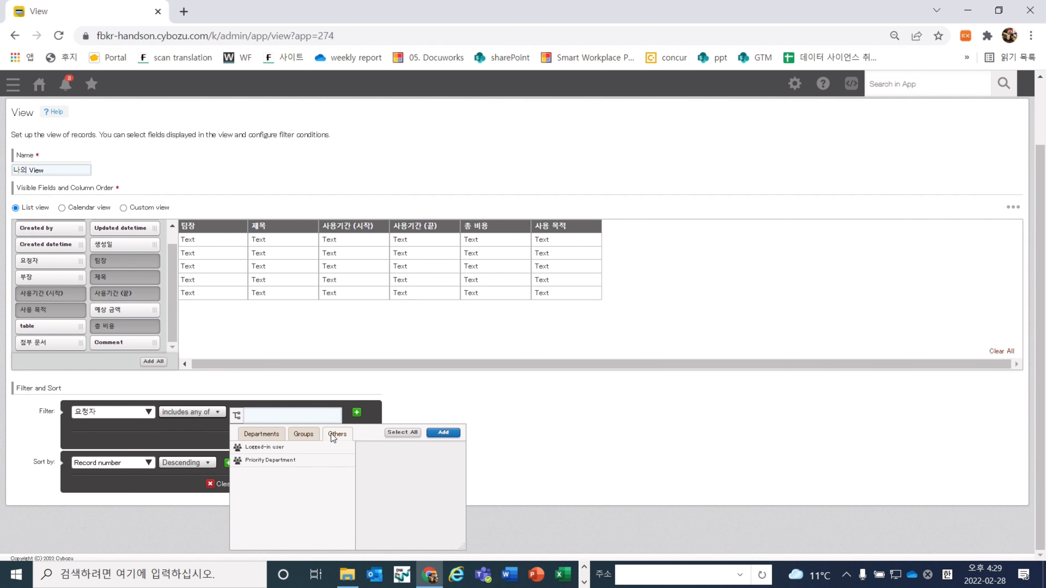
{"action": "left_click", "coordinate": [320, 453]}
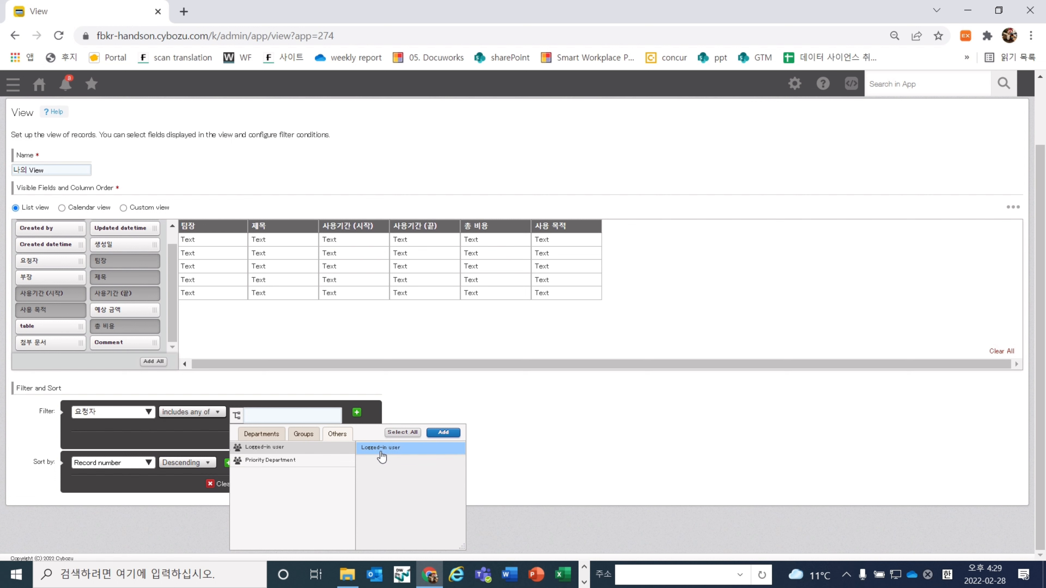
{"action": "left_click", "coordinate": [443, 432]}
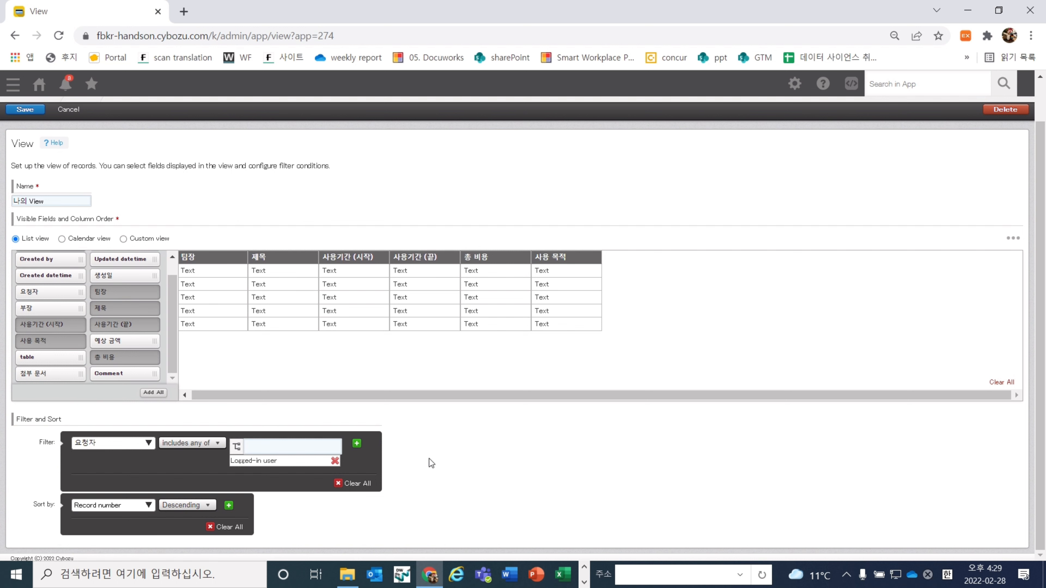
{"action": "scroll", "coordinate": [427, 460], "scroll_direction": "up", "scroll_amount": 2}
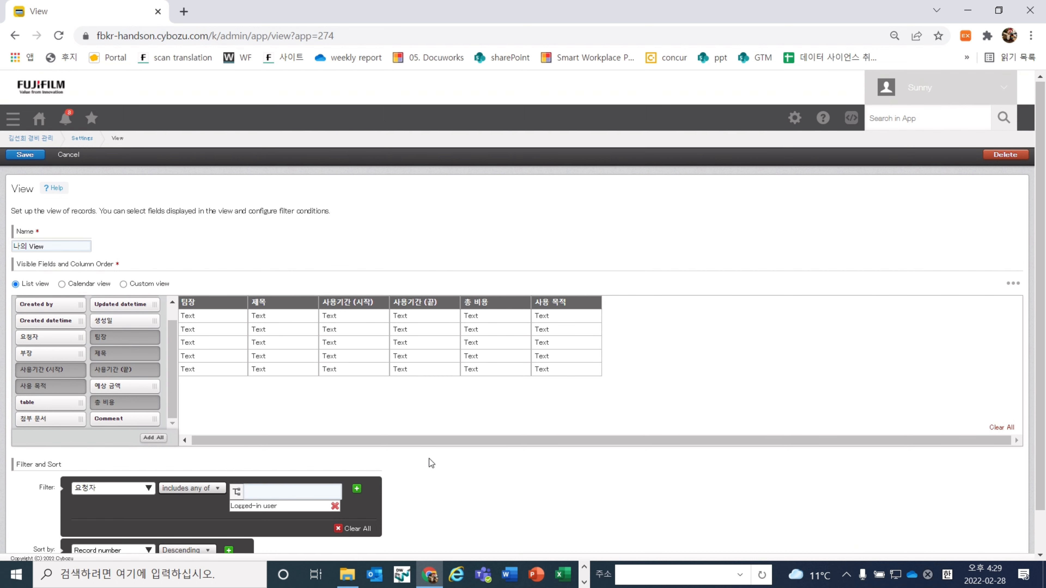
{"action": "left_click", "coordinate": [27, 157]}
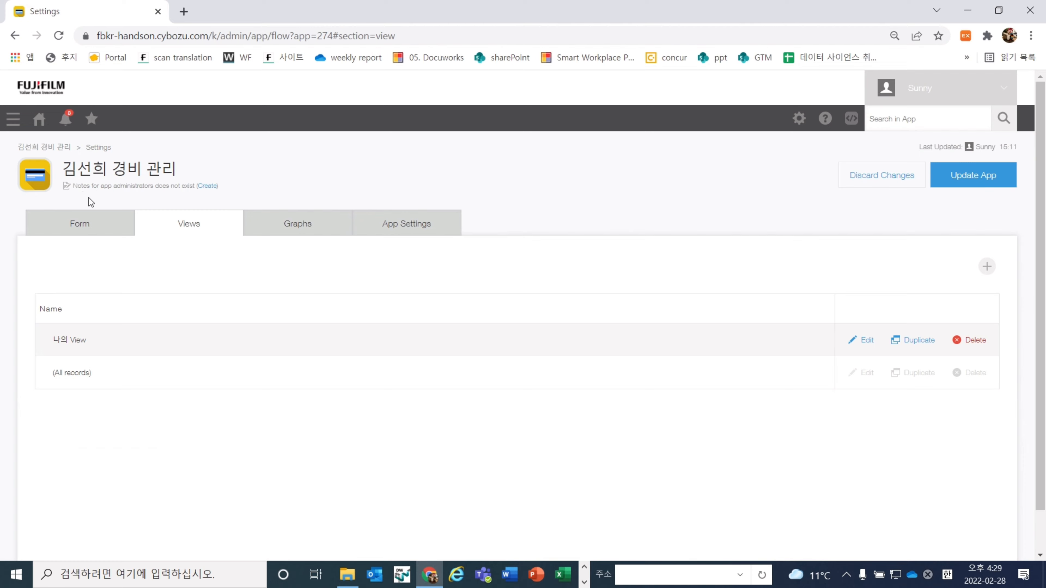
Update the live app with 나의 View and begin a new expense record
{"action": "left_click", "coordinate": [997, 188]}
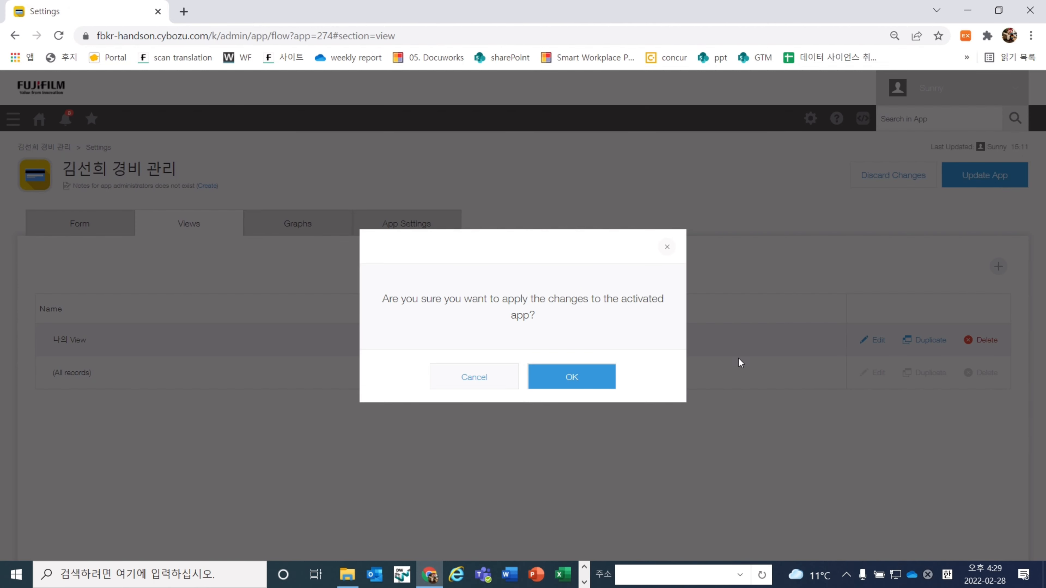
{"action": "left_click", "coordinate": [586, 384]}
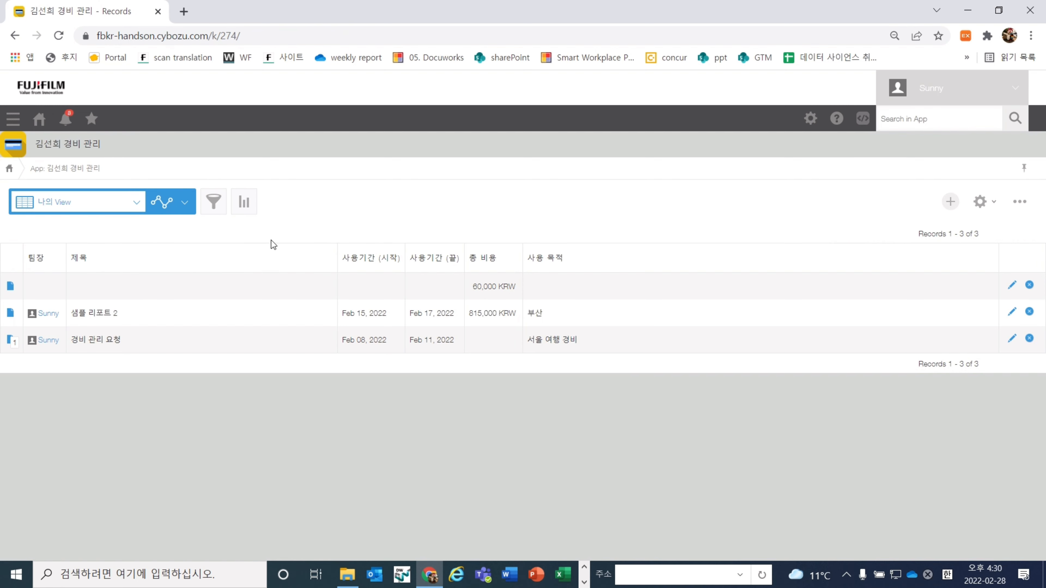
{"action": "left_click", "coordinate": [937, 200]}
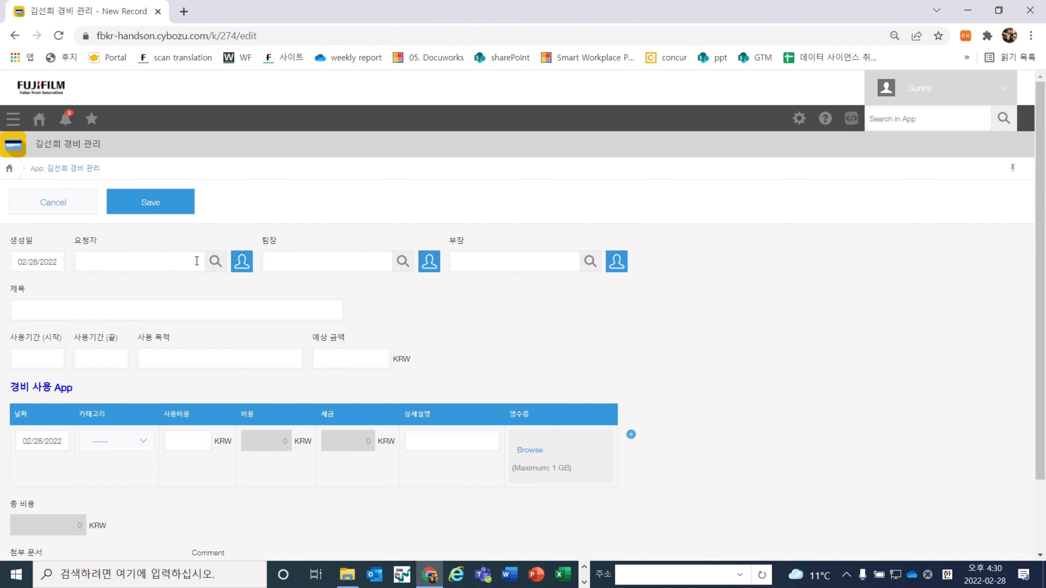
Save a record whose 요청자 is a FBKR TSC member, then return to the records list
{"action": "left_click", "coordinate": [197, 261]}
{"action": "left_click", "coordinate": [210, 263]}
{"action": "left_click", "coordinate": [245, 262]}
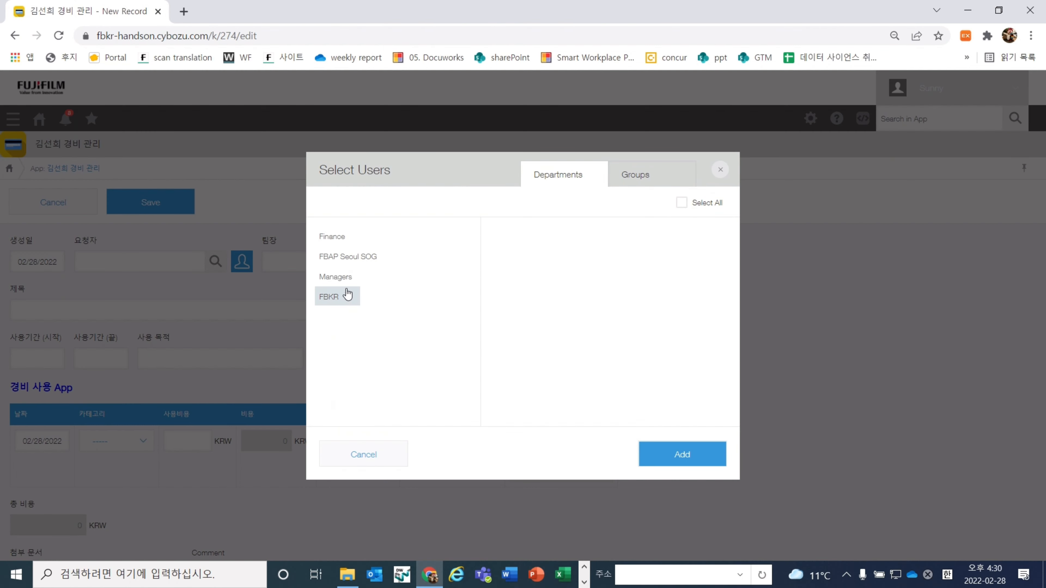
{"action": "left_click", "coordinate": [347, 294]}
{"action": "left_click", "coordinate": [348, 336]}
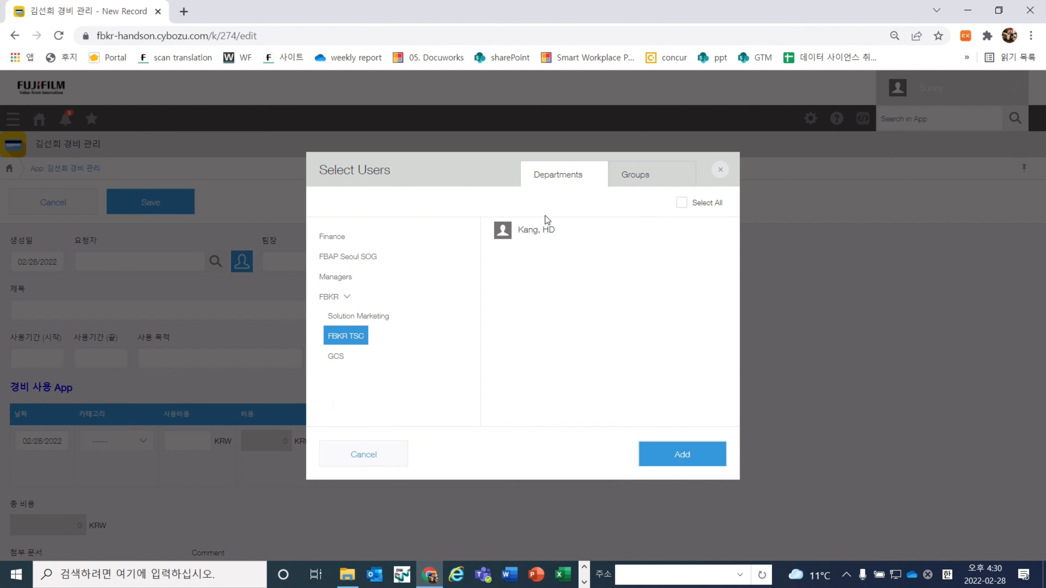
{"action": "left_click", "coordinate": [547, 230]}
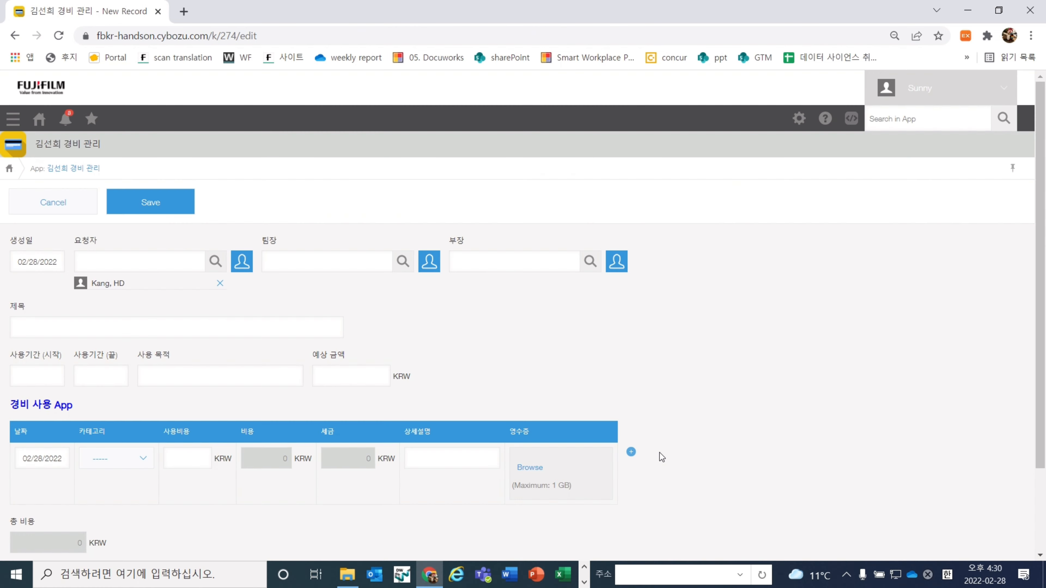
{"action": "left_click", "coordinate": [659, 453]}
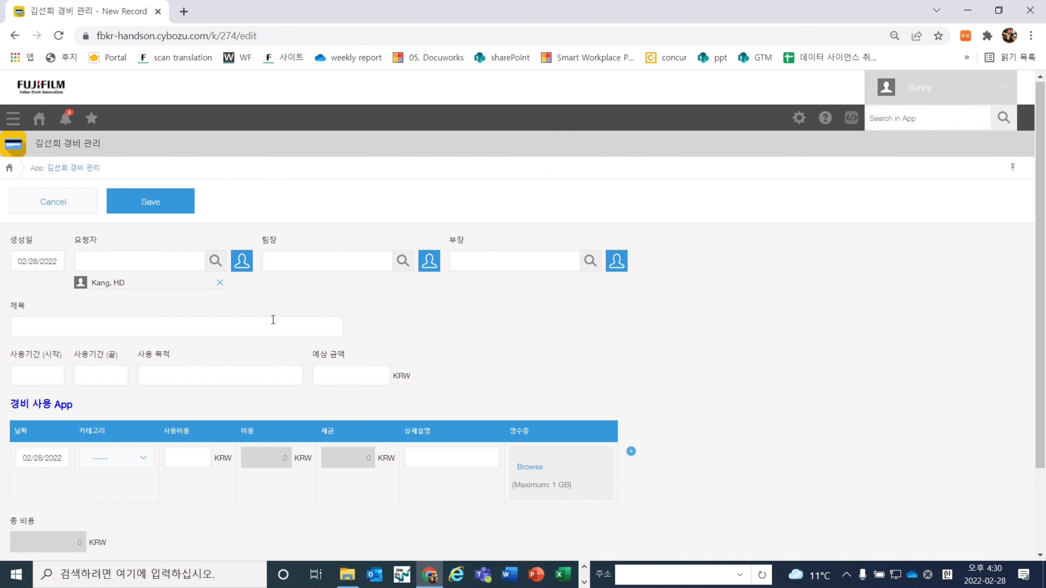
{"action": "scroll", "coordinate": [273, 320], "scroll_direction": "down", "scroll_amount": 1}
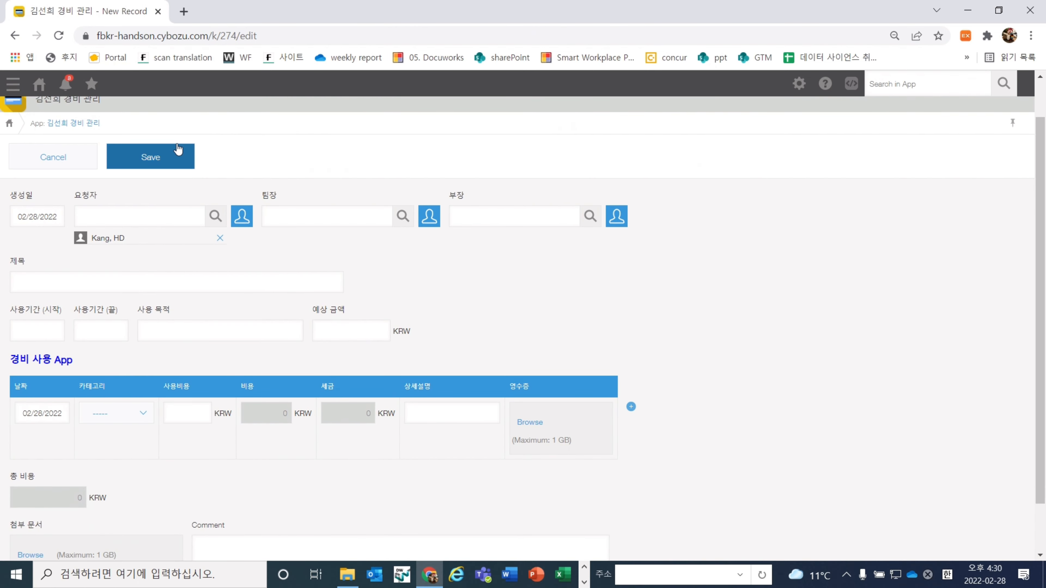
{"action": "left_click", "coordinate": [150, 157]}
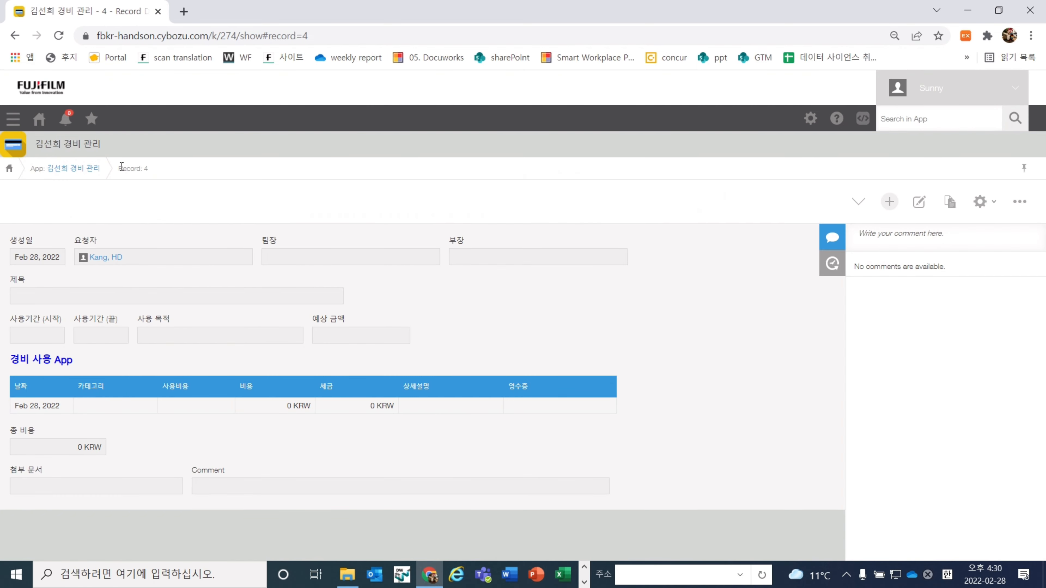
{"action": "left_click", "coordinate": [86, 168]}
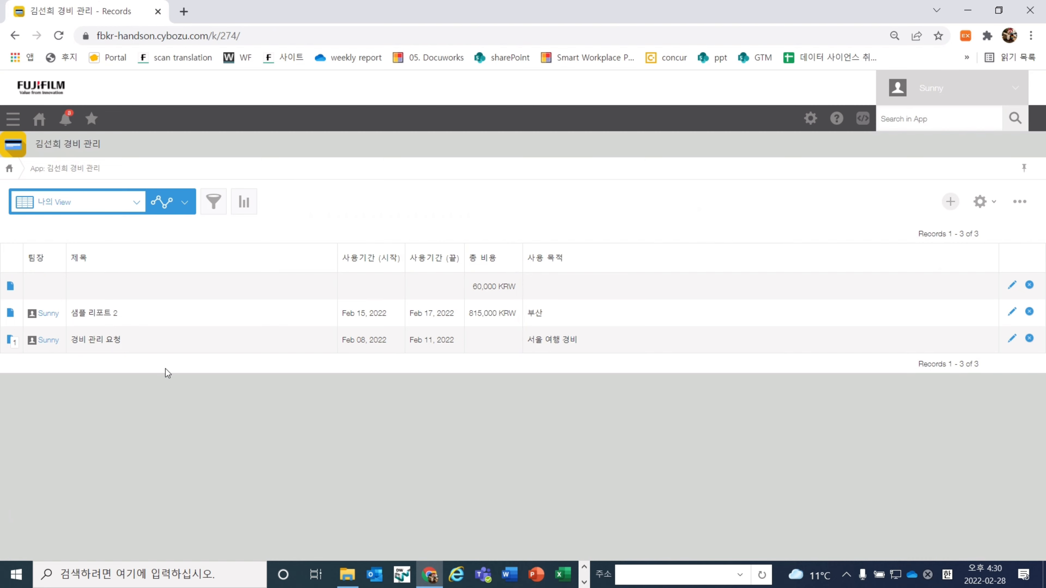
{"action": "left_click", "coordinate": [69, 203]}
{"action": "left_click", "coordinate": [61, 242]}
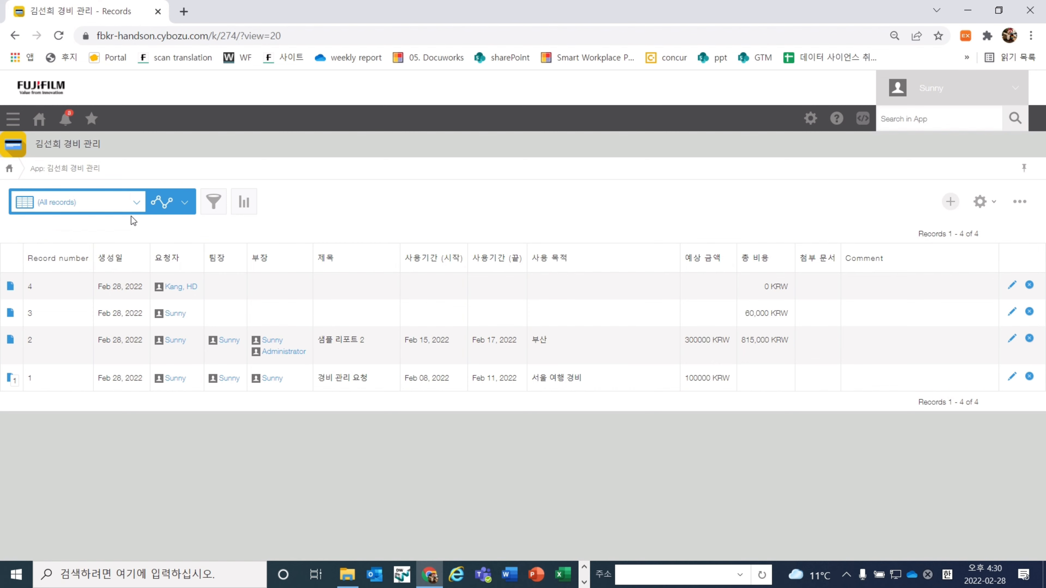
{"action": "left_click", "coordinate": [108, 202]}
{"action": "left_click", "coordinate": [98, 228]}
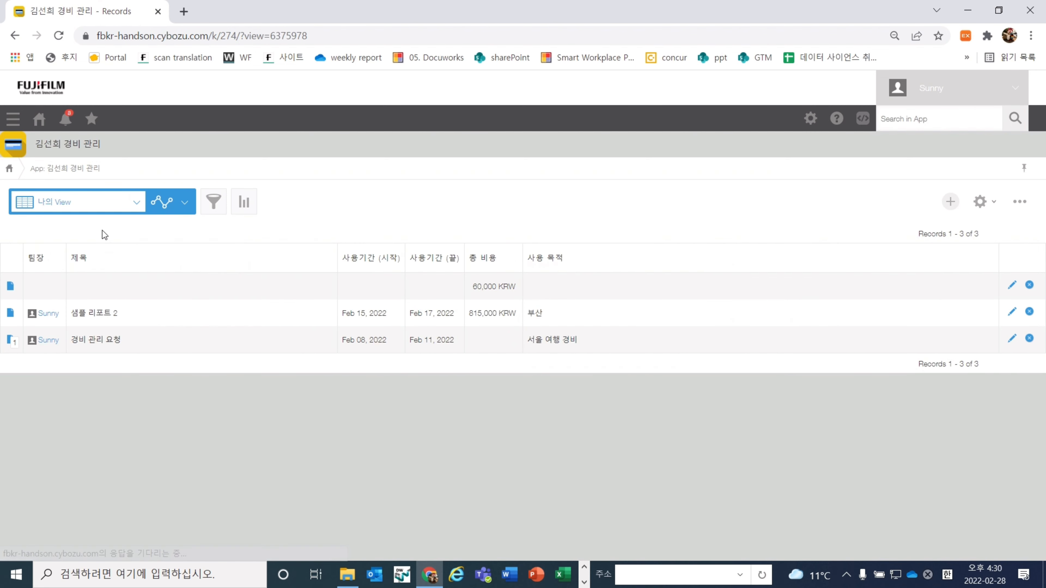
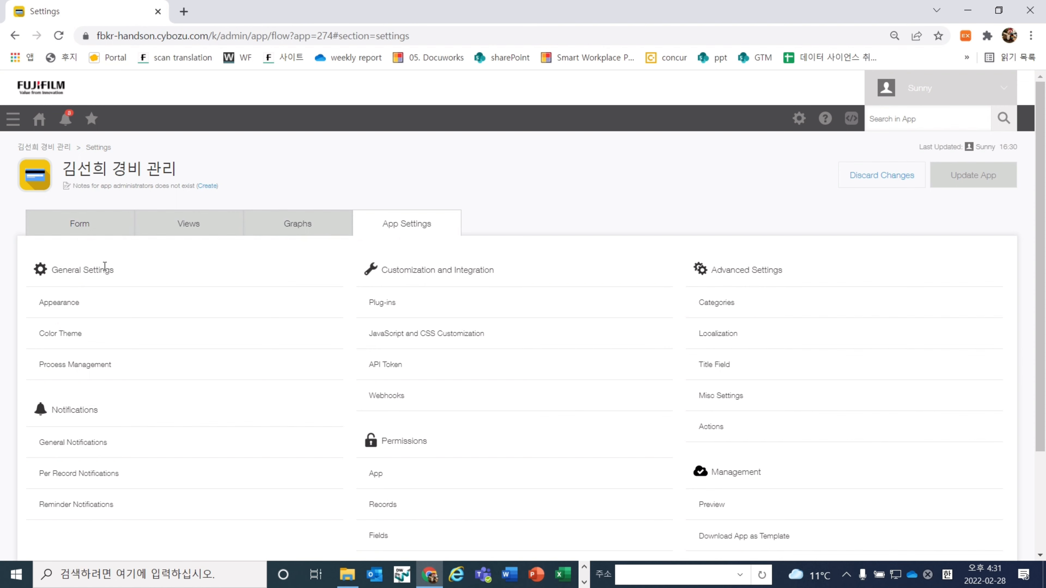
Give the app the hand-holding-card icon in its Appearance settings
{"action": "triple_click", "coordinate": [112, 270]}
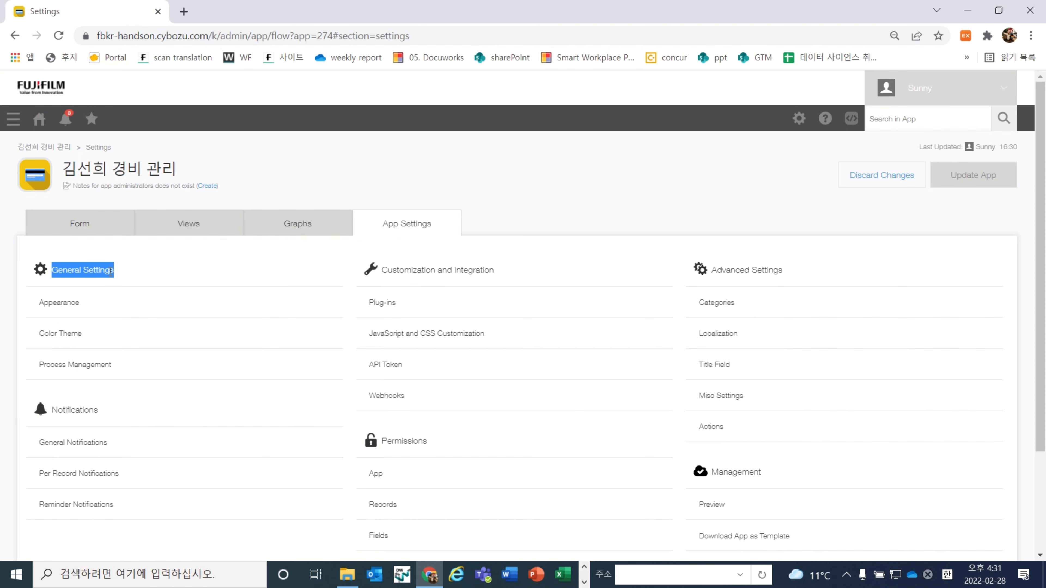
{"action": "left_click", "coordinate": [144, 274]}
{"action": "scroll", "coordinate": [107, 289], "scroll_direction": "down", "scroll_amount": 1}
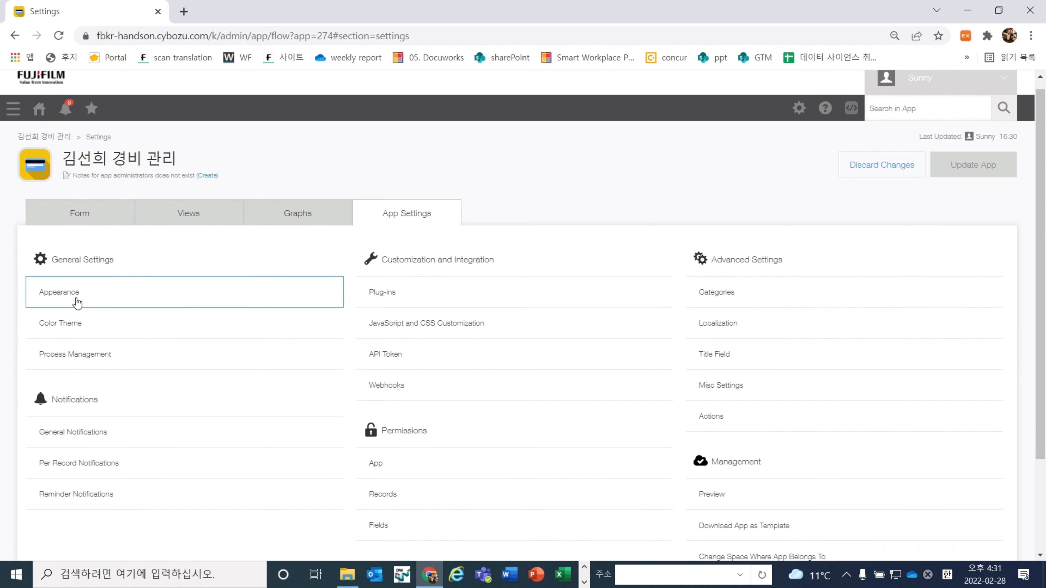
{"action": "left_click", "coordinate": [74, 302]}
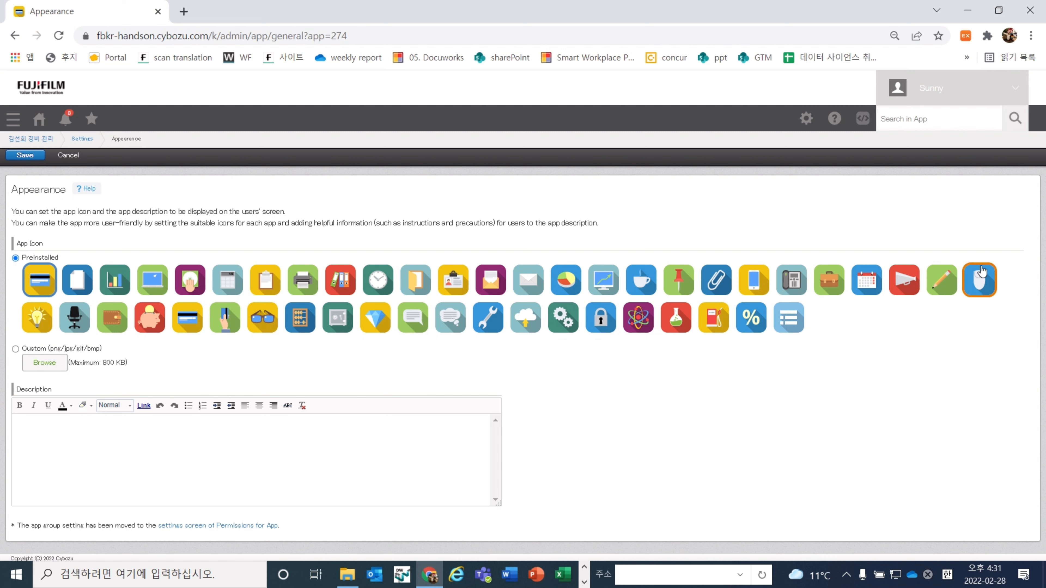
{"action": "left_click", "coordinate": [221, 321]}
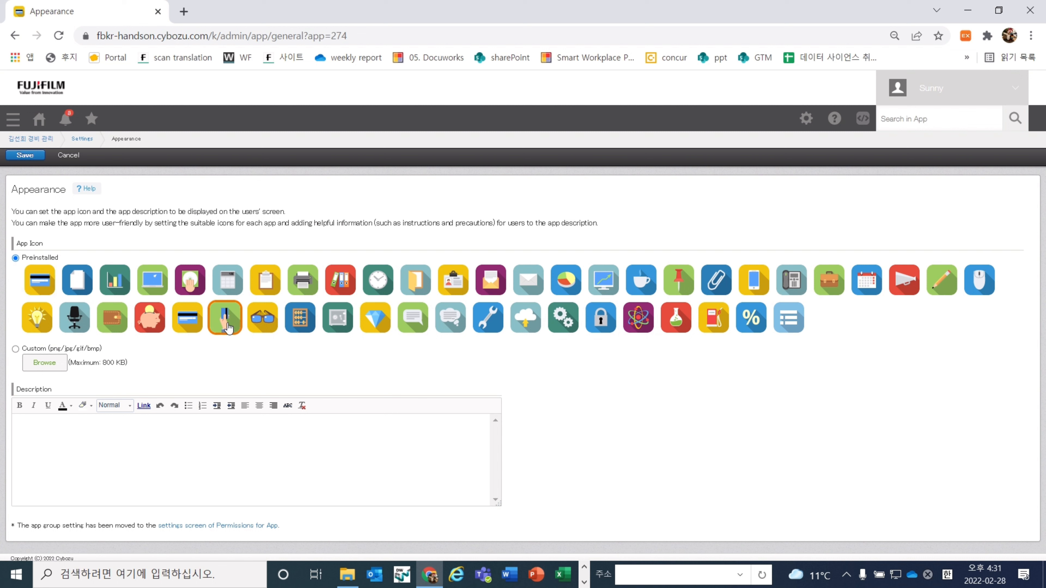
Enter the description 여행 경비 처리 앱 and make it centred, purple and bold
{"action": "left_click", "coordinate": [150, 480]}
{"action": "key", "text": "BackSpace"}
{"action": "key", "text": "Hangul"}
{"action": "type", "text": "여행 "}
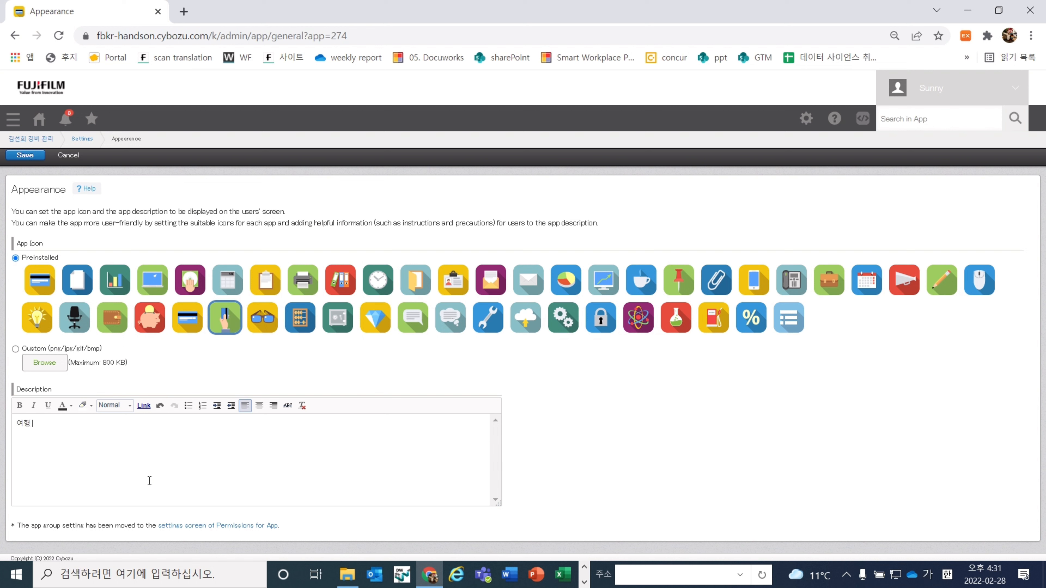
{"action": "type", "text": "경비 처리 앱"}
{"action": "key", "text": "ctrl+a"}
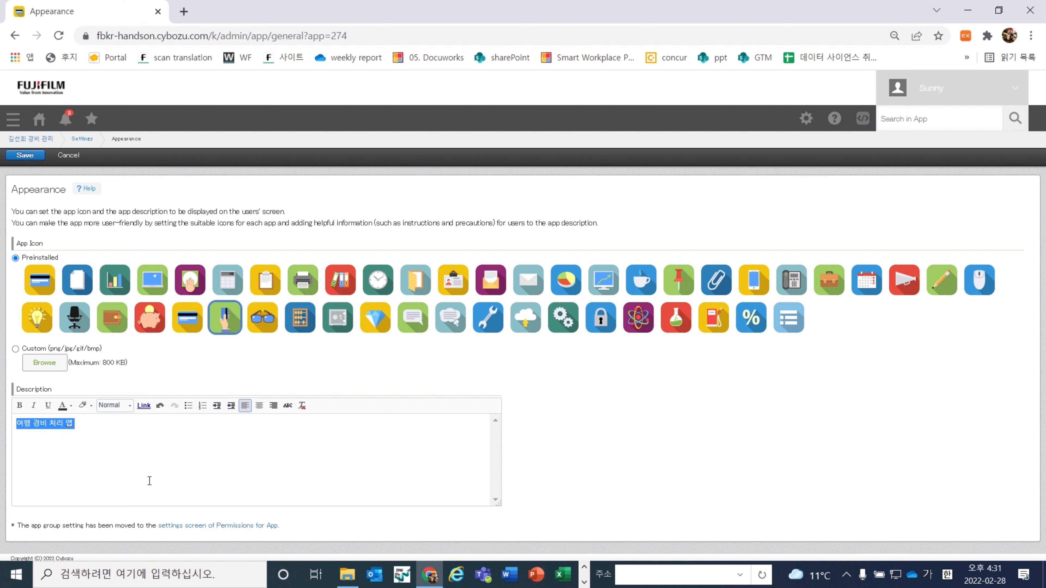
{"action": "left_click", "coordinate": [259, 406]}
{"action": "left_click", "coordinate": [69, 406]}
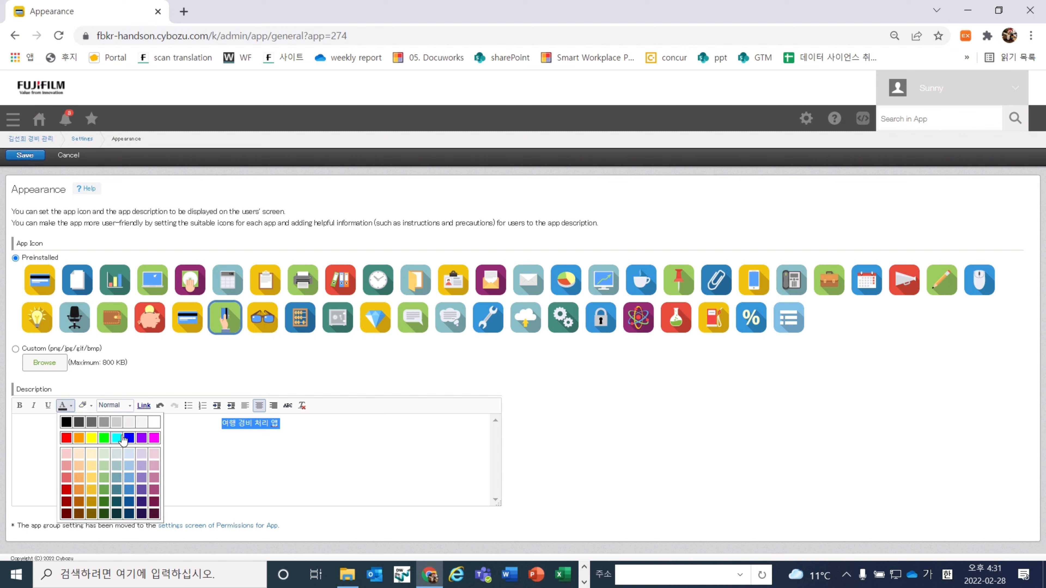
{"action": "left_click", "coordinate": [142, 437]}
{"action": "left_click", "coordinate": [20, 405]}
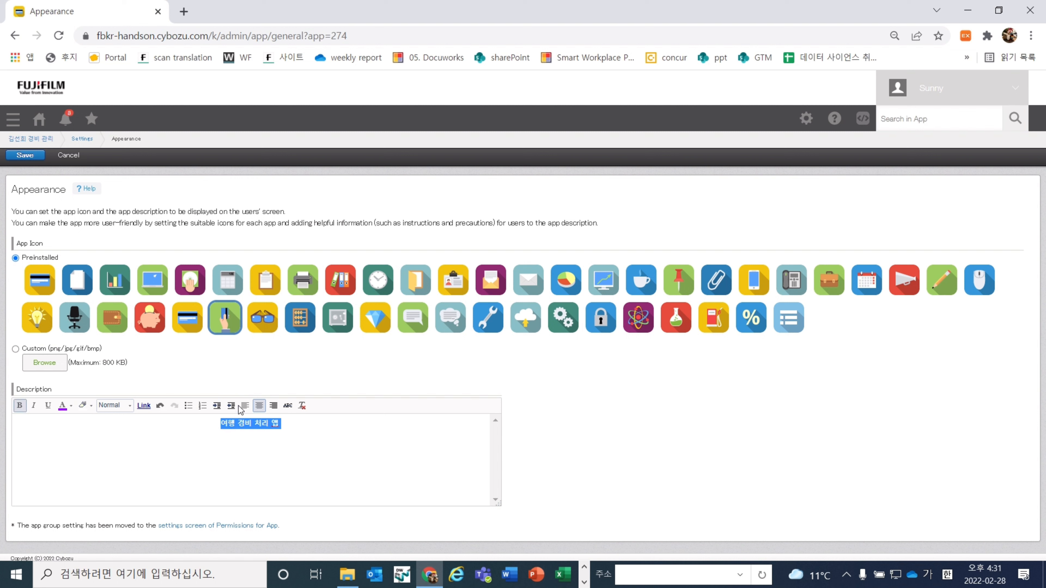
Set the description font size to Huge and save the appearance changes
{"action": "left_click", "coordinate": [118, 406]}
{"action": "left_click", "coordinate": [117, 437]}
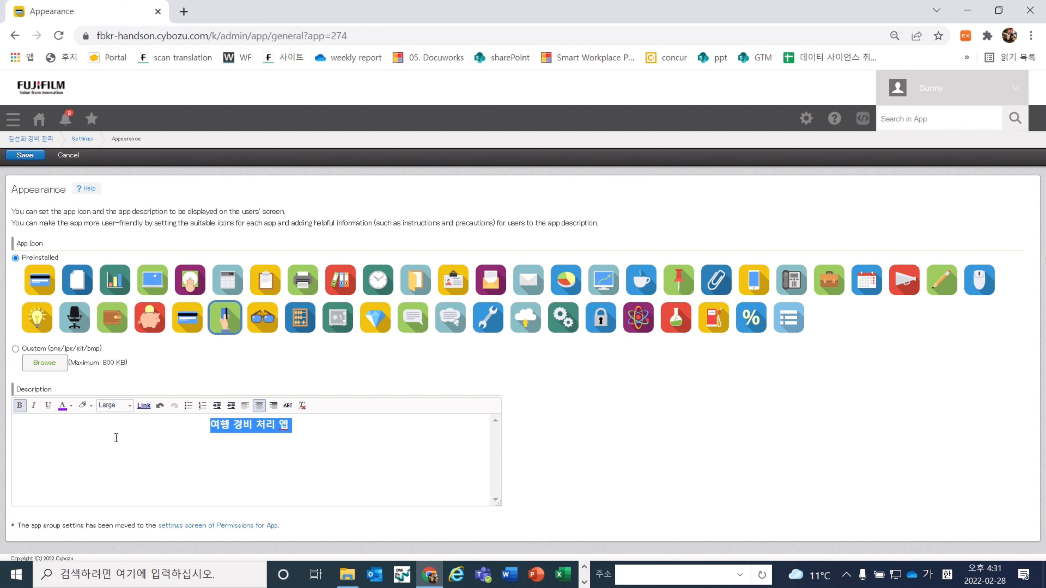
{"action": "left_click", "coordinate": [116, 438]}
{"action": "left_click", "coordinate": [125, 410]}
{"action": "double_click", "coordinate": [211, 436]}
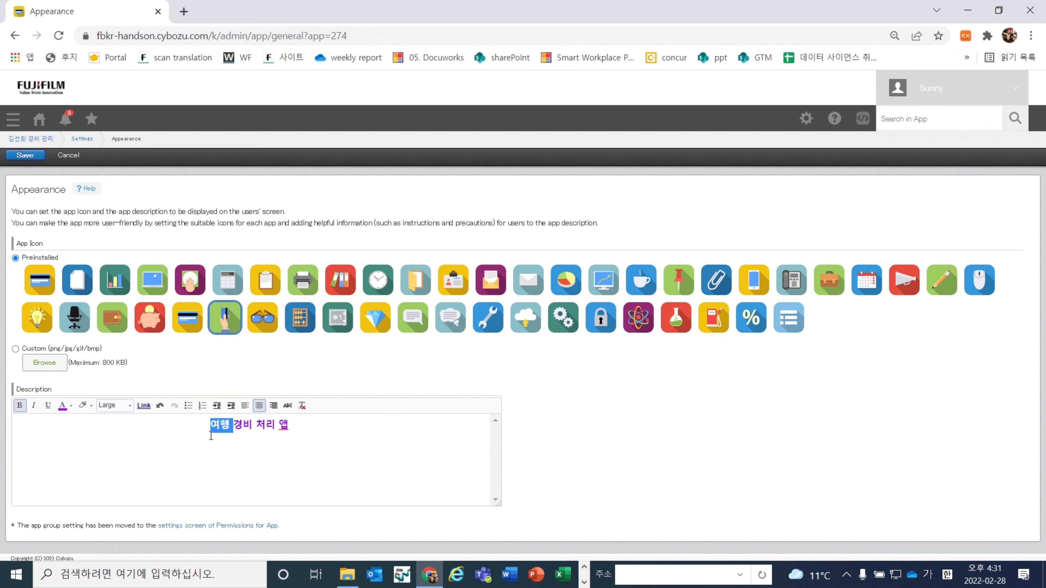
{"action": "left_click", "coordinate": [211, 436]}
{"action": "left_click", "coordinate": [127, 406]}
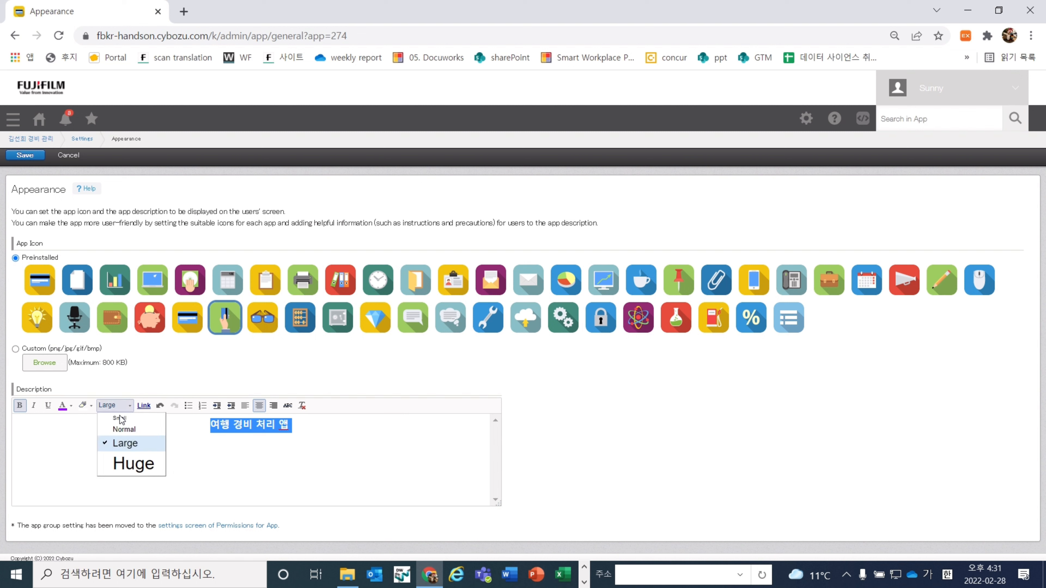
{"action": "left_click", "coordinate": [118, 464]}
{"action": "left_click", "coordinate": [179, 467]}
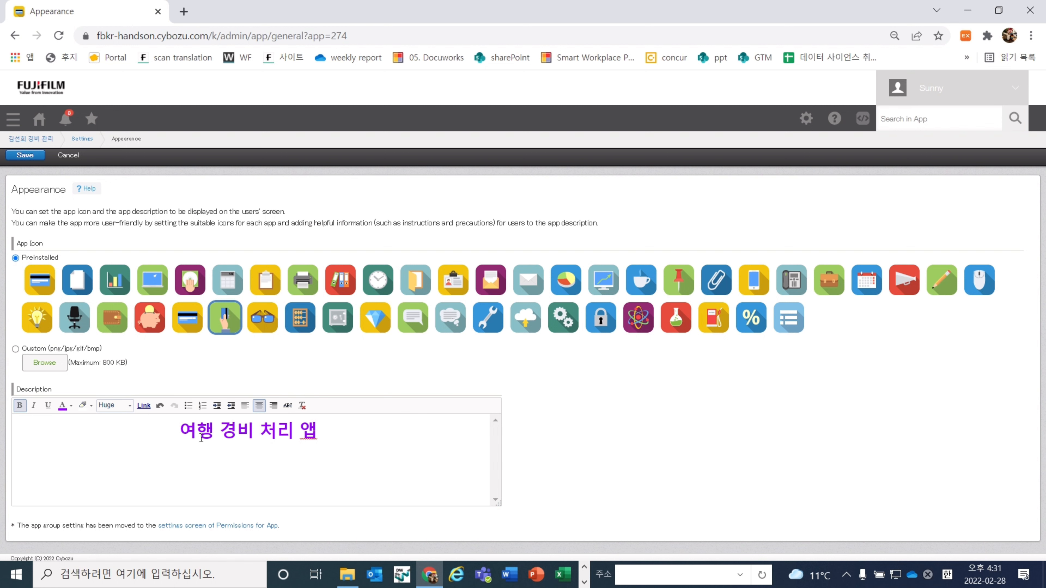
{"action": "left_click", "coordinate": [37, 156]}
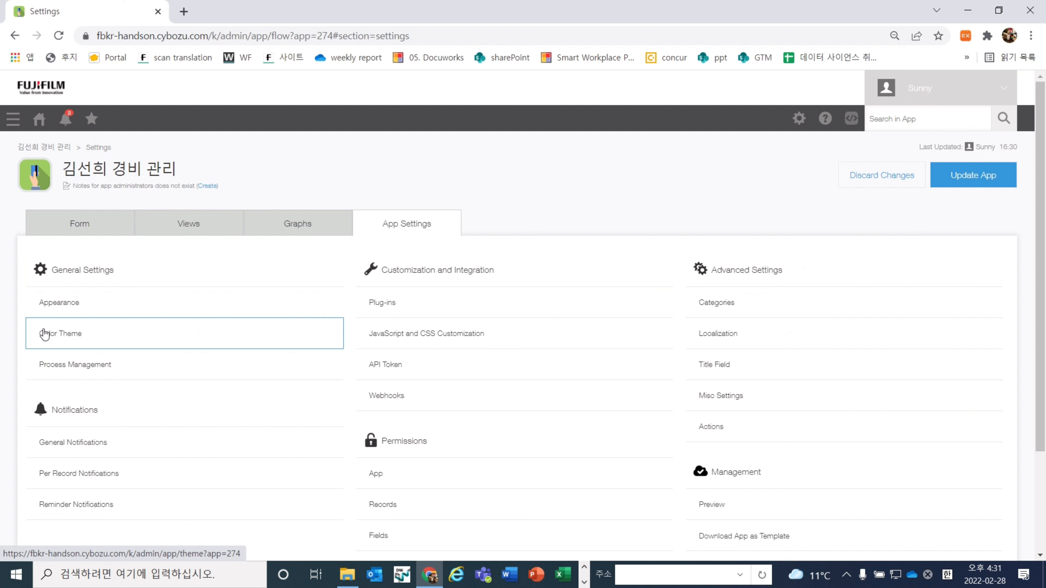
Choose the Yellow colour theme, save it, and start updating the app
{"action": "left_click", "coordinate": [45, 334]}
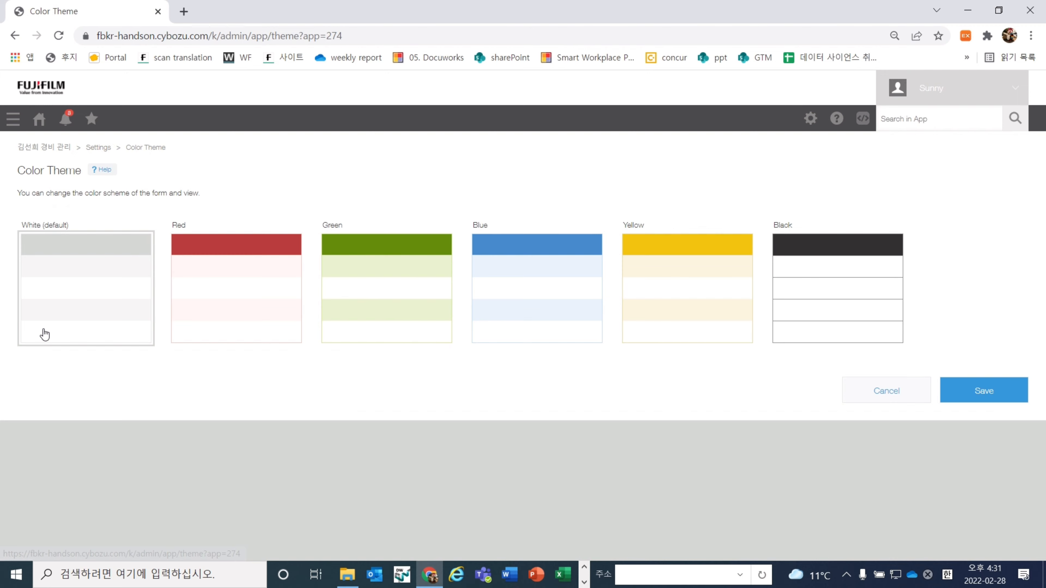
{"action": "left_click", "coordinate": [652, 295]}
{"action": "left_click", "coordinate": [393, 297]}
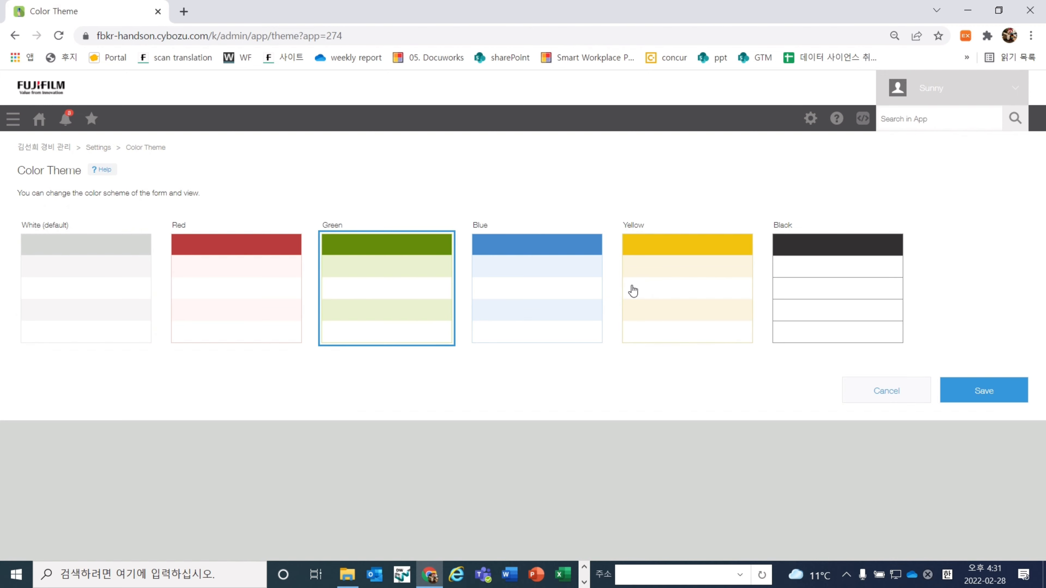
{"action": "left_click", "coordinate": [634, 291]}
{"action": "left_click", "coordinate": [982, 391]}
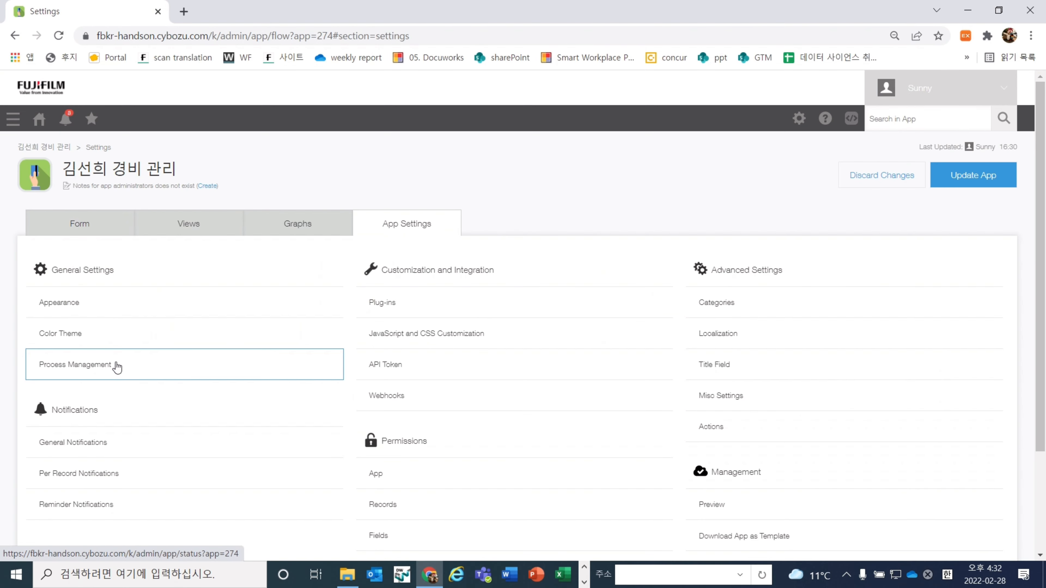
{"action": "left_click", "coordinate": [986, 178]}
Confirm the app update, check the yellow records list with its purple description, then open app settings
{"action": "left_click", "coordinate": [564, 373]}
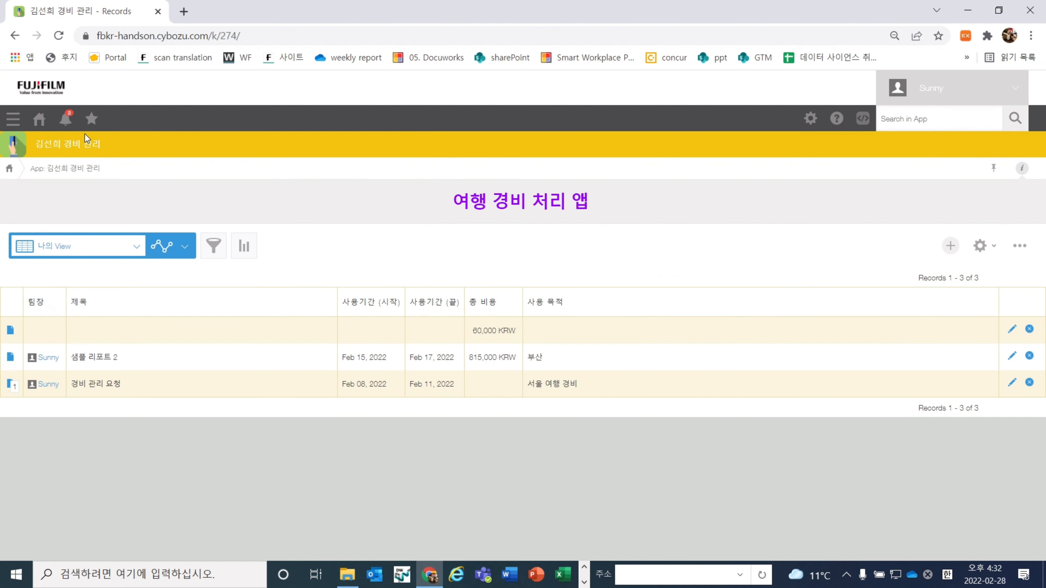
{"action": "left_click_drag", "start_coordinate": [433, 205], "coordinate": [598, 211]}
{"action": "left_click", "coordinate": [599, 210]}
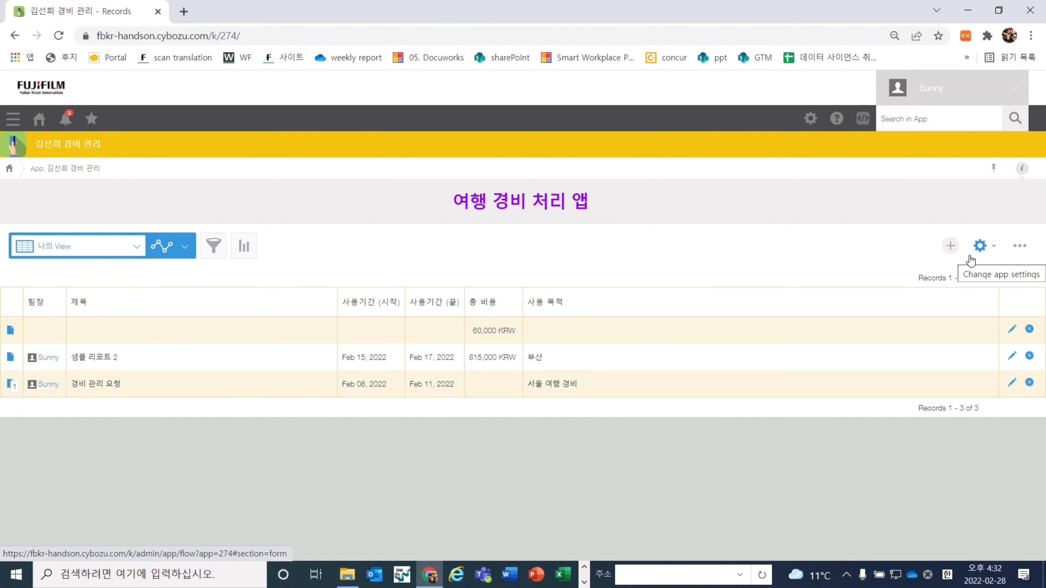
{"action": "left_click", "coordinate": [981, 247]}
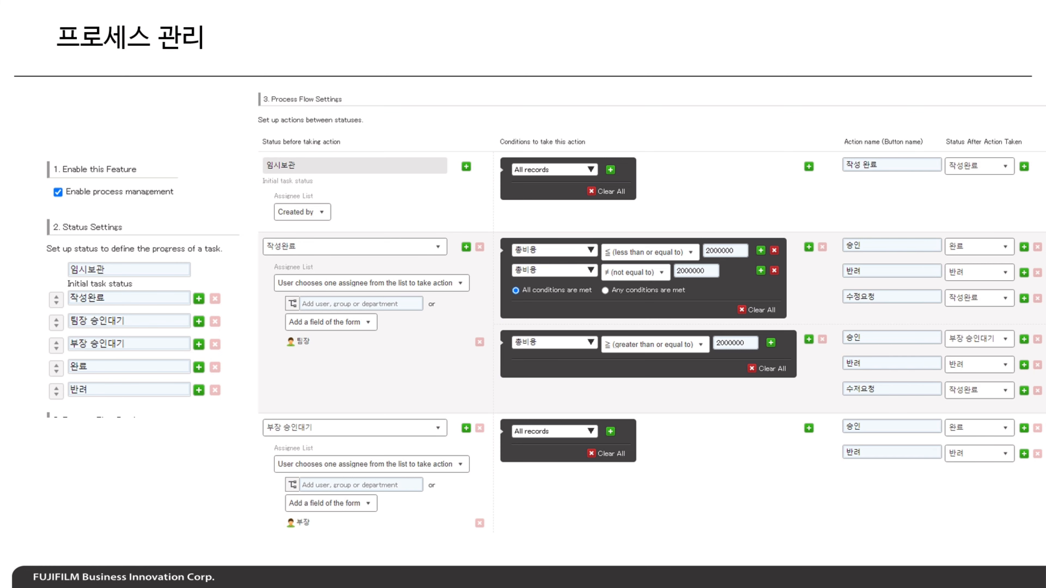
Return to the browser and go to Process Management from the app's settings overview
{"action": "key", "text": "ctrl+super+Right"}
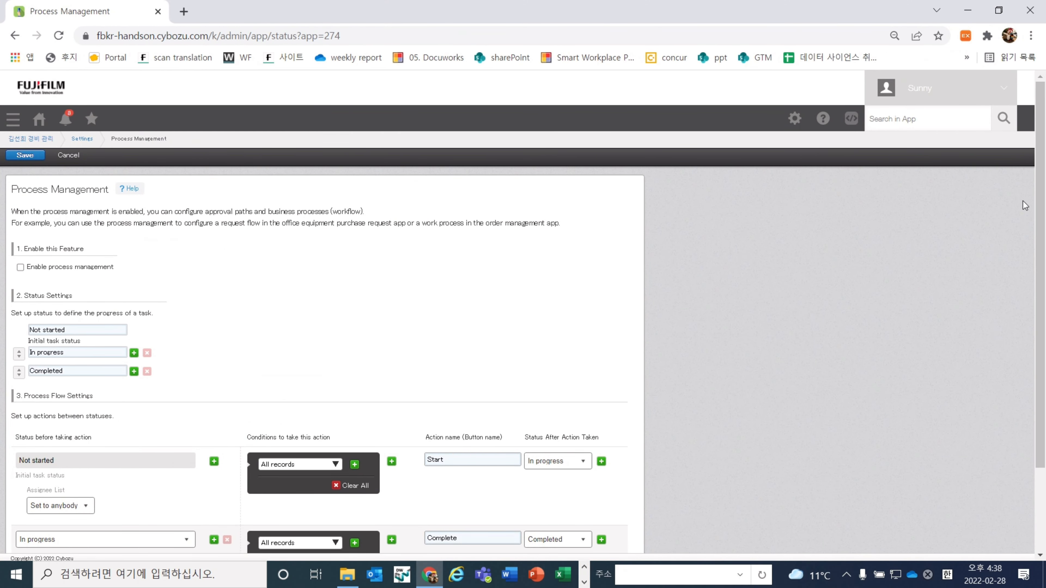
{"action": "left_click", "coordinate": [83, 140]}
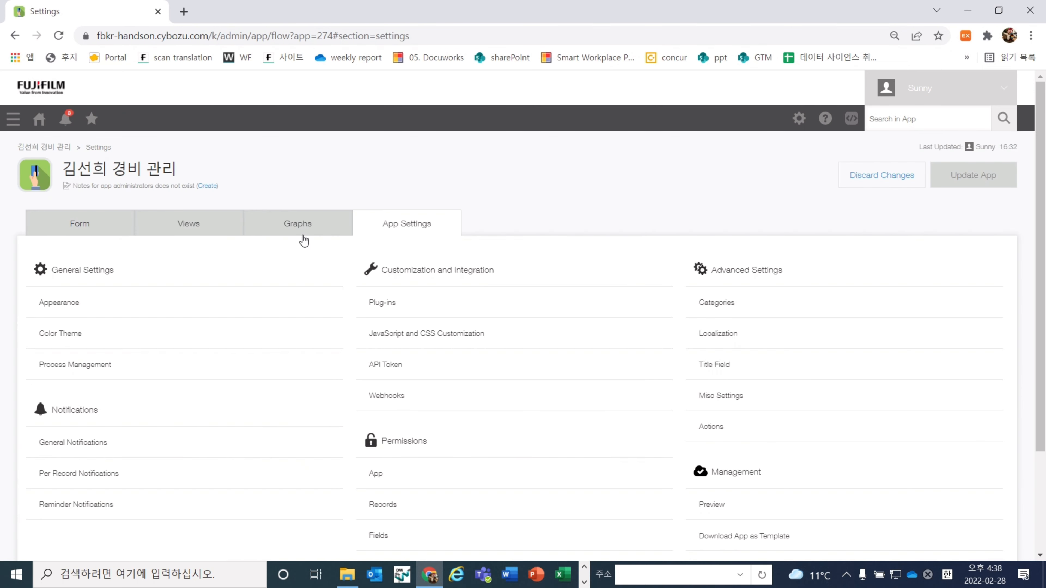
{"action": "left_click", "coordinate": [90, 376]}
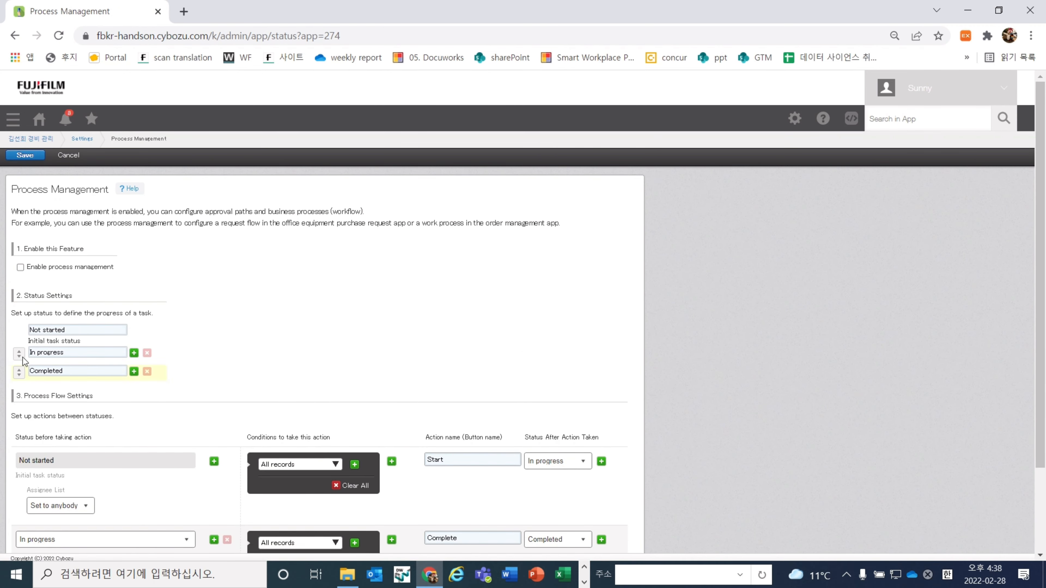
Enable process management and zoom the page to 110%
{"action": "left_click", "coordinate": [21, 268]}
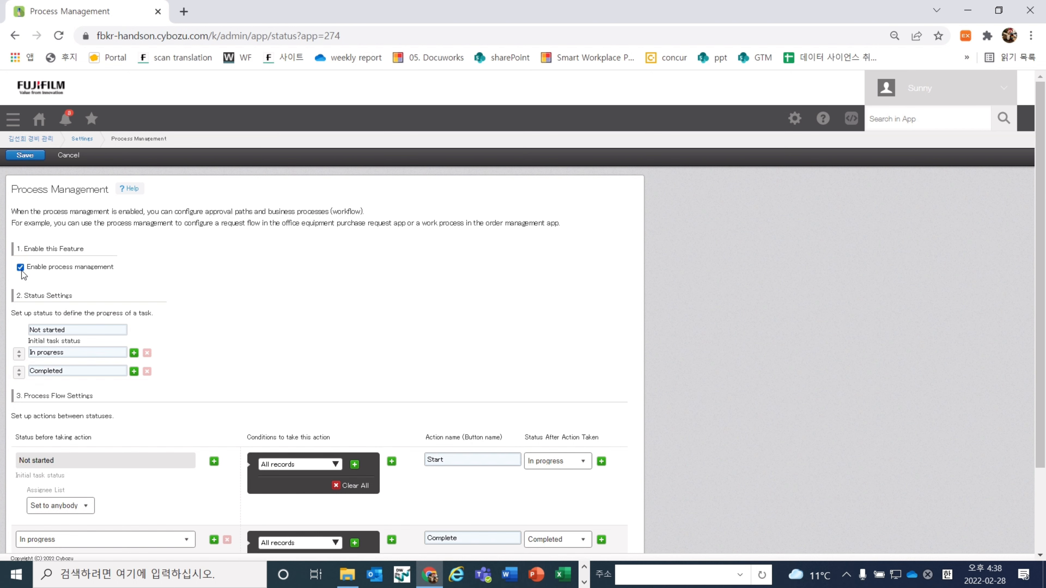
{"action": "key", "text": "ctrl+plus"}
{"action": "key", "text": "ctrl+plus"}
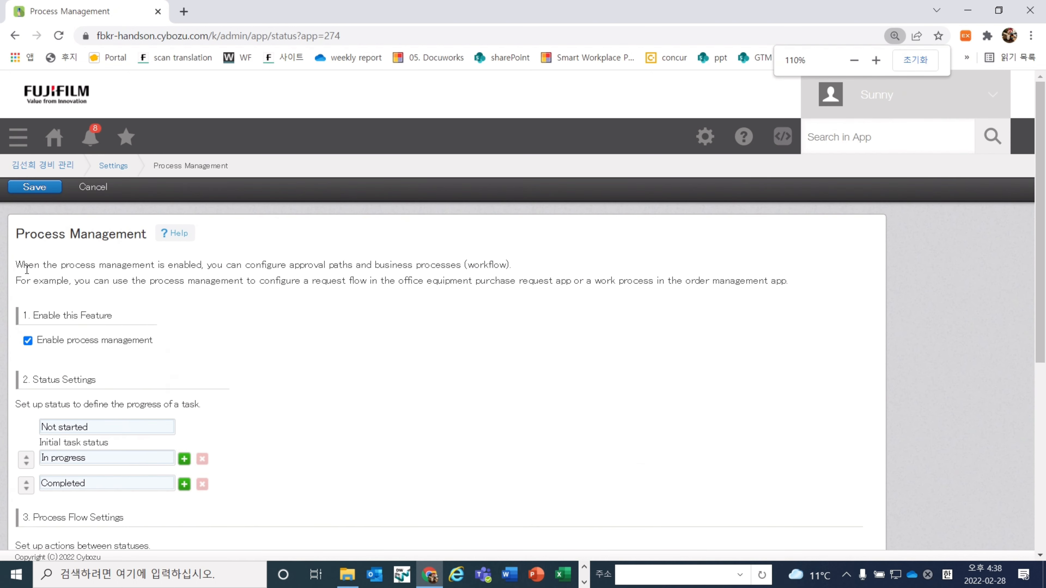
{"action": "left_click_drag", "start_coordinate": [26, 269], "coordinate": [120, 293]}
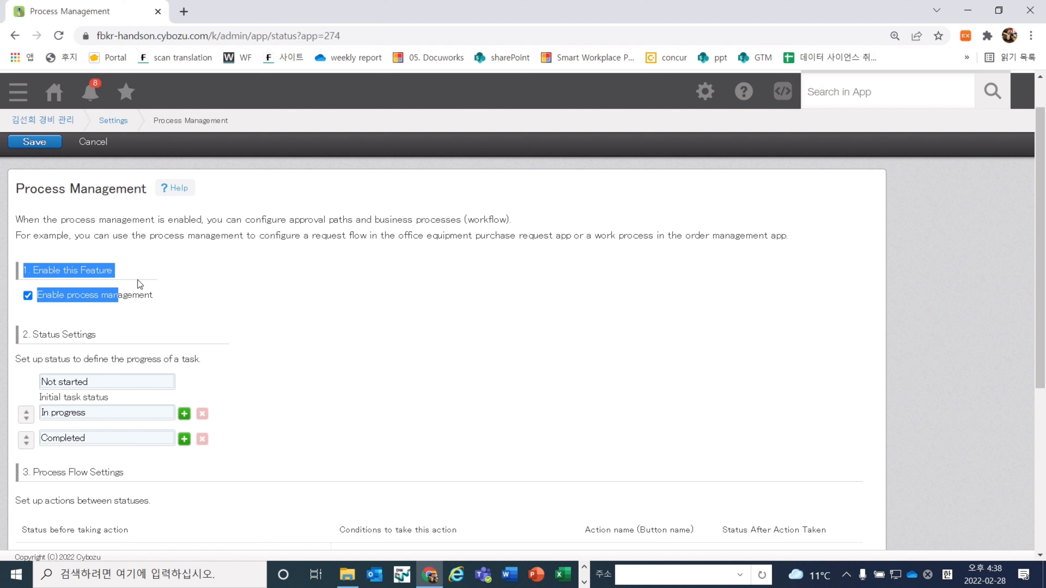
{"action": "left_click", "coordinate": [139, 284]}
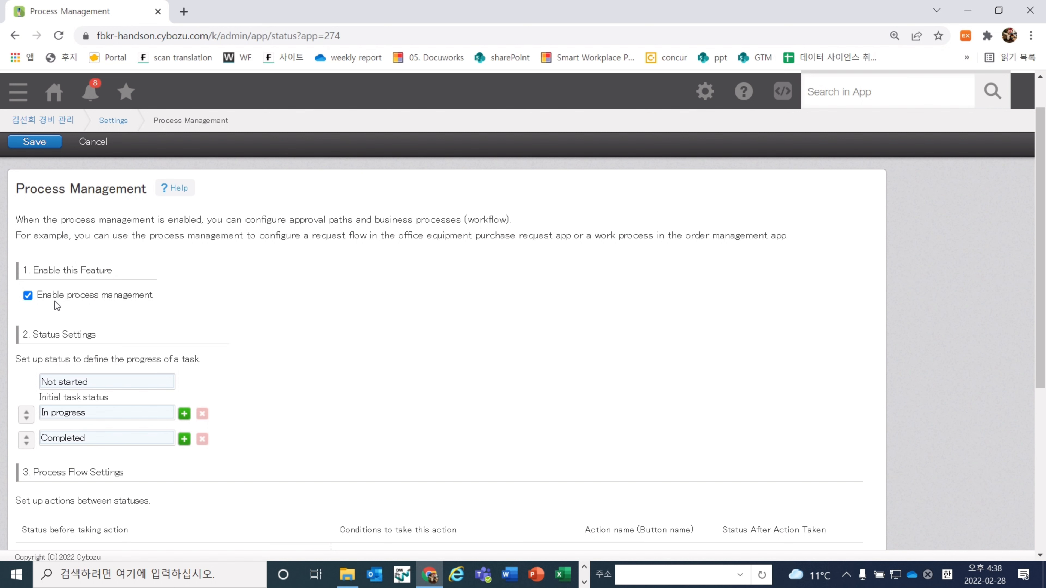
{"action": "scroll", "coordinate": [55, 303], "scroll_direction": "down", "scroll_amount": 2}
Rename the three default statuses to 임시보관, 작성완료 and 팀장 승인대기
{"action": "triple_click", "coordinate": [87, 291]}
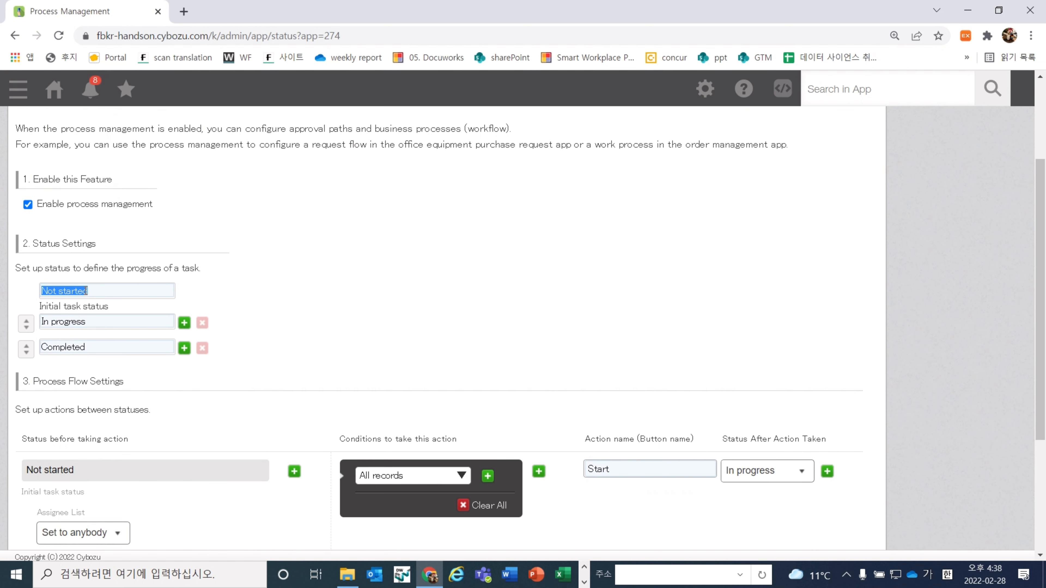
{"action": "type", "text": "ㅇ"}
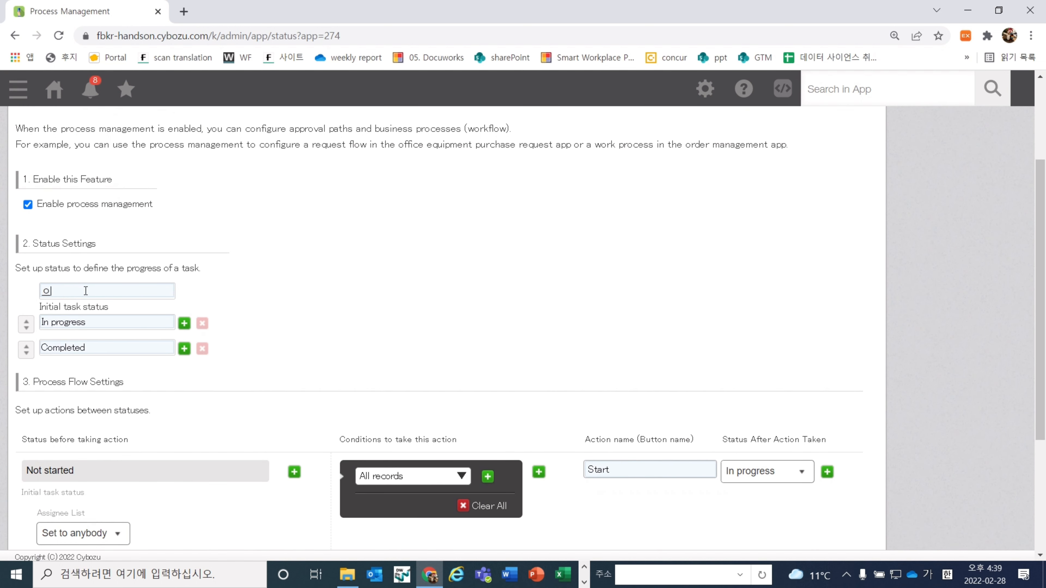
{"action": "type", "text": "임시보관"}
{"action": "triple_click", "coordinate": [115, 322]}
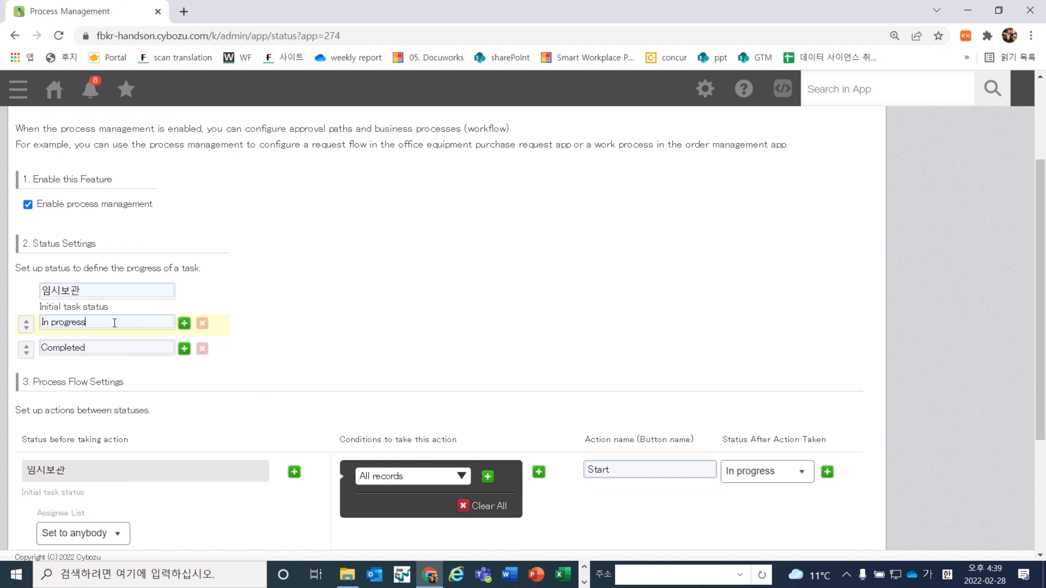
{"action": "type", "text": "작성외"}
{"action": "type", "text": "료"}
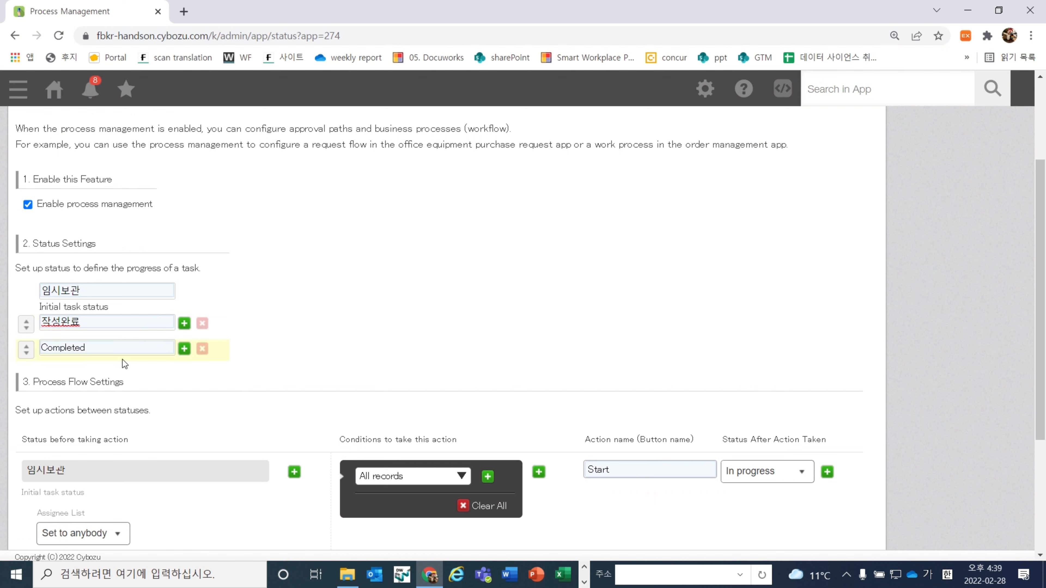
{"action": "triple_click", "coordinate": [116, 355]}
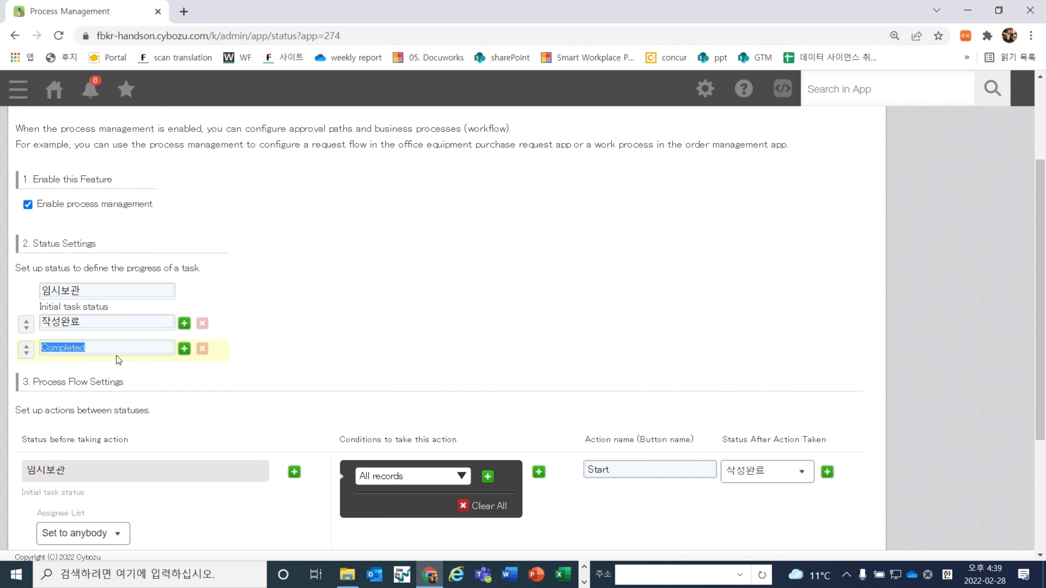
{"action": "type", "text": "팀장 승인 대기"}
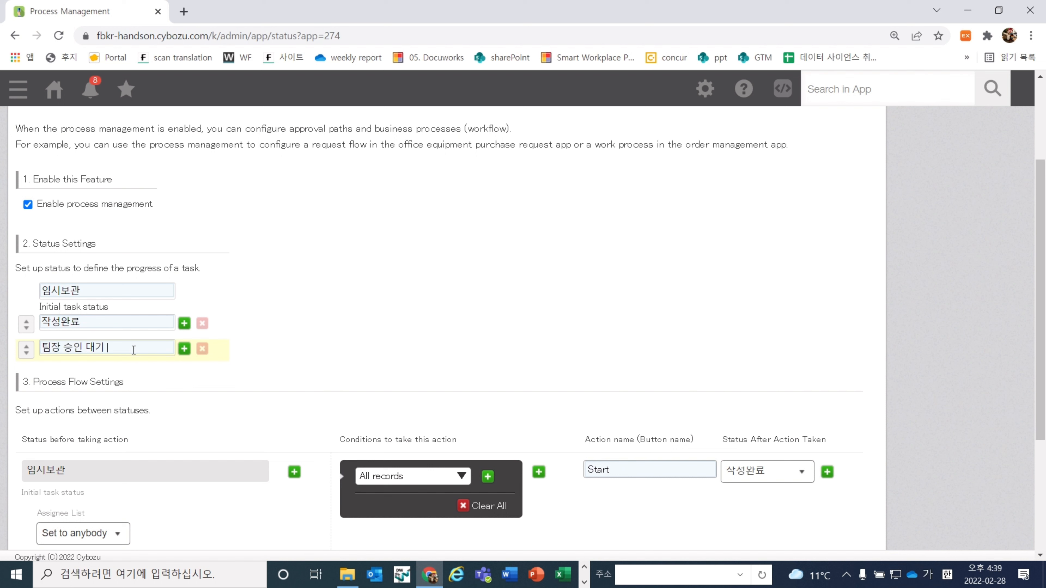
{"action": "key", "text": "BackSpace"}
{"action": "key", "text": "BackSpace"}
{"action": "key", "text": "BackSpace"}
{"action": "key", "text": "BackSpace"}
{"action": "type", "text": "대기"}
Add the statuses 부장 승인대기, 완료 and 반려 after 팀장 승인대기
{"action": "left_click", "coordinate": [184, 349]}
{"action": "left_click", "coordinate": [161, 373]}
{"action": "type", "text": "부장 승인대기"}
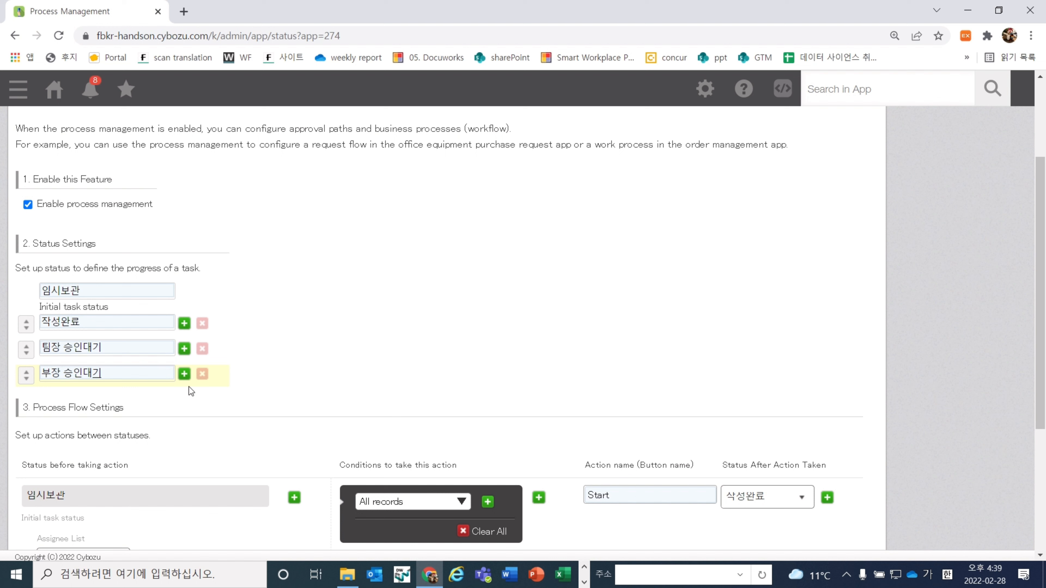
{"action": "left_click", "coordinate": [184, 373]}
{"action": "left_click", "coordinate": [156, 398]}
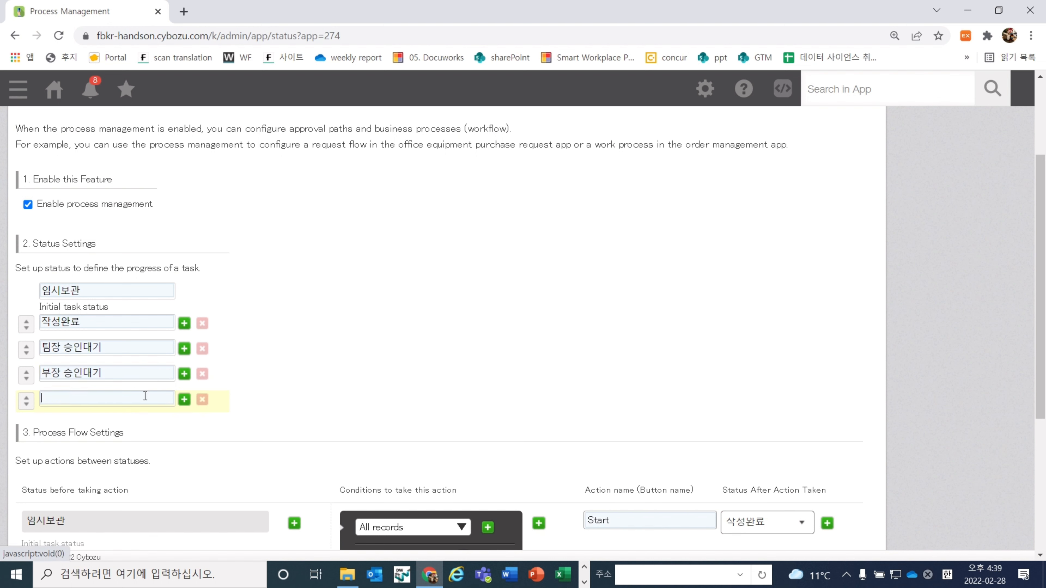
{"action": "type", "text": "완료"}
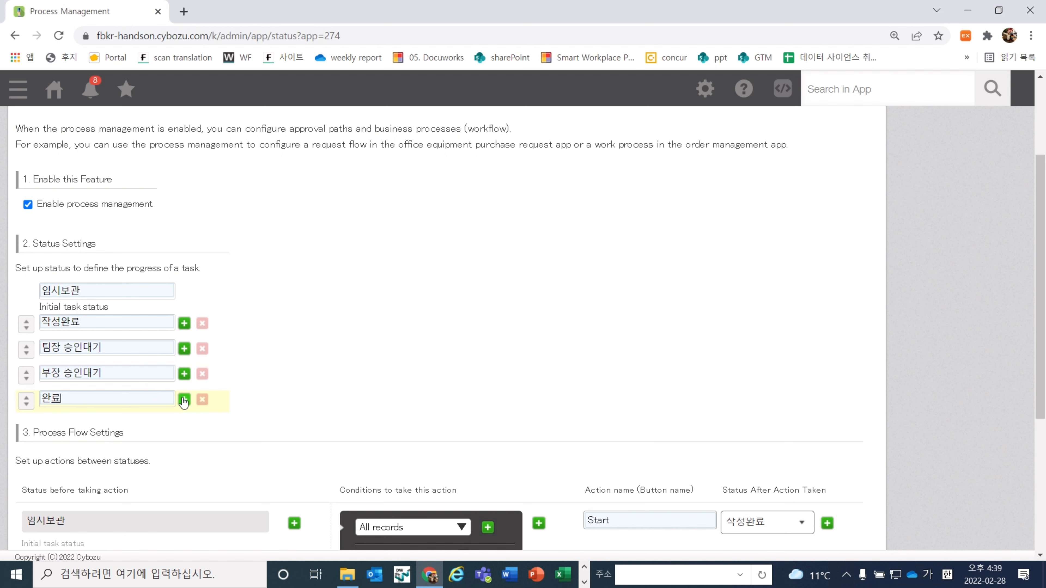
{"action": "left_click", "coordinate": [184, 401]}
{"action": "left_click", "coordinate": [142, 422]}
{"action": "type", "text": "배ㄴ려"}
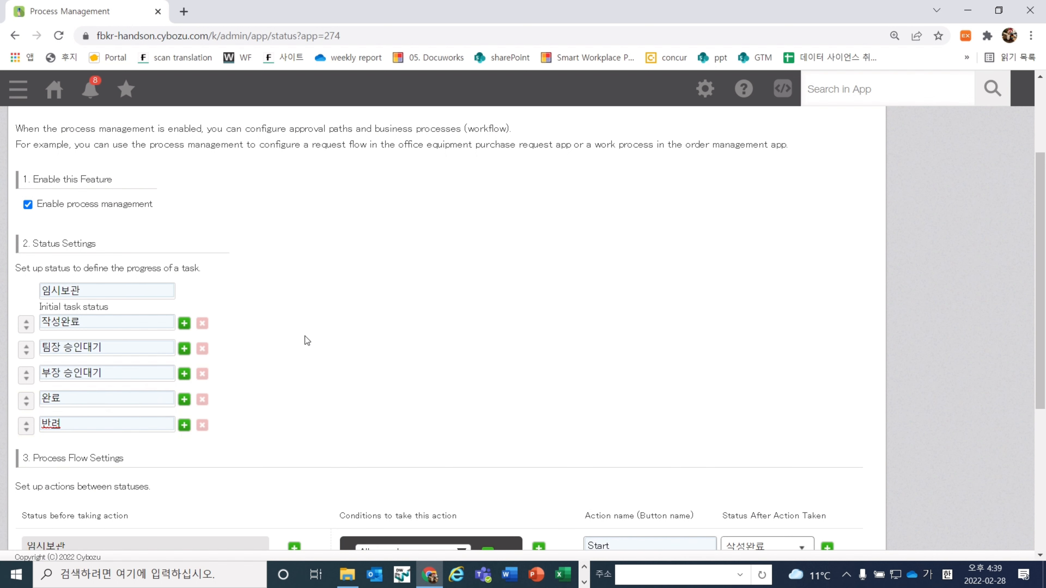
{"action": "left_click", "coordinate": [305, 336]}
{"action": "scroll", "coordinate": [304, 336], "scroll_direction": "down", "scroll_amount": 1}
{"action": "scroll", "coordinate": [341, 338], "scroll_direction": "down", "scroll_amount": 2}
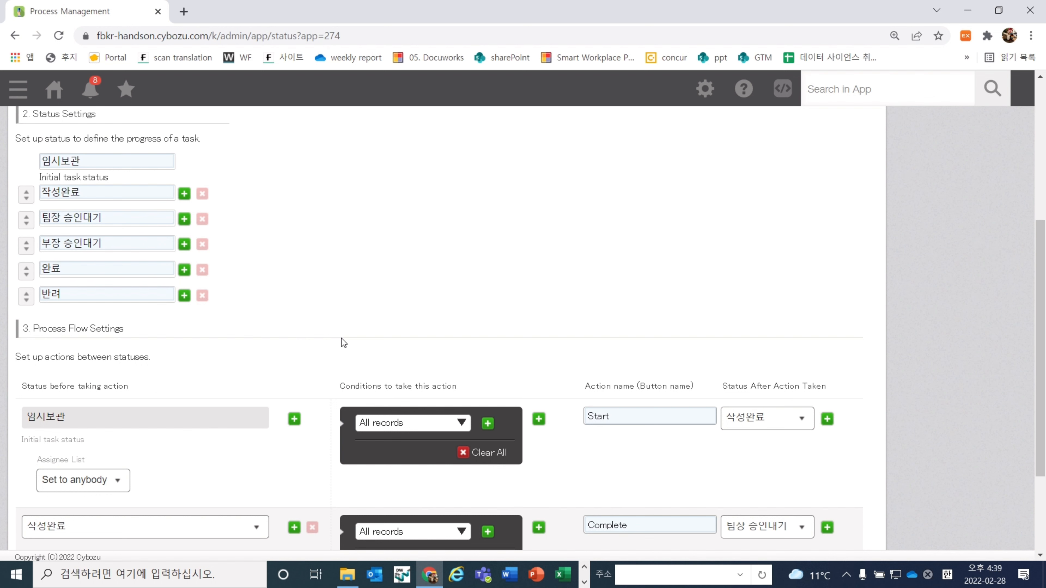
Assign the 임시보관 status to Created by and rename its action to 작성 완료
{"action": "scroll", "coordinate": [313, 354], "scroll_direction": "down", "scroll_amount": 2}
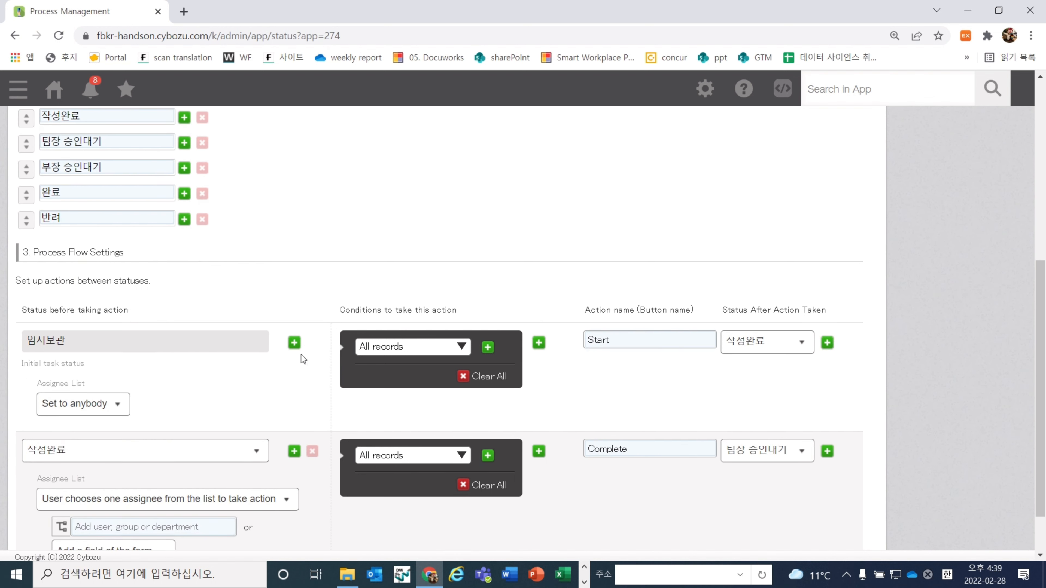
{"action": "left_click", "coordinate": [95, 405]}
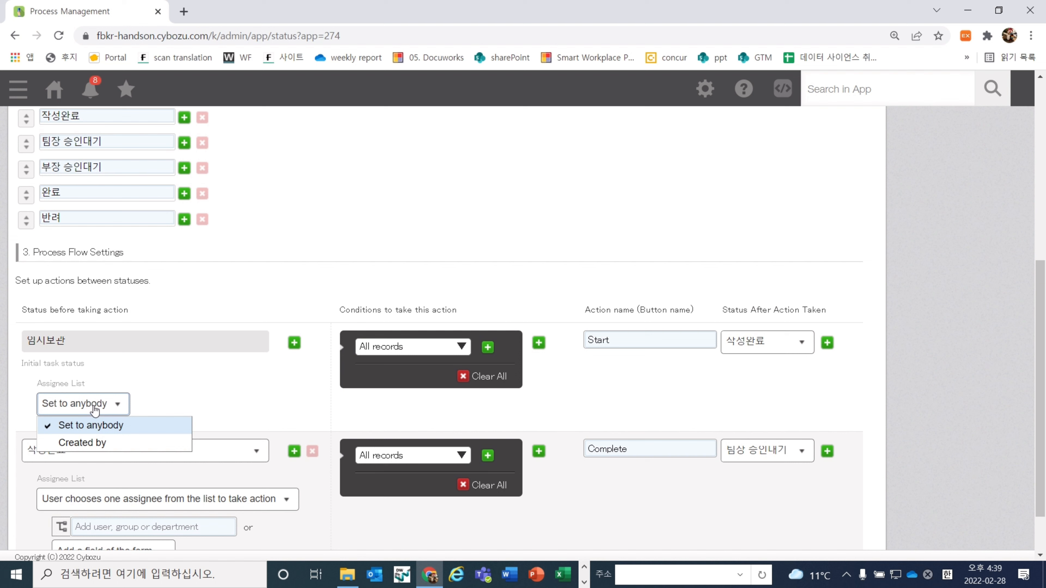
{"action": "left_click", "coordinate": [112, 439]}
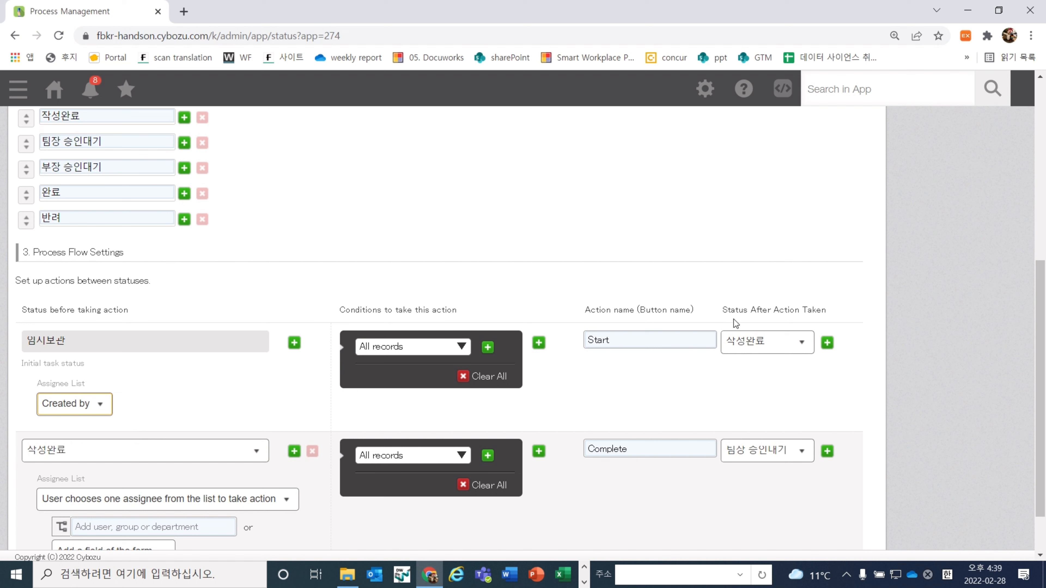
{"action": "double_click", "coordinate": [682, 344]}
{"action": "type", "text": "지"}
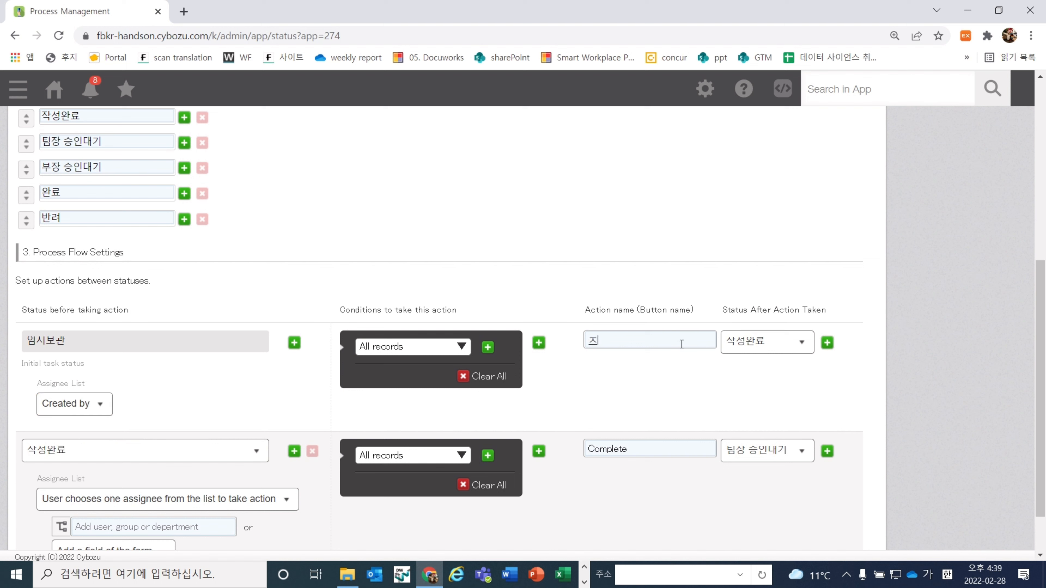
{"action": "type", "text": "성 완료"}
Make the 팀장 form field the assignee of the 작성완료 status
{"action": "scroll", "coordinate": [681, 343], "scroll_direction": "down", "scroll_amount": 1}
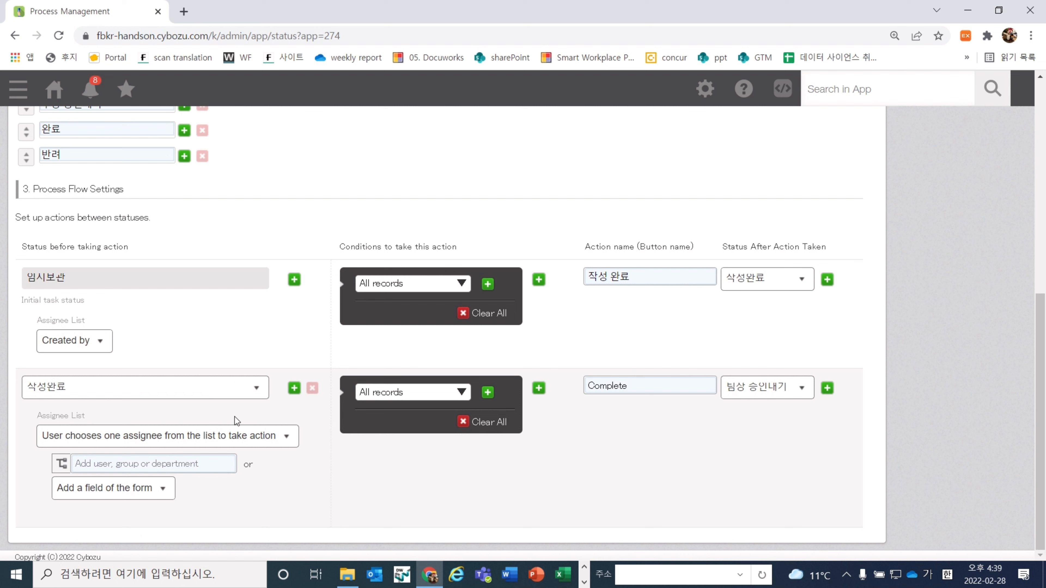
{"action": "left_click", "coordinate": [249, 433]}
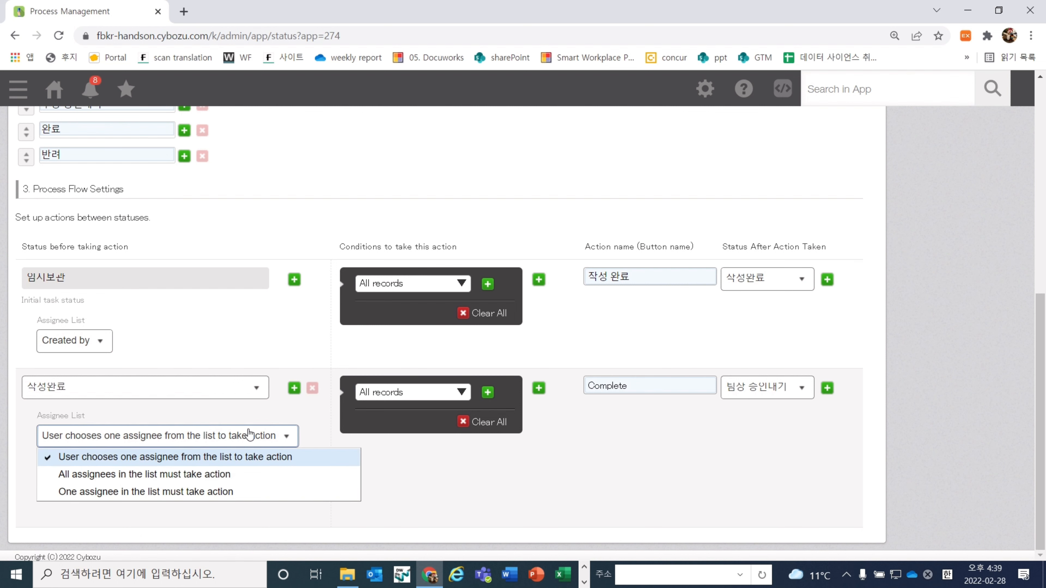
{"action": "left_click", "coordinate": [249, 433]}
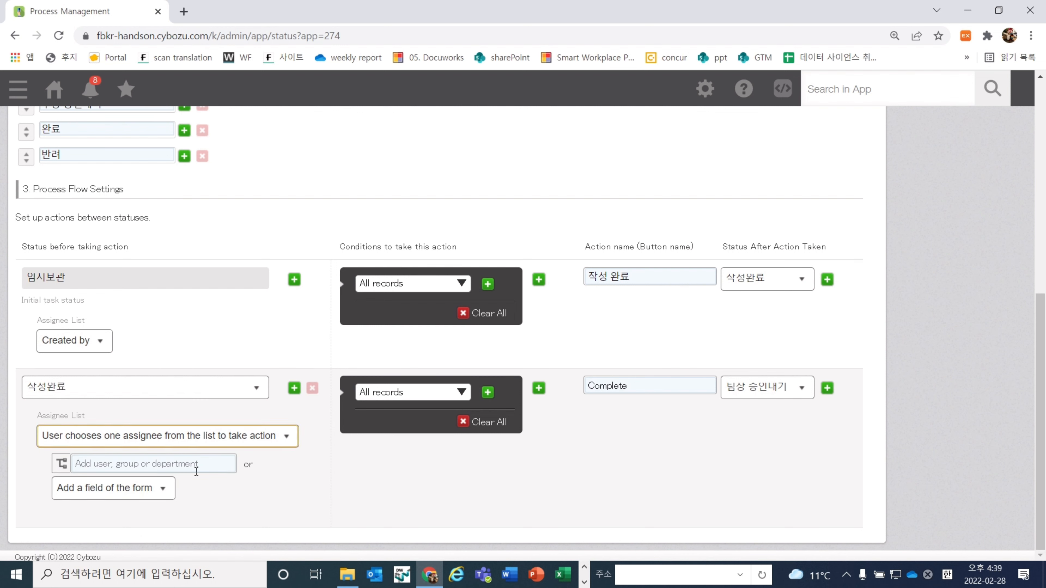
{"action": "left_click", "coordinate": [136, 489]}
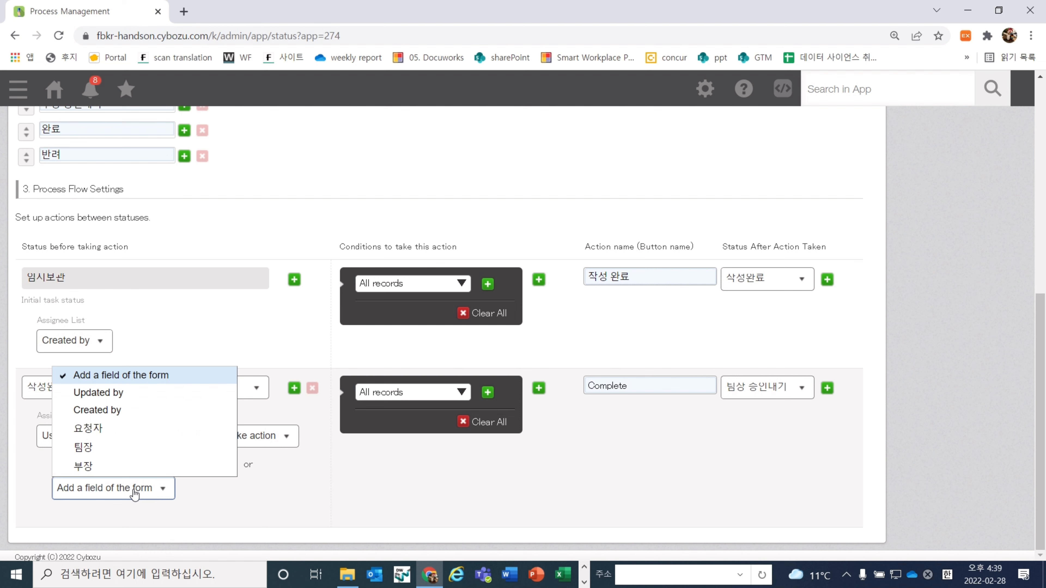
{"action": "left_click", "coordinate": [134, 439]}
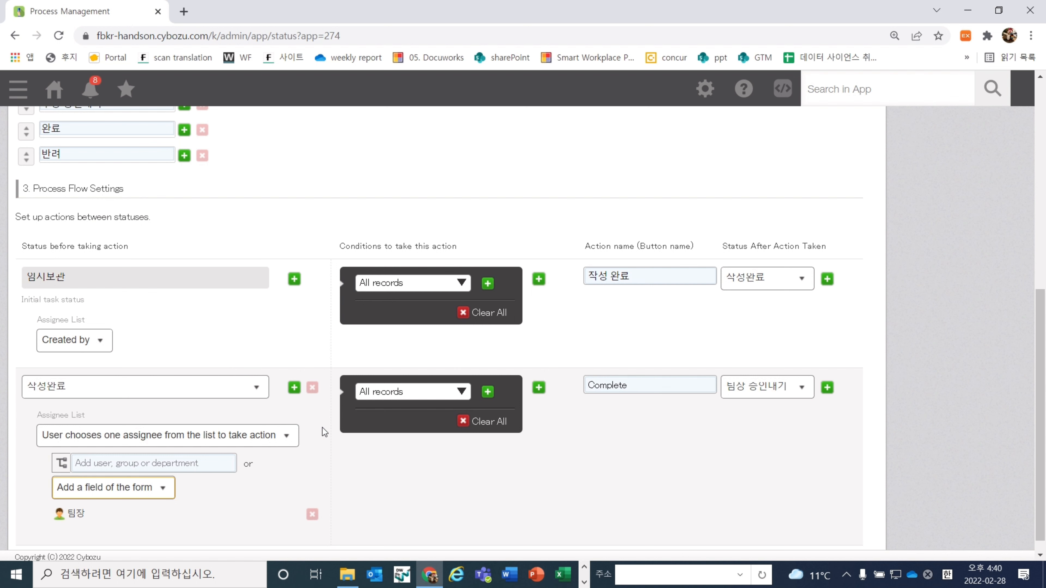
Add the action condition 총 비용 ≦ 500000 to the 작성완료 step
{"action": "scroll", "coordinate": [322, 428], "scroll_direction": "down", "scroll_amount": 1}
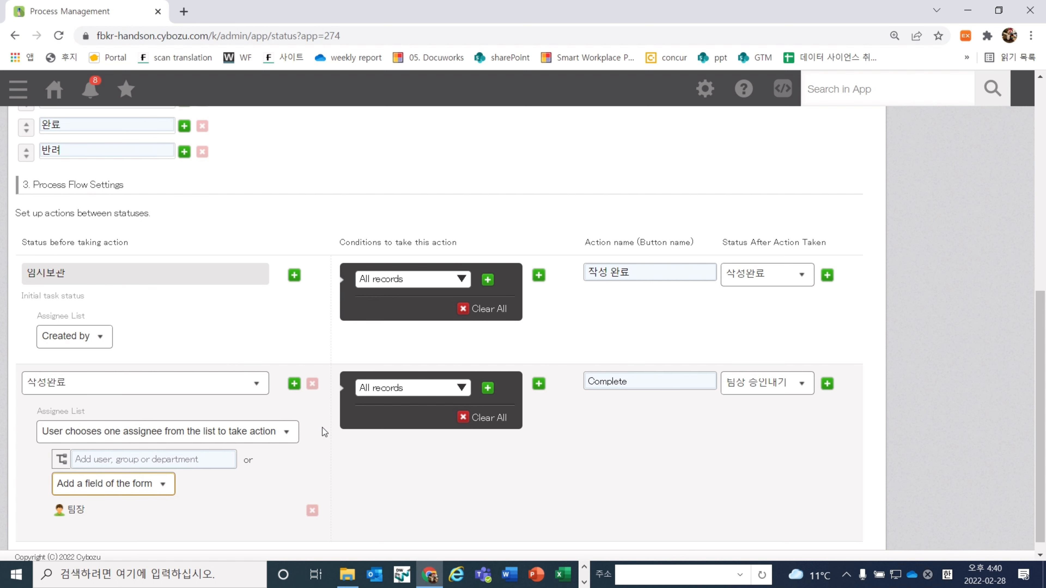
{"action": "left_click", "coordinate": [452, 382]}
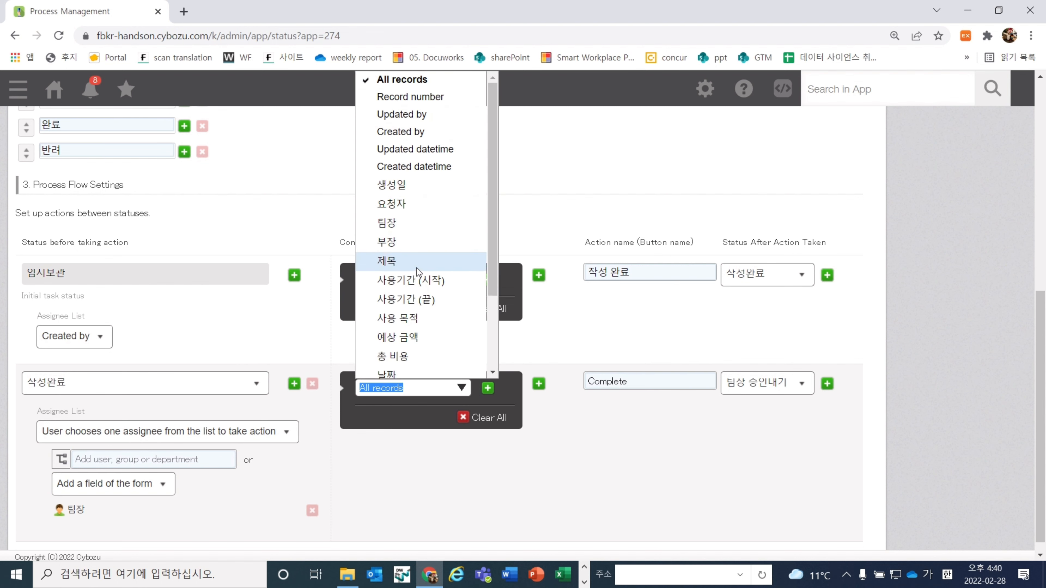
{"action": "scroll", "coordinate": [419, 272], "scroll_direction": "down", "scroll_amount": 1}
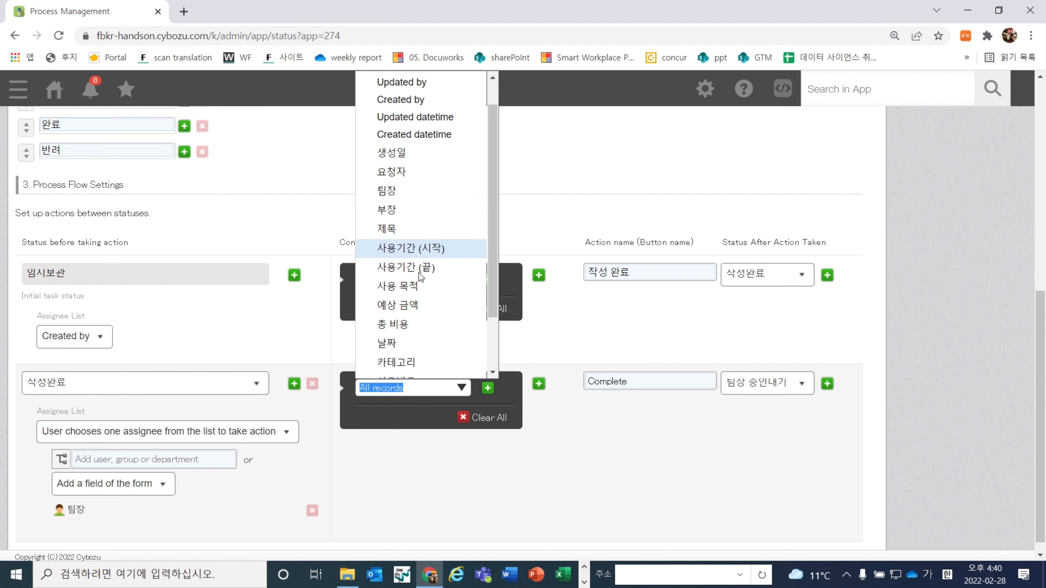
{"action": "left_click", "coordinate": [412, 321]}
{"action": "left_click", "coordinate": [407, 408]}
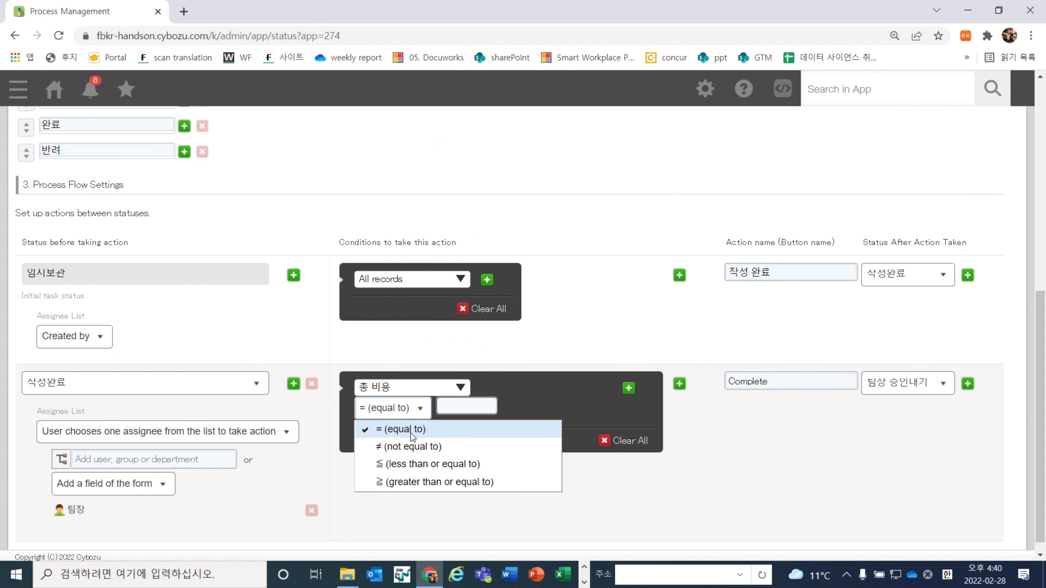
{"action": "left_click", "coordinate": [418, 463]}
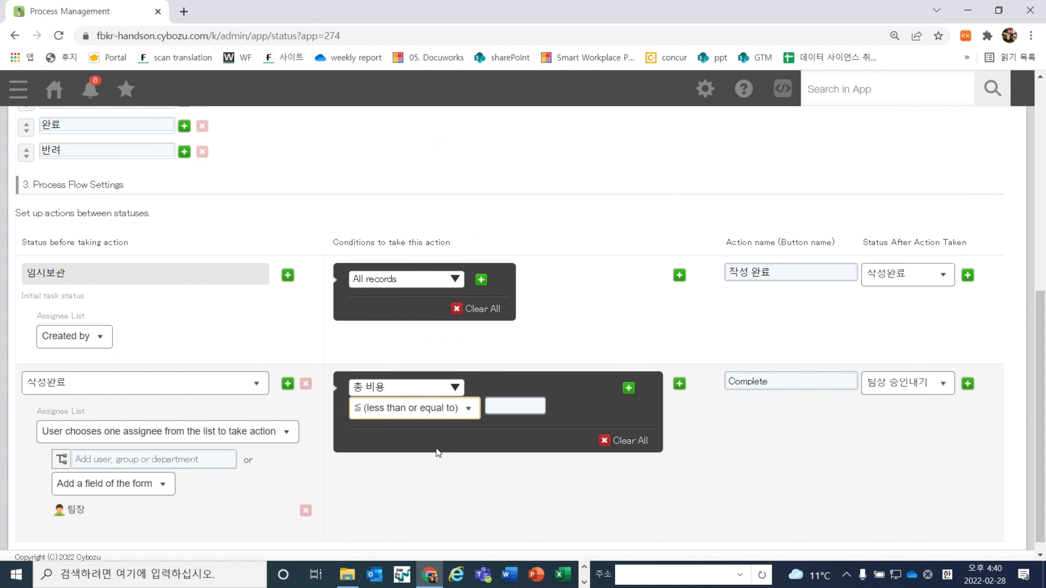
{"action": "left_click", "coordinate": [515, 407]}
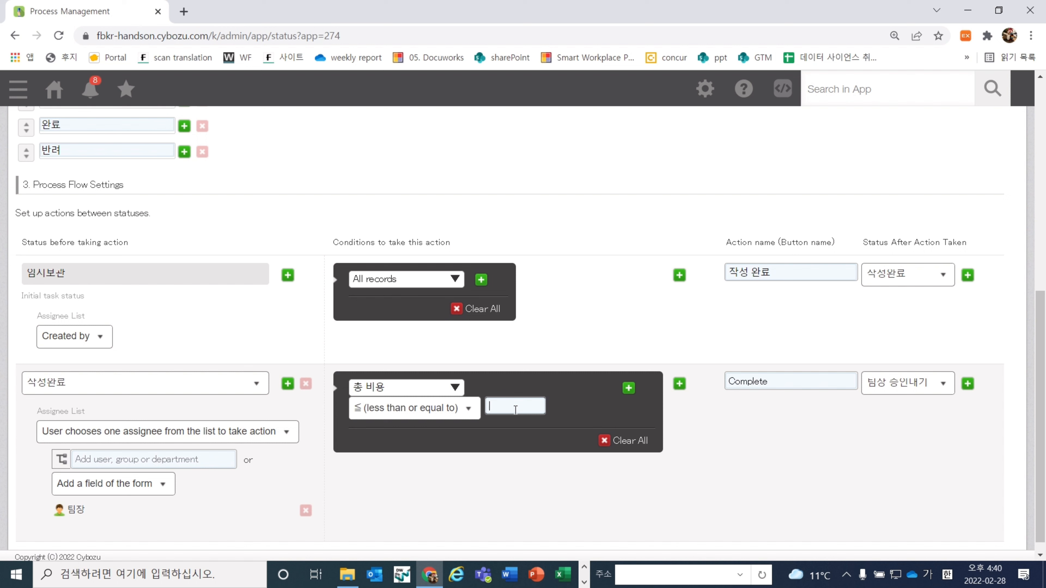
{"action": "type", "text": "500000"}
Add a second condition, 총 비용 ≠ 500000
{"action": "left_click", "coordinate": [629, 388]}
{"action": "left_click", "coordinate": [429, 435]}
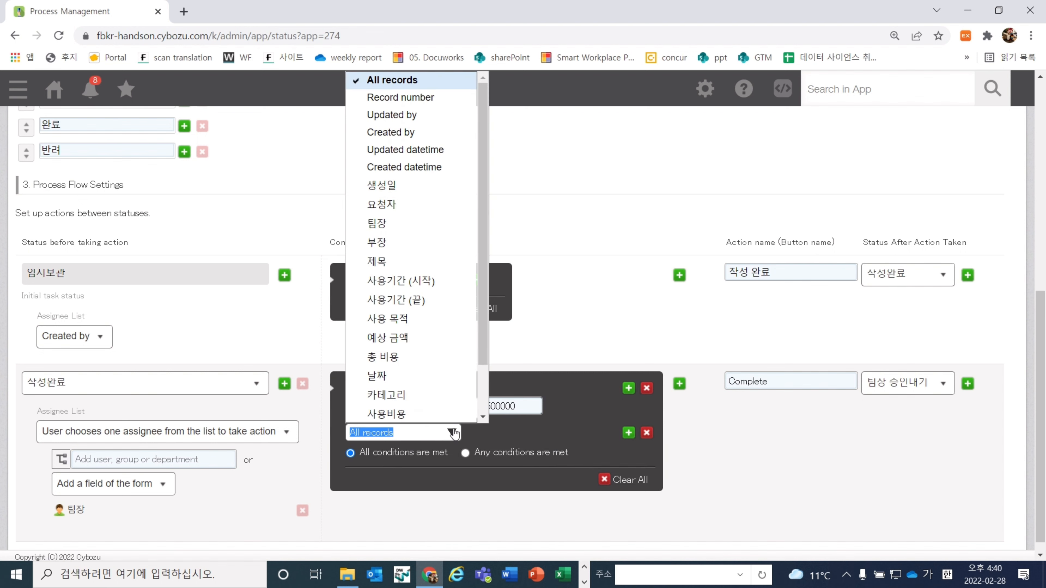
{"action": "left_click", "coordinate": [418, 357]}
{"action": "left_click", "coordinate": [500, 434]}
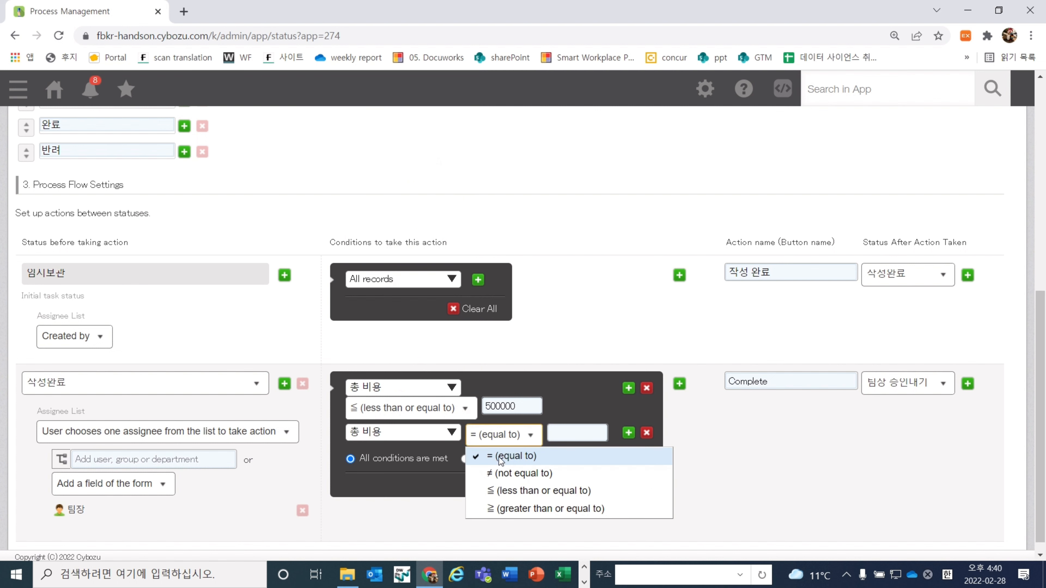
{"action": "left_click", "coordinate": [501, 475]}
{"action": "left_click", "coordinate": [488, 444]}
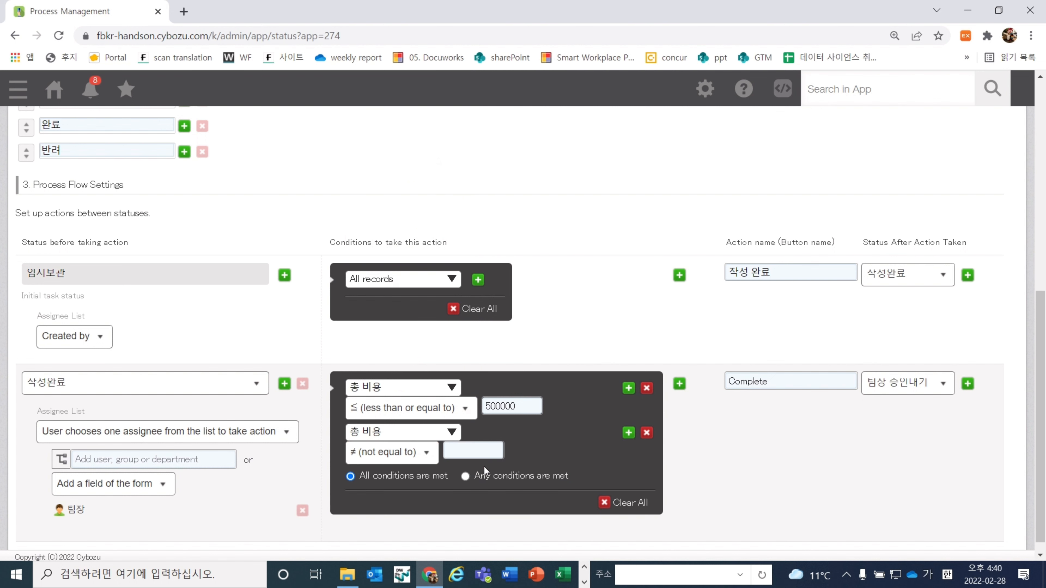
{"action": "type", "text": "500000"}
Rename the Complete action to 승인 leading to 완료, and add a 반려 action leading to 반려
{"action": "double_click", "coordinate": [835, 387]}
{"action": "type", "text": "승인"}
{"action": "left_click", "coordinate": [917, 379]}
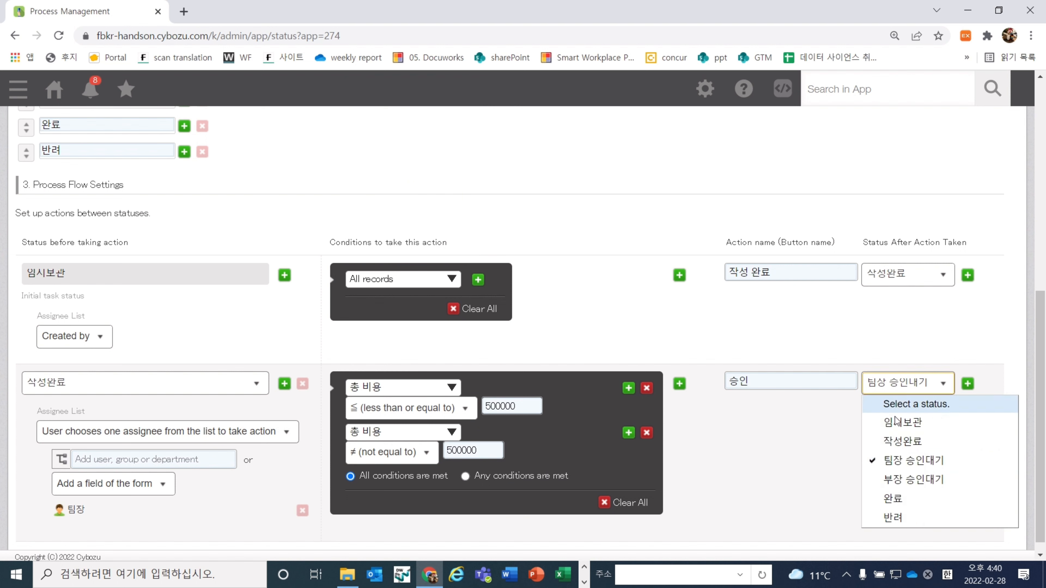
{"action": "left_click", "coordinate": [898, 501]}
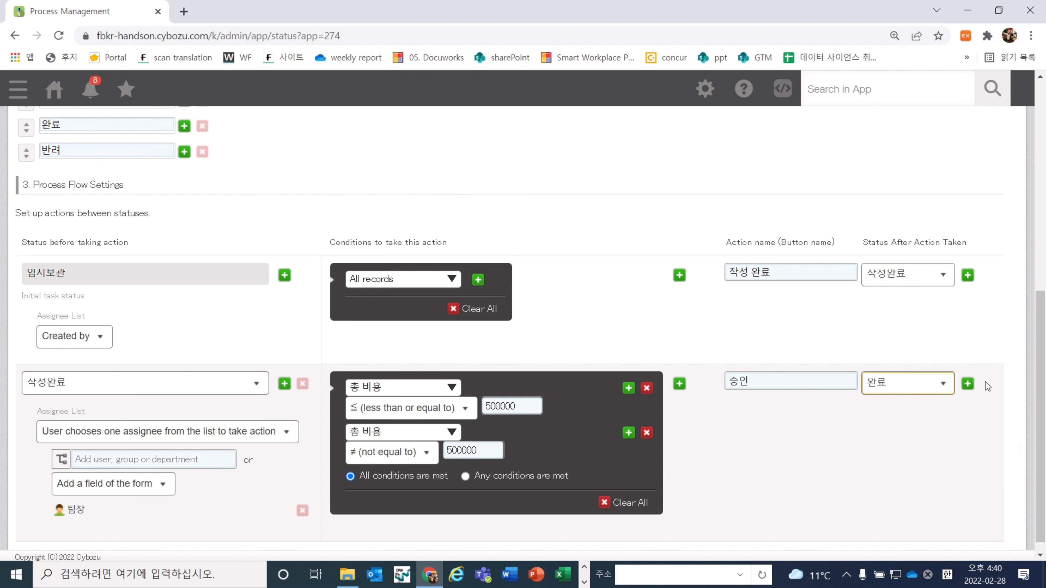
{"action": "left_click", "coordinate": [967, 386]}
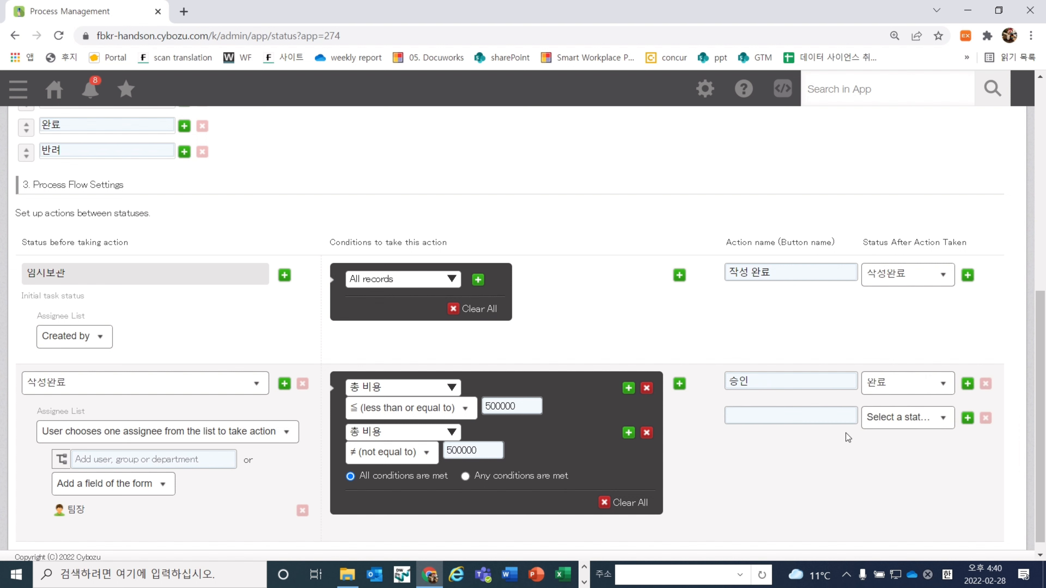
{"action": "left_click", "coordinate": [829, 422]}
{"action": "type", "text": "반례"}
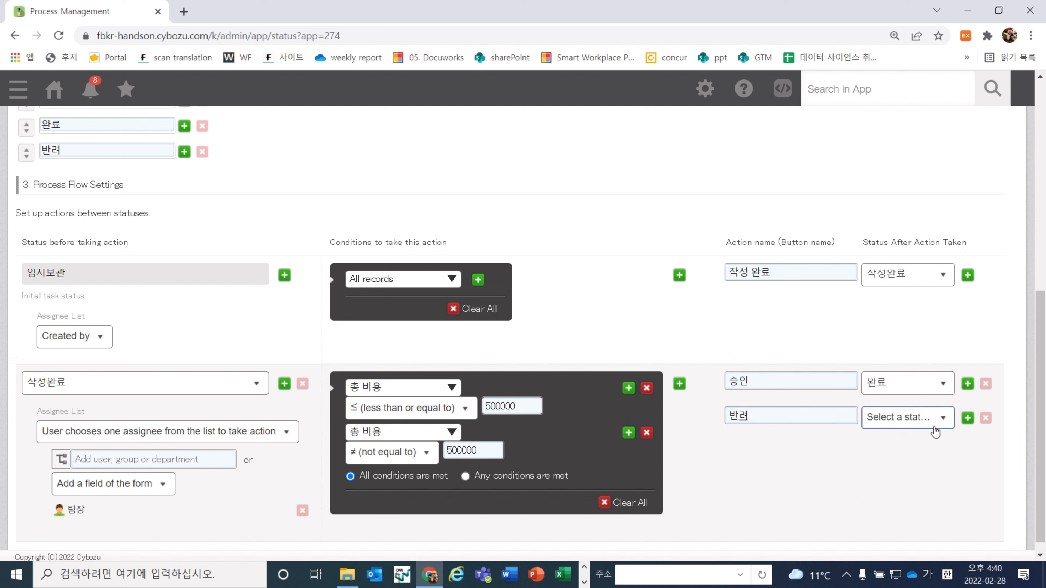
{"action": "left_click", "coordinate": [936, 417]}
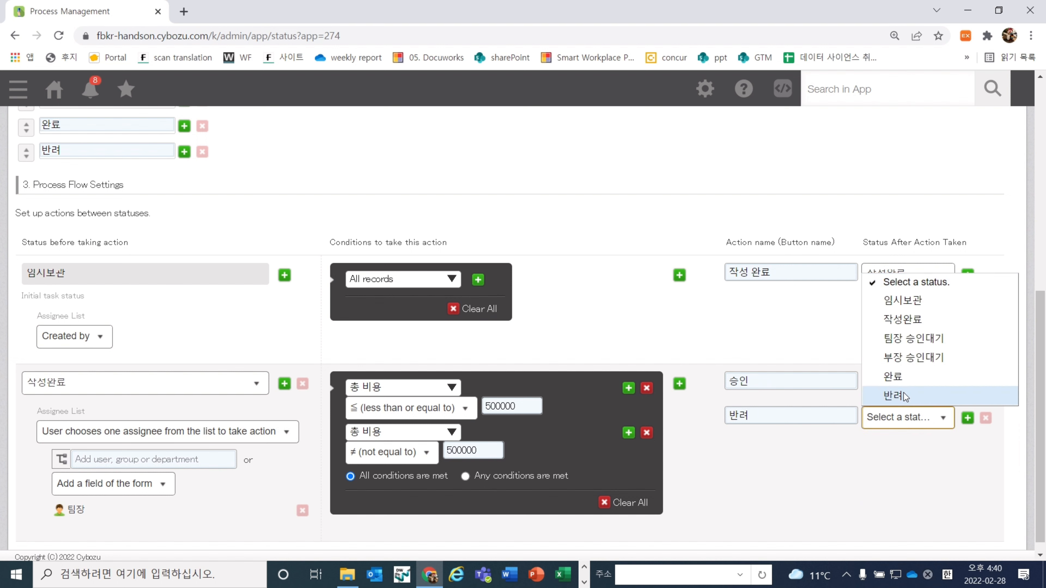
{"action": "left_click", "coordinate": [895, 394]}
Add a 수정 요청 action that returns the record to 작성완료
{"action": "left_click", "coordinate": [968, 418]}
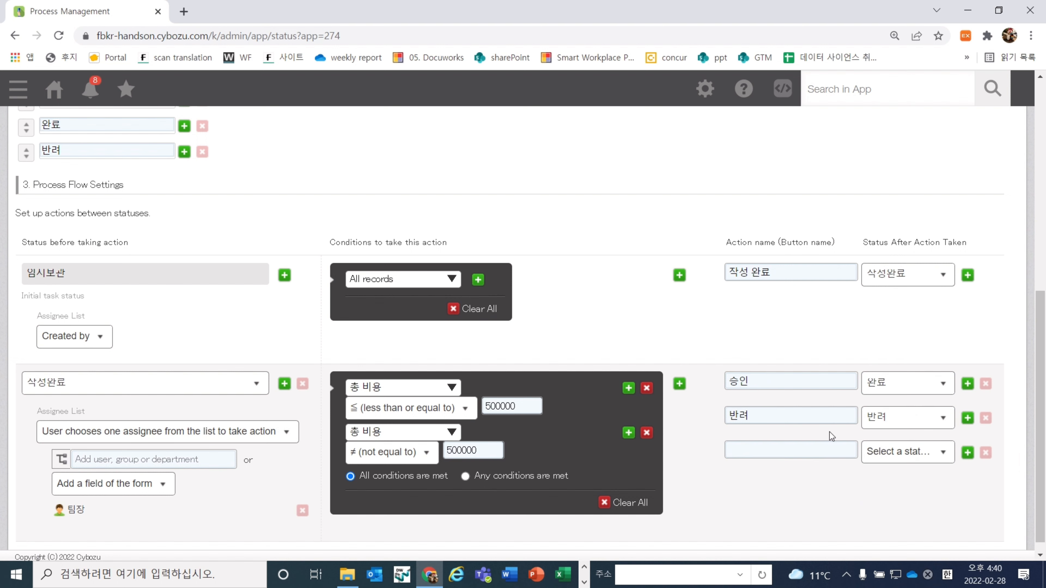
{"action": "left_click", "coordinate": [831, 450]}
{"action": "type", "text": "수정 요청"}
{"action": "left_click", "coordinate": [872, 453]}
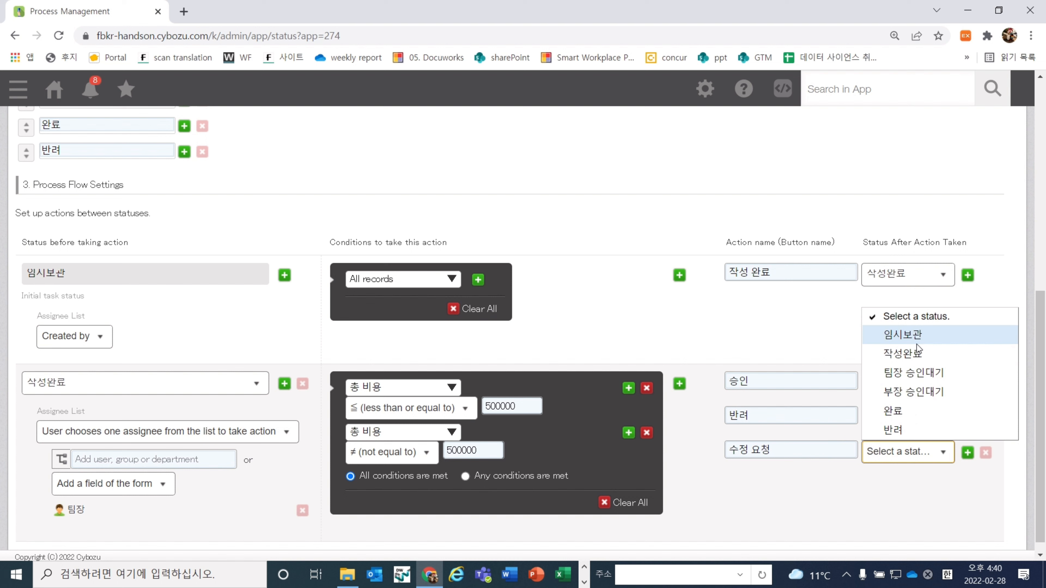
{"action": "left_click", "coordinate": [916, 354]}
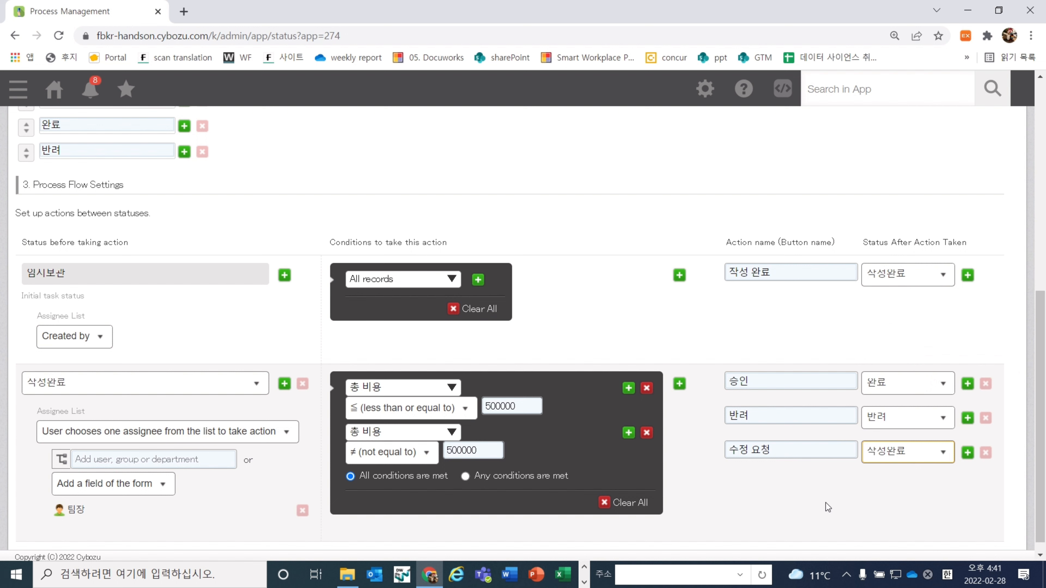
Add a new 작성완료 branch with the condition 총 비용 ≧ 500000
{"action": "scroll", "coordinate": [826, 503], "scroll_direction": "down", "scroll_amount": 1}
{"action": "left_click", "coordinate": [679, 369]}
{"action": "scroll", "coordinate": [704, 432], "scroll_direction": "down", "scroll_amount": 3}
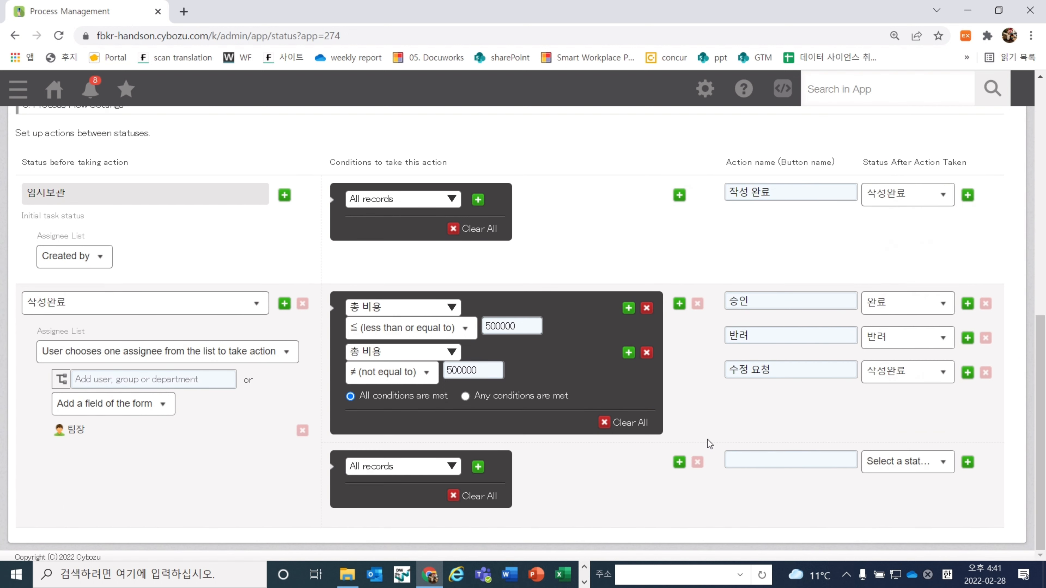
{"action": "left_click", "coordinate": [452, 468]}
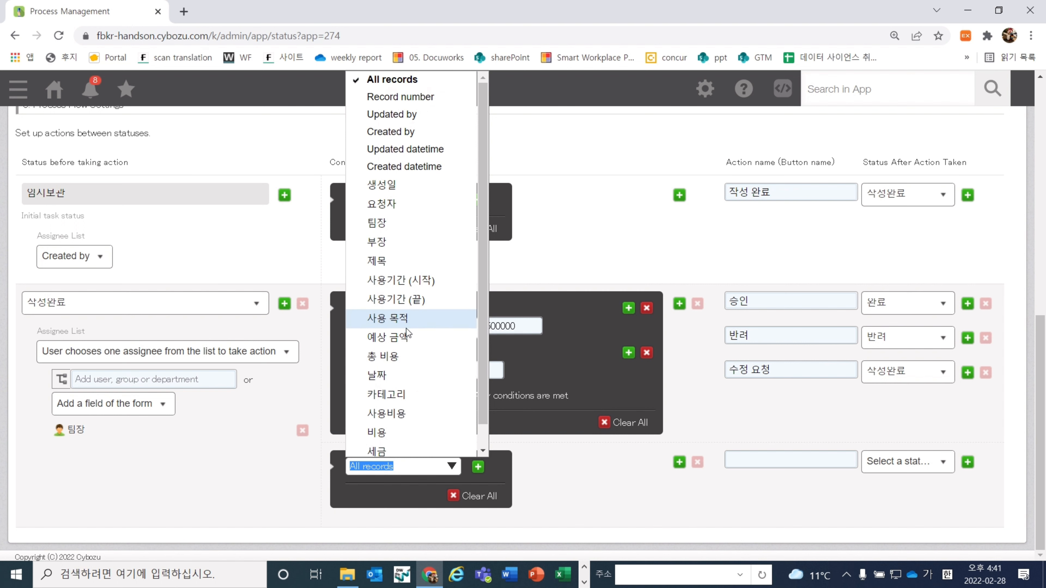
{"action": "left_click", "coordinate": [412, 356]}
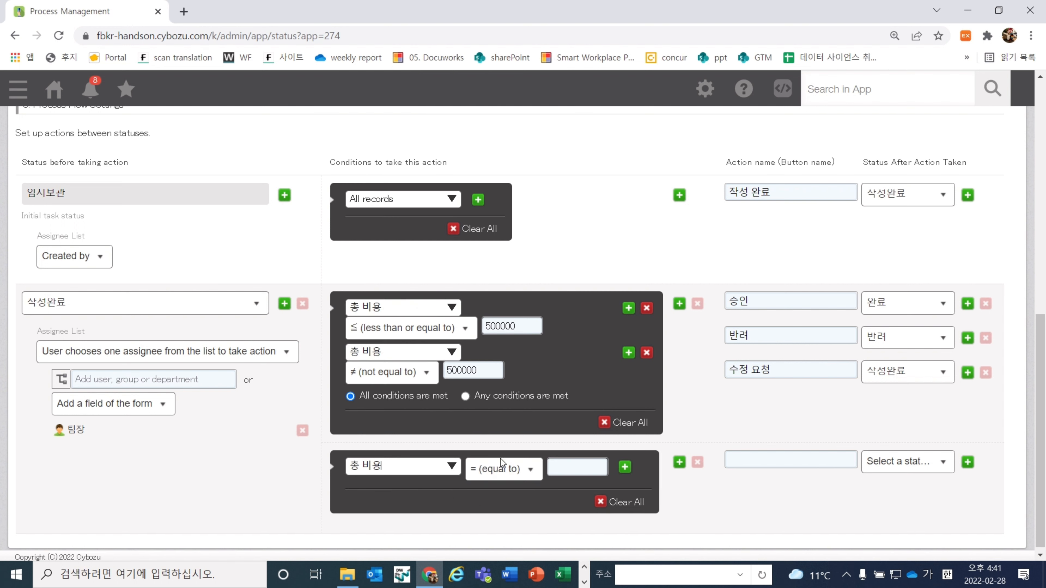
{"action": "left_click", "coordinate": [521, 478]}
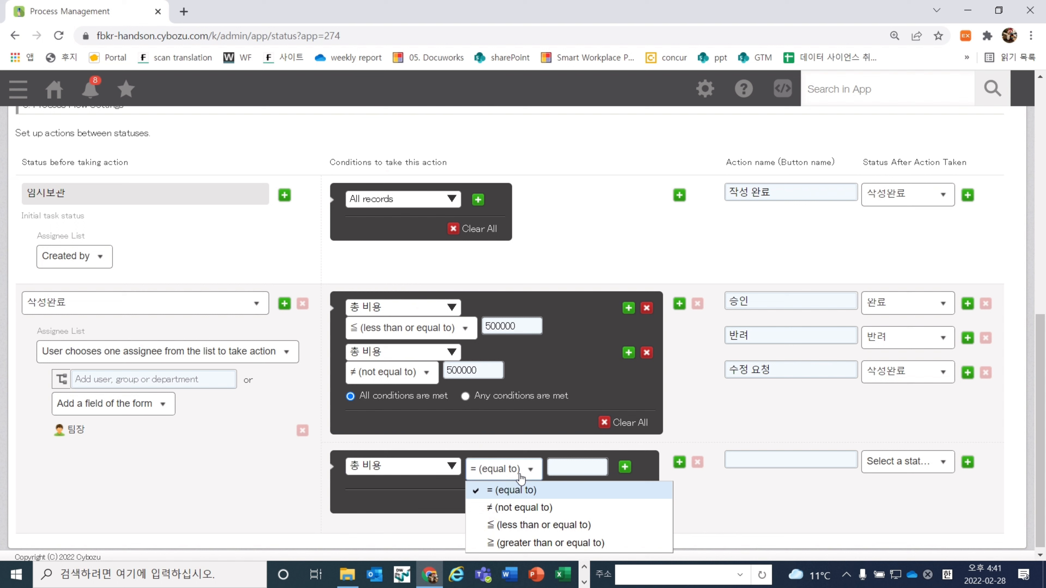
{"action": "left_click", "coordinate": [523, 545]}
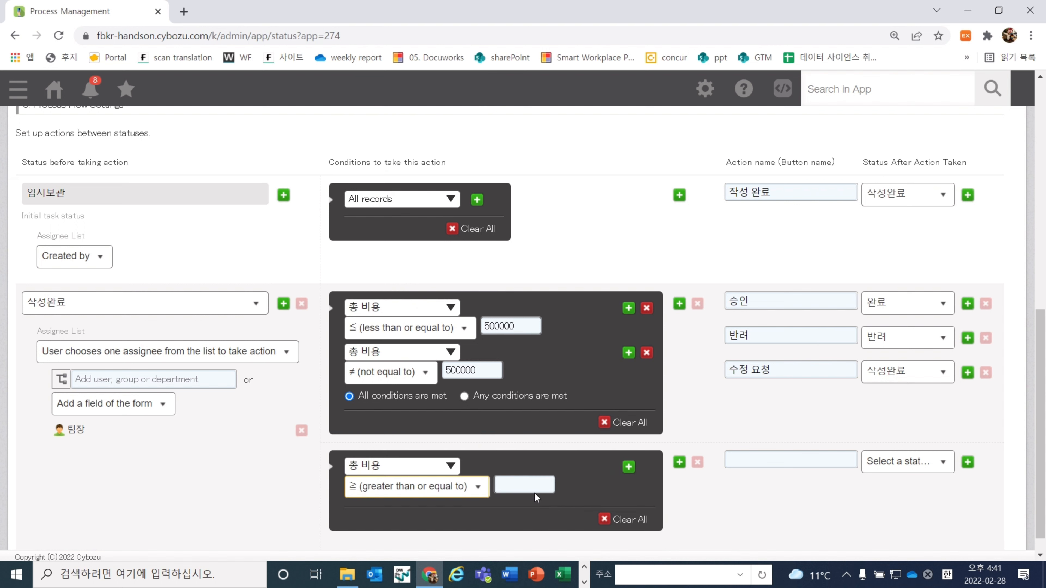
{"action": "left_click", "coordinate": [525, 481]}
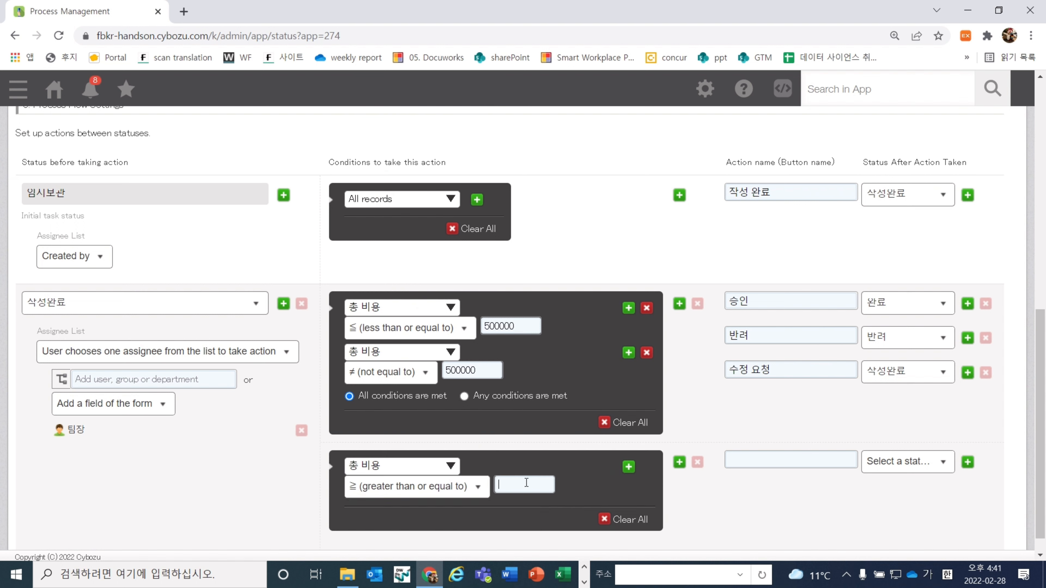
{"action": "type", "text": "500000"}
Give the branch a 승인 action to 부장 승인대기 and a 반려 action to 반려
{"action": "left_click", "coordinate": [764, 457]}
{"action": "type", "text": "승인"}
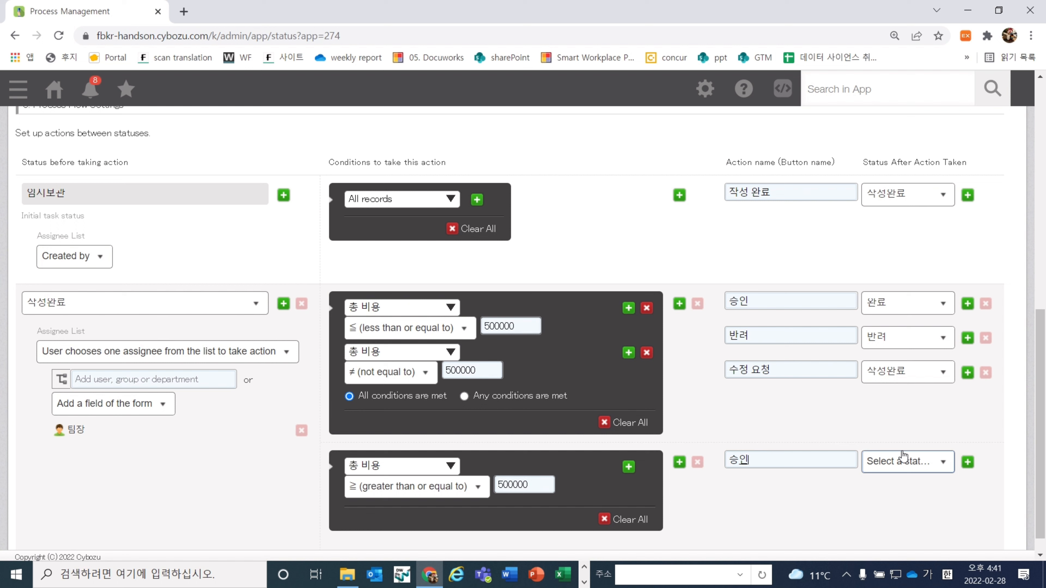
{"action": "left_click", "coordinate": [902, 457]}
{"action": "left_click", "coordinate": [911, 398]}
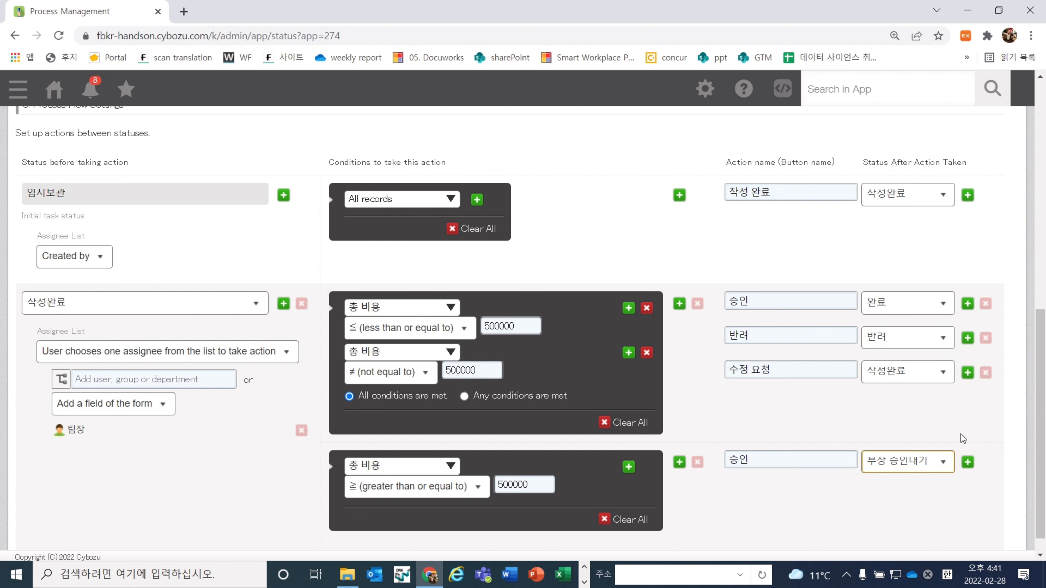
{"action": "left_click", "coordinate": [968, 463]}
{"action": "left_click", "coordinate": [847, 492]}
{"action": "type", "text": "배"}
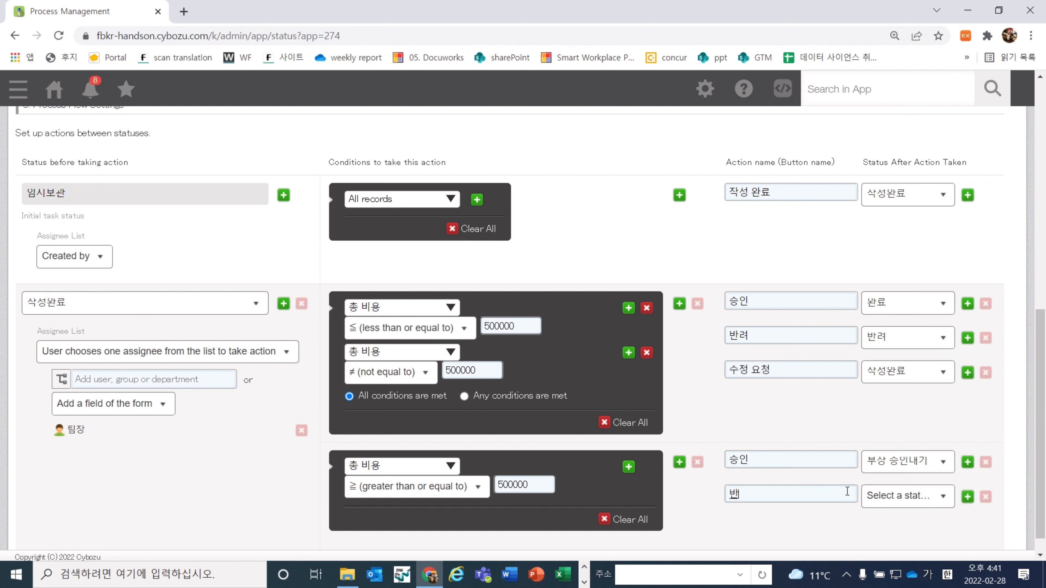
{"action": "type", "text": "려"}
{"action": "left_click", "coordinate": [904, 496]}
{"action": "scroll", "coordinate": [903, 491], "scroll_direction": "down", "scroll_amount": 1}
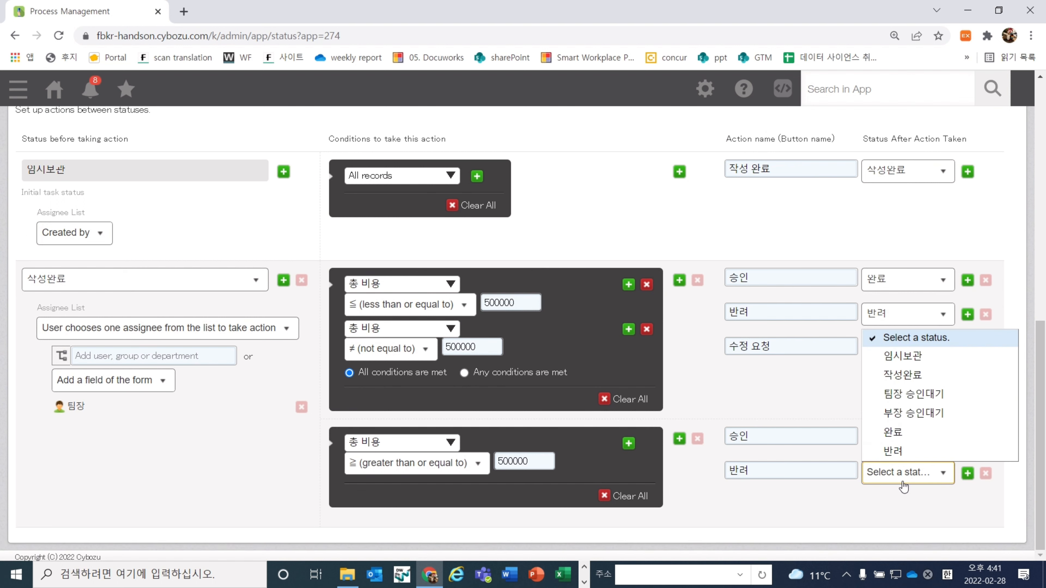
{"action": "left_click", "coordinate": [893, 451]}
Add a third action, 수정 요청, that sends the record back to 작성완료
{"action": "left_click", "coordinate": [968, 473]}
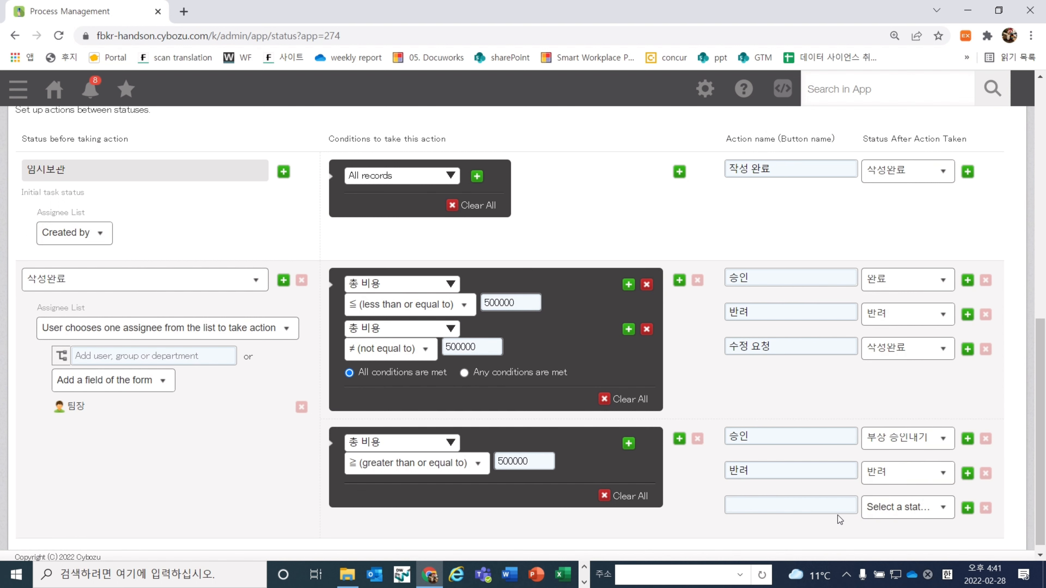
{"action": "left_click", "coordinate": [841, 502]}
{"action": "type", "text": "수정 요청"}
{"action": "left_click", "coordinate": [899, 509]}
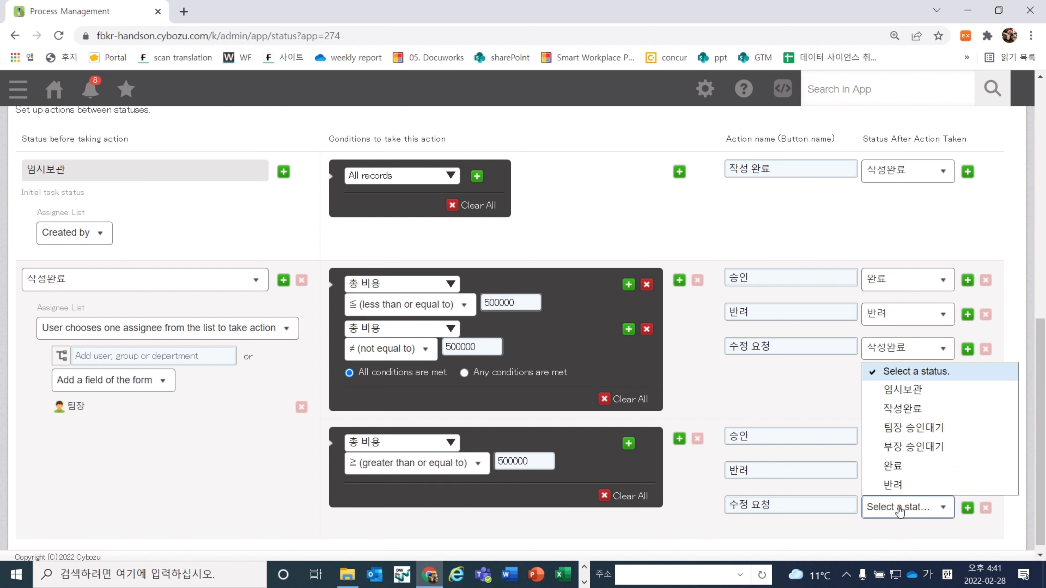
{"action": "left_click", "coordinate": [907, 415]}
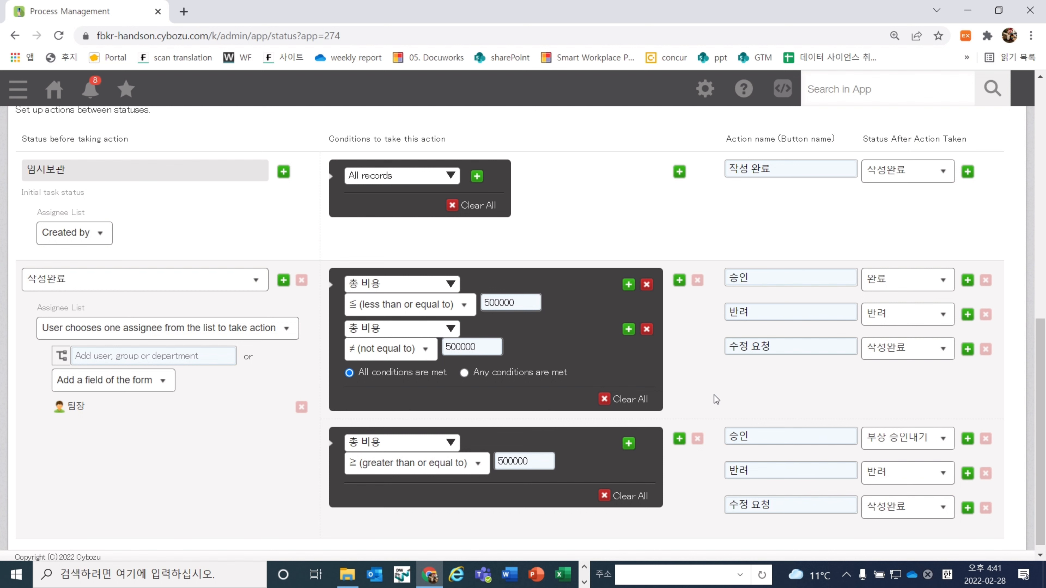
{"action": "scroll", "coordinate": [714, 395], "scroll_direction": "down", "scroll_amount": 1}
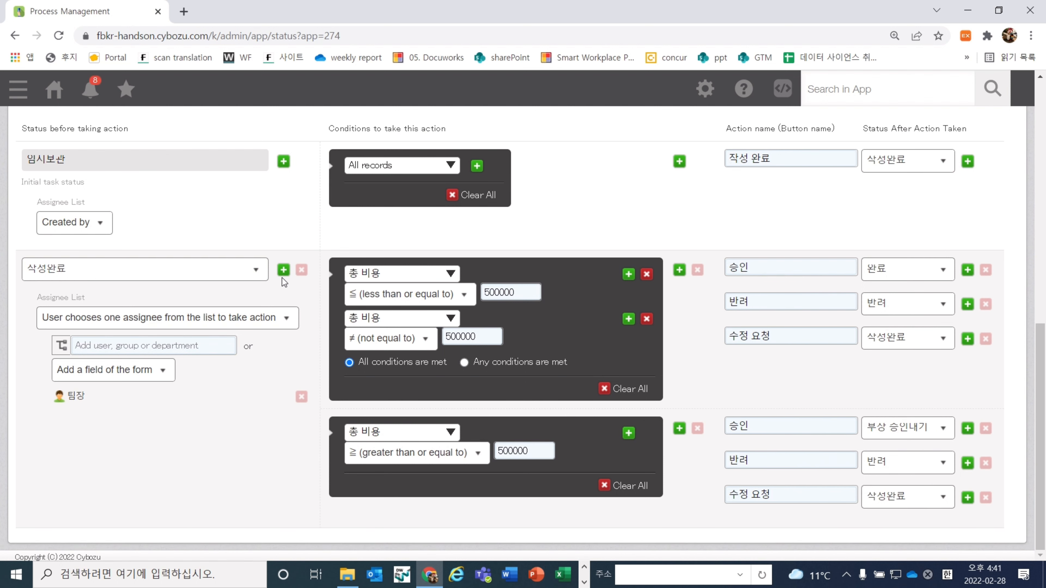
Add a process step starting from 부장 승인대기, assigned to the 부장 field
{"action": "left_click", "coordinate": [283, 271]}
{"action": "scroll", "coordinate": [305, 305], "scroll_direction": "down", "scroll_amount": 4}
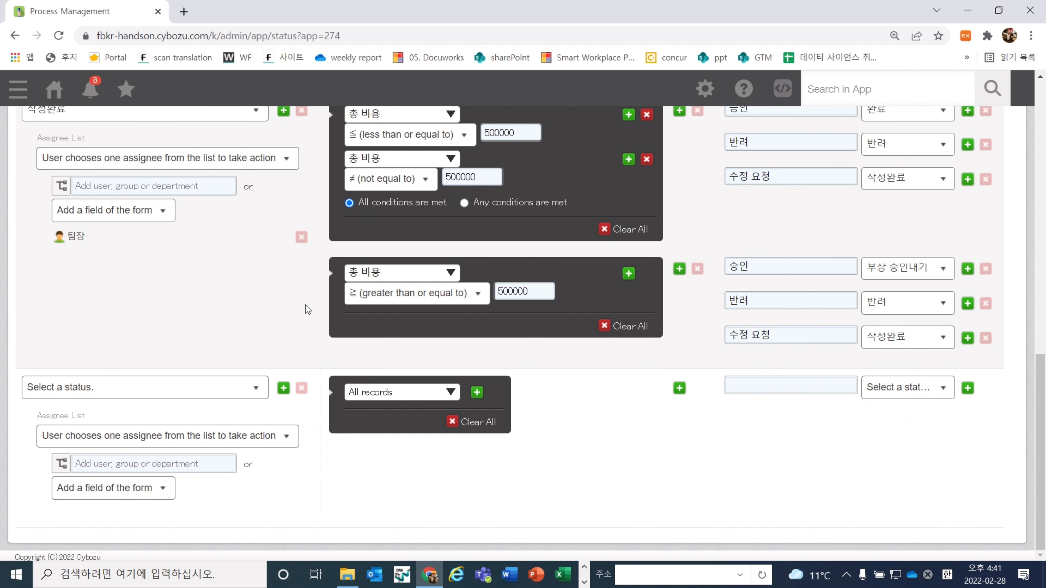
{"action": "left_click", "coordinate": [153, 489]}
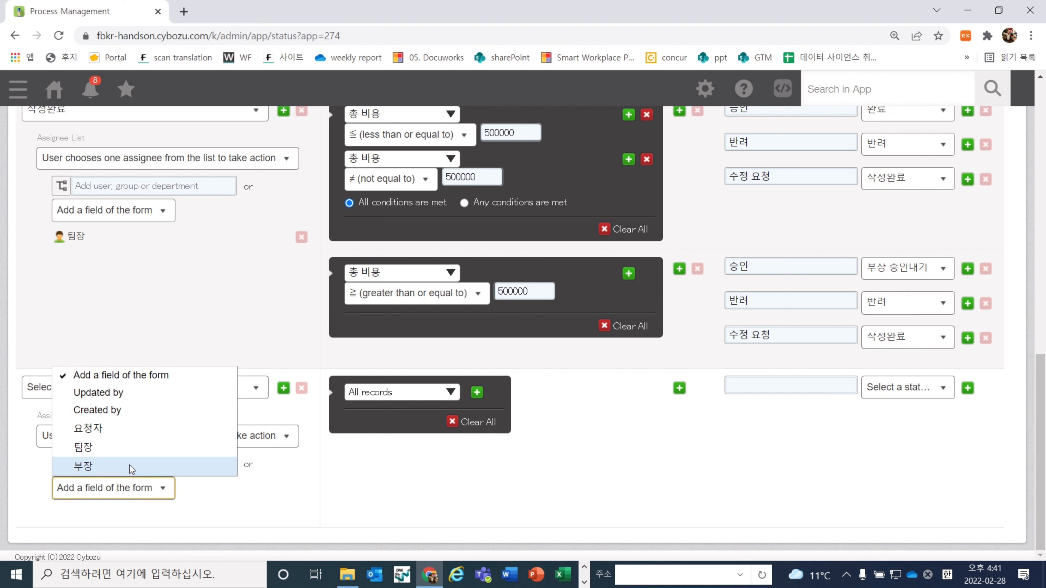
{"action": "left_click", "coordinate": [129, 466]}
{"action": "left_click", "coordinate": [104, 388]}
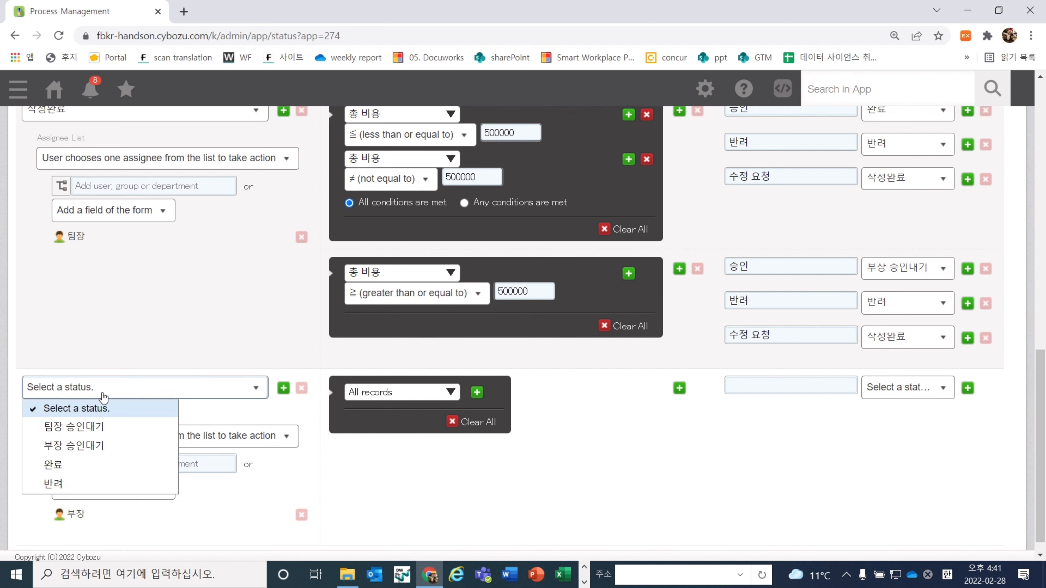
{"action": "left_click", "coordinate": [116, 450]}
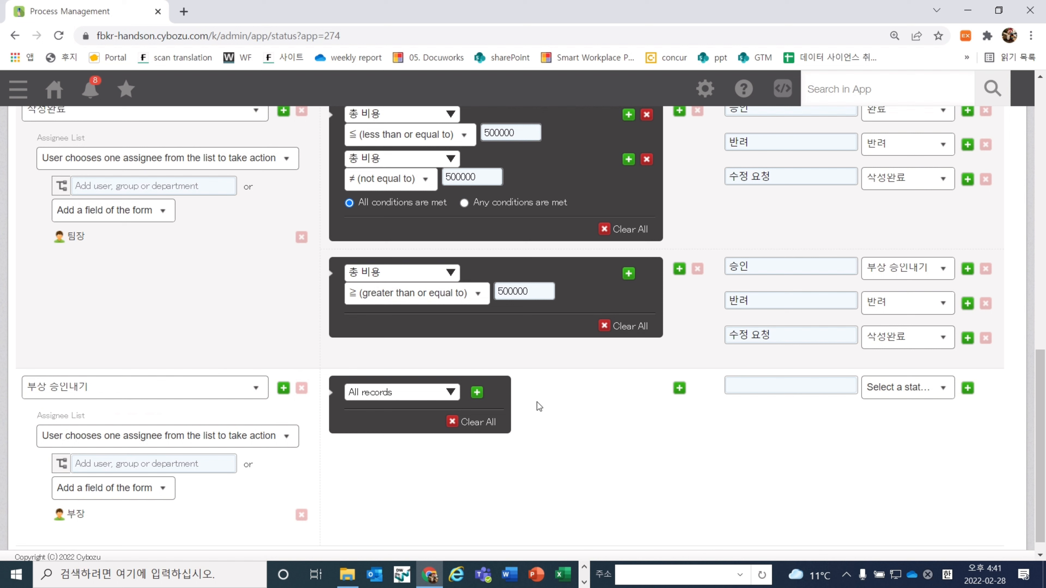
Give the step two actions: 승인 leading to 완료 and 반려 leading to 반려
{"action": "left_click", "coordinate": [799, 391]}
{"action": "type", "text": "승인"}
{"action": "left_click", "coordinate": [899, 395]}
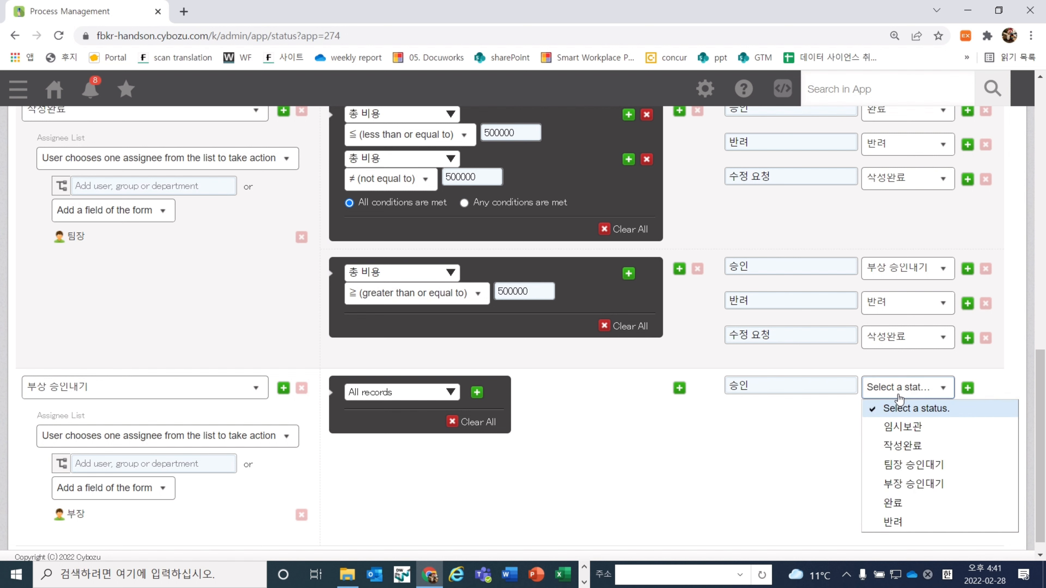
{"action": "scroll", "coordinate": [912, 499], "scroll_direction": "down", "scroll_amount": 1}
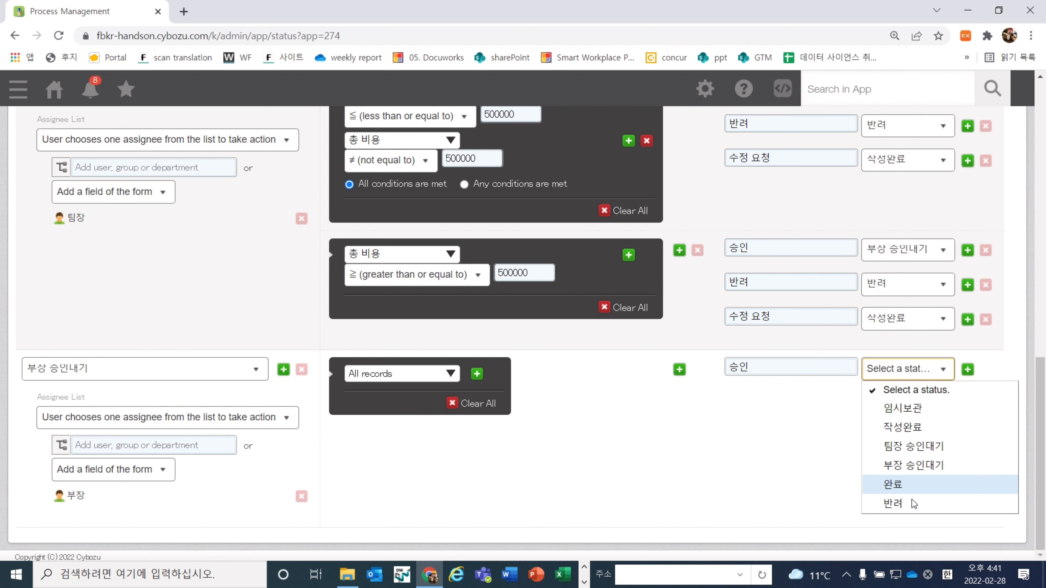
{"action": "left_click", "coordinate": [912, 482]}
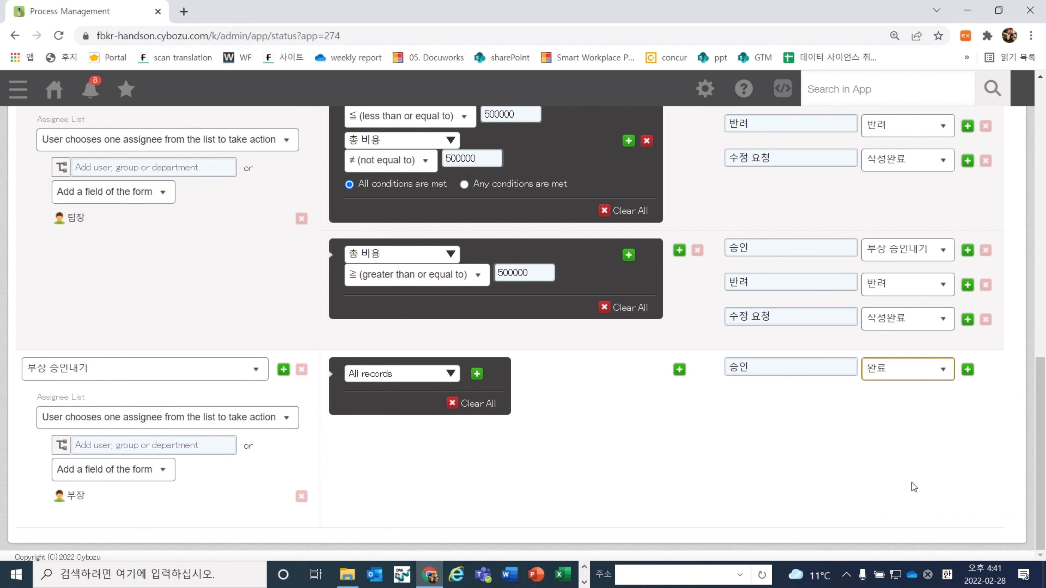
{"action": "left_click", "coordinate": [967, 368]}
{"action": "left_click", "coordinate": [832, 395]}
{"action": "type", "text": "비"}
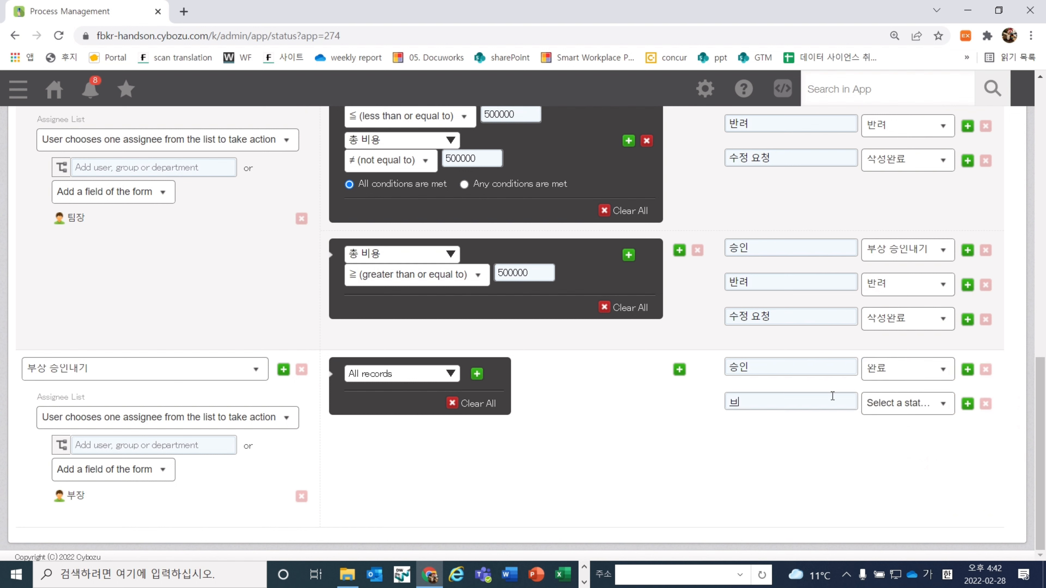
{"action": "type", "text": "반려"}
{"action": "left_click", "coordinate": [881, 404]}
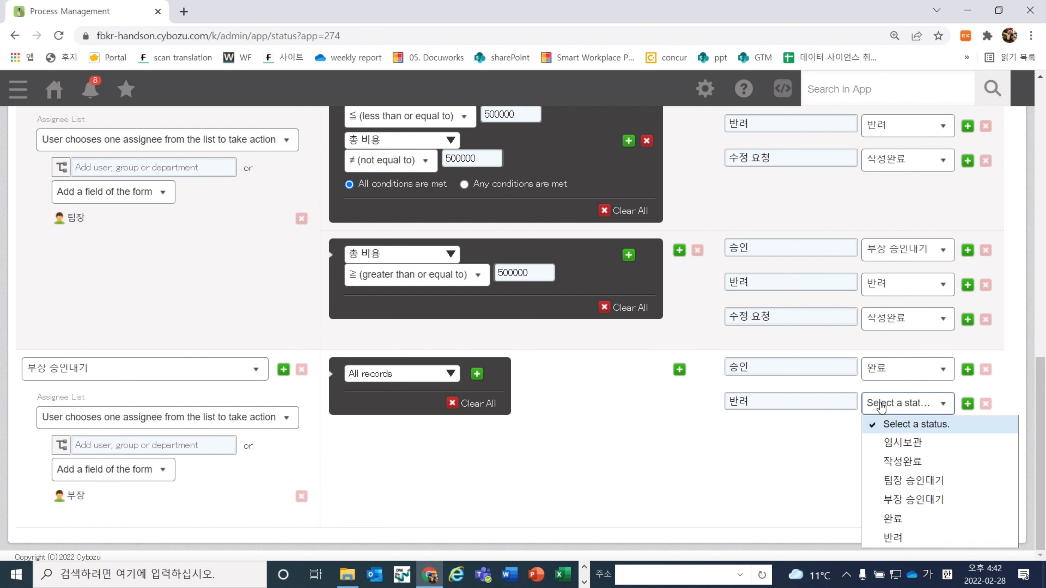
{"action": "left_click", "coordinate": [887, 535]}
{"action": "scroll", "coordinate": [850, 451], "scroll_direction": "up", "scroll_amount": 2}
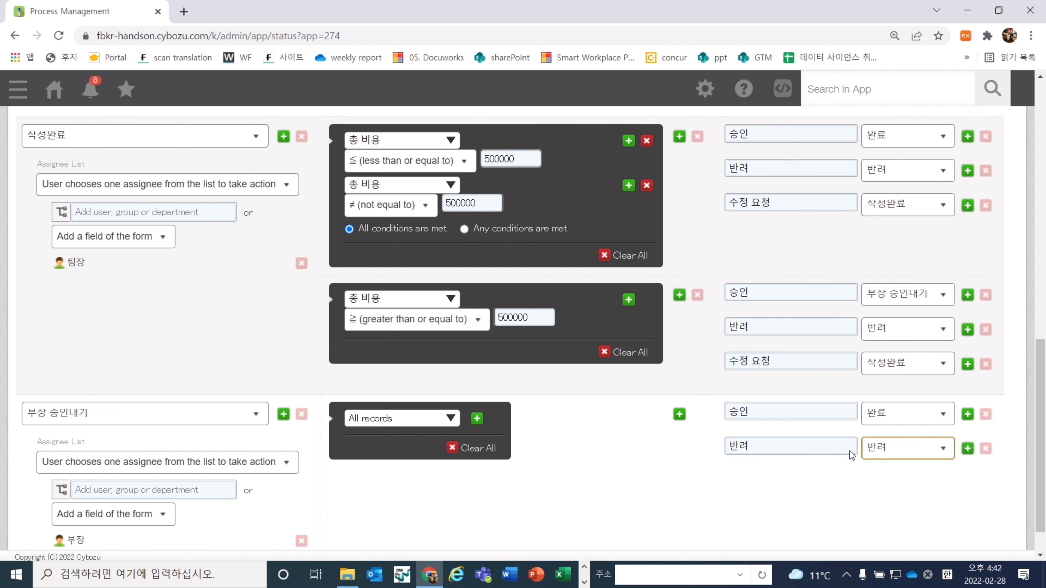
{"action": "left_click", "coordinate": [856, 515]}
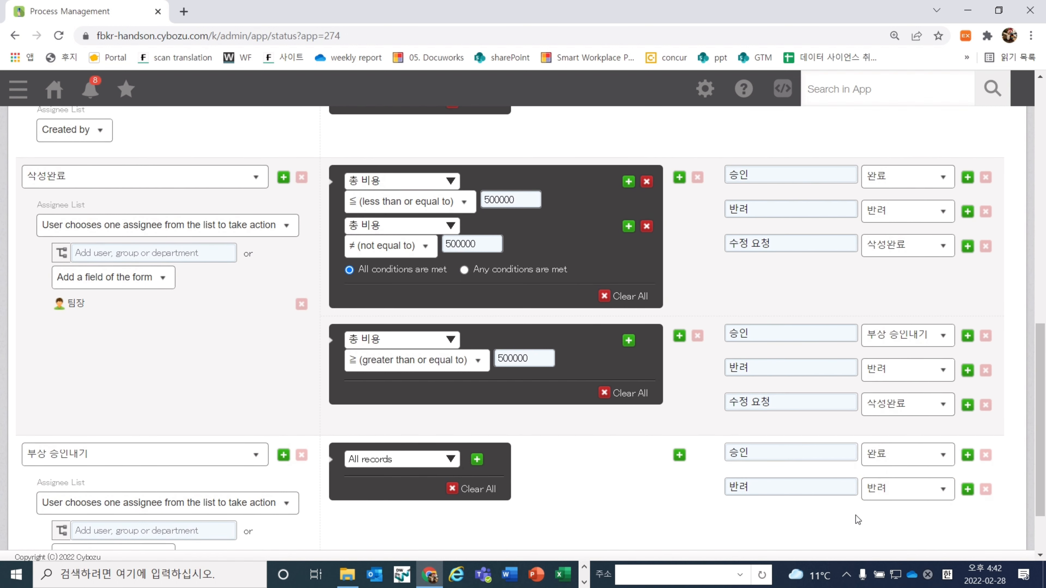
{"action": "scroll", "coordinate": [856, 516], "scroll_direction": "up", "scroll_amount": 15}
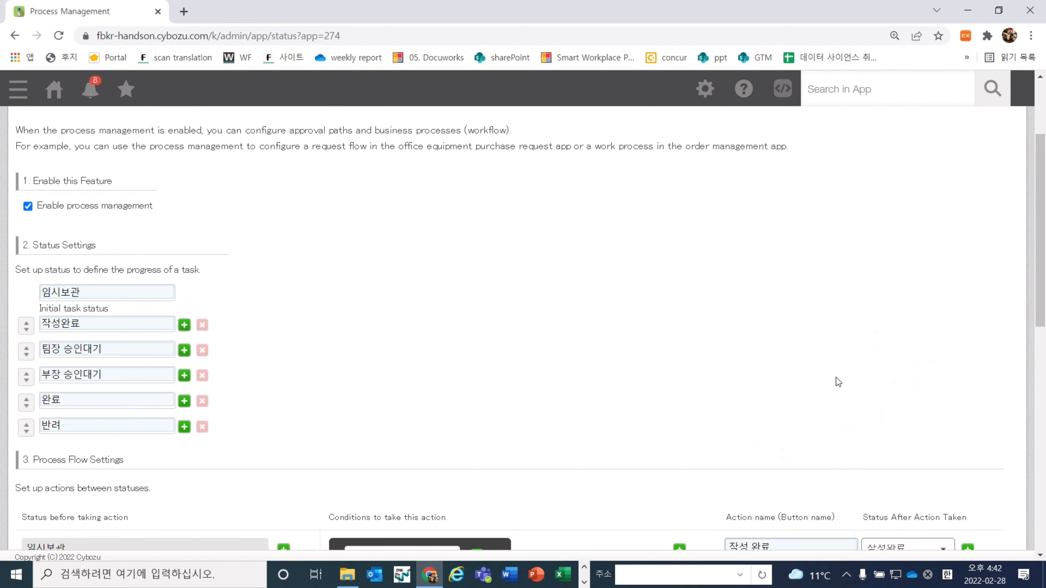
Reset the page zoom to 100% and save the process management settings
{"action": "key", "text": "ctrl+minus"}
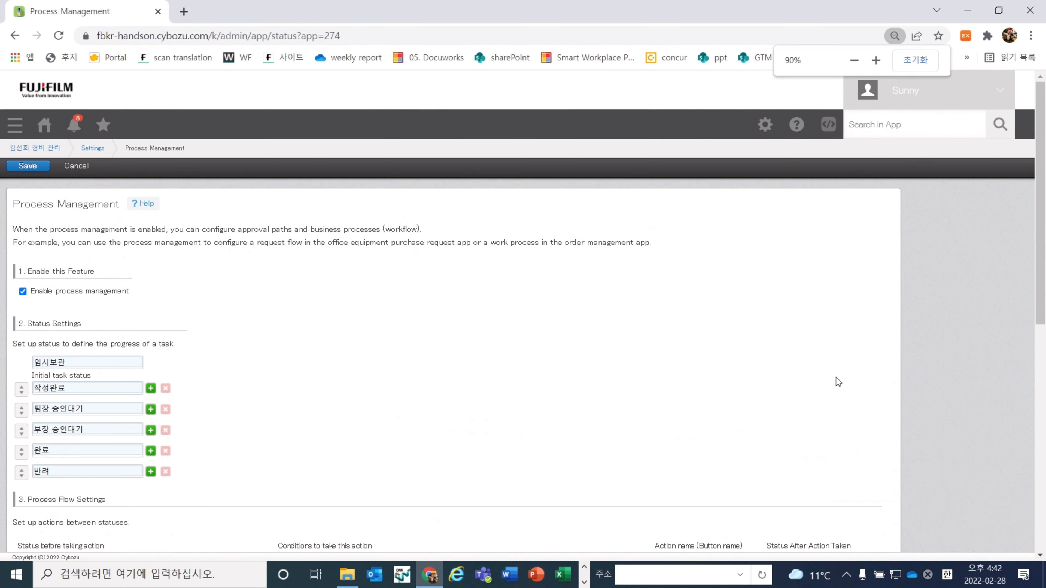
{"action": "key", "text": "ctrl+plus"}
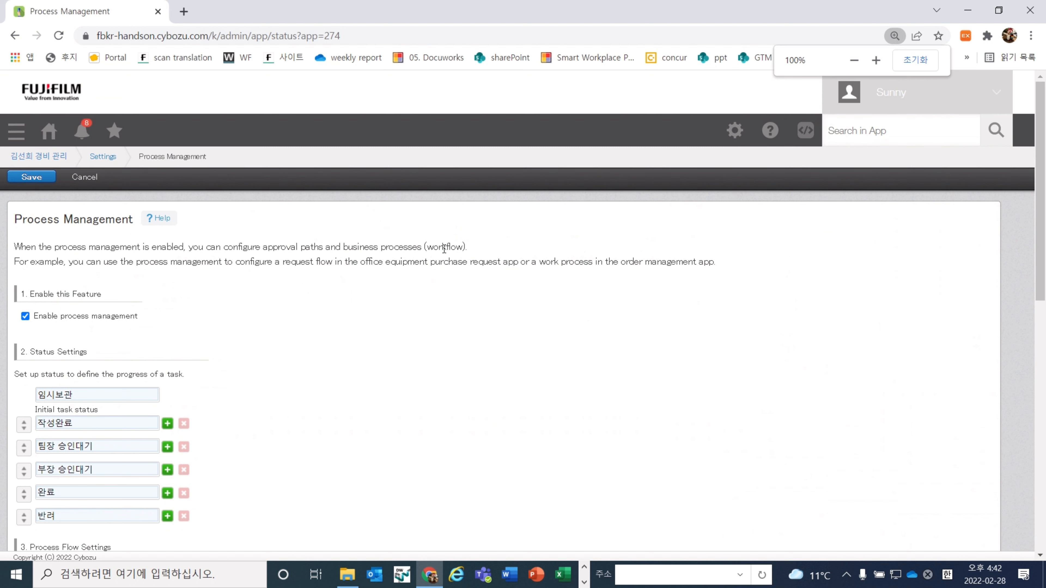
{"action": "left_click", "coordinate": [24, 177]}
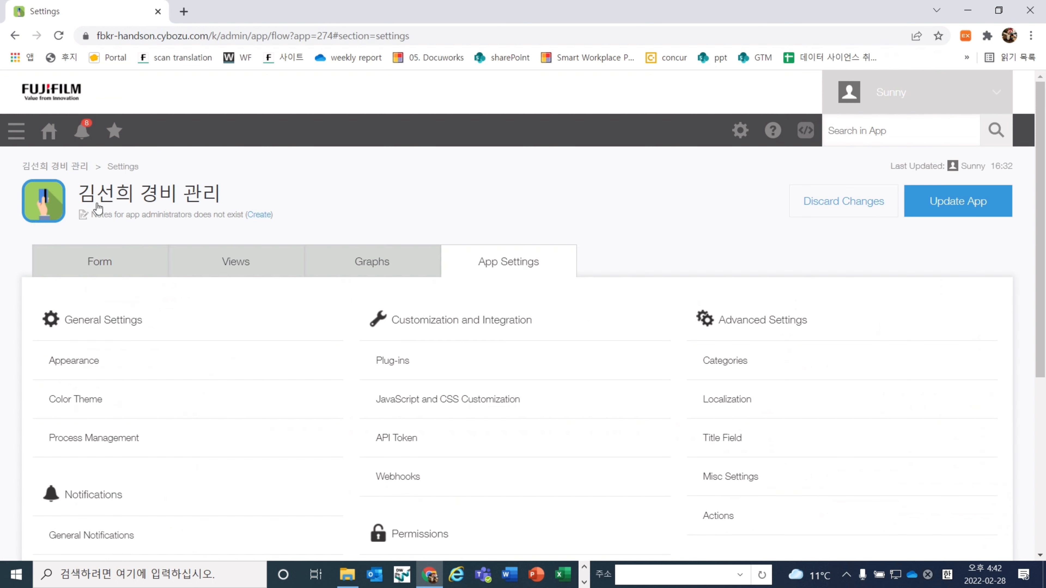
Apply the pending workflow changes to the live app and start a new expense record
{"action": "left_click", "coordinate": [970, 210]}
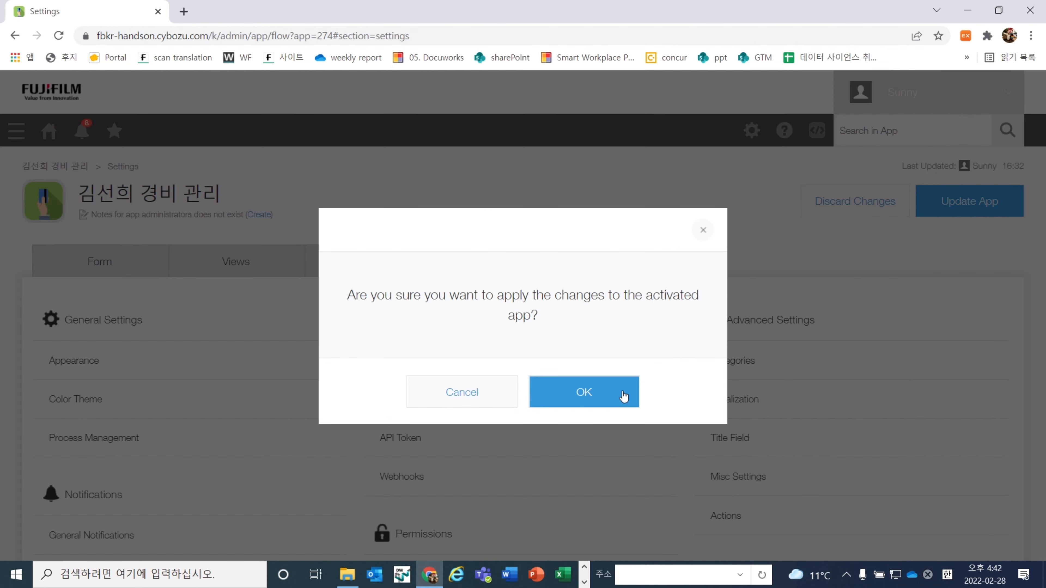
{"action": "left_click", "coordinate": [601, 412]}
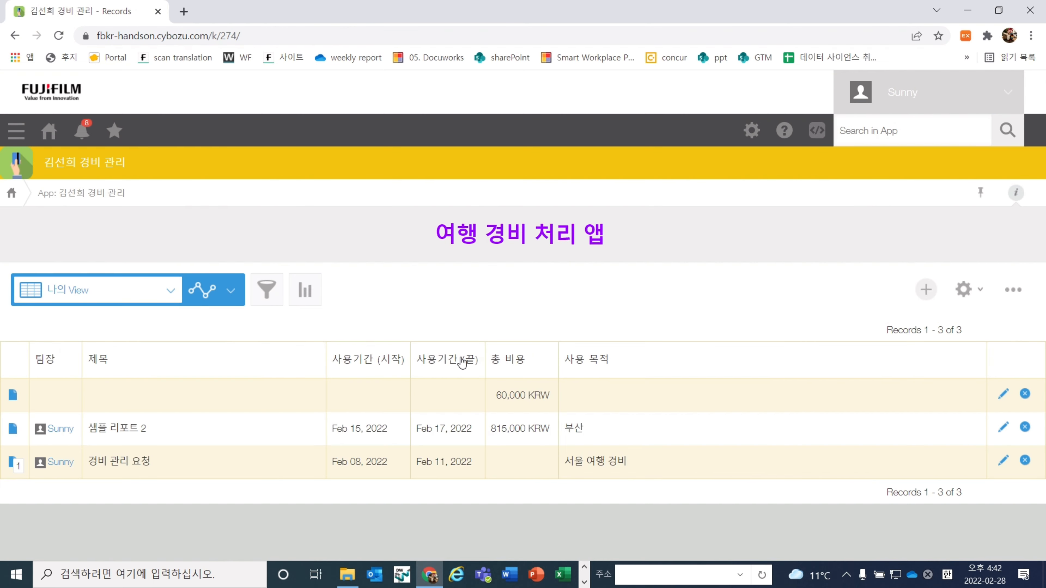
{"action": "left_click", "coordinate": [933, 292]}
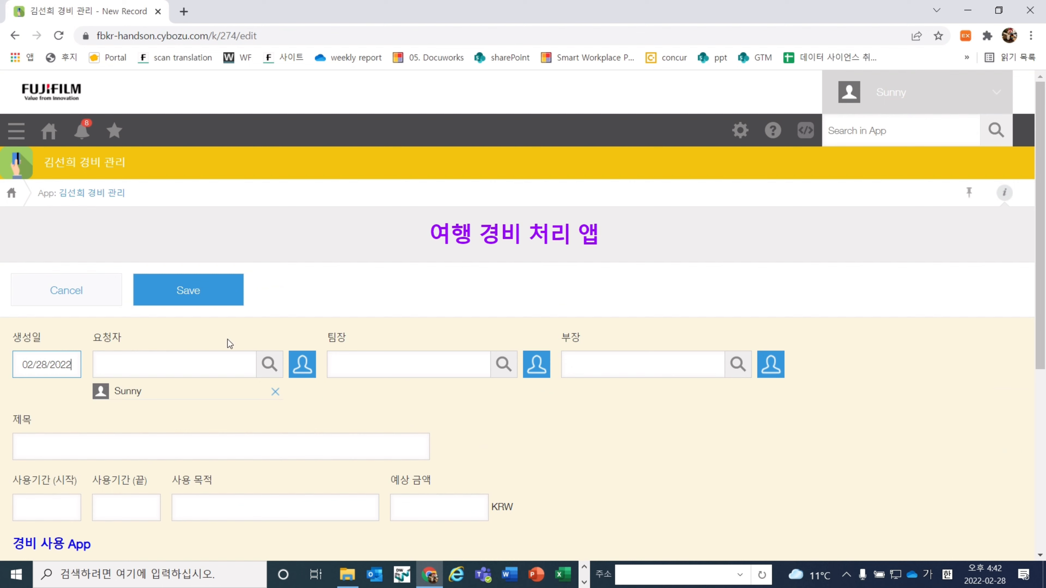
Assign the suggested users as 팀장 and 부장 on the new record
{"action": "left_click", "coordinate": [369, 356]}
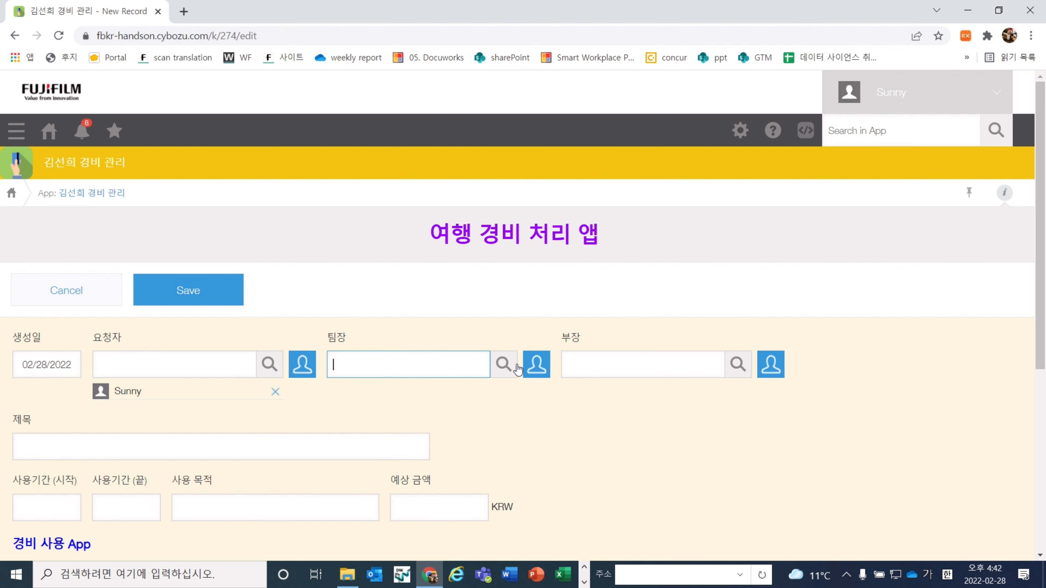
{"action": "type", "text": "녜"}
{"action": "key", "text": "BackSpace"}
{"action": "key", "text": "BackSpace"}
{"action": "key", "text": "Hangul"}
{"action": "type", "text": "su"}
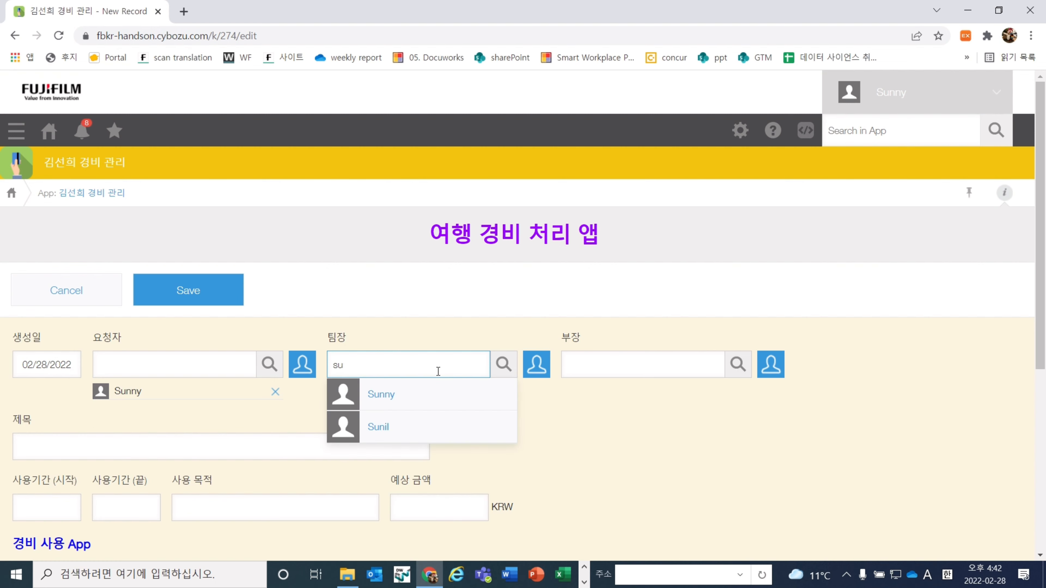
{"action": "left_click", "coordinate": [458, 394]}
{"action": "left_click", "coordinate": [625, 358]}
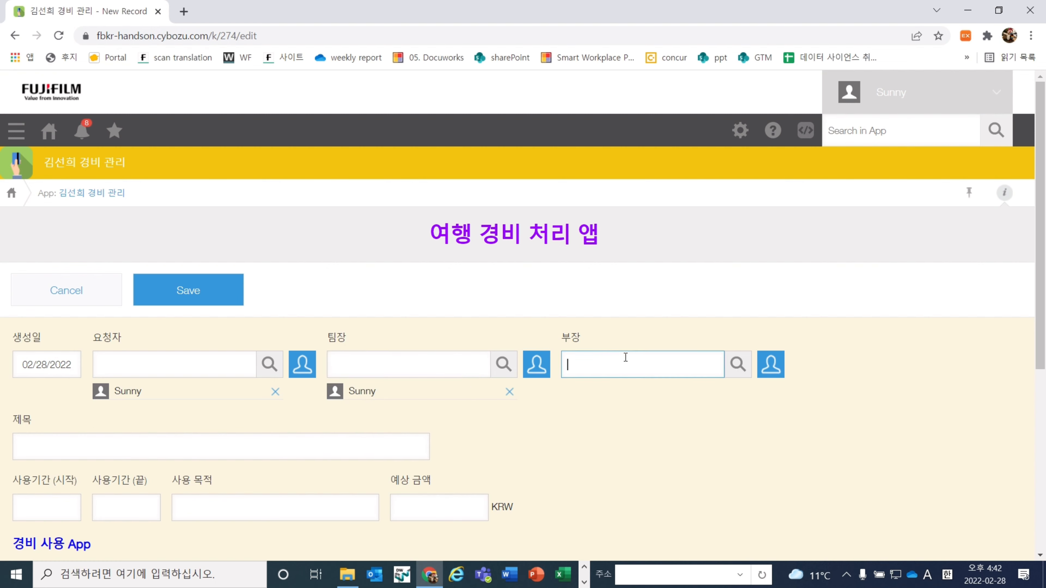
{"action": "type", "text": "sunn"}
{"action": "left_click", "coordinate": [612, 394]}
Add a 식비 expense line of 30000 KRW and save the record
{"action": "scroll", "coordinate": [287, 419], "scroll_direction": "down", "scroll_amount": 2}
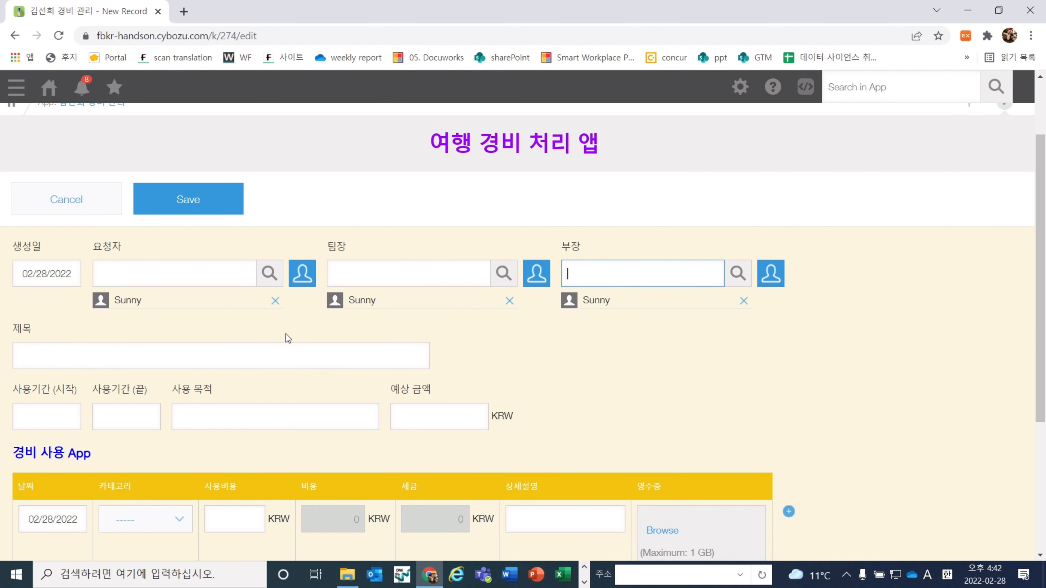
{"action": "left_click", "coordinate": [268, 367]}
{"action": "scroll", "coordinate": [267, 368], "scroll_direction": "down", "scroll_amount": 4}
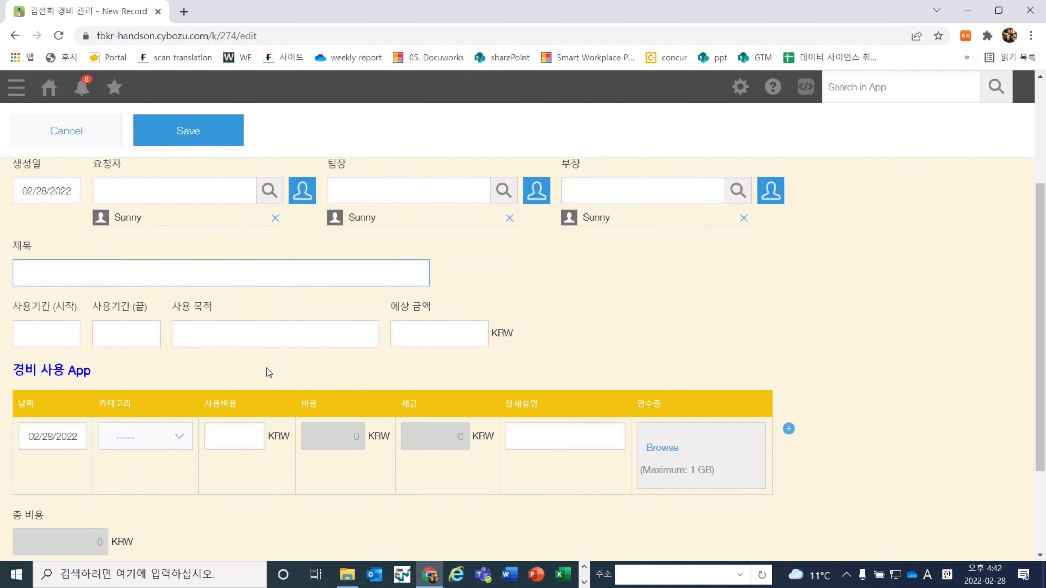
{"action": "left_click", "coordinate": [163, 348]}
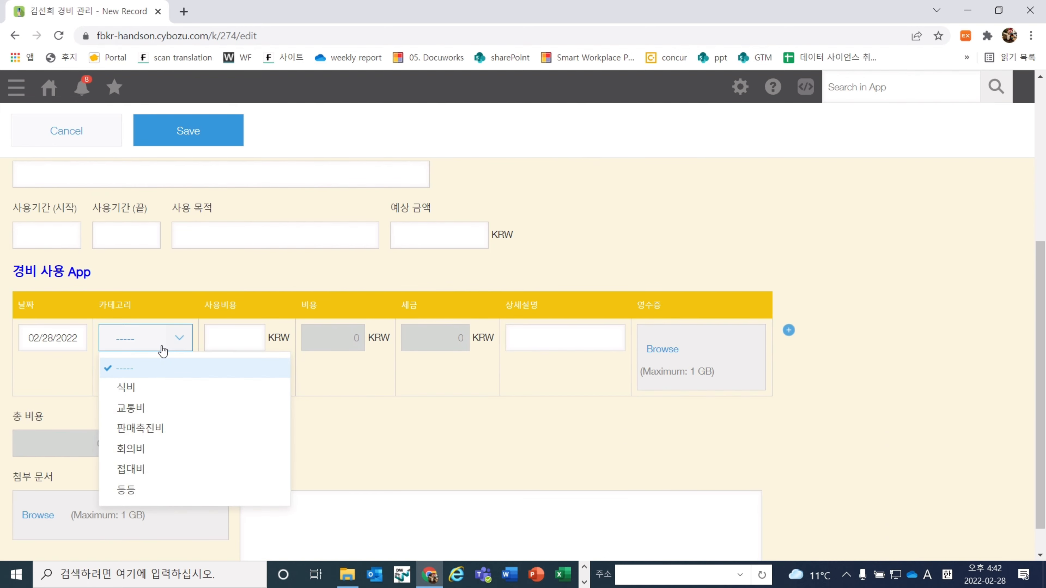
{"action": "left_click", "coordinate": [148, 389]}
{"action": "left_click", "coordinate": [219, 349]}
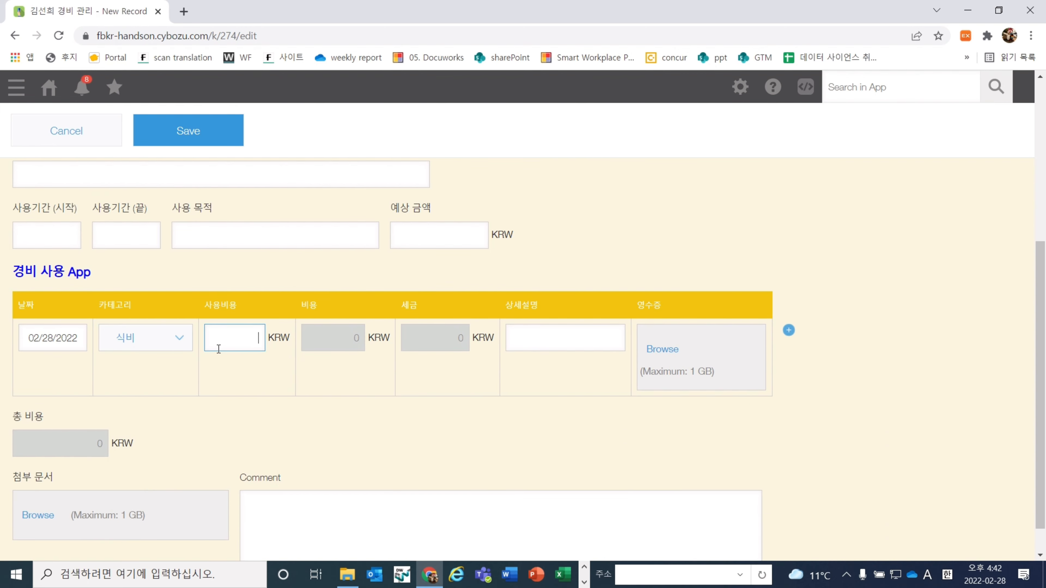
{"action": "type", "text": "30000"}
{"action": "left_click", "coordinate": [297, 391]}
{"action": "scroll", "coordinate": [308, 373], "scroll_direction": "down", "scroll_amount": 1}
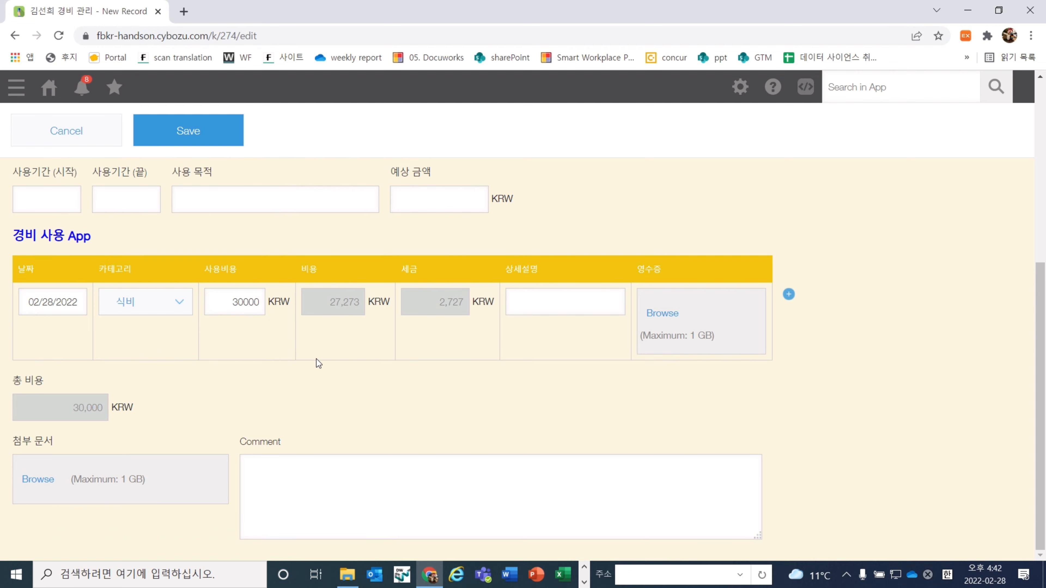
{"action": "left_click", "coordinate": [227, 140]}
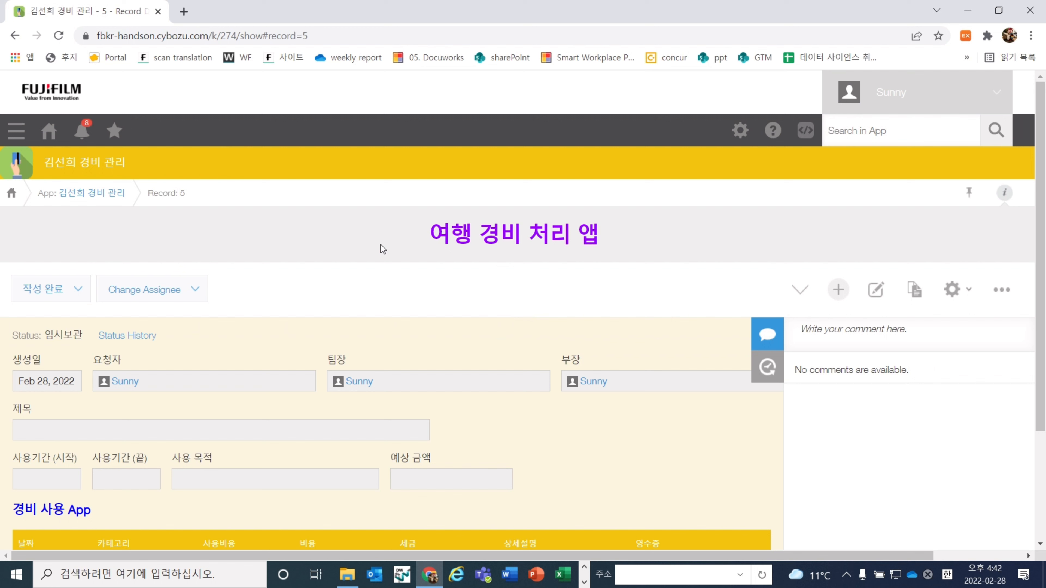
Move record 5 through 작성완료 and 승인 to 완료, then return to the record list
{"action": "left_click", "coordinate": [77, 288]}
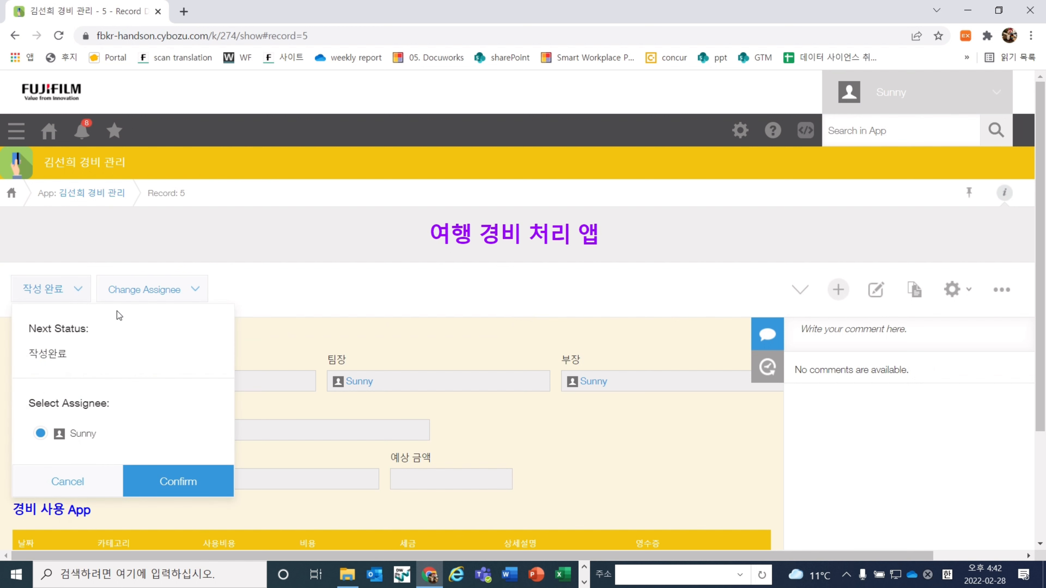
{"action": "left_click", "coordinate": [193, 484]}
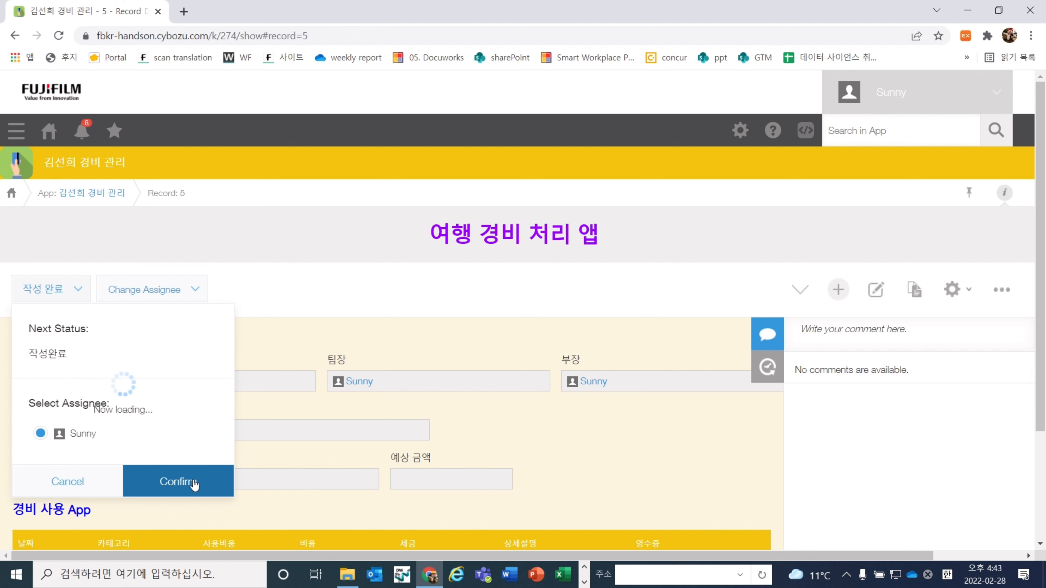
{"action": "left_click", "coordinate": [59, 288]}
{"action": "left_click", "coordinate": [146, 391]}
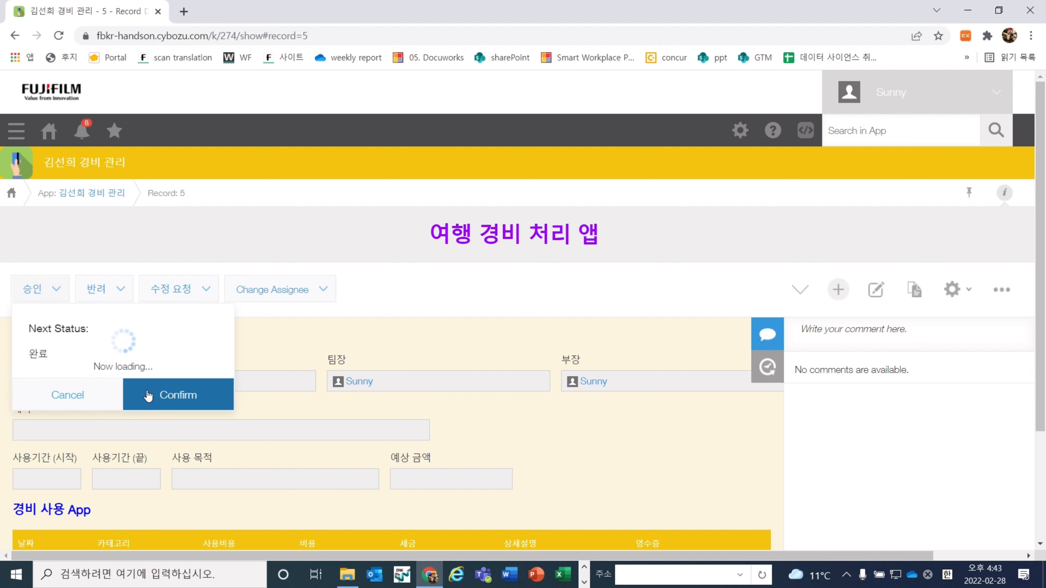
{"action": "left_click", "coordinate": [113, 195]}
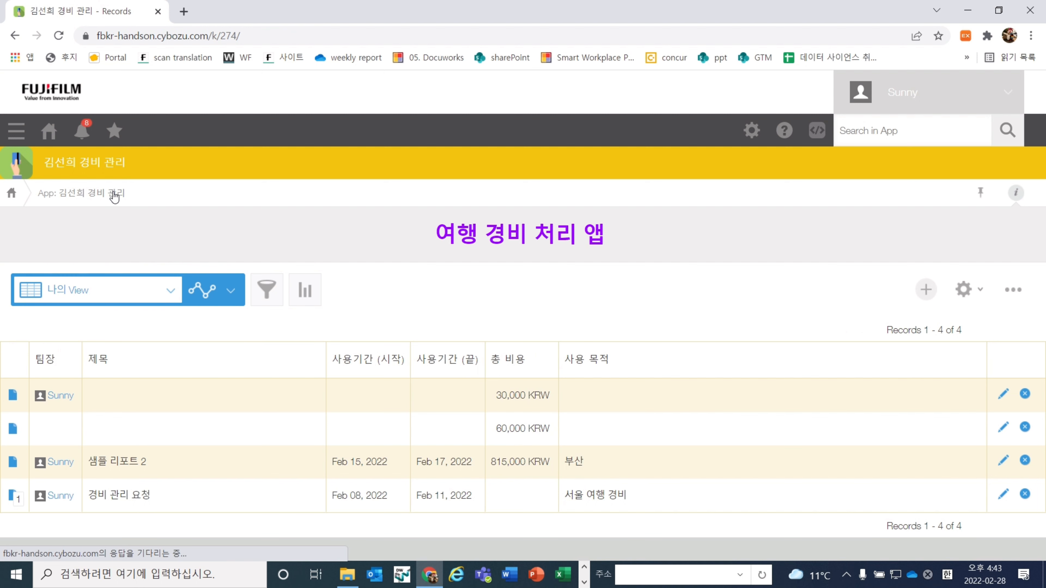
Start another expense record with the suggested users as 팀장 and 부장
{"action": "left_click", "coordinate": [926, 289]}
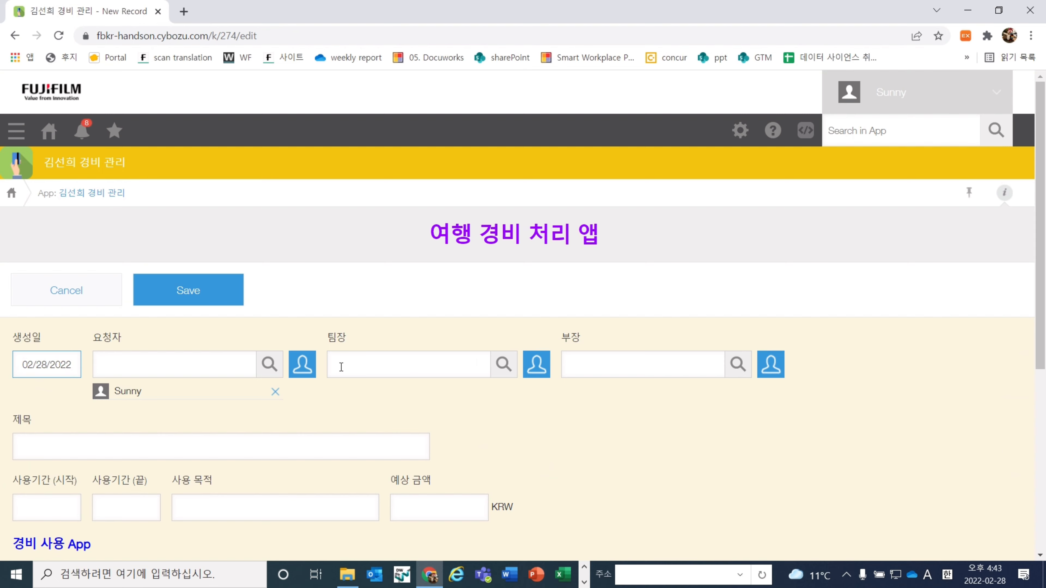
{"action": "left_click", "coordinate": [450, 368]}
{"action": "type", "text": "s"}
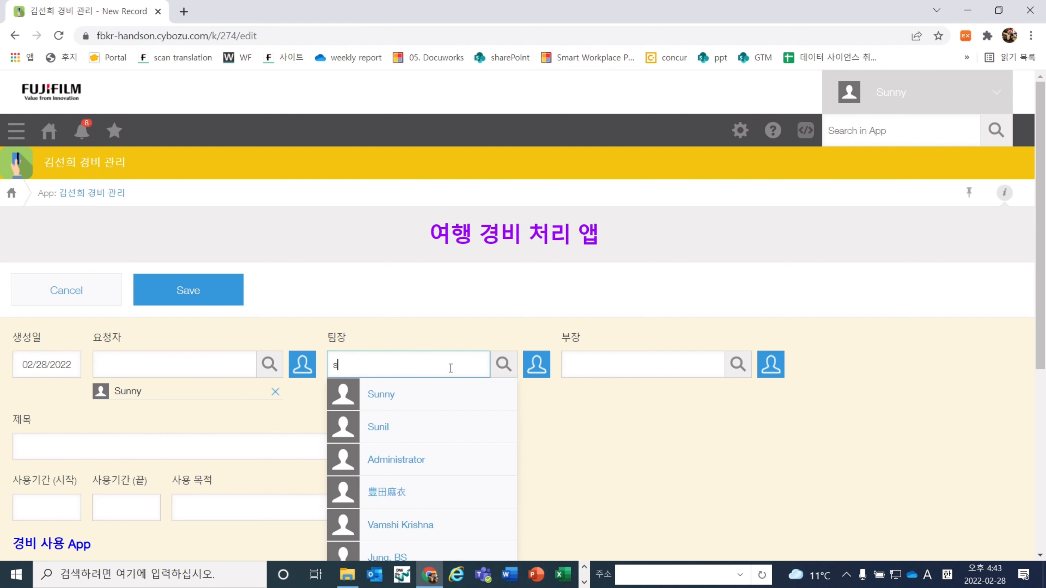
{"action": "left_click", "coordinate": [439, 399]}
{"action": "left_click", "coordinate": [644, 354]}
{"action": "type", "text": "s"}
{"action": "left_click", "coordinate": [610, 402]}
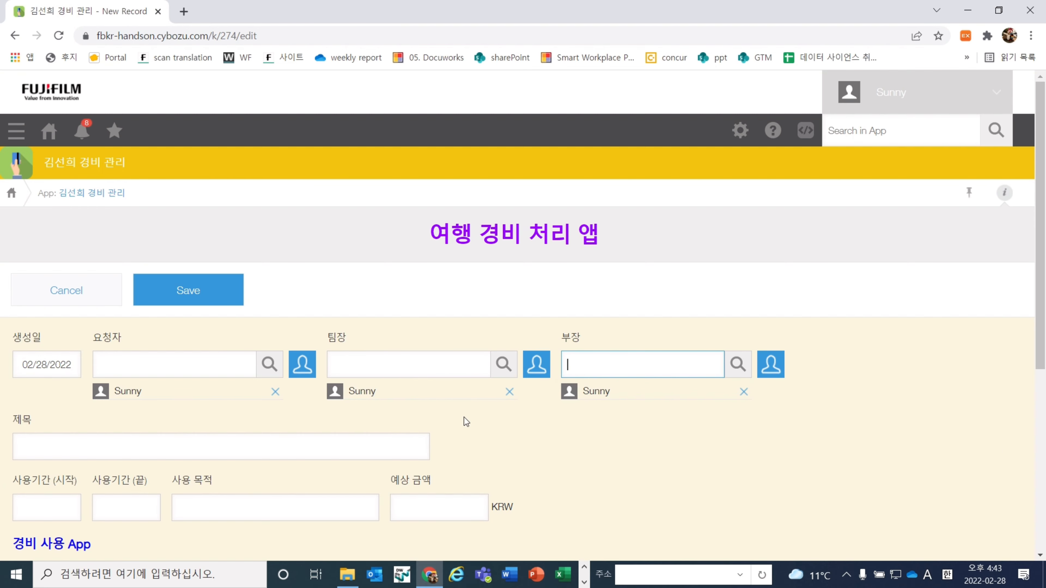
Add expense rows 식비 50000 and 접대비 500000, giving a 550,000 KRW total
{"action": "scroll", "coordinate": [464, 417], "scroll_direction": "down", "scroll_amount": 1}
{"action": "scroll", "coordinate": [465, 417], "scroll_direction": "down", "scroll_amount": 3}
{"action": "left_click", "coordinate": [165, 381]}
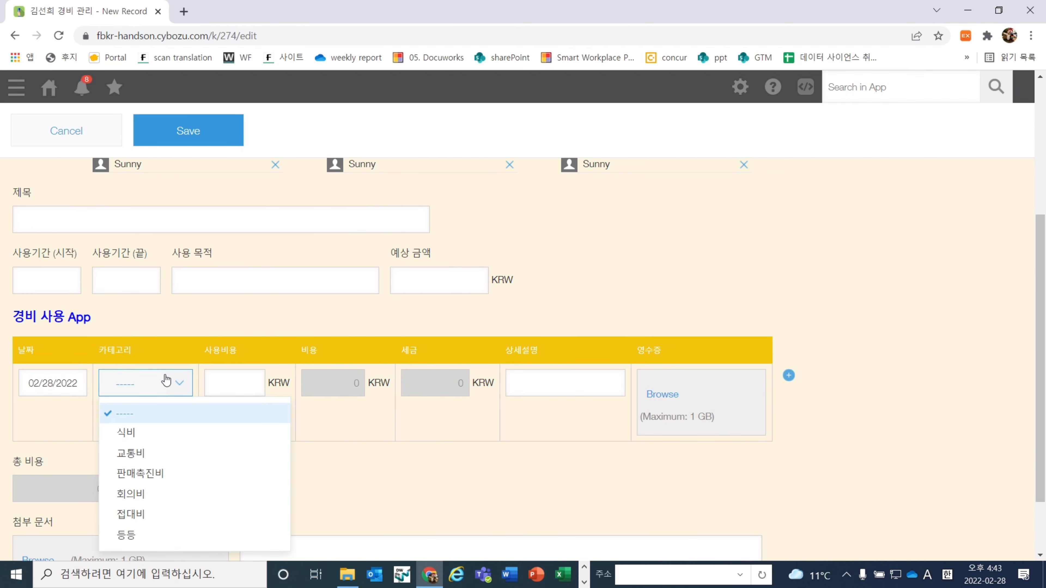
{"action": "left_click", "coordinate": [165, 440]}
{"action": "left_click", "coordinate": [215, 395]}
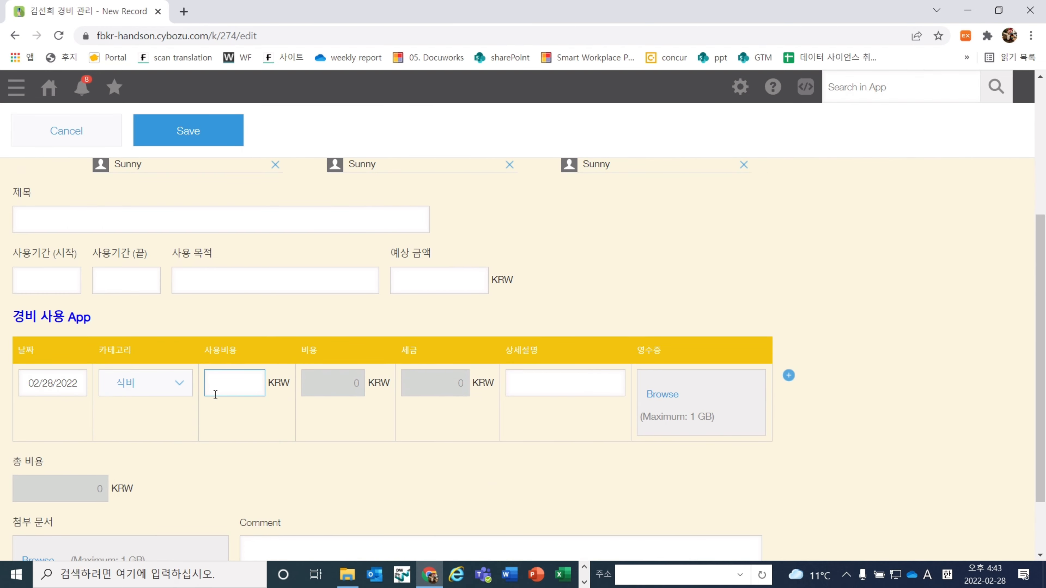
{"action": "type", "text": "50000"}
{"action": "left_click", "coordinate": [788, 375]}
{"action": "left_click", "coordinate": [146, 461]}
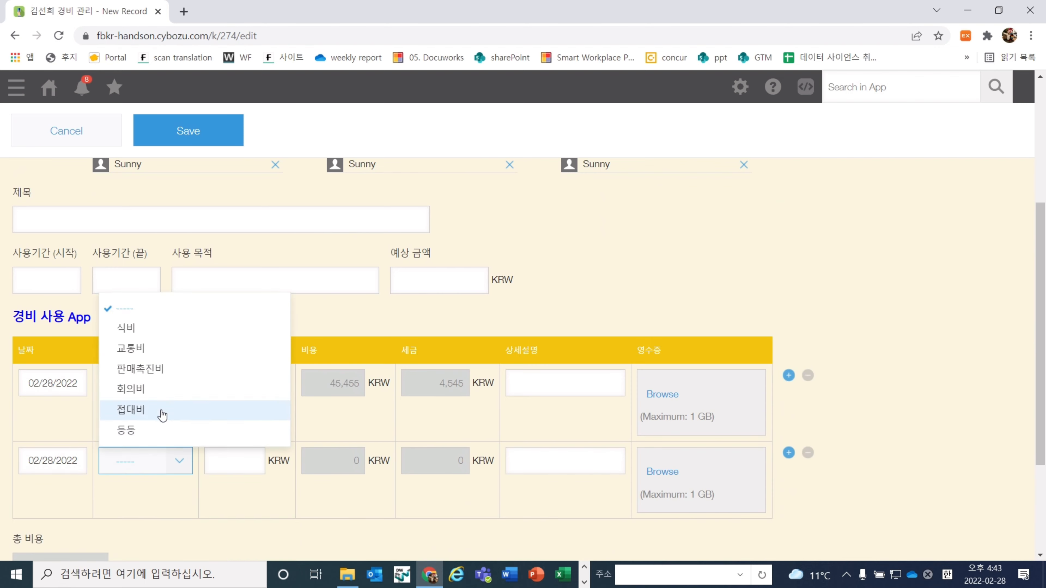
{"action": "left_click", "coordinate": [194, 409]}
{"action": "left_click", "coordinate": [211, 461]}
{"action": "type", "text": "500000"}
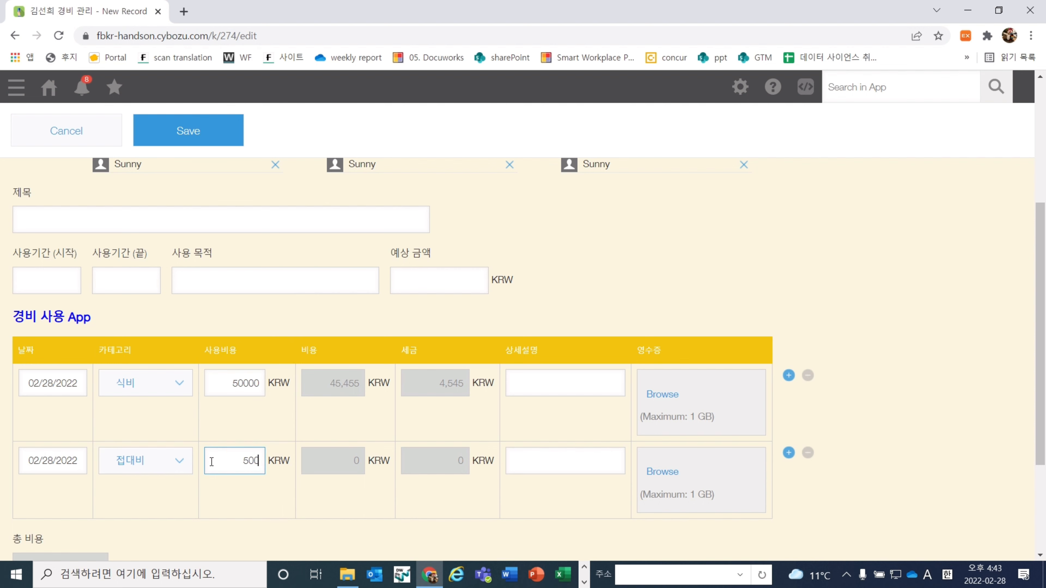
{"action": "left_click", "coordinate": [515, 492]}
{"action": "scroll", "coordinate": [520, 488], "scroll_direction": "down", "scroll_amount": 1}
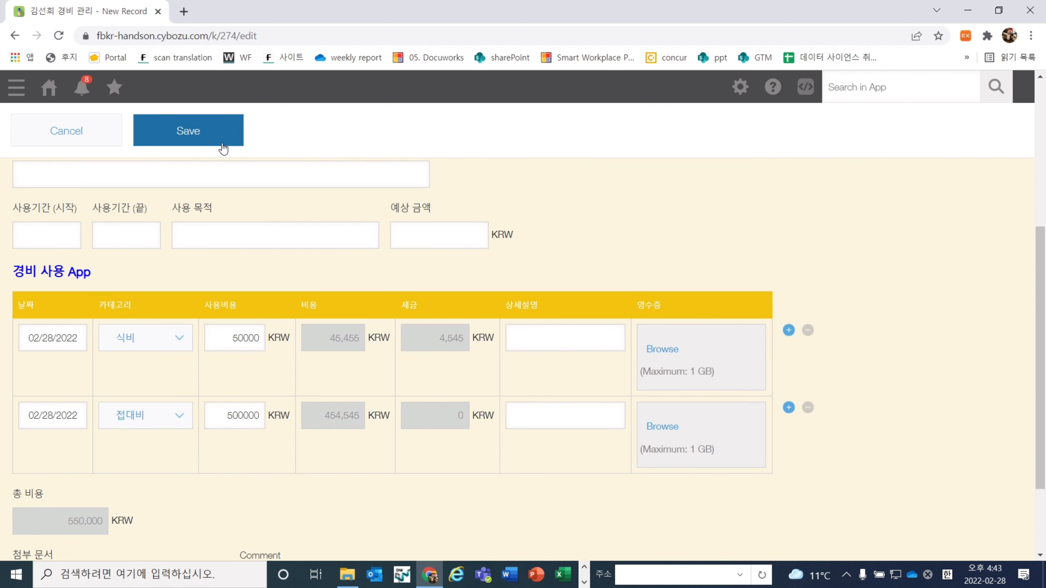
{"action": "left_click_drag", "start_coordinate": [150, 524], "coordinate": [52, 506]}
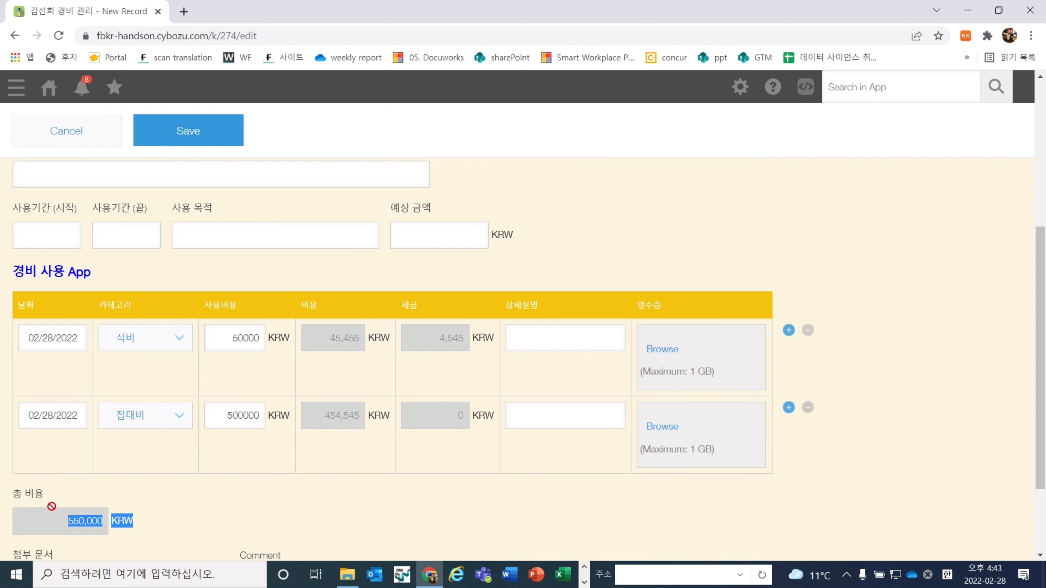
{"action": "left_click", "coordinate": [66, 502]}
Save record 6 and submit it to 작성완료
{"action": "left_click", "coordinate": [150, 131]}
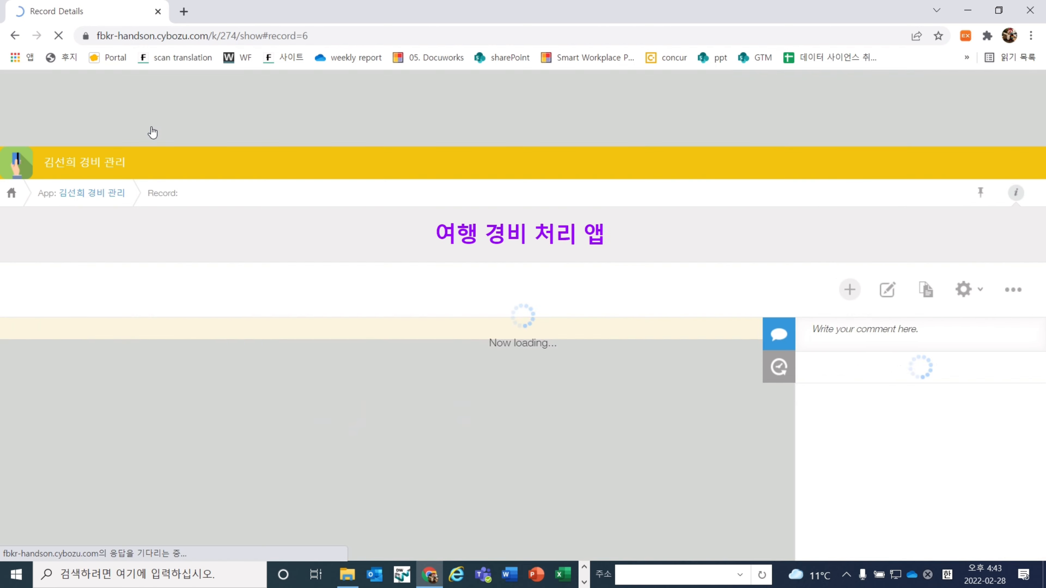
{"action": "left_click", "coordinate": [57, 300]}
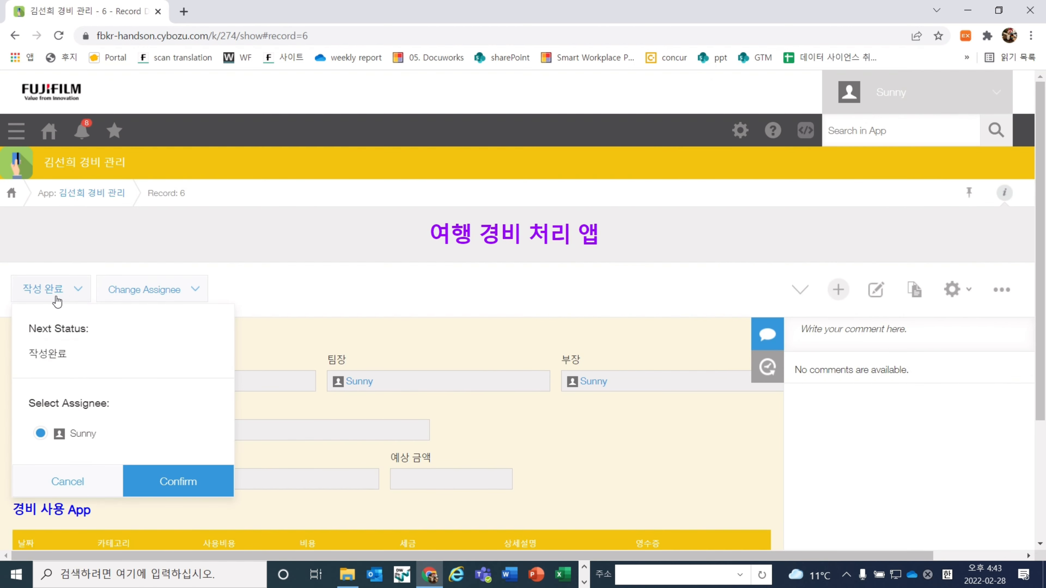
{"action": "left_click", "coordinate": [160, 480]}
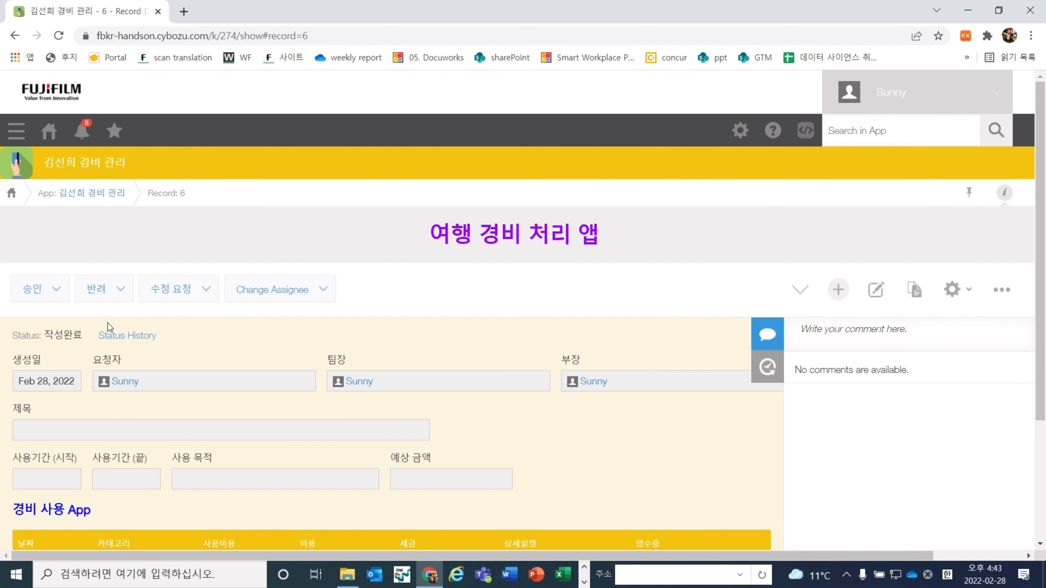
Approve record 6 via 부장 승인대기 to 완료 and return to the records list
{"action": "left_click", "coordinate": [51, 293]}
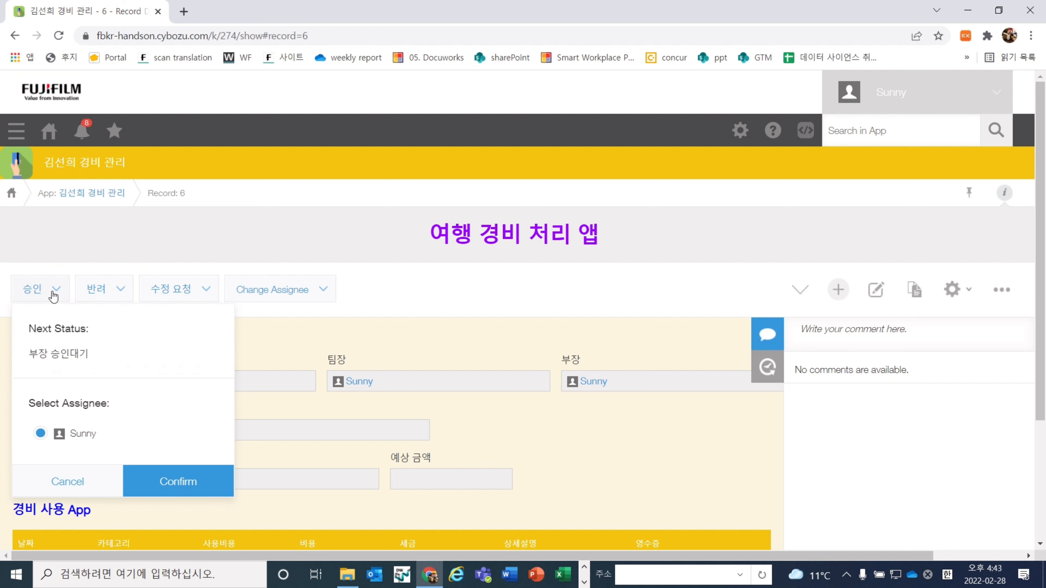
{"action": "left_click", "coordinate": [131, 478]}
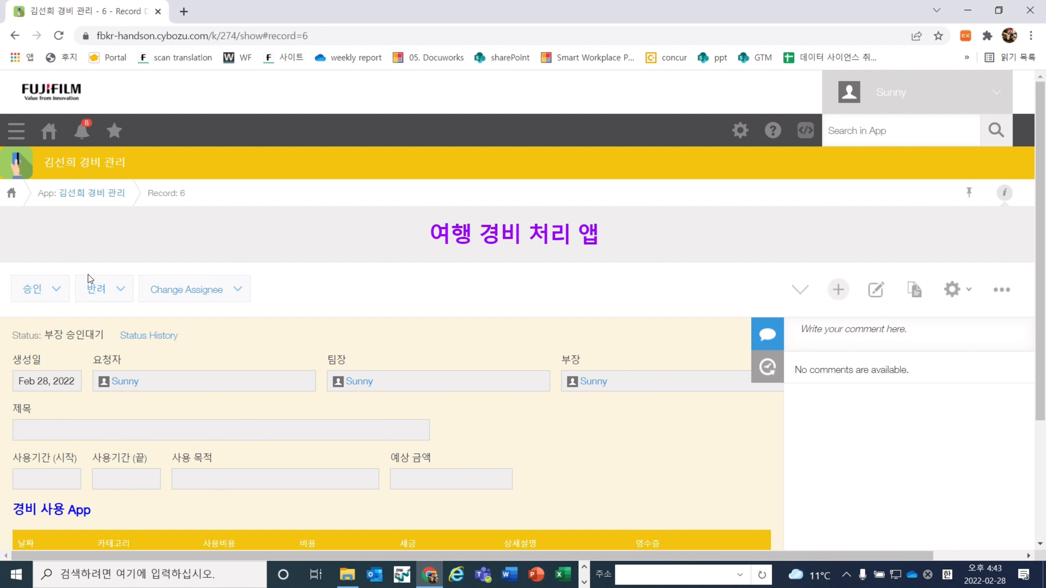
{"action": "left_click", "coordinate": [41, 292]}
{"action": "left_click", "coordinate": [169, 397]}
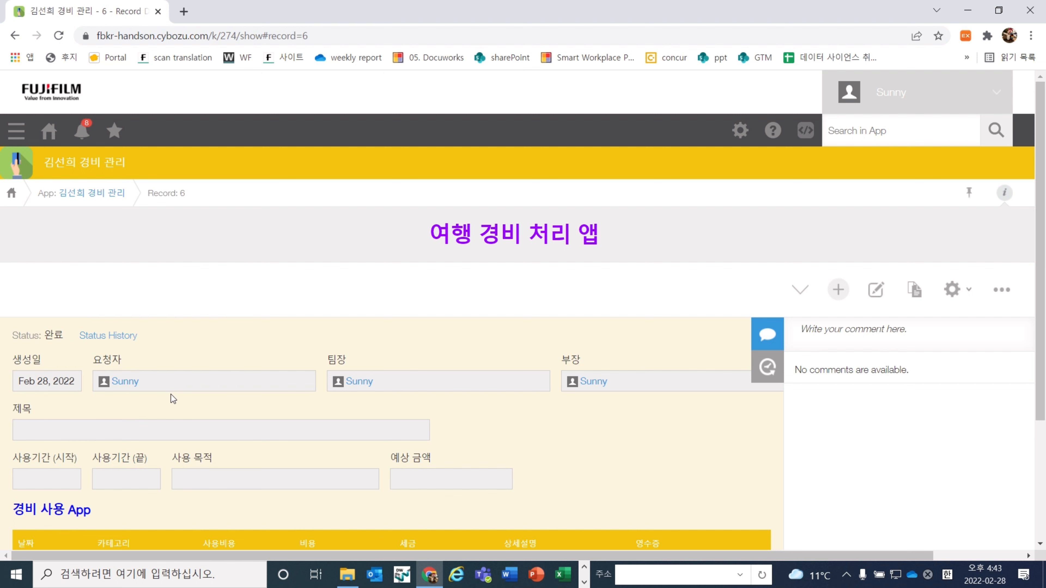
{"action": "left_click", "coordinate": [110, 194]}
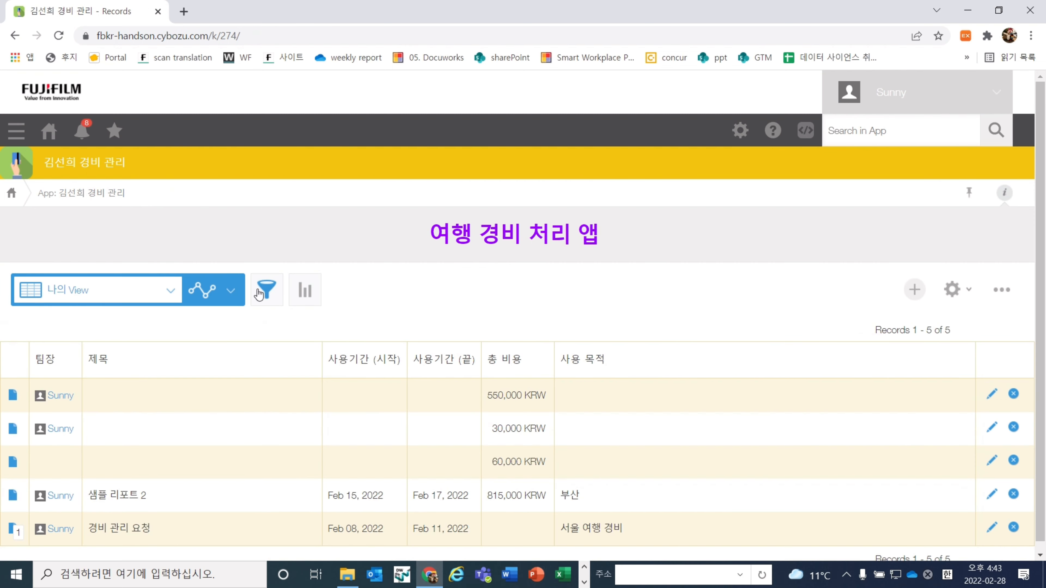
{"action": "scroll", "coordinate": [263, 290], "scroll_direction": "down", "scroll_amount": 1}
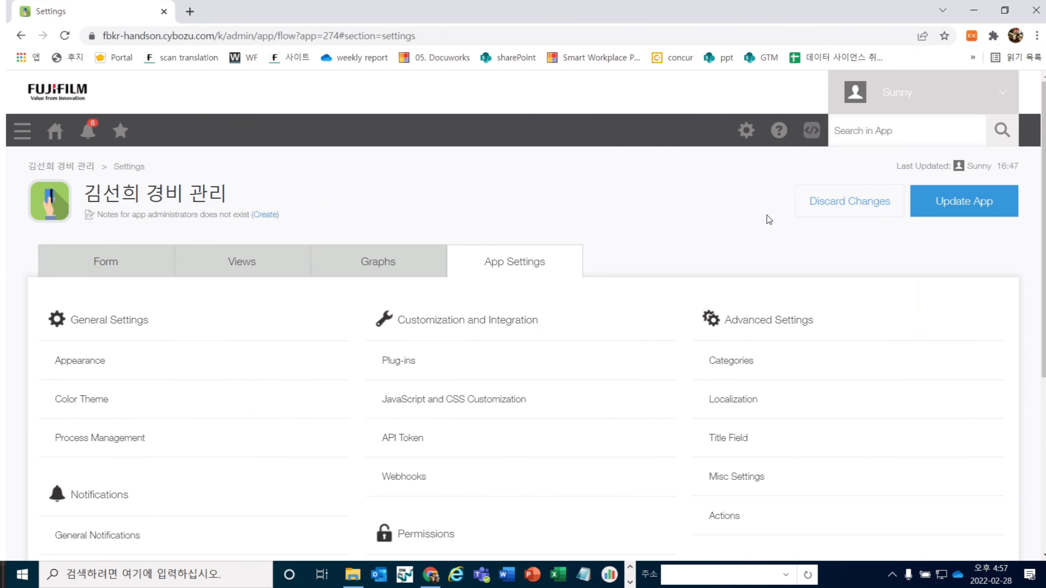
Scroll the App Settings page down to the Notifications and Permissions sections
{"action": "scroll", "coordinate": [465, 234], "scroll_direction": "down", "scroll_amount": 2}
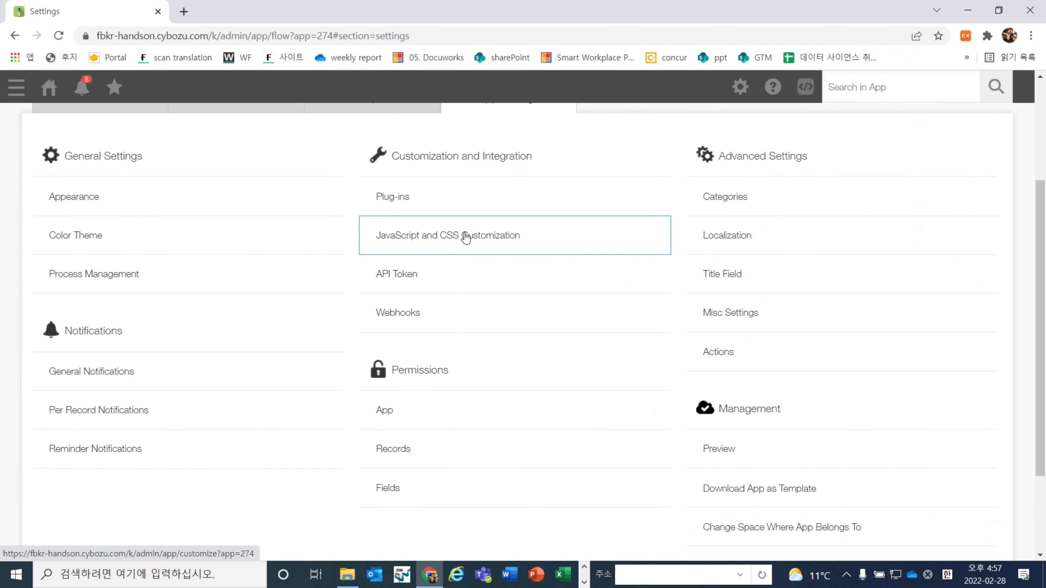
Add a reminder notification timed 3 days after the 날짜 field at 10:00
{"action": "left_click", "coordinate": [111, 452]}
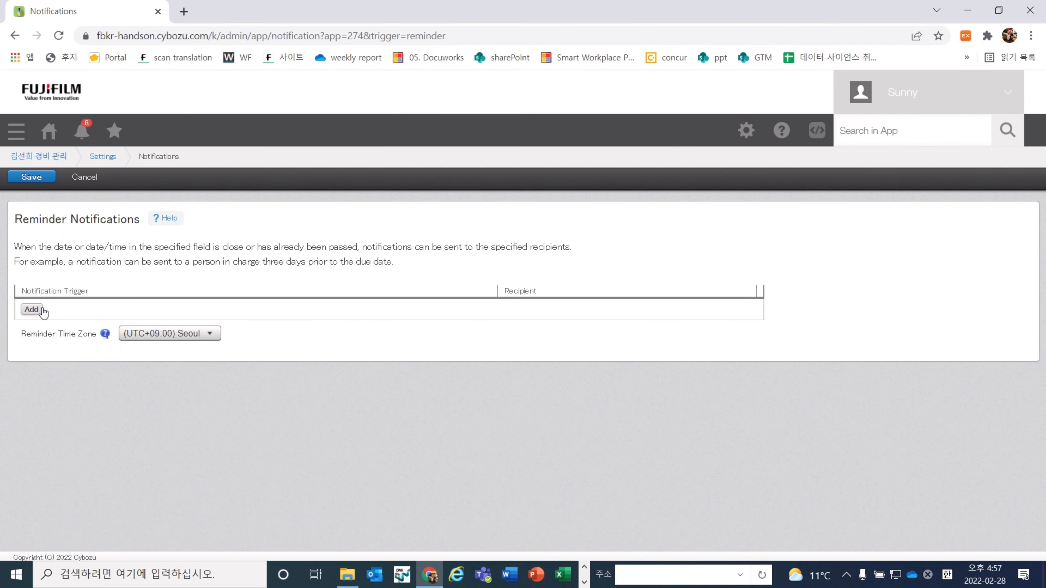
{"action": "left_click", "coordinate": [32, 310]}
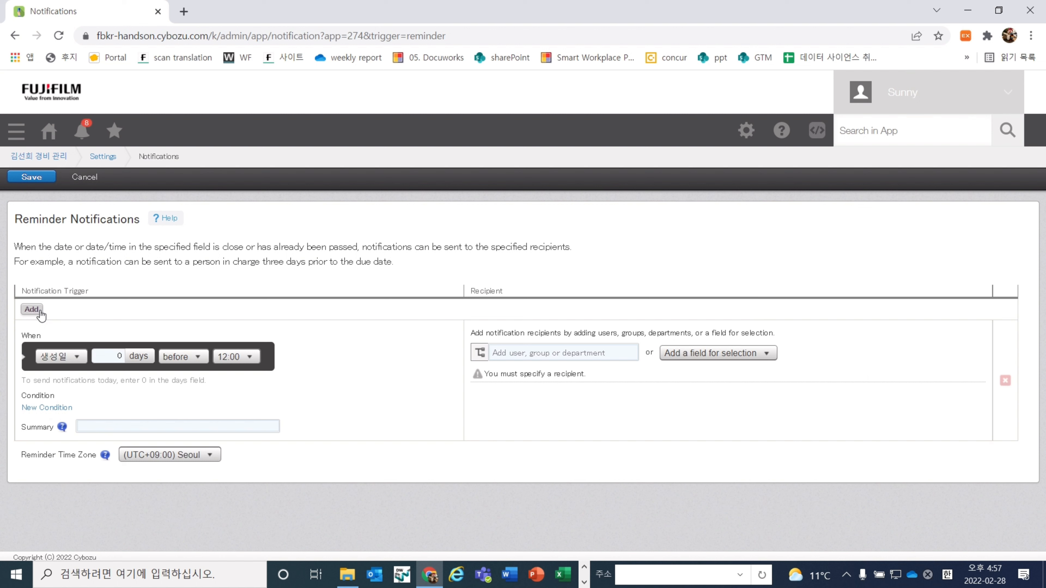
{"action": "left_click", "coordinate": [79, 357]}
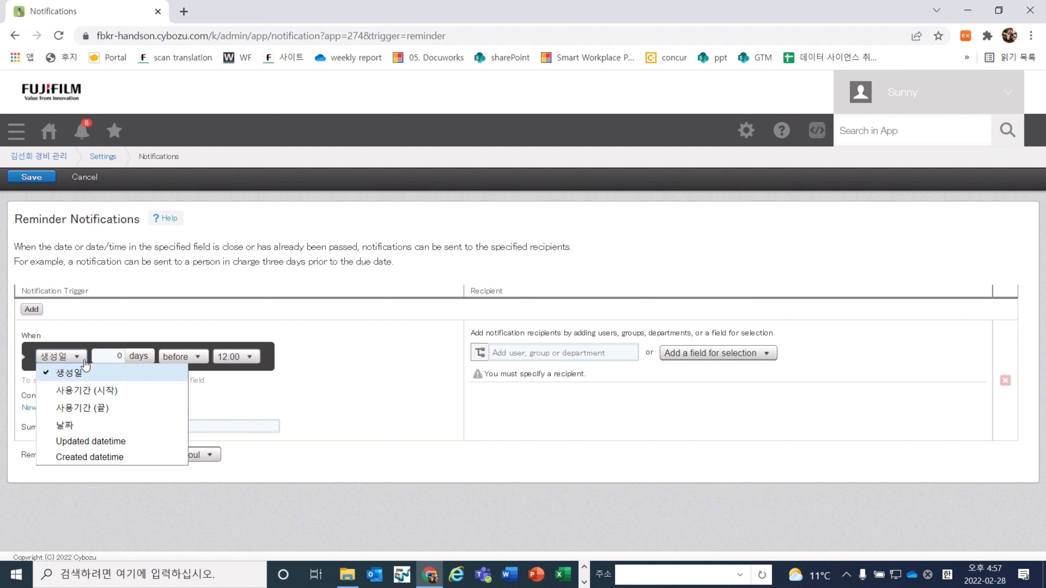
{"action": "left_click", "coordinate": [87, 426]}
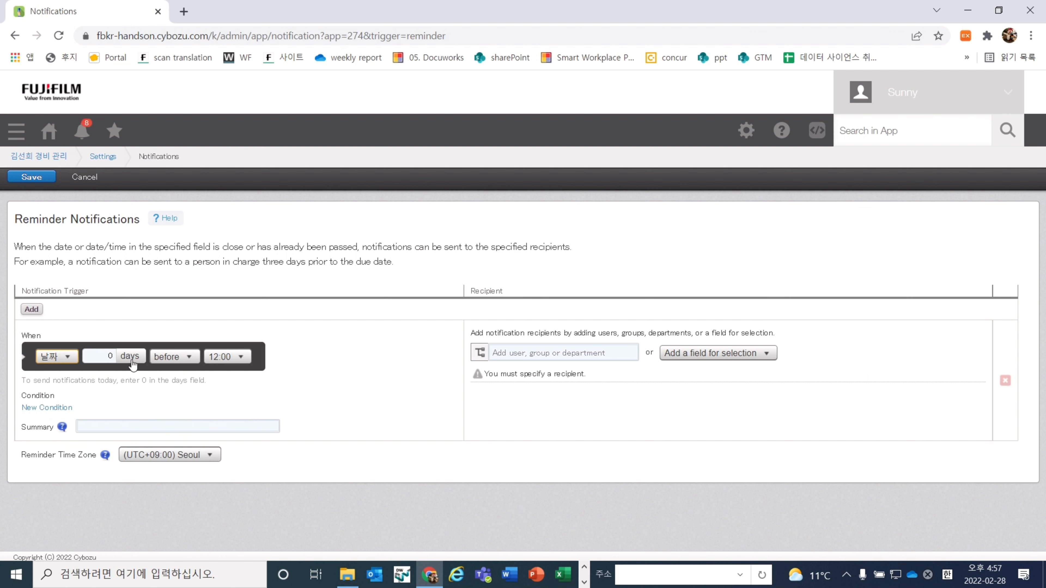
{"action": "left_click", "coordinate": [113, 356]}
{"action": "left_click", "coordinate": [175, 357]}
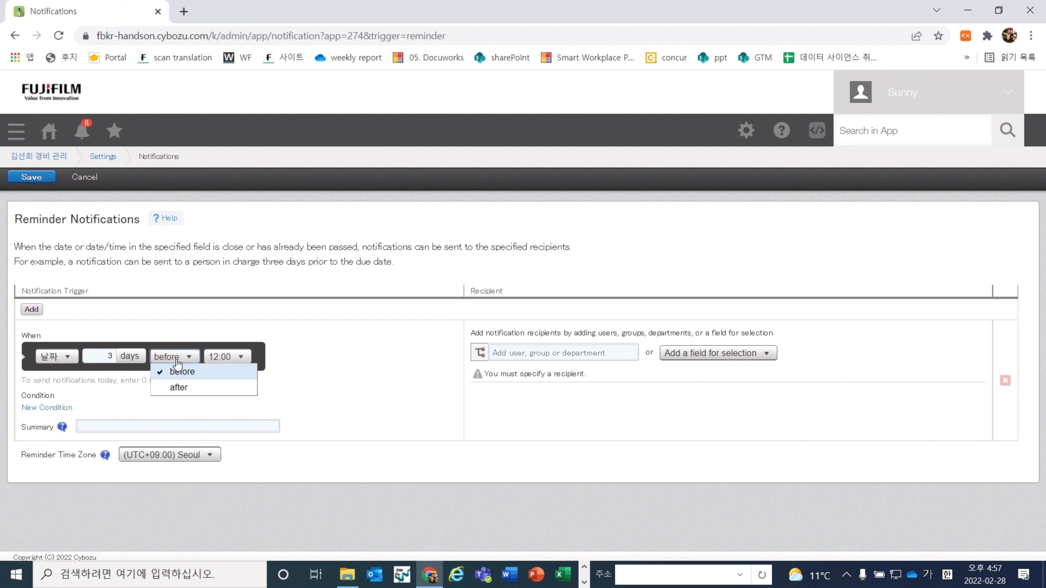
{"action": "left_click", "coordinate": [188, 393]}
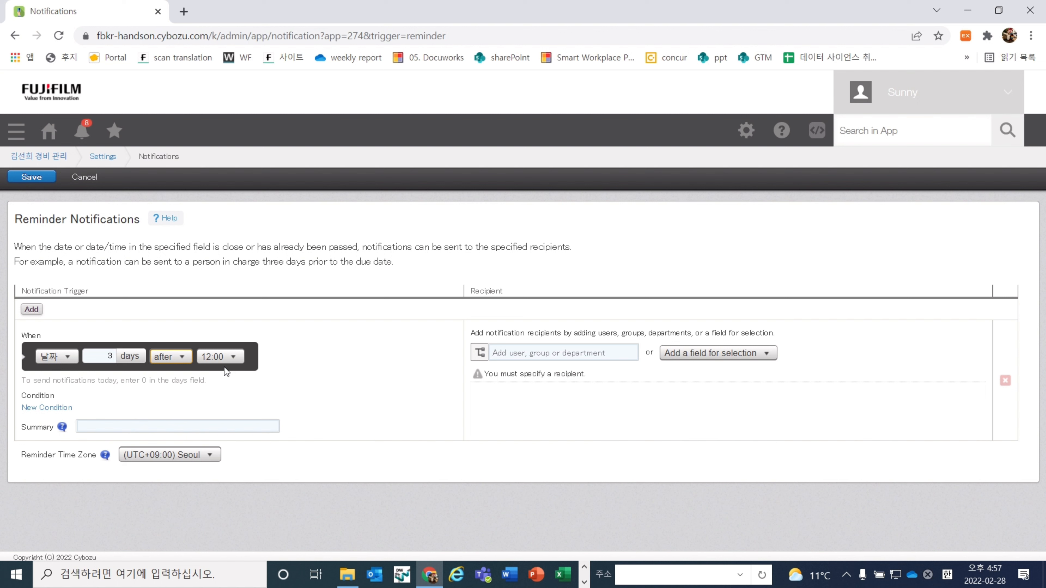
{"action": "left_click", "coordinate": [222, 357]}
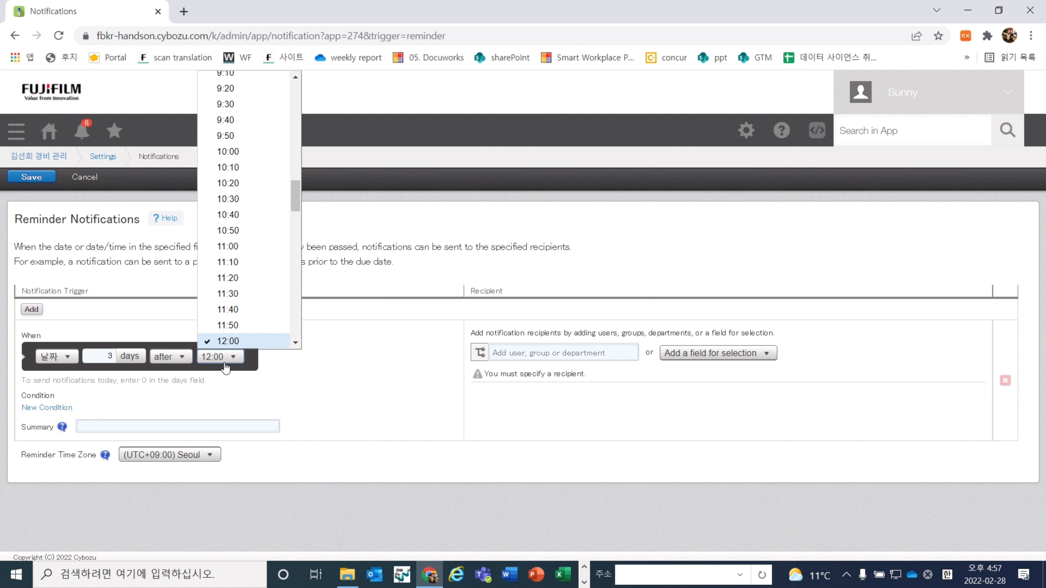
{"action": "left_click", "coordinate": [249, 152]}
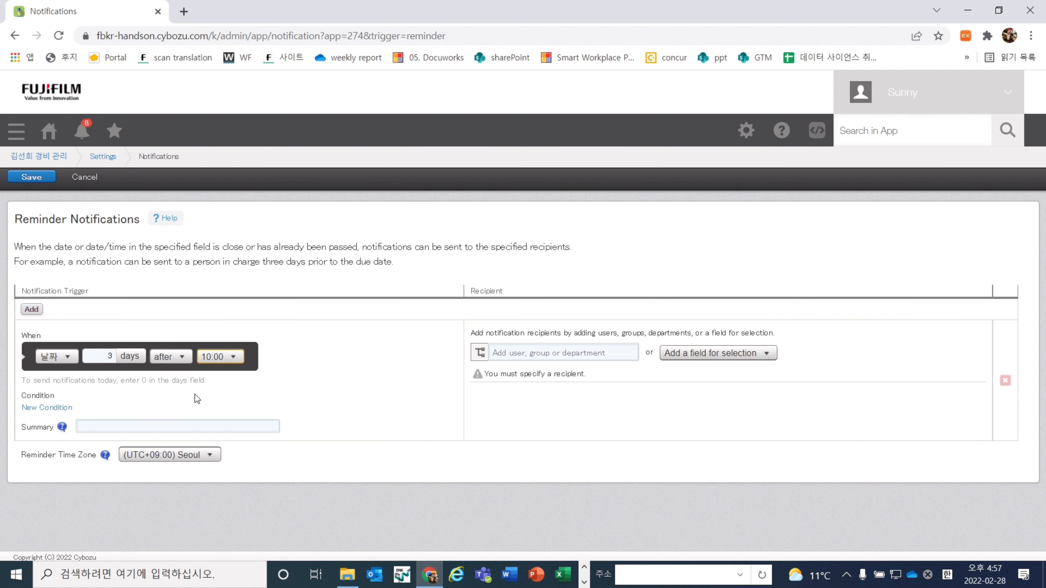
Set the reminder summary to '하기 레코드 확인 부탁드립니다' with Seoul time zone
{"action": "left_click", "coordinate": [231, 431]}
{"action": "type", "text": "리"}
{"action": "key", "text": "BackSpace"}
{"action": "type", "text": "하기 리"}
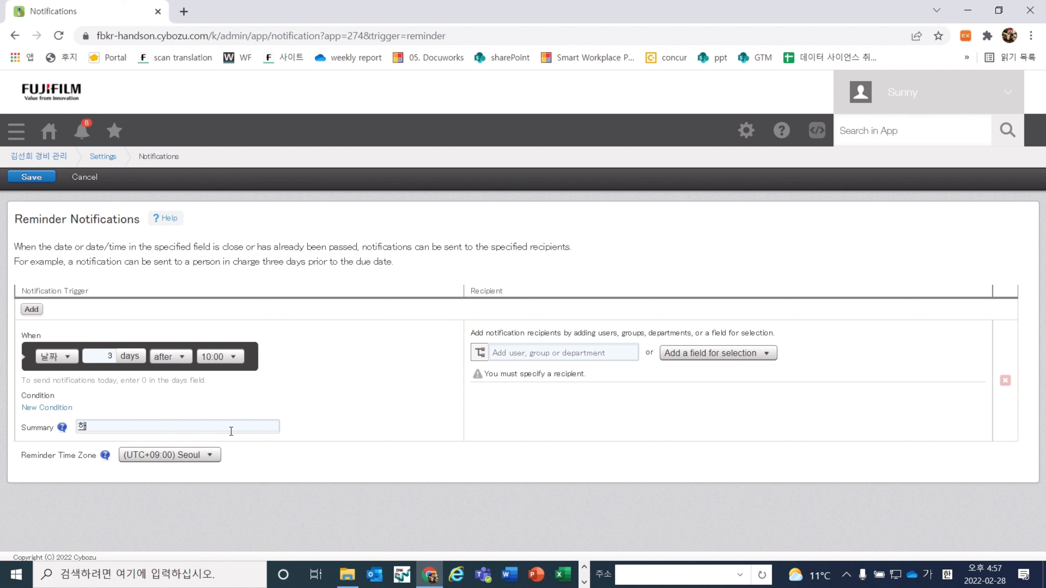
{"action": "key", "text": "BackSpace"}
{"action": "key", "text": "BackSpace"}
{"action": "type", "text": "레코드 회"}
{"action": "key", "text": "BackSpace"}
{"action": "type", "text": "확인 부탁드립니대"}
{"action": "left_click", "coordinate": [206, 454]}
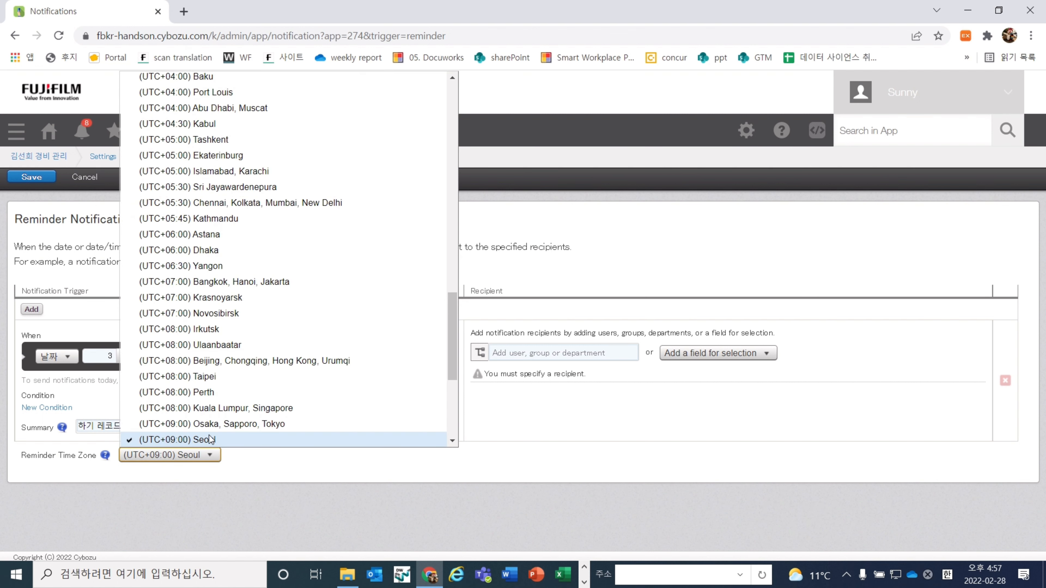
{"action": "left_click", "coordinate": [210, 439]}
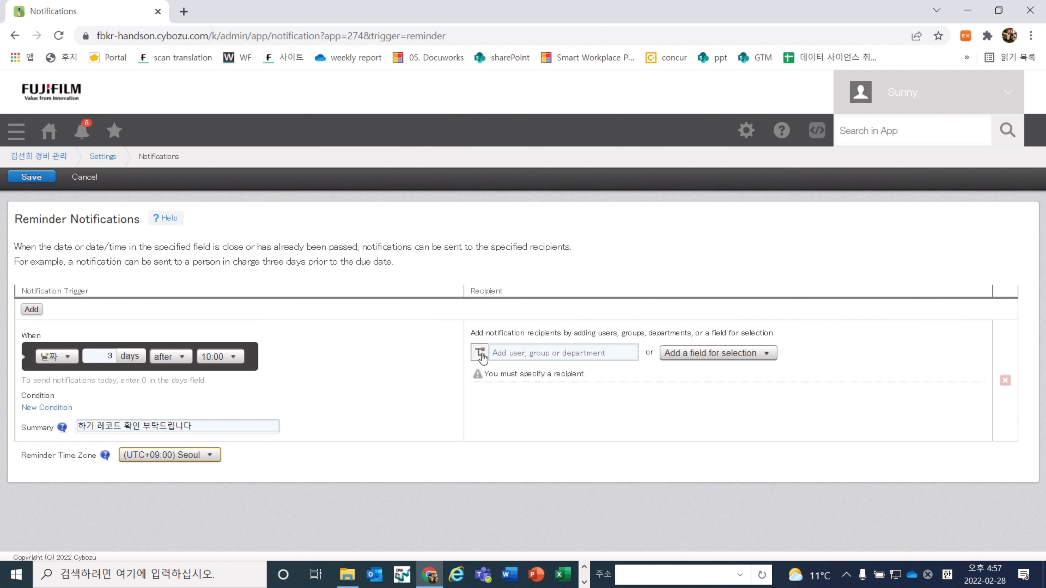
Make the 팀장 field the reminder recipient and save the notification
{"action": "left_click", "coordinate": [479, 353]}
{"action": "left_click", "coordinate": [520, 409]}
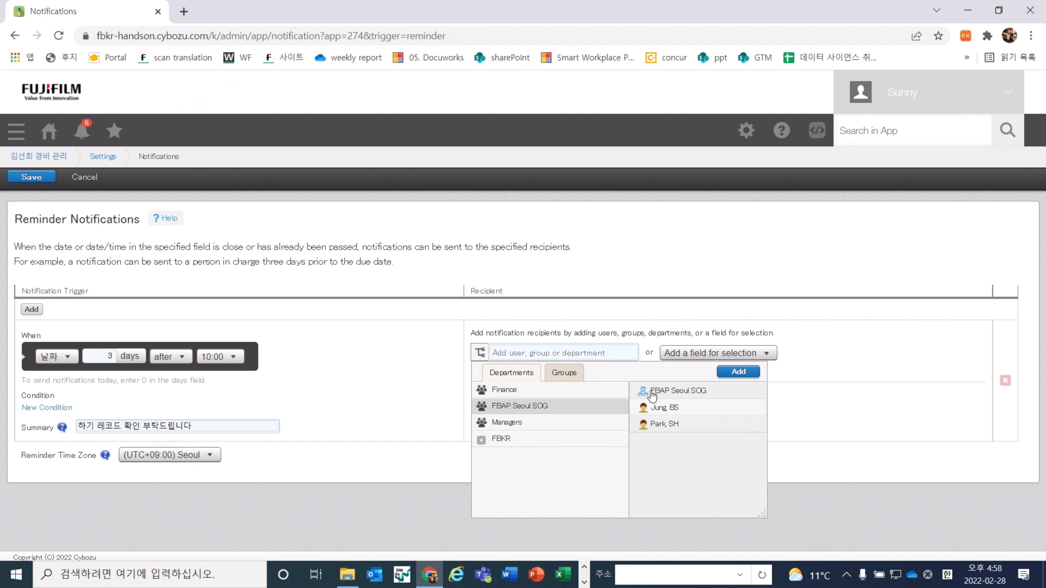
{"action": "left_click", "coordinate": [737, 354]}
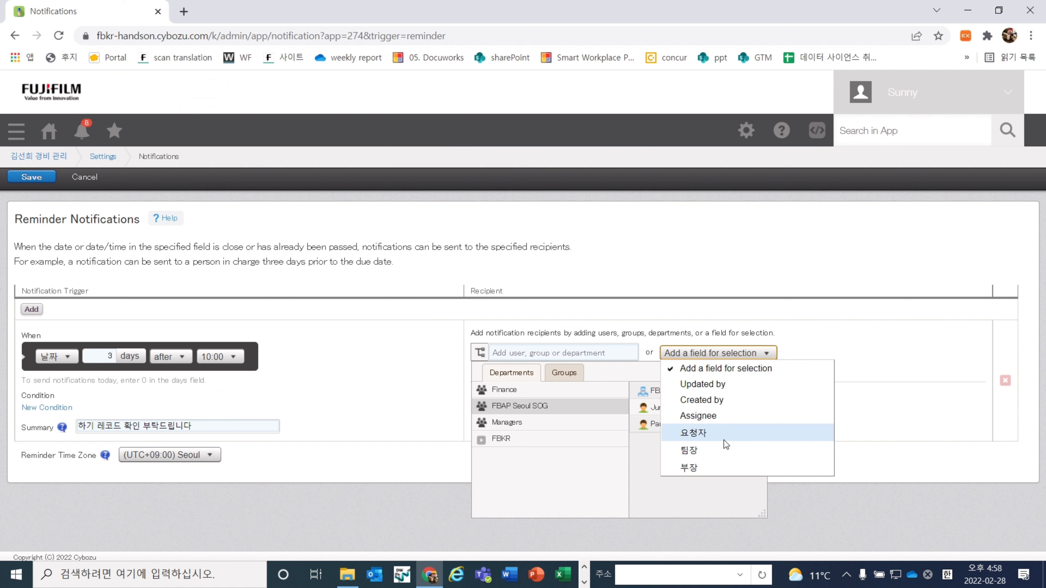
{"action": "left_click", "coordinate": [717, 453]}
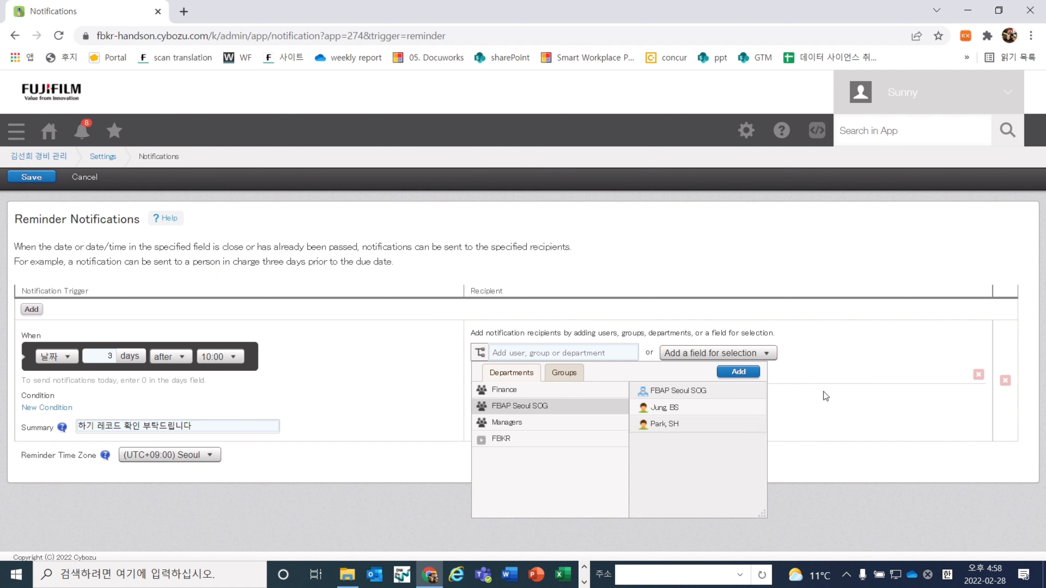
{"action": "left_click", "coordinate": [479, 353]}
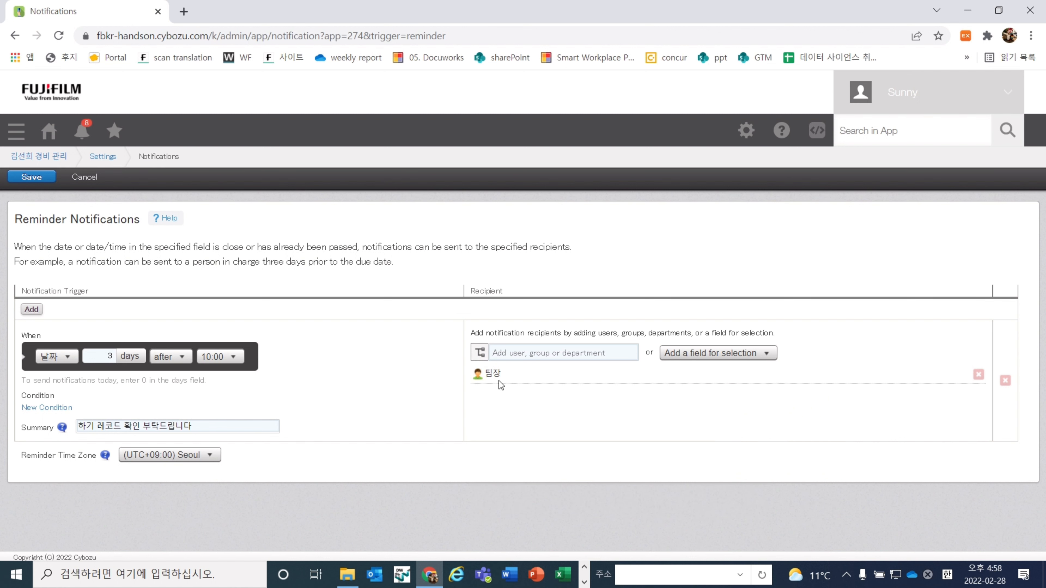
{"action": "left_click", "coordinate": [50, 180]}
Remove Everyone's Edit records permission in App permissions and save
{"action": "scroll", "coordinate": [491, 241], "scroll_direction": "down", "scroll_amount": 3}
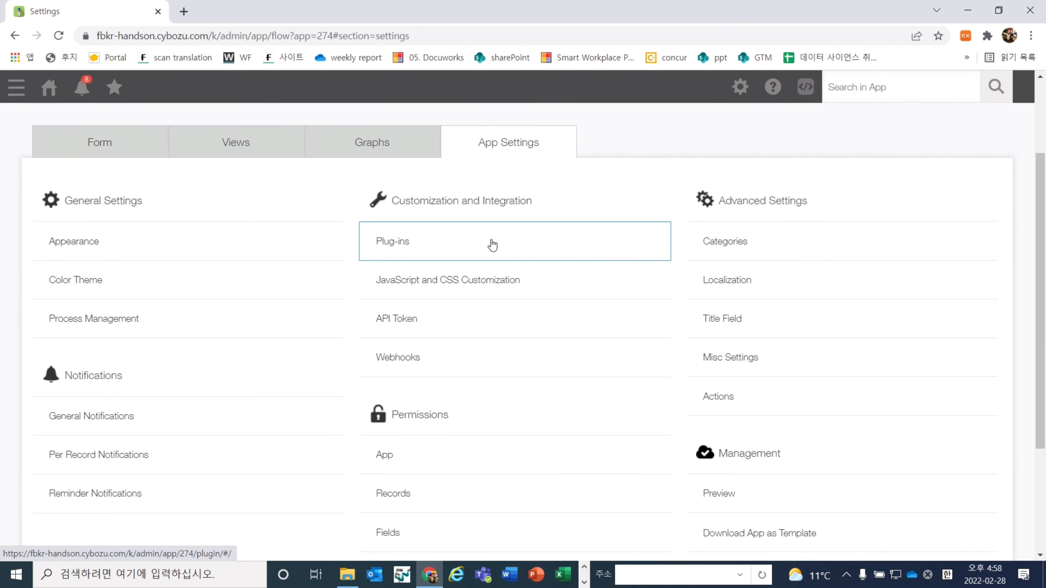
{"action": "scroll", "coordinate": [650, 377], "scroll_direction": "down", "scroll_amount": 1}
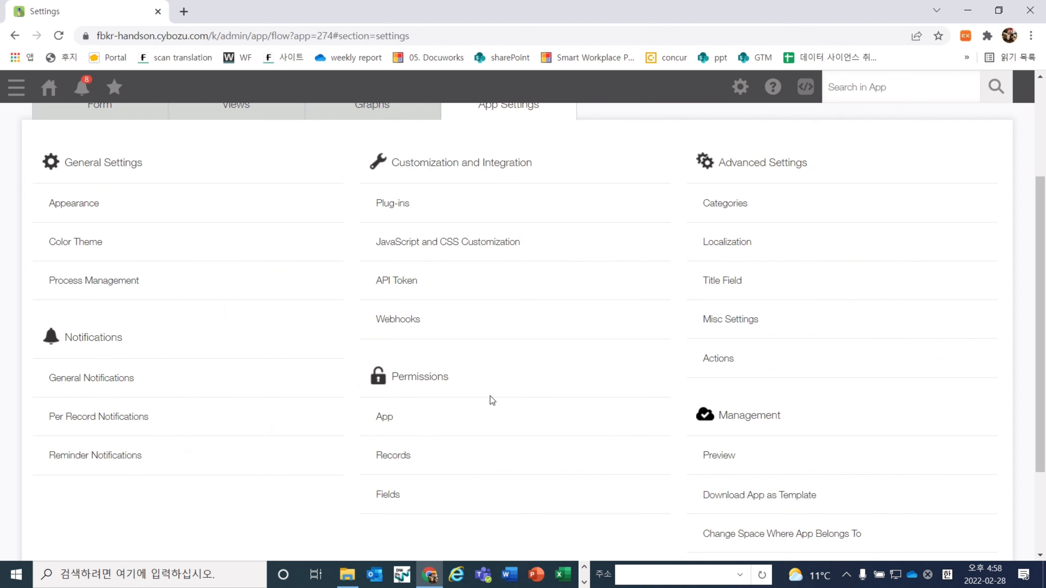
{"action": "left_click", "coordinate": [486, 421]}
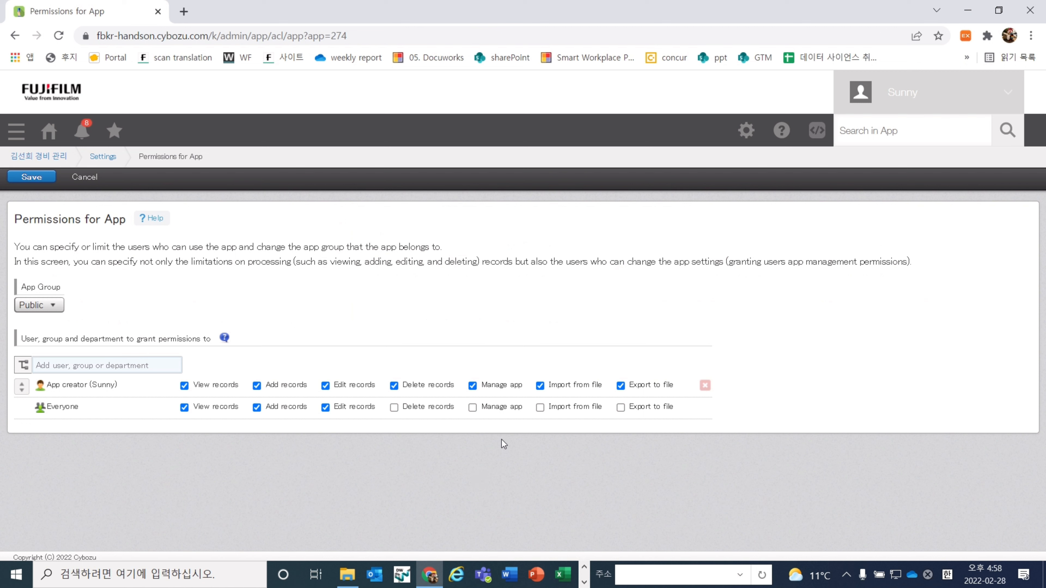
{"action": "left_click", "coordinate": [425, 410]}
{"action": "left_click", "coordinate": [31, 177]}
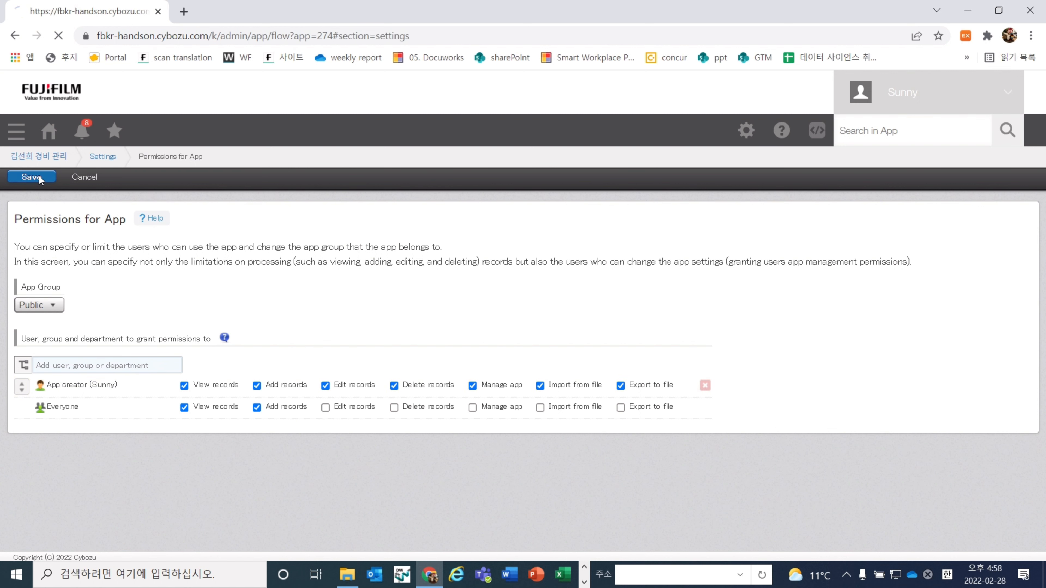
{"action": "scroll", "coordinate": [328, 321], "scroll_direction": "down", "scroll_amount": 3}
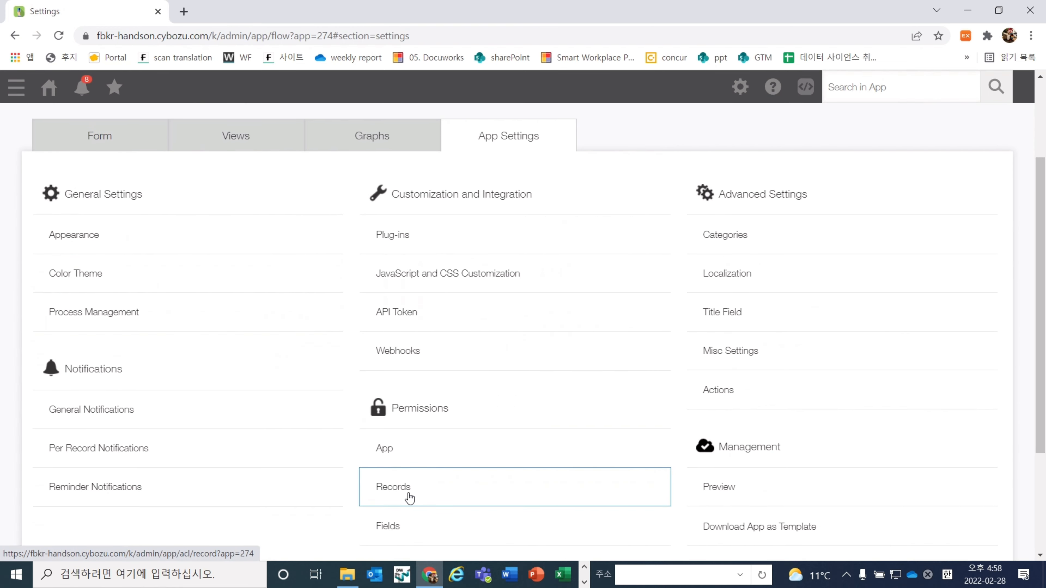
Add 반려 to the Status-based record rule and remove Everyone's edit and delete rights
{"action": "left_click", "coordinate": [395, 487]}
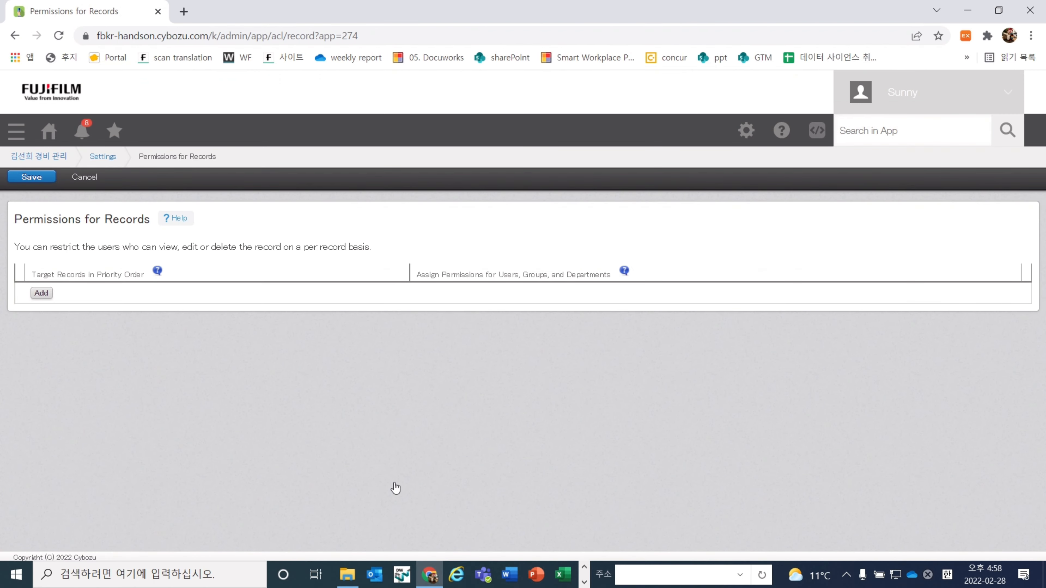
{"action": "left_click", "coordinate": [40, 288]}
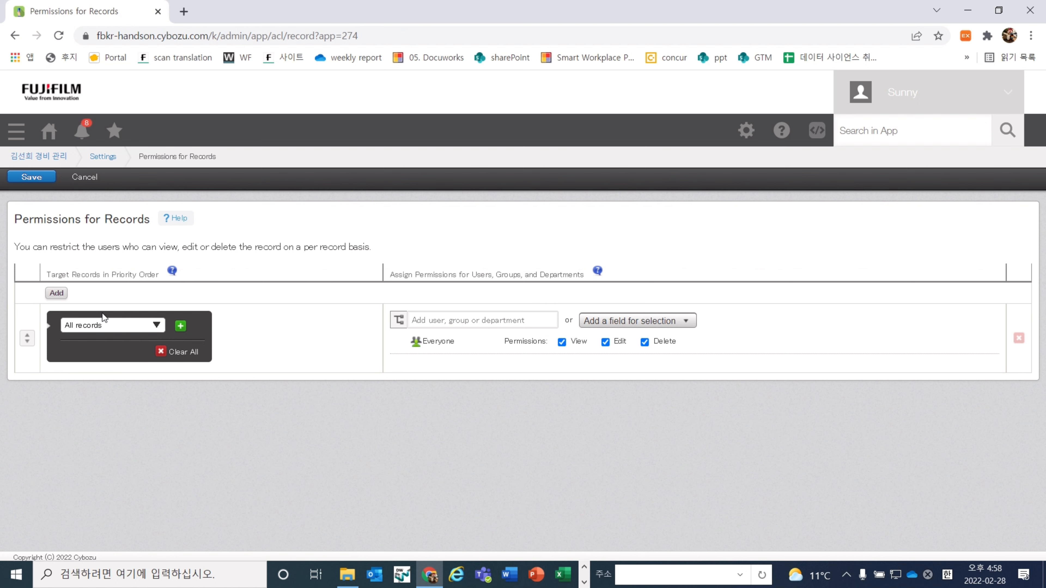
{"action": "left_click", "coordinate": [117, 328]}
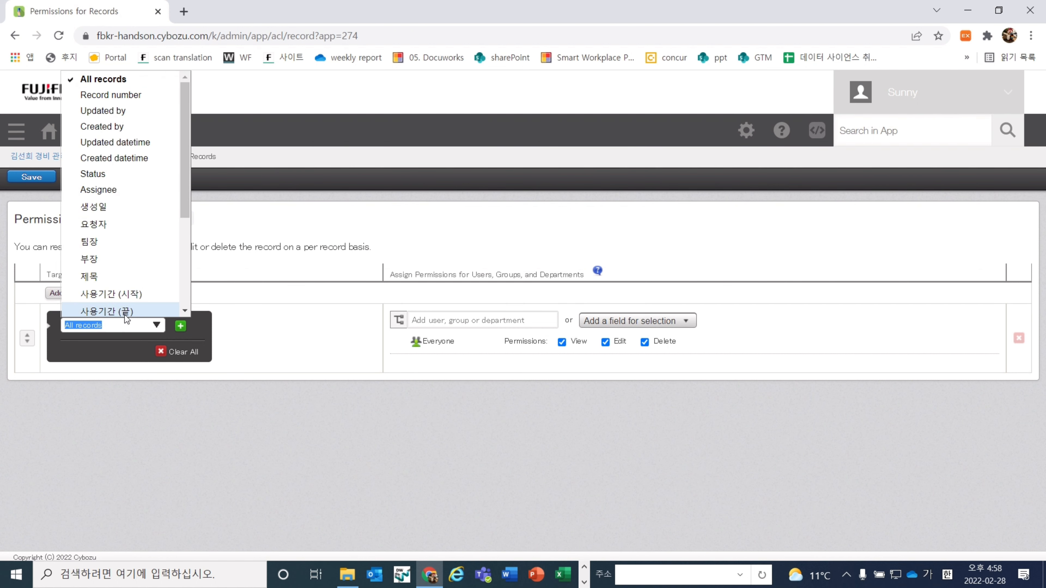
{"action": "left_click", "coordinate": [116, 175]}
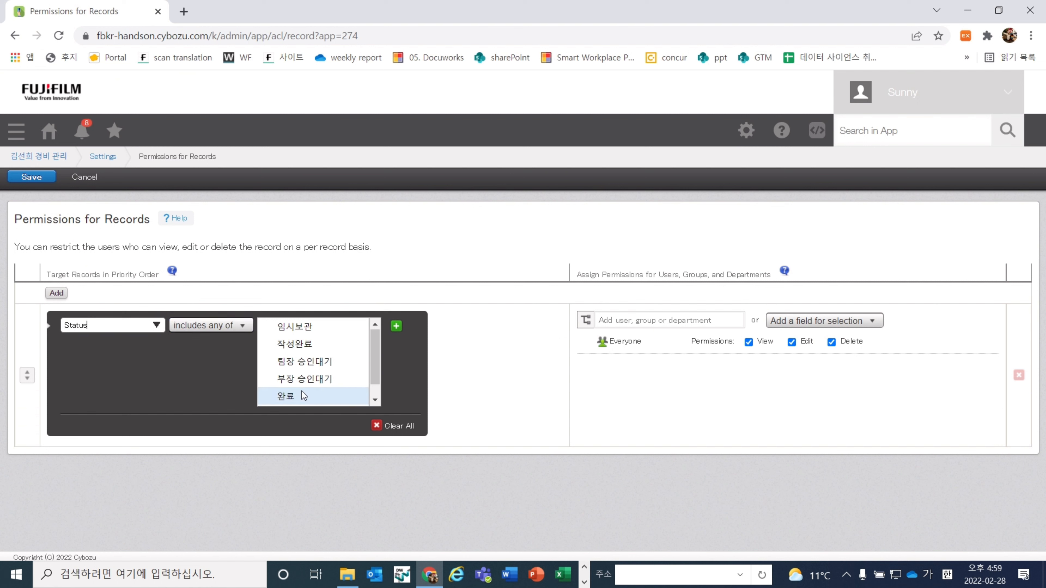
{"action": "scroll", "coordinate": [302, 391], "scroll_direction": "down", "scroll_amount": 1}
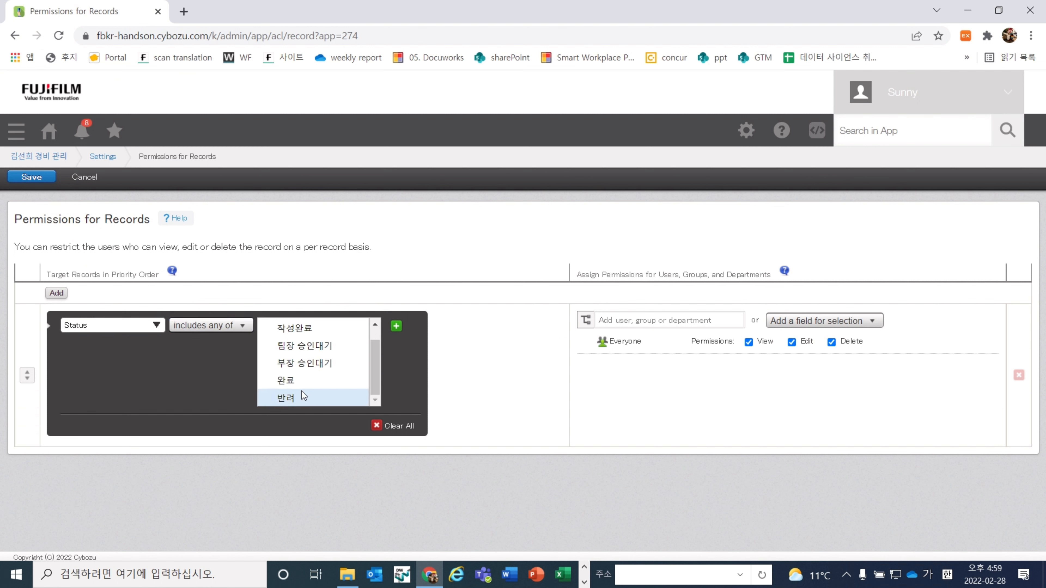
{"action": "left_click", "coordinate": [324, 394]}
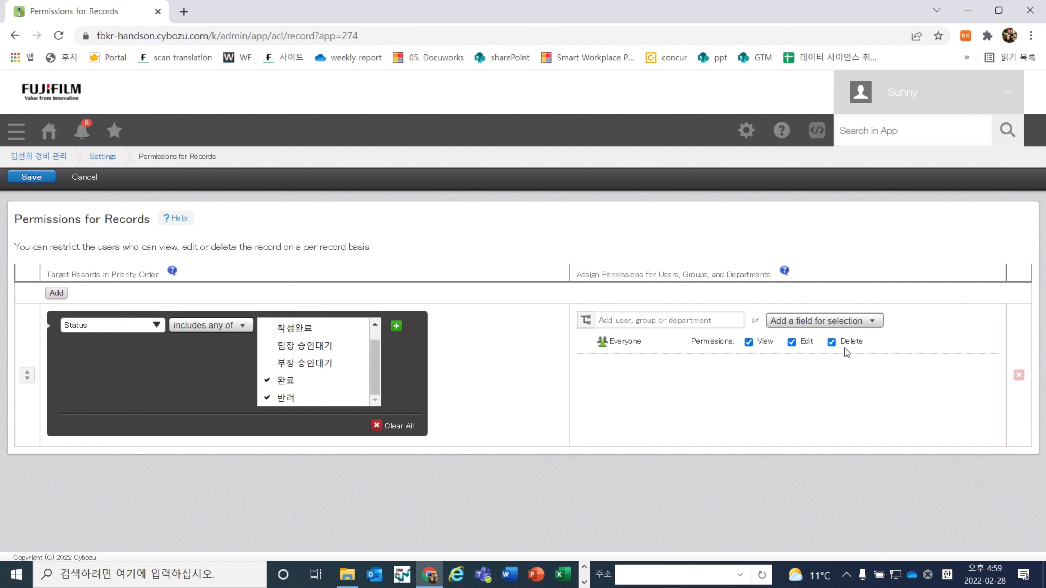
{"action": "left_click", "coordinate": [831, 341]}
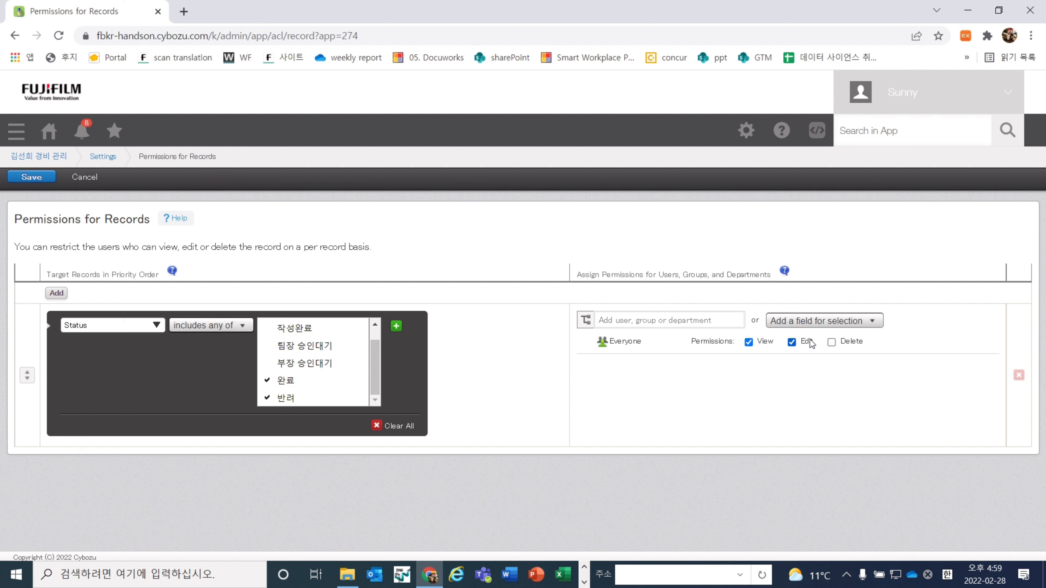
{"action": "left_click", "coordinate": [791, 341]}
Add a Status=임시보관 rule giving 요청자 view, edit and delete, Everyone view-only, and save
{"action": "left_click", "coordinate": [47, 295]}
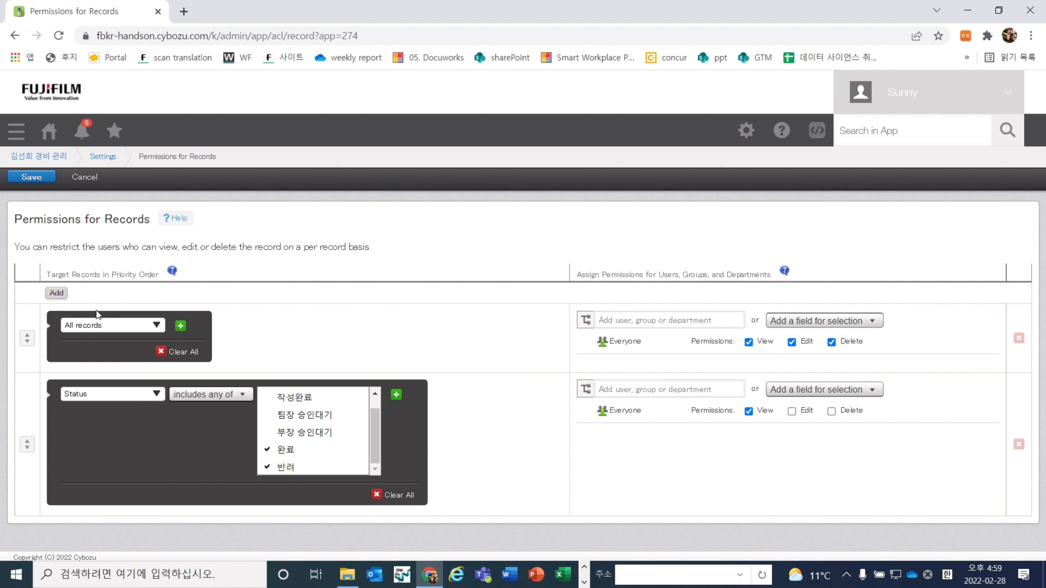
{"action": "left_click", "coordinate": [159, 331]}
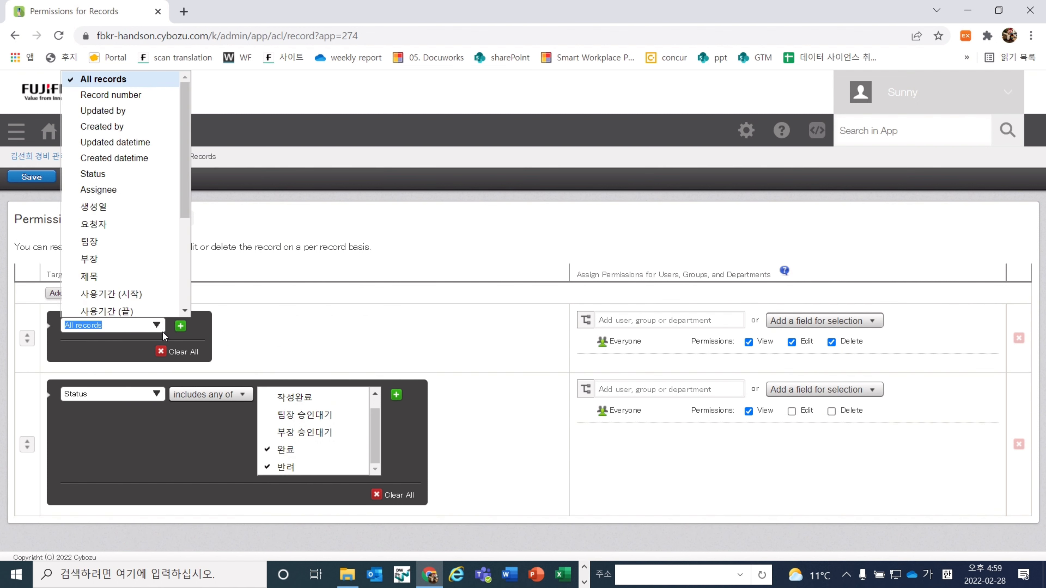
{"action": "left_click", "coordinate": [129, 172]}
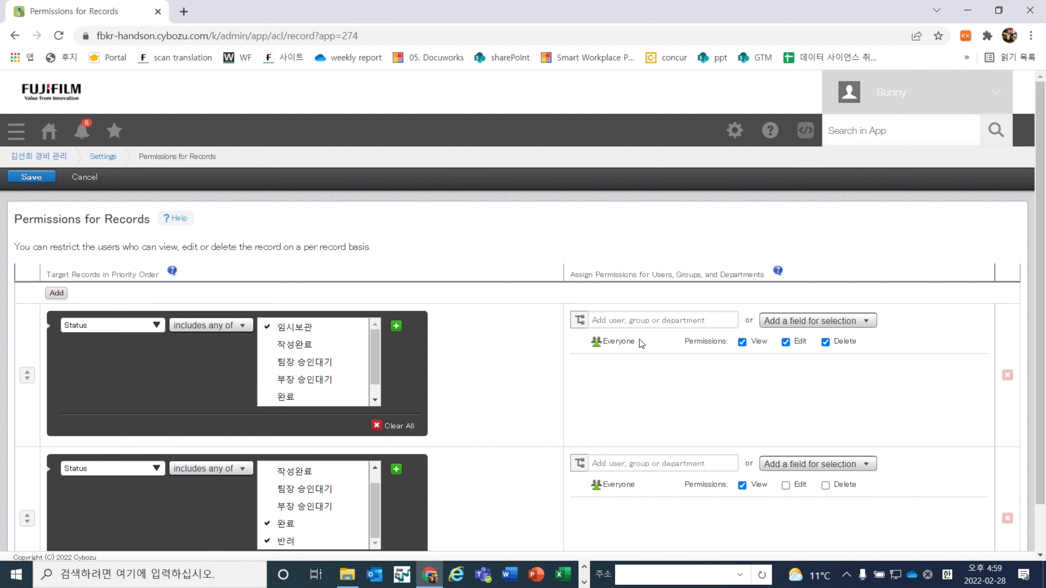
{"action": "left_click", "coordinate": [786, 342]}
{"action": "left_click", "coordinate": [825, 341]}
{"action": "left_click", "coordinate": [802, 325]}
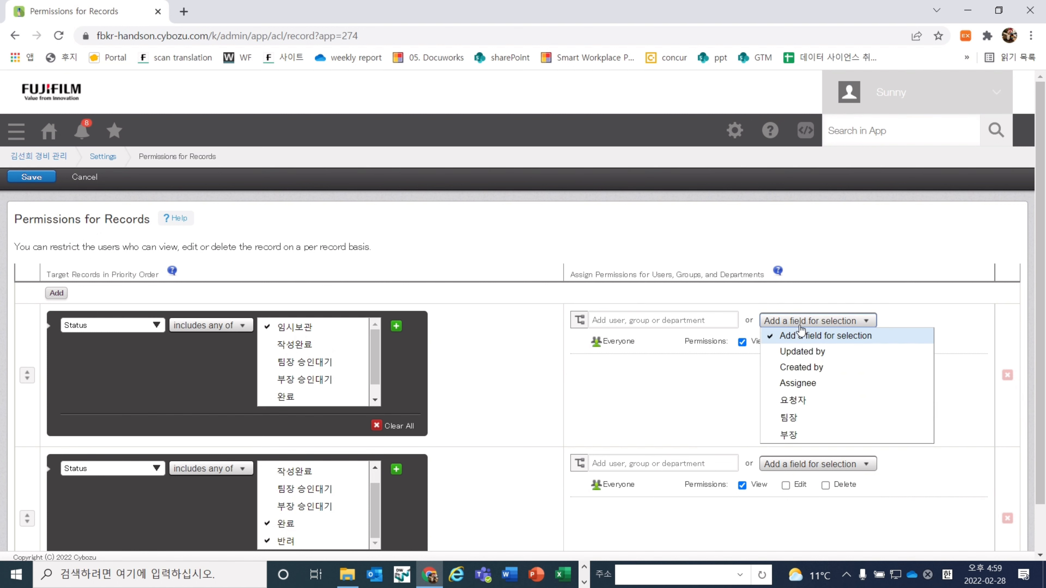
{"action": "left_click", "coordinate": [793, 401]}
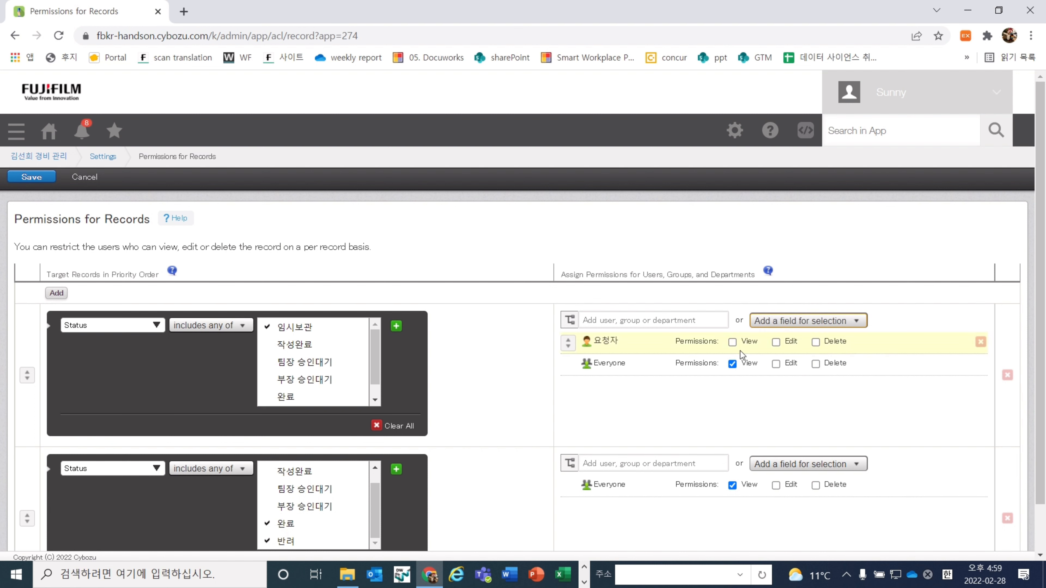
{"action": "left_click", "coordinate": [733, 342]}
{"action": "left_click", "coordinate": [776, 342]}
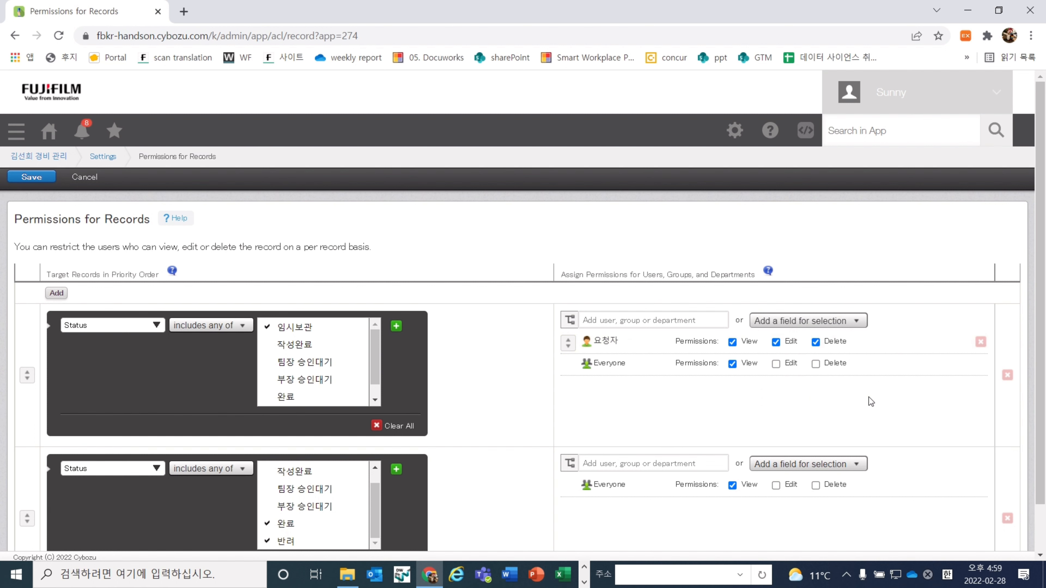
{"action": "scroll", "coordinate": [868, 397], "scroll_direction": "down", "scroll_amount": 1}
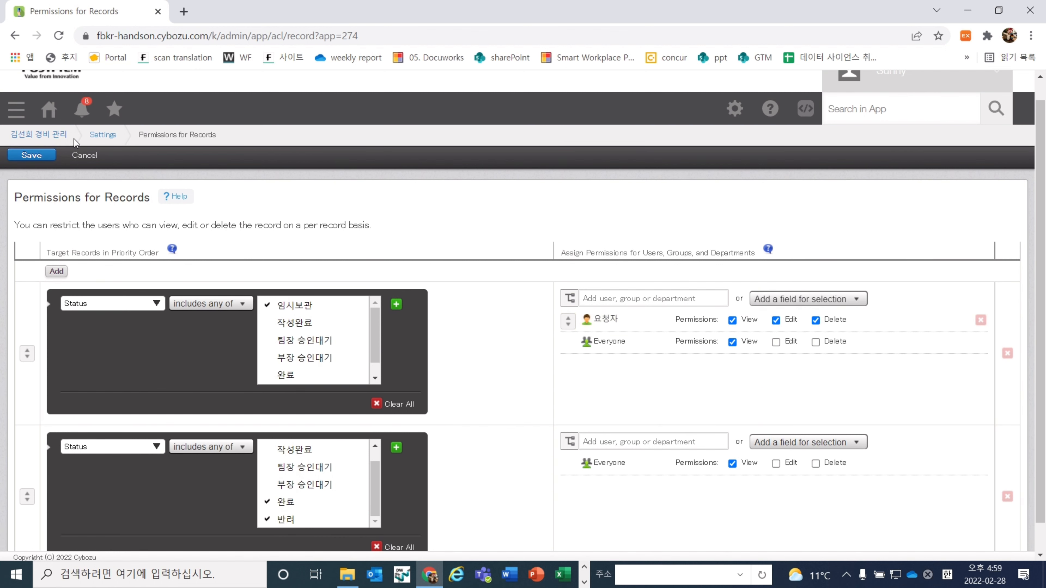
{"action": "left_click", "coordinate": [40, 159]}
{"action": "scroll", "coordinate": [408, 348], "scroll_direction": "down", "scroll_amount": 3}
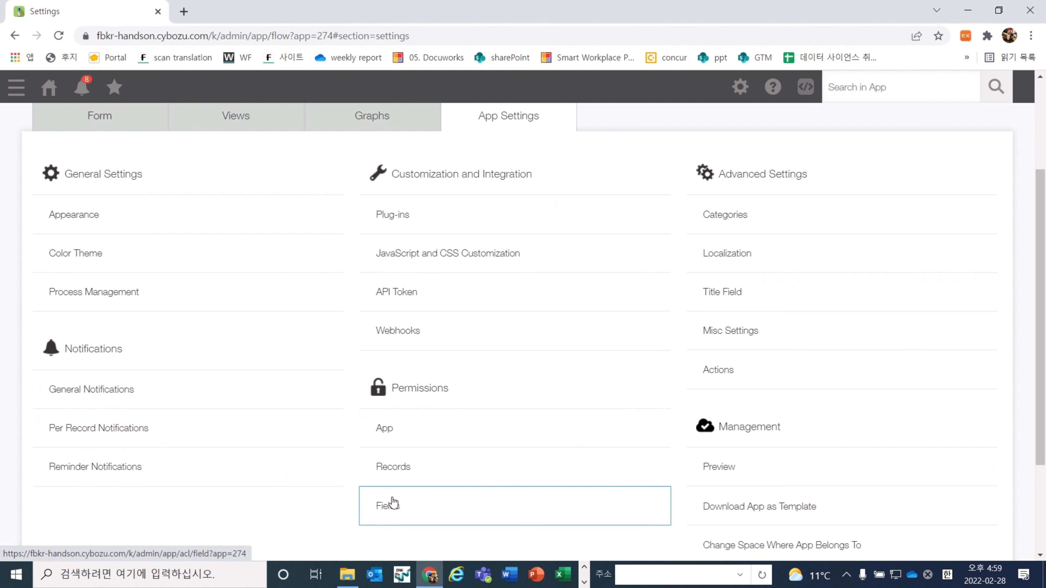
Add a field permission rule targeting the 첨부 문서 field
{"action": "left_click", "coordinate": [392, 503]}
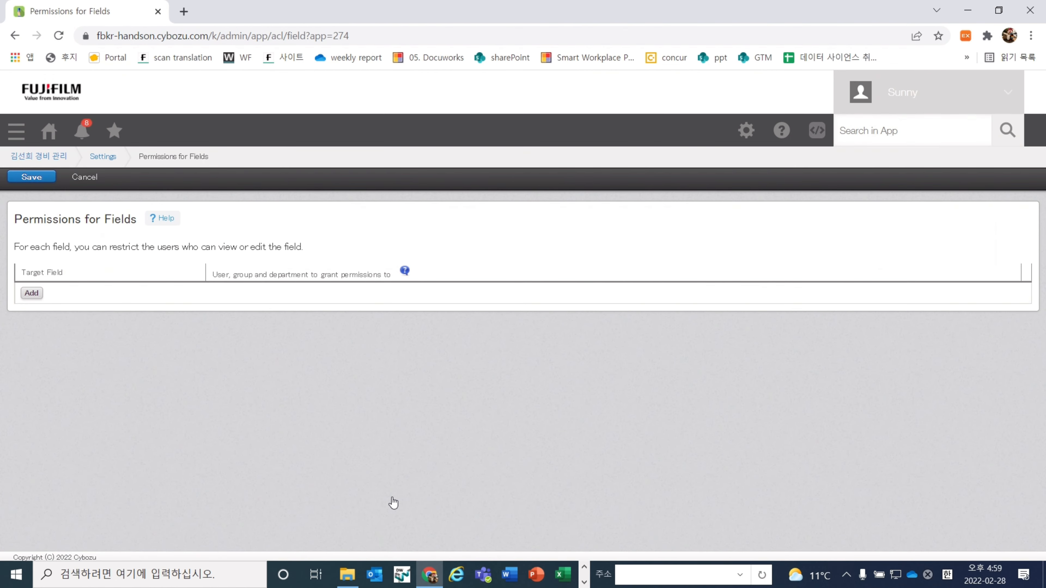
{"action": "left_click", "coordinate": [31, 293]}
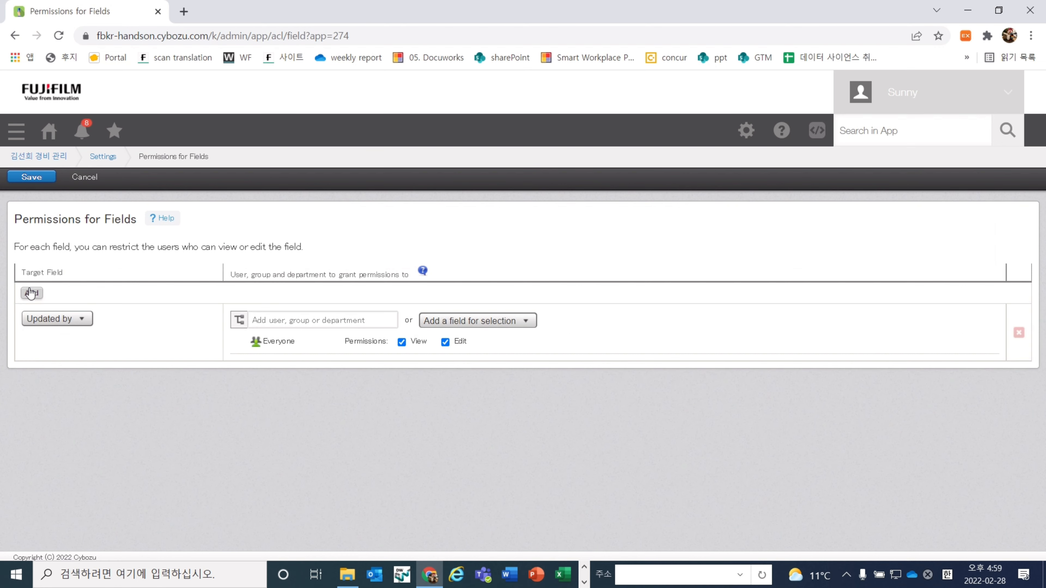
{"action": "left_click", "coordinate": [80, 321]}
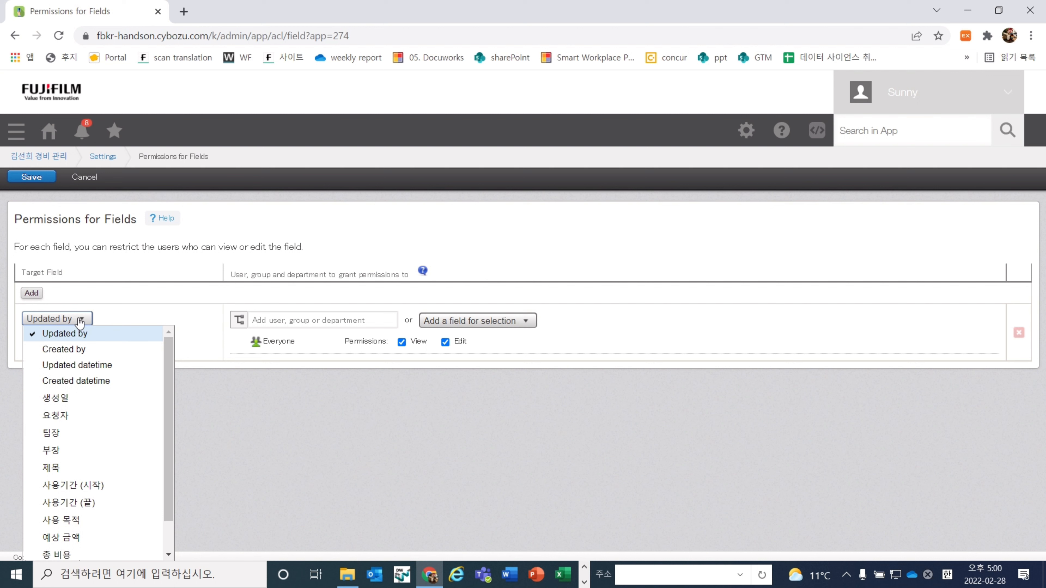
{"action": "scroll", "coordinate": [83, 463], "scroll_direction": "down", "scroll_amount": 2}
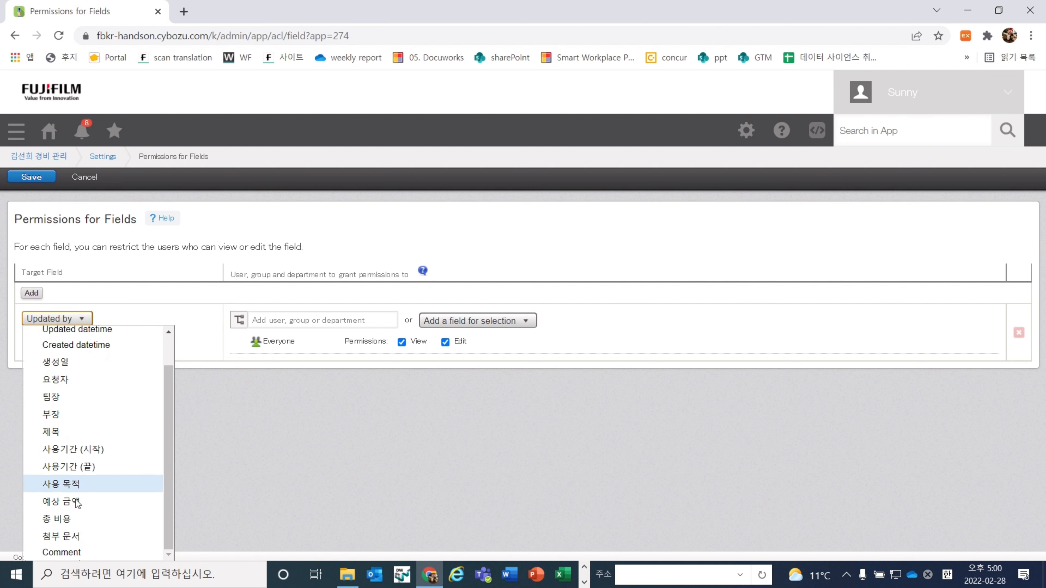
{"action": "left_click", "coordinate": [90, 540]}
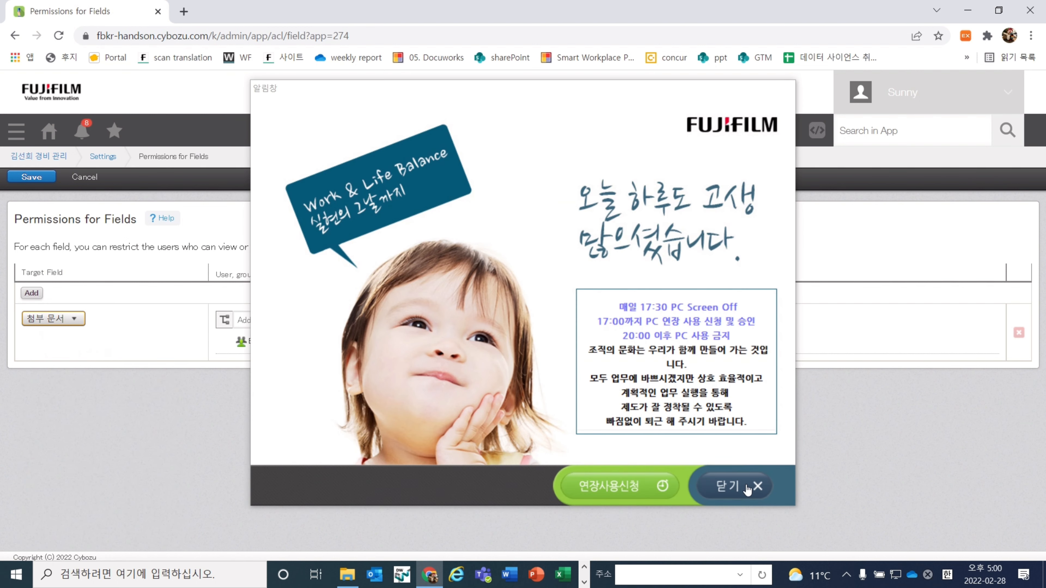
{"action": "left_click", "coordinate": [747, 488]}
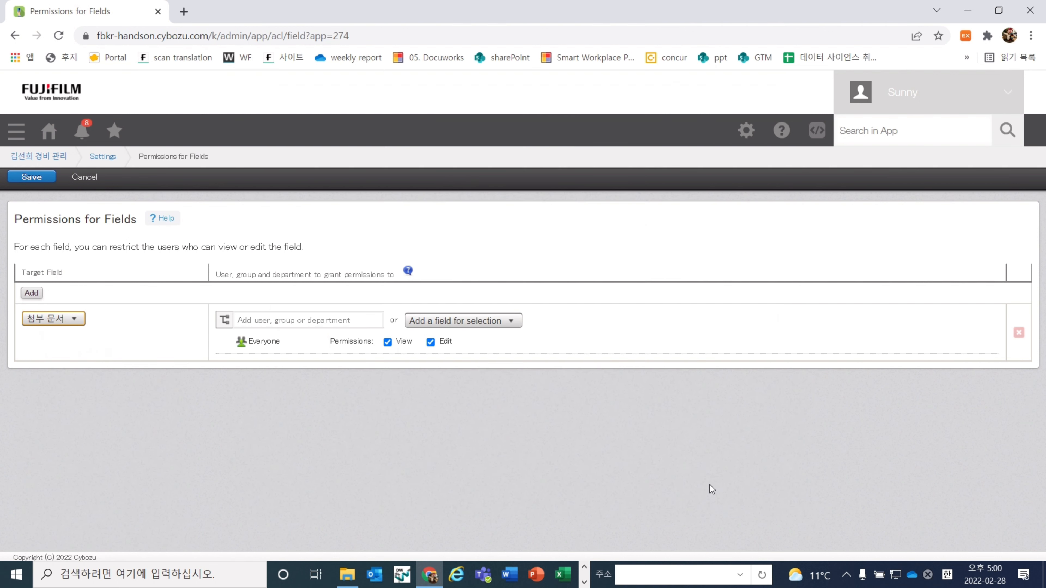
{"action": "left_click", "coordinate": [297, 406]}
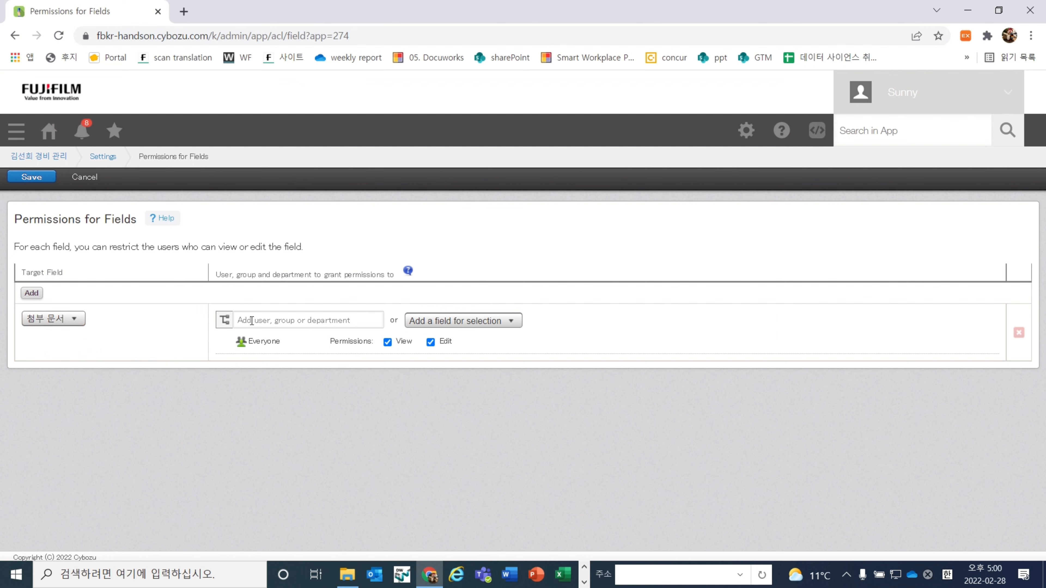
{"action": "left_click", "coordinate": [49, 322]}
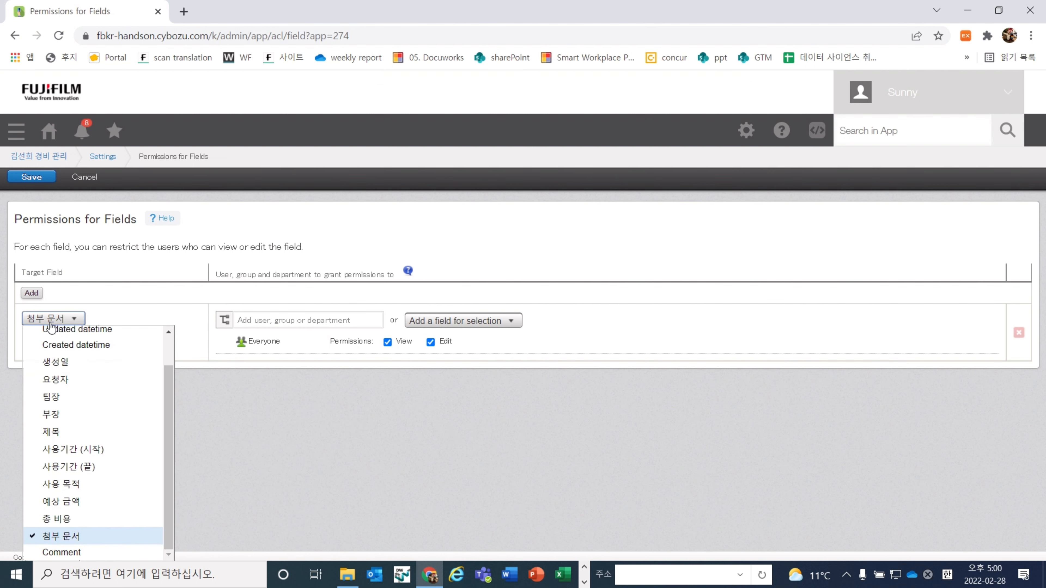
{"action": "left_click", "coordinate": [62, 537]}
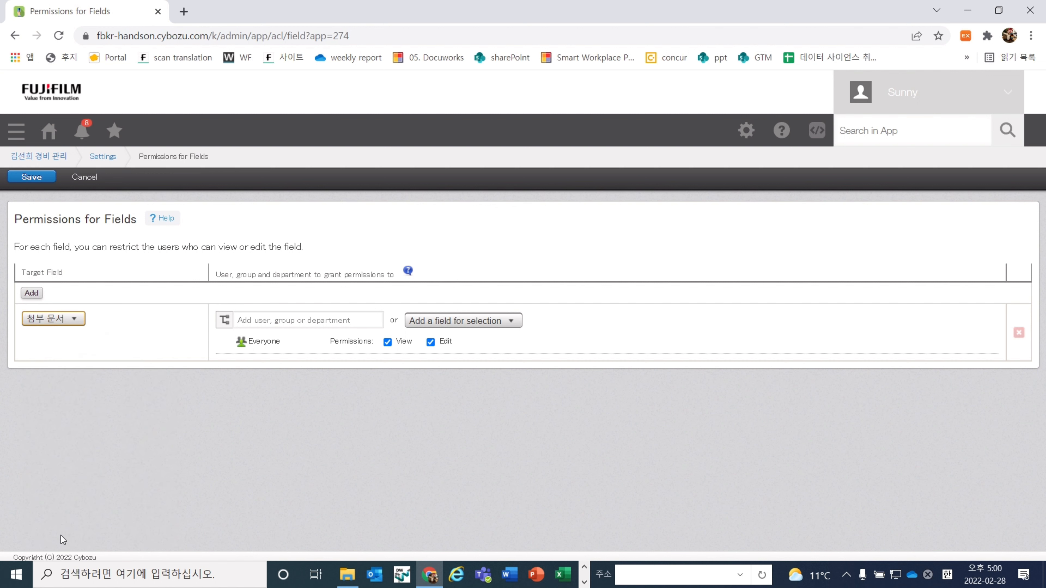
Add the 팀장, 부장 and 요청자 user fields to the 첨부 문서 rule
{"action": "left_click", "coordinate": [223, 326]}
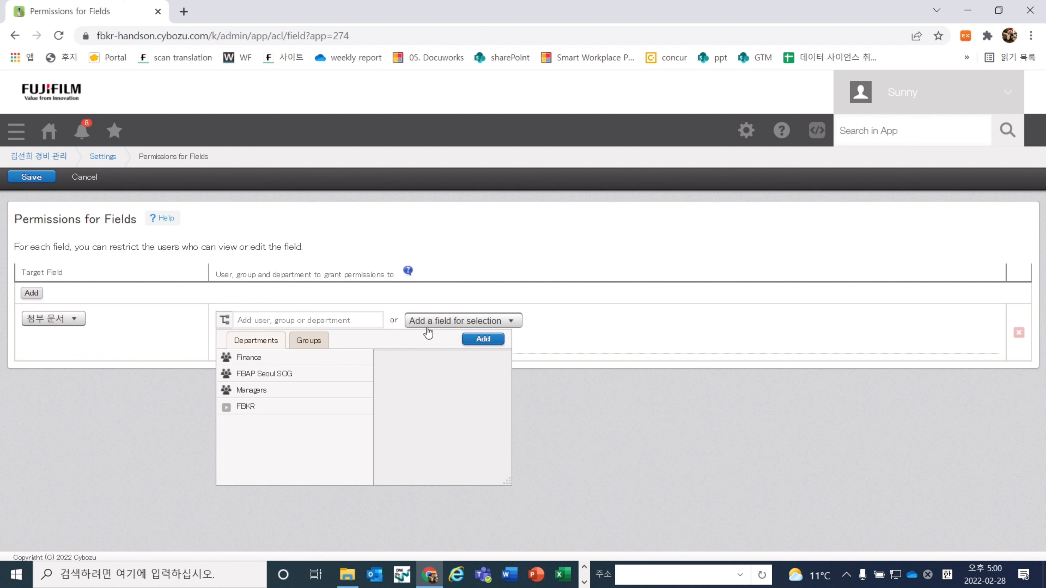
{"action": "left_click", "coordinate": [444, 326]}
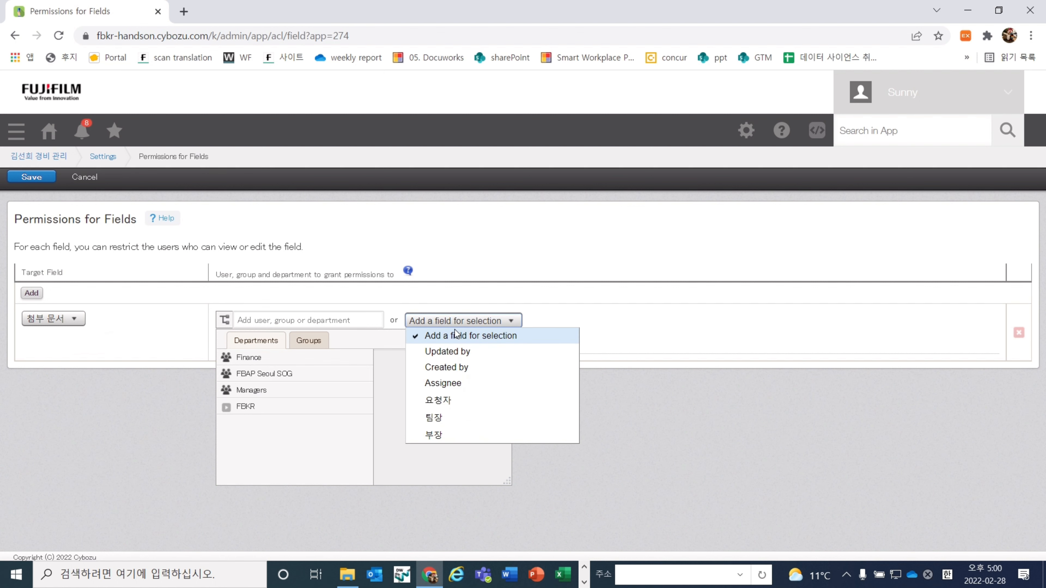
{"action": "left_click", "coordinate": [460, 417]}
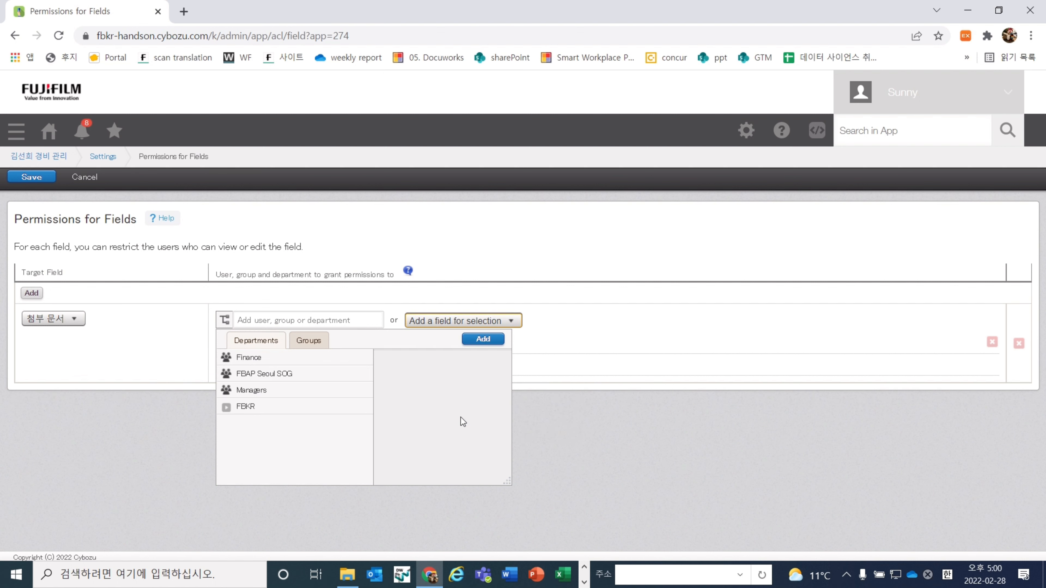
{"action": "left_click", "coordinate": [224, 320]}
{"action": "left_click", "coordinate": [431, 325]}
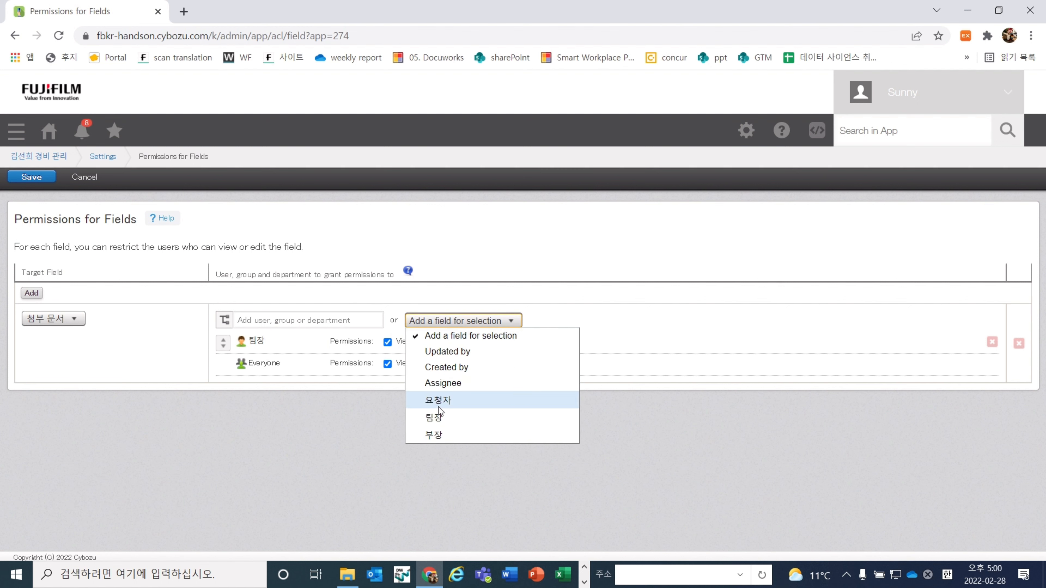
{"action": "left_click", "coordinate": [437, 432]}
{"action": "left_click", "coordinate": [457, 321]}
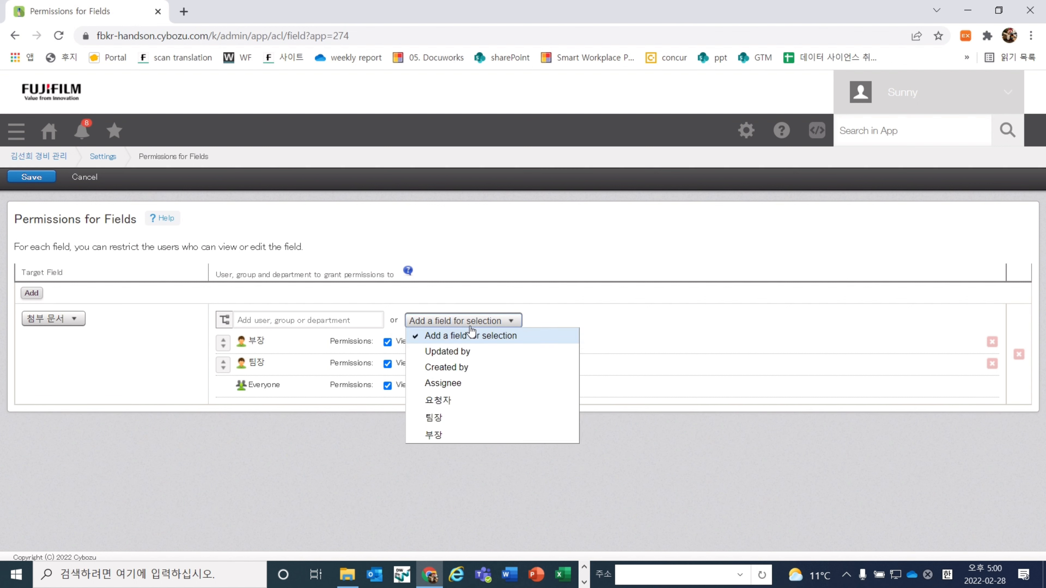
{"action": "left_click", "coordinate": [458, 401]}
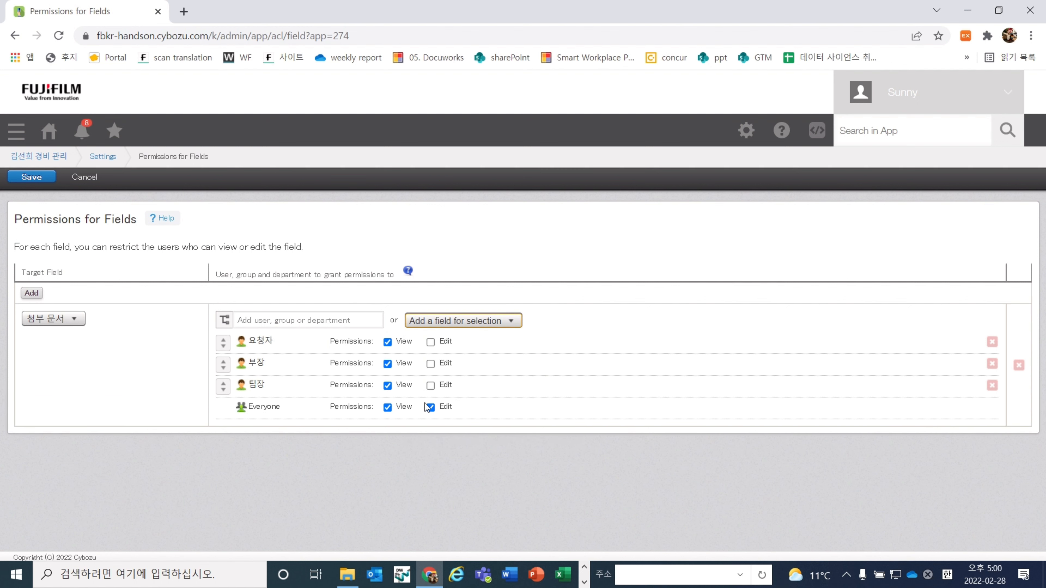
Remove Everyone's view and edit access and let 부장 and 요청자 edit 첨부 문서
{"action": "left_click", "coordinate": [393, 408]}
{"action": "left_click", "coordinate": [389, 407]}
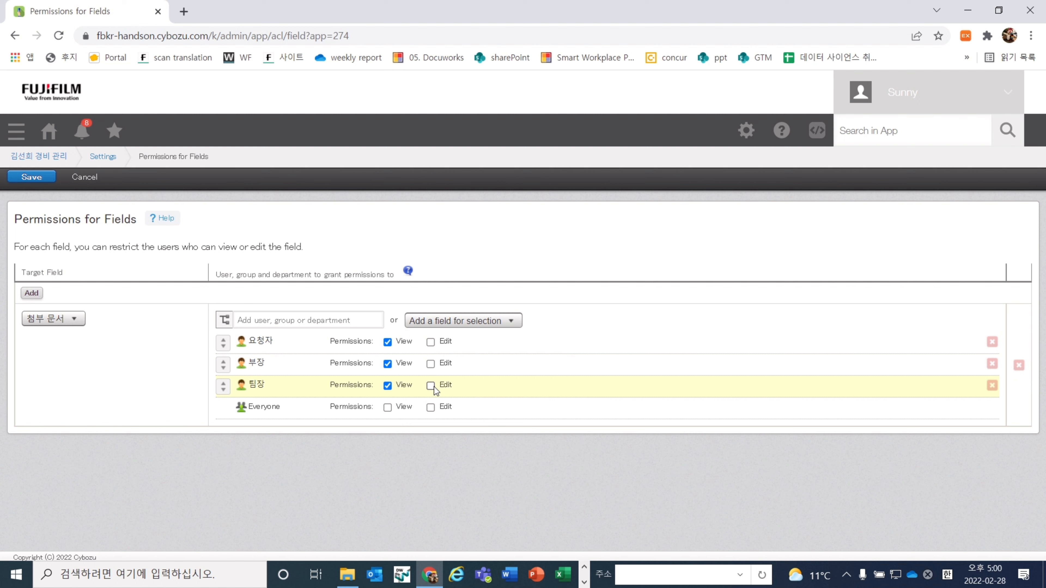
{"action": "left_click", "coordinate": [430, 363]}
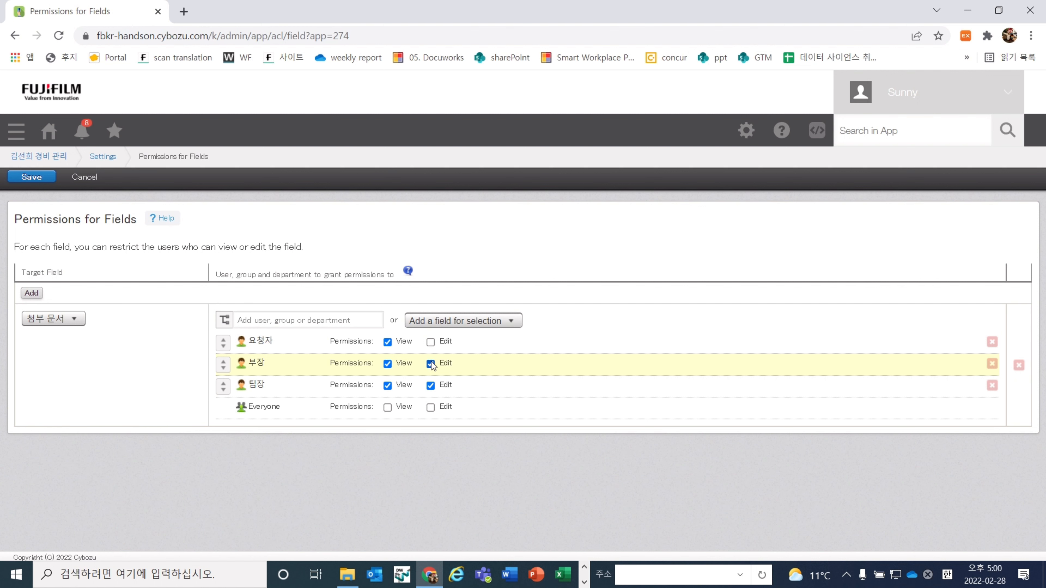
{"action": "left_click", "coordinate": [431, 343]}
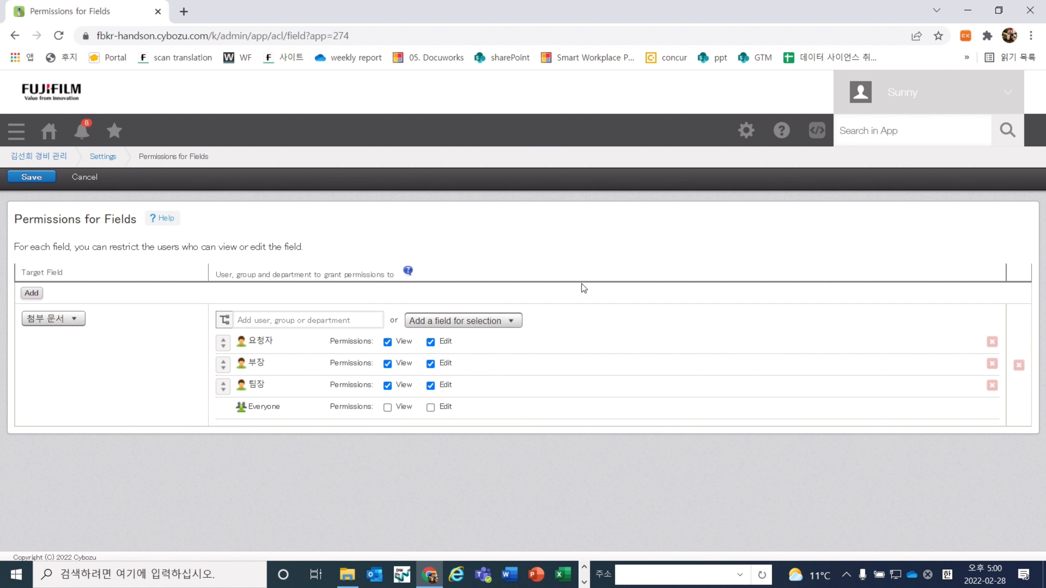
Save the 첨부 문서 field permissions and confirm Update App to apply all changes
{"action": "left_click", "coordinate": [41, 177]}
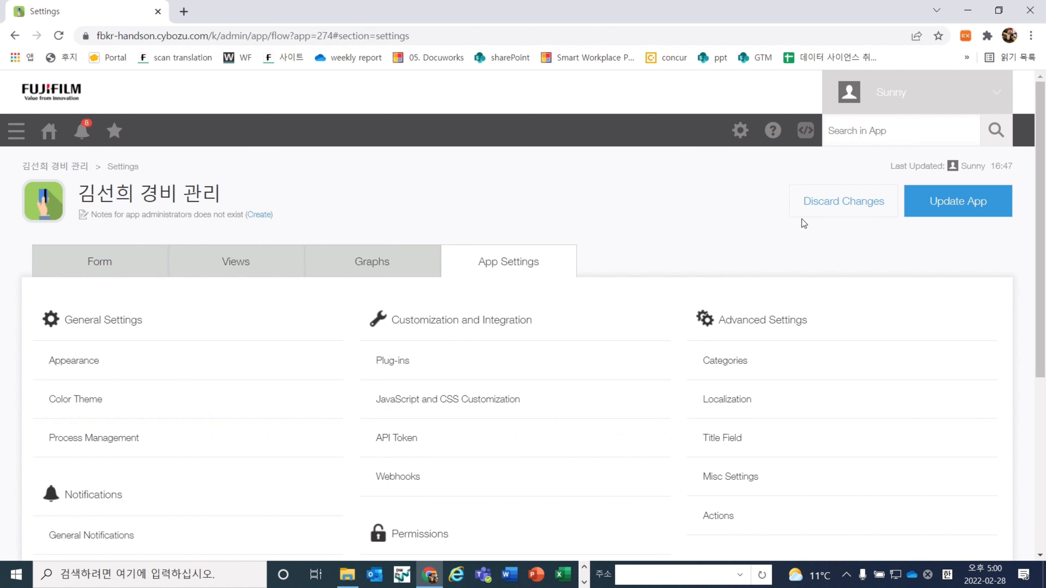
{"action": "left_click", "coordinate": [949, 202]}
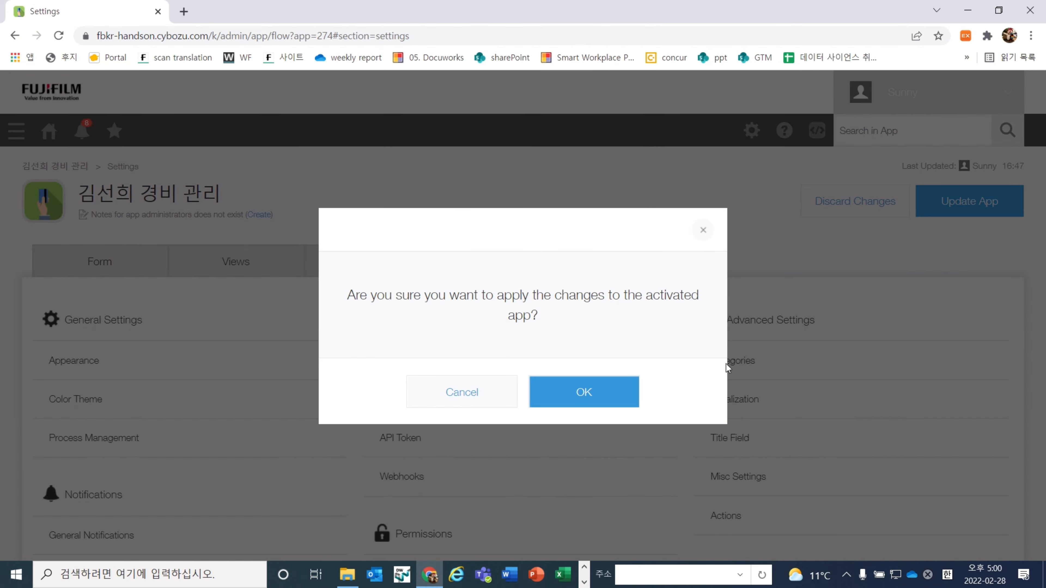
{"action": "left_click", "coordinate": [597, 397]}
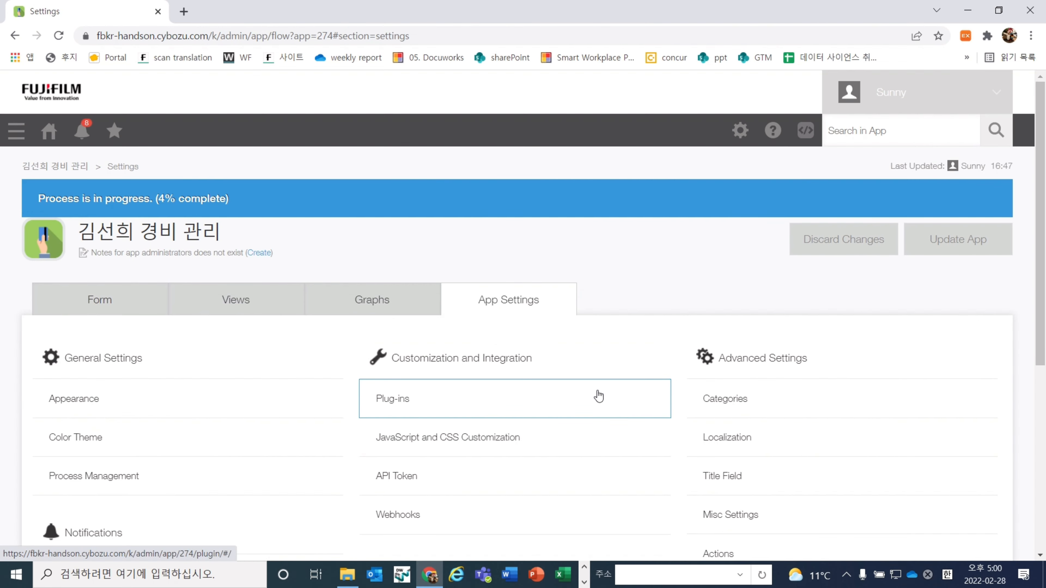